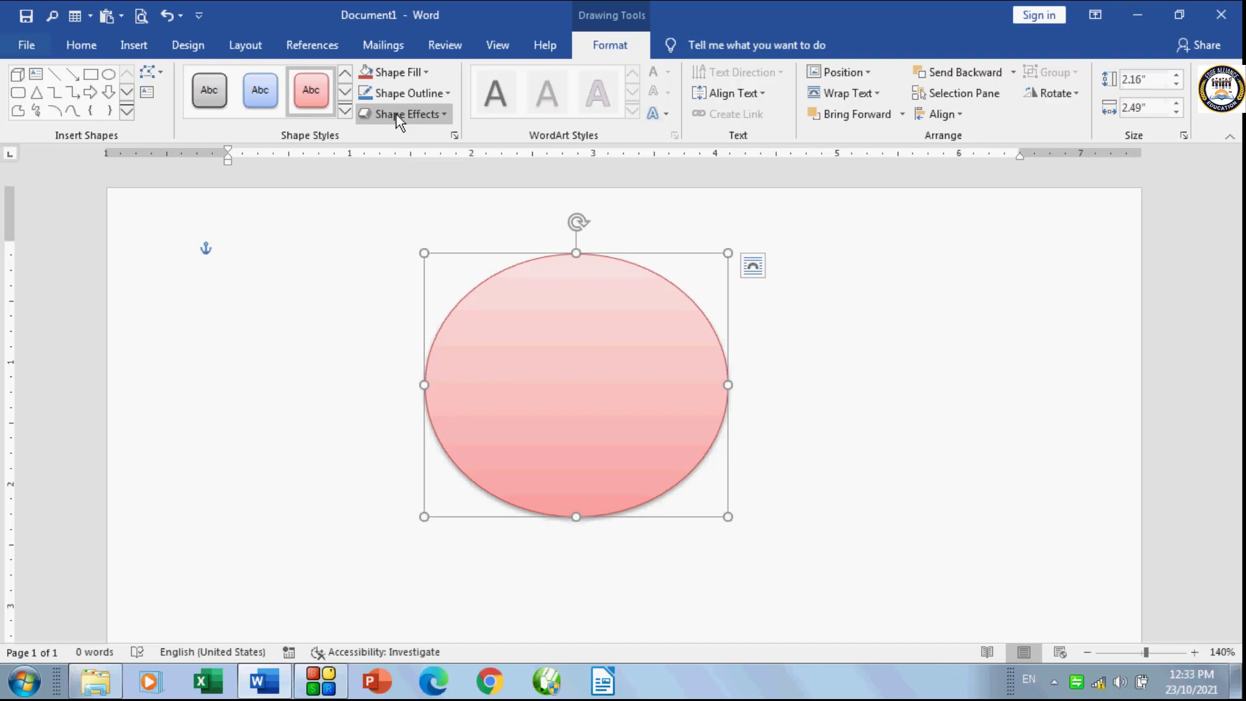
# Step: Apply the tilted 3-D preset effect, third in the last row of presets, to the pink oval
pyautogui.click(940, 493)
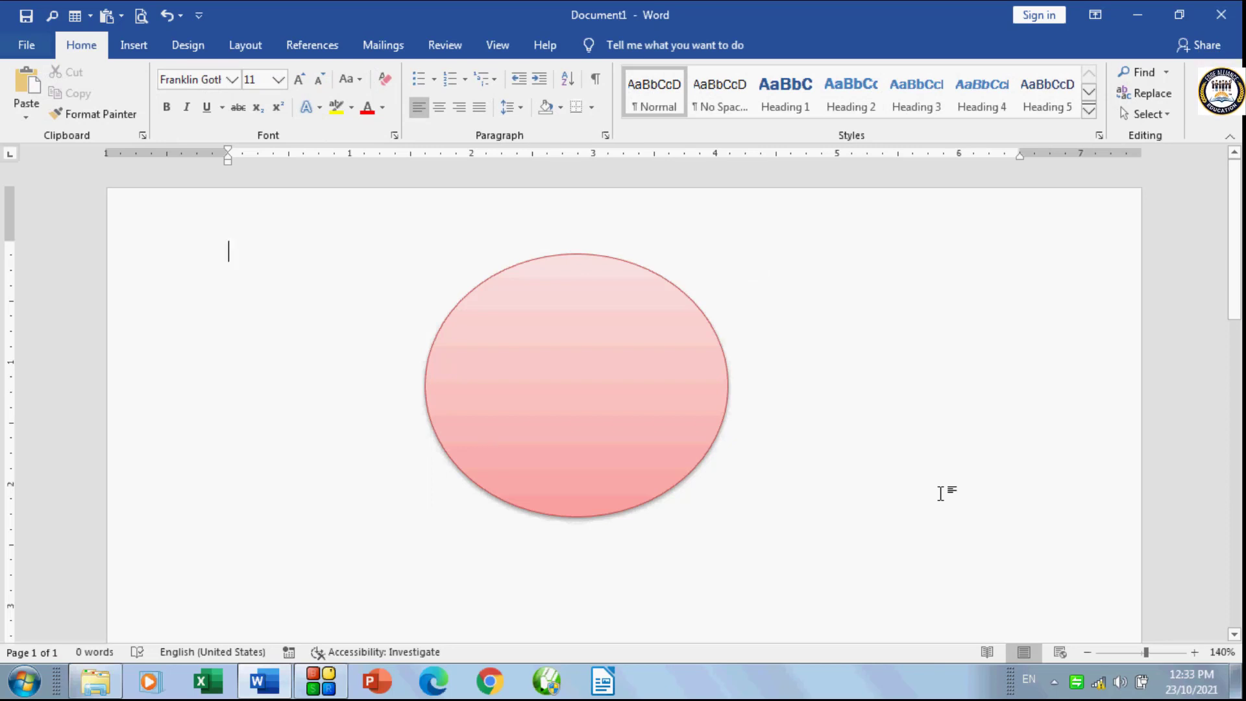
pyautogui.click(624, 432)
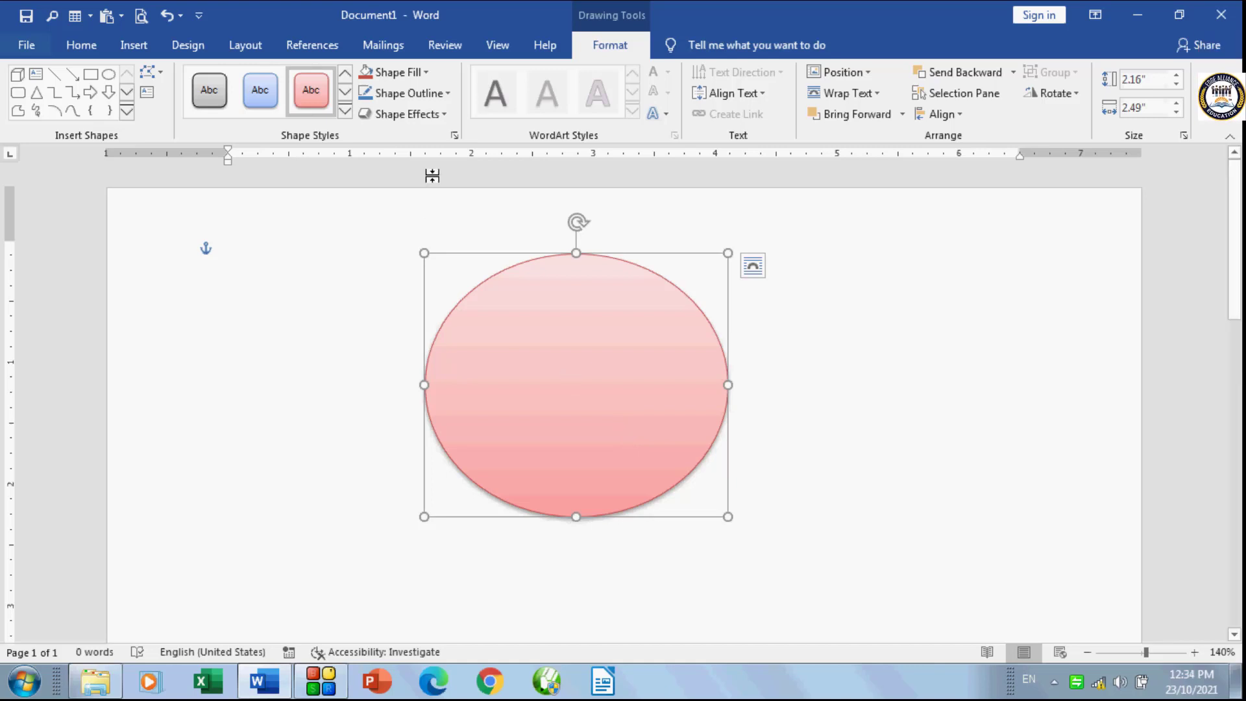
pyautogui.click(446, 116)
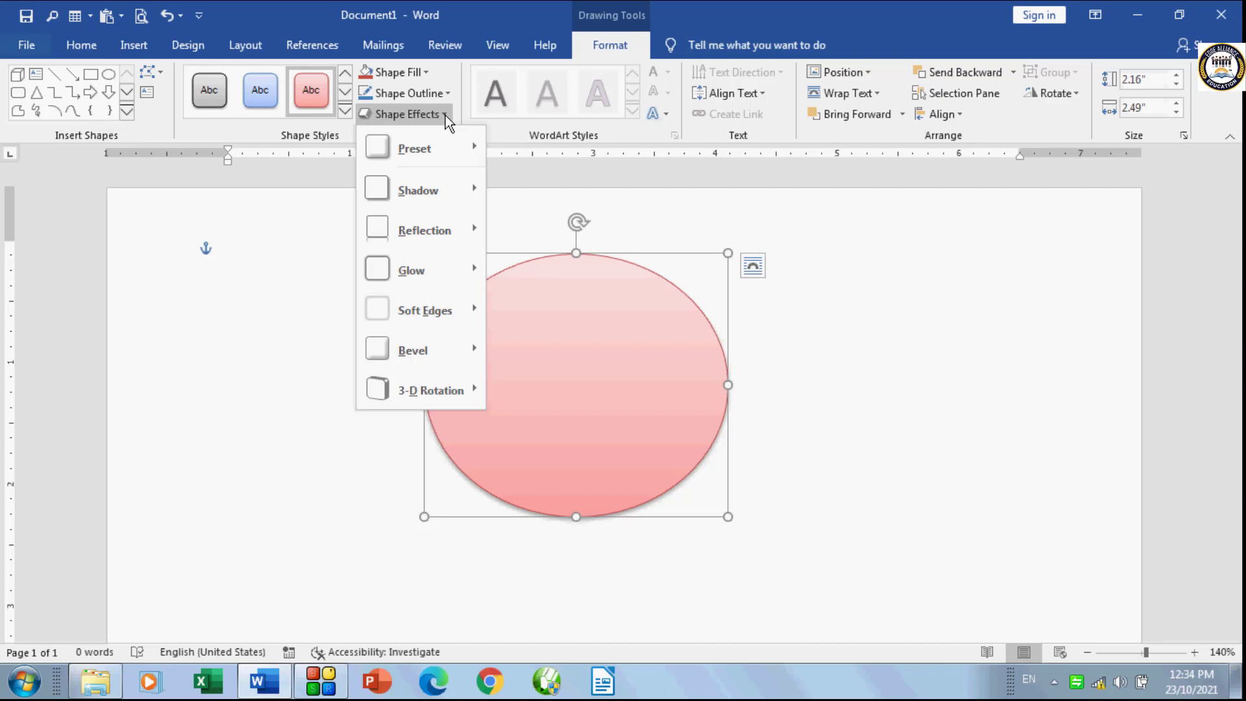
pyautogui.moveTo(405, 151)
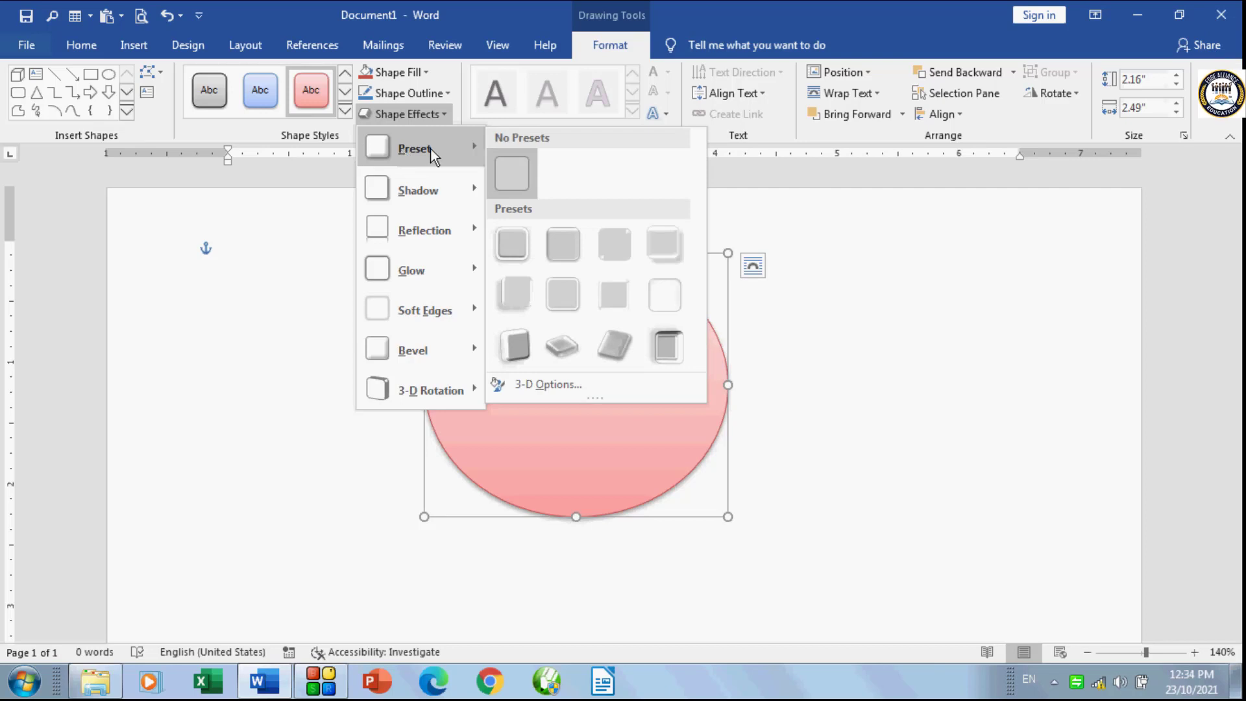
pyautogui.moveTo(439, 242)
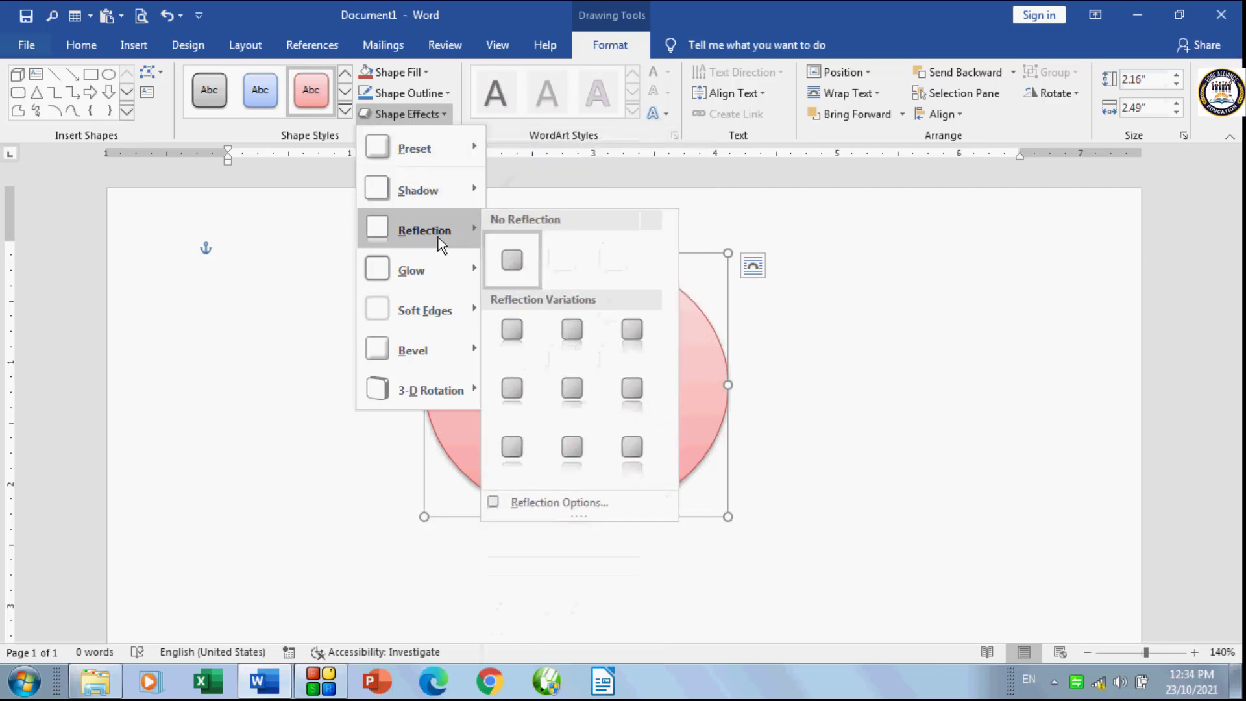
pyautogui.moveTo(431, 273)
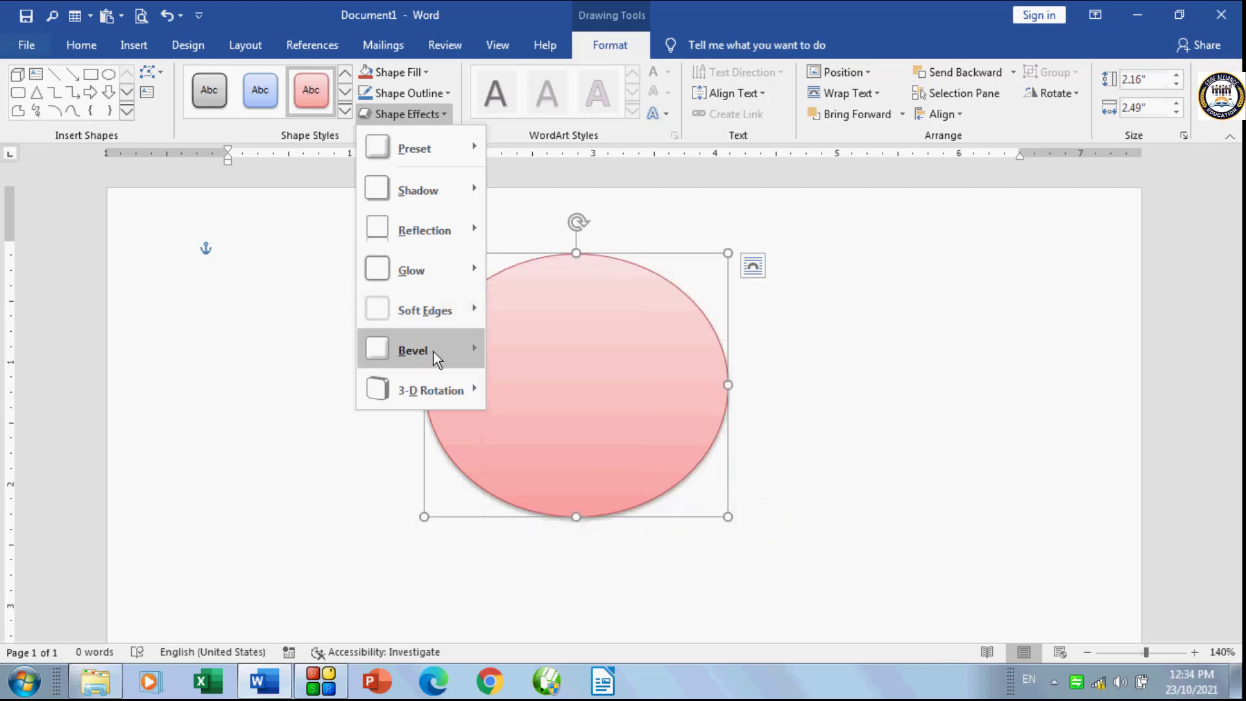
pyautogui.moveTo(415, 404)
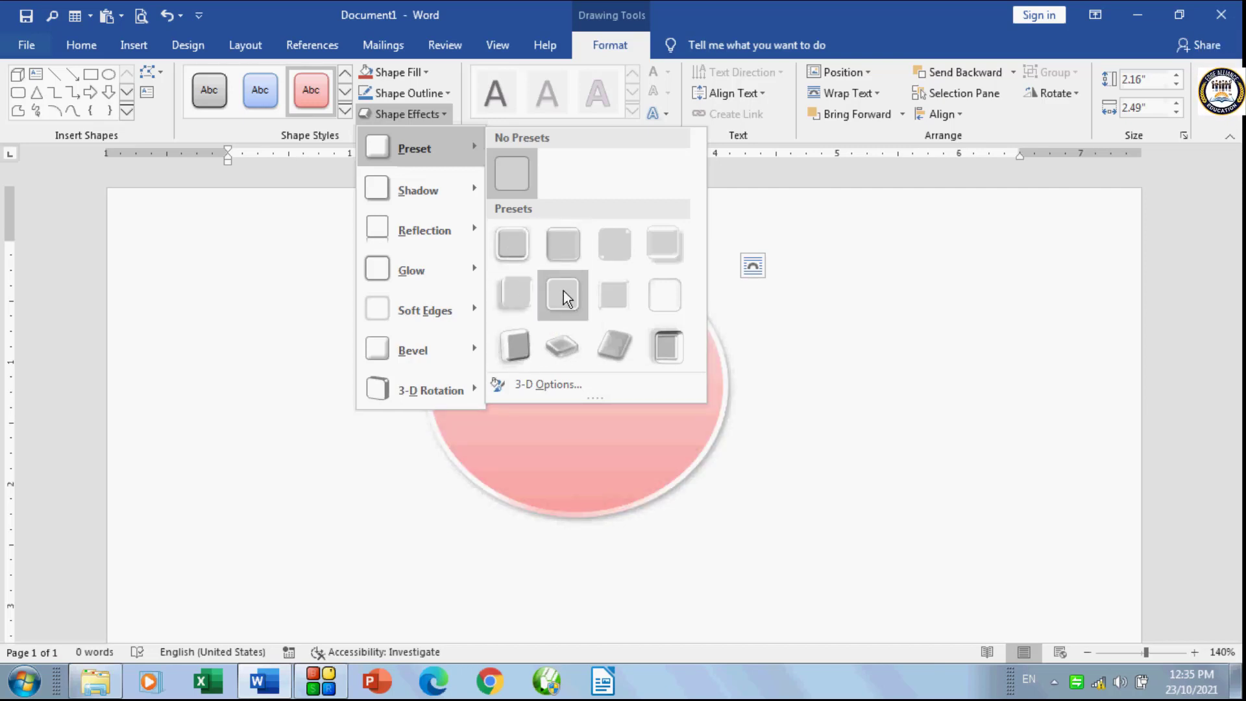
pyautogui.click(615, 343)
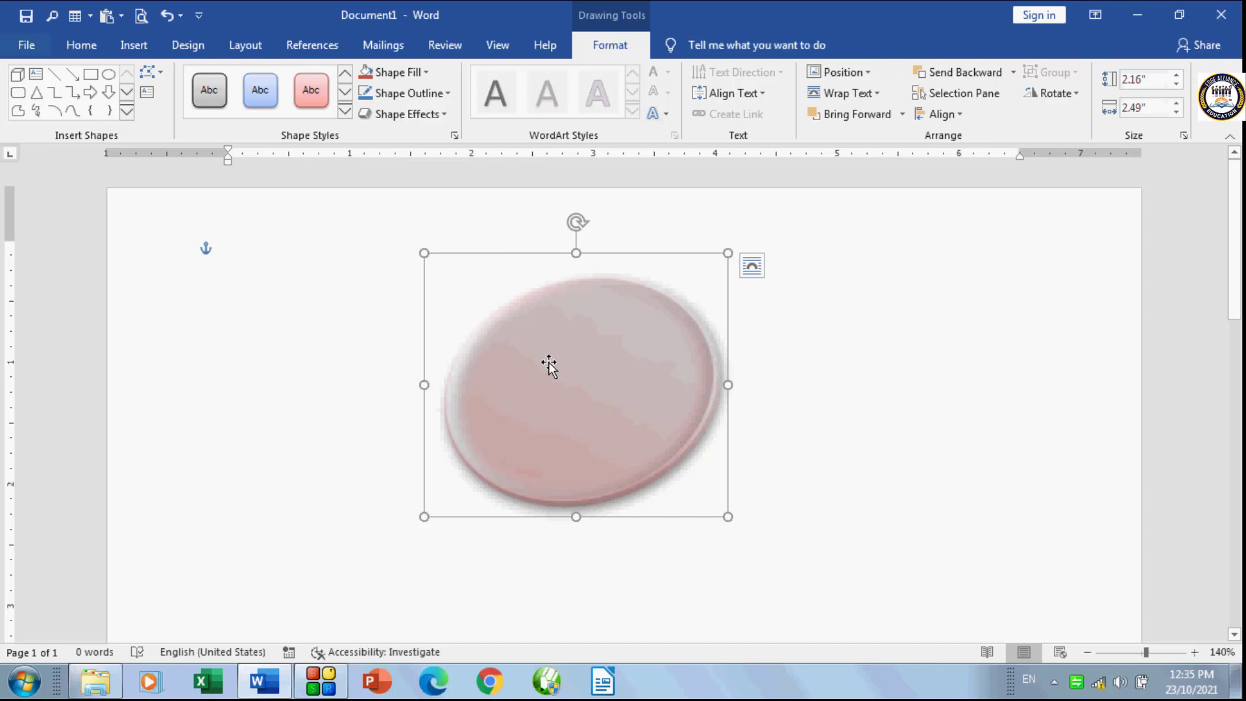
# Step: Remove the preset effect from the oval by choosing No Presets
pyautogui.click(442, 115)
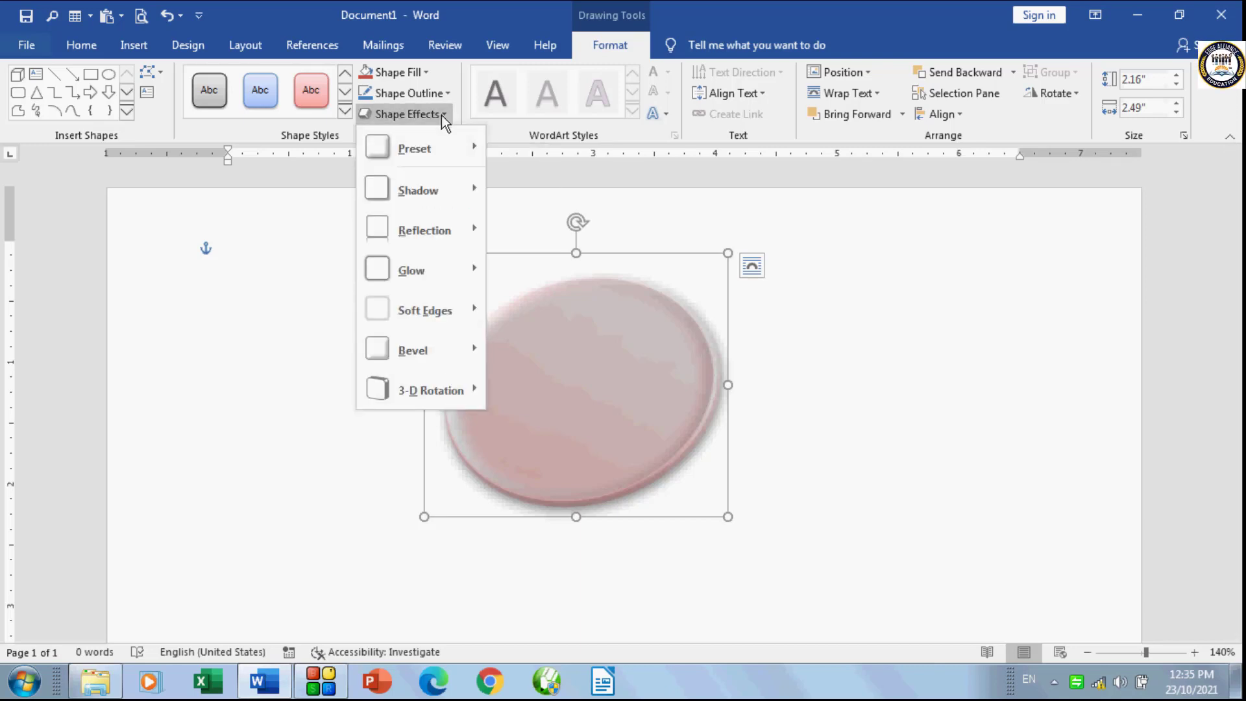
pyautogui.moveTo(452, 151)
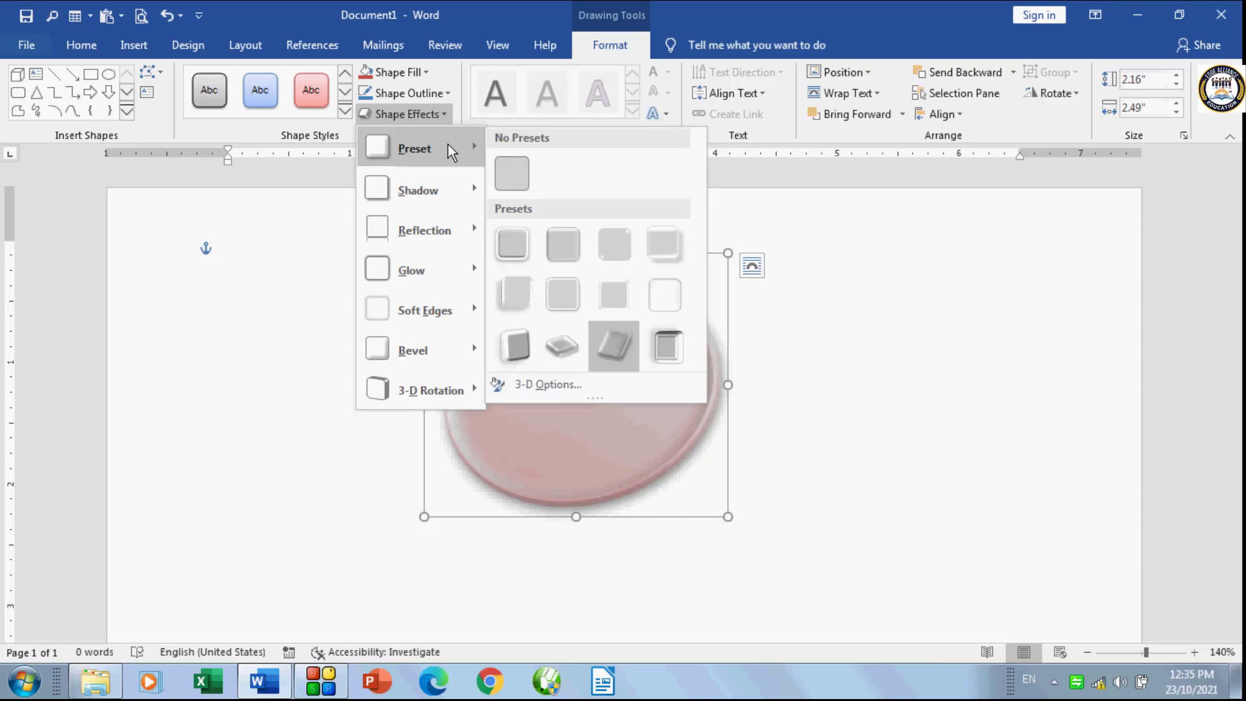
pyautogui.click(519, 175)
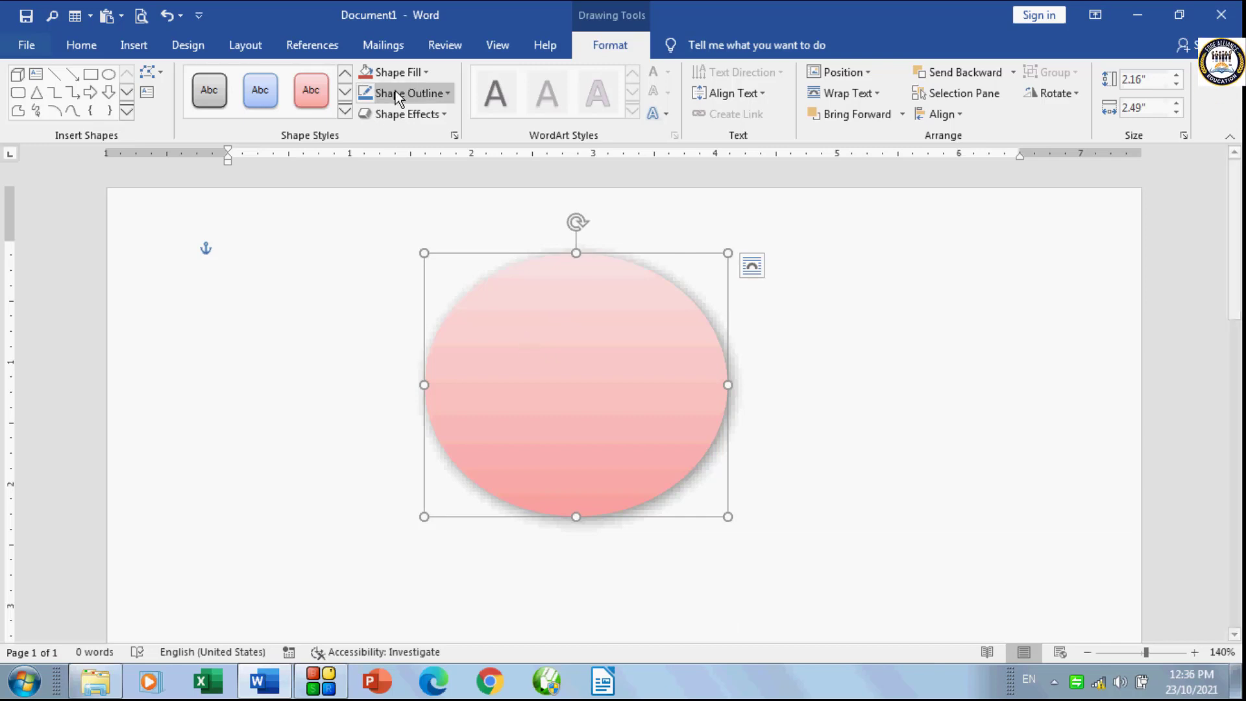
# Step: Give the oval an outer shadow offset toward its top left
pyautogui.click(445, 116)
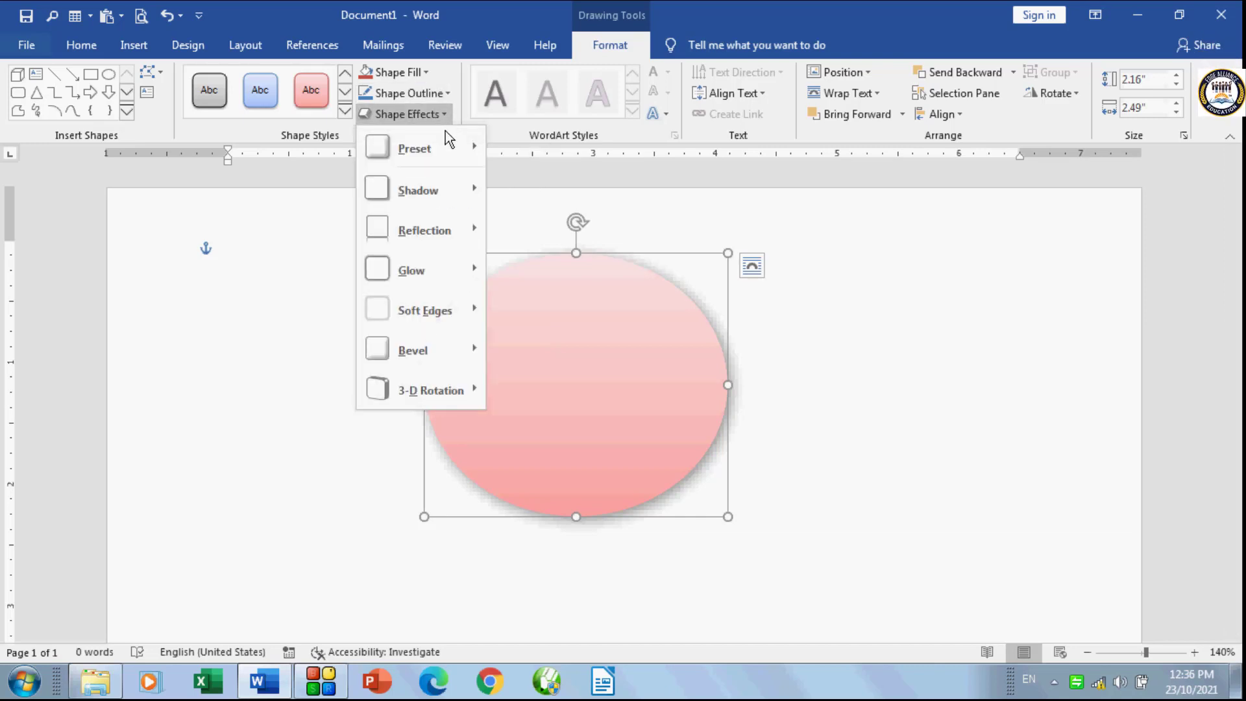
pyautogui.moveTo(438, 192)
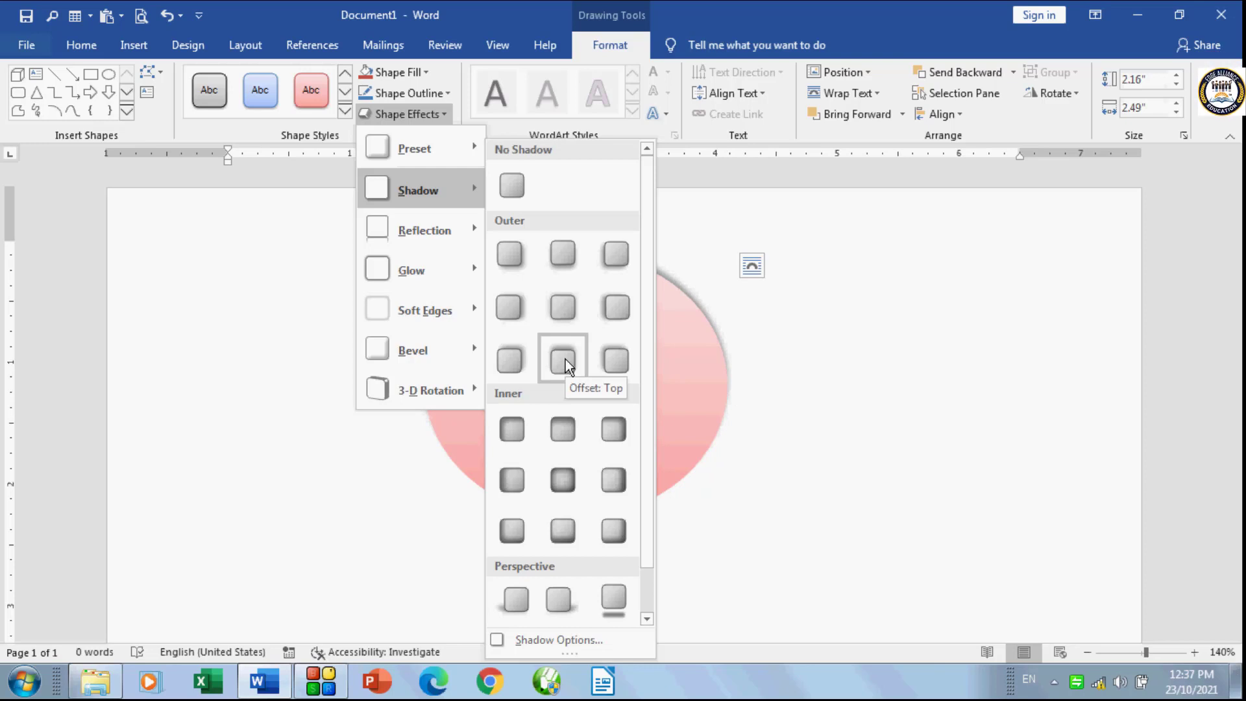
pyautogui.click(619, 358)
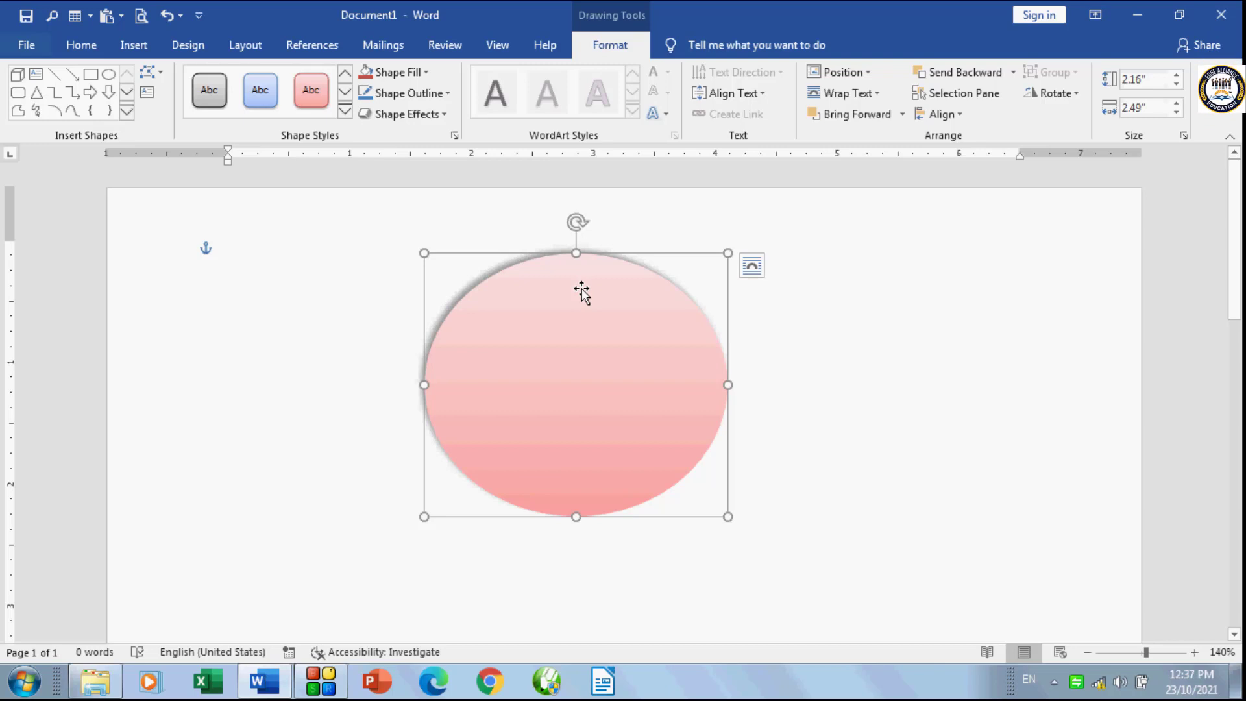
# Step: Give the oval an inner shadow along its bottom-left edge
pyautogui.click(447, 115)
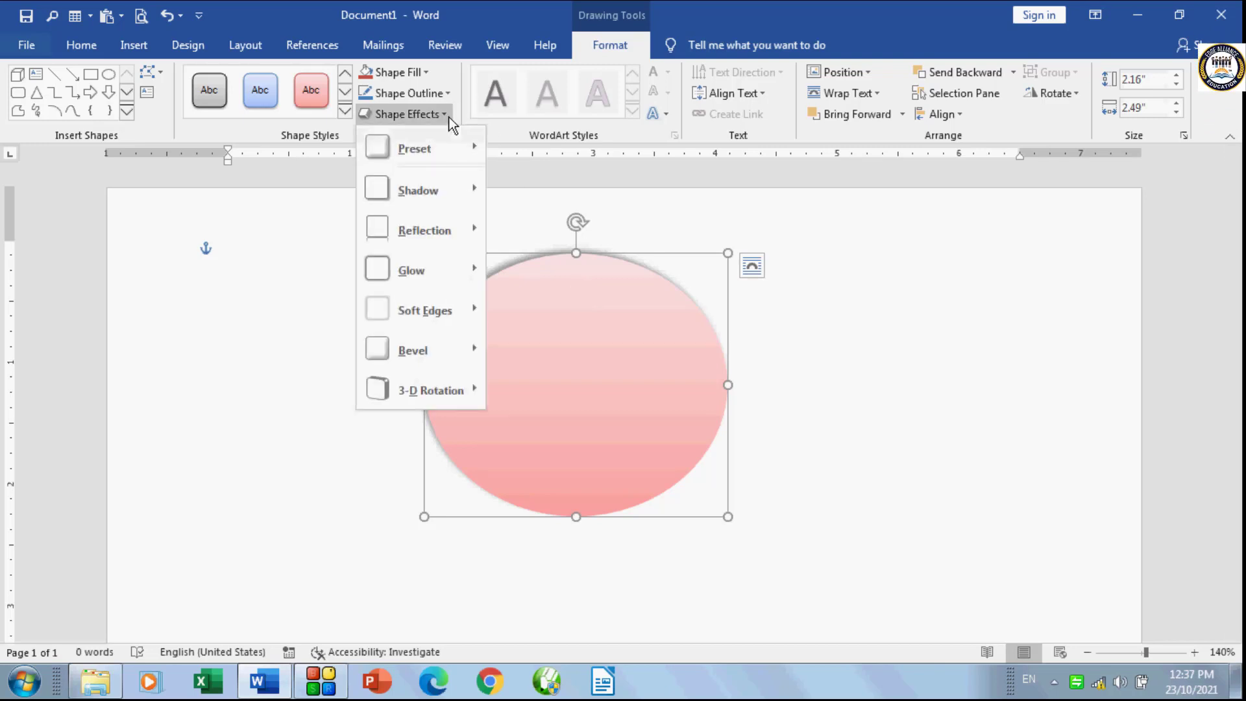
pyautogui.moveTo(460, 195)
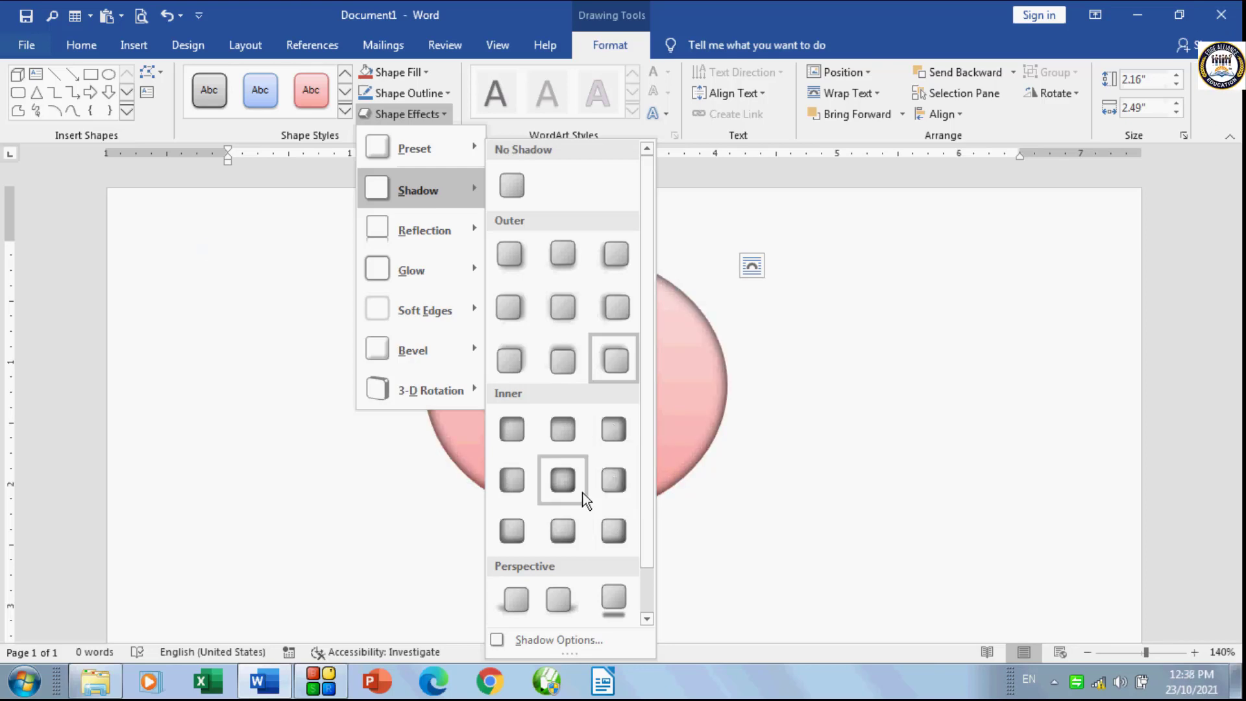
pyautogui.click(513, 527)
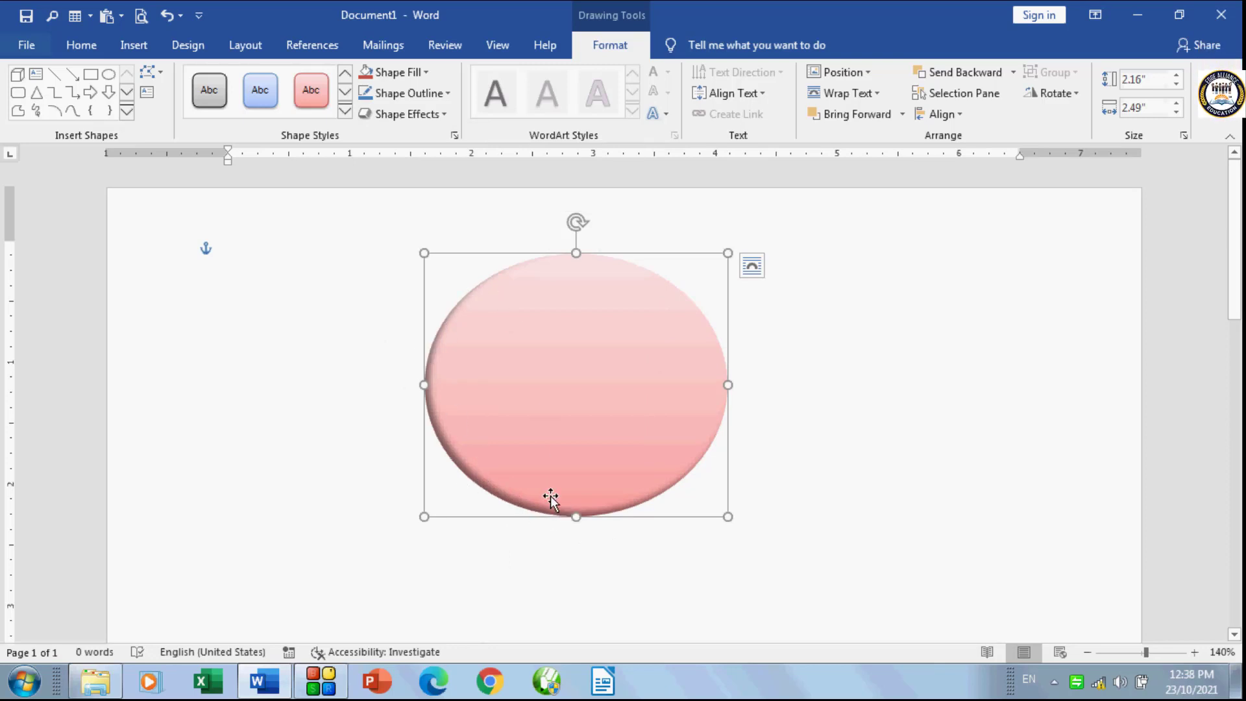
# Step: Move the oval to the right side of the page and apply the first Perspective shadow to it
pyautogui.moveTo(525, 406); pyautogui.dragTo(822, 390)
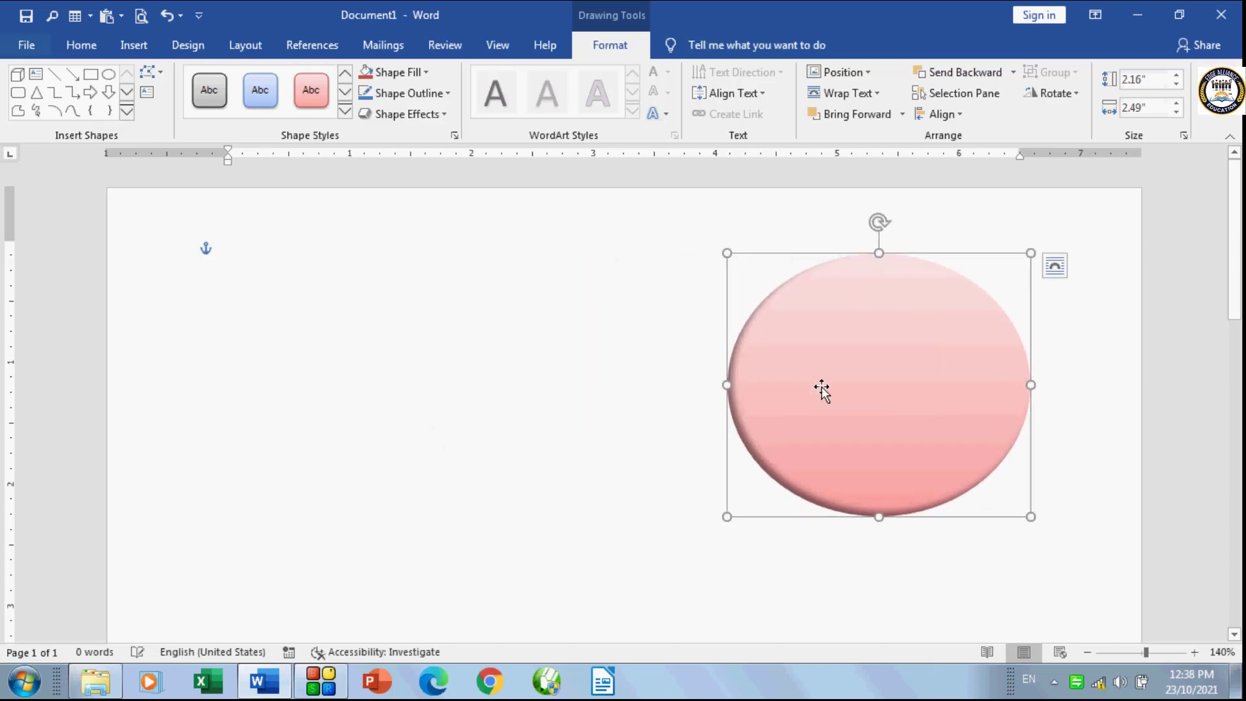
pyautogui.click(448, 116)
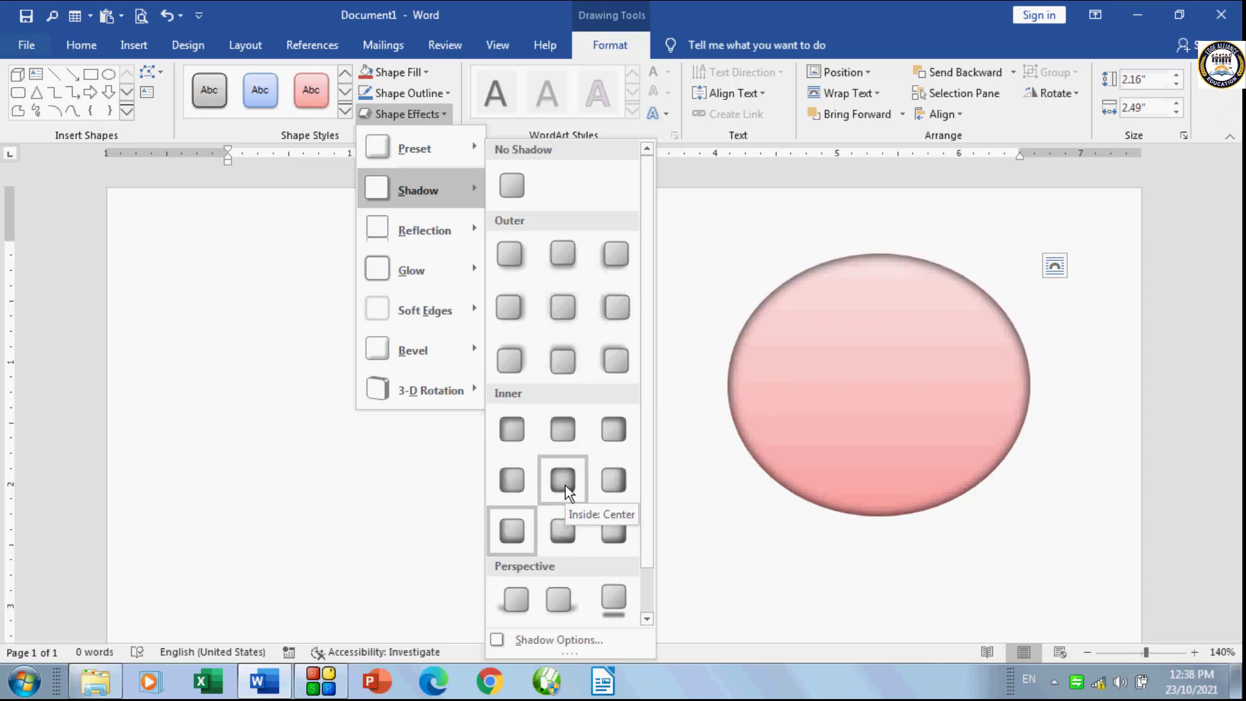
pyautogui.click(505, 597)
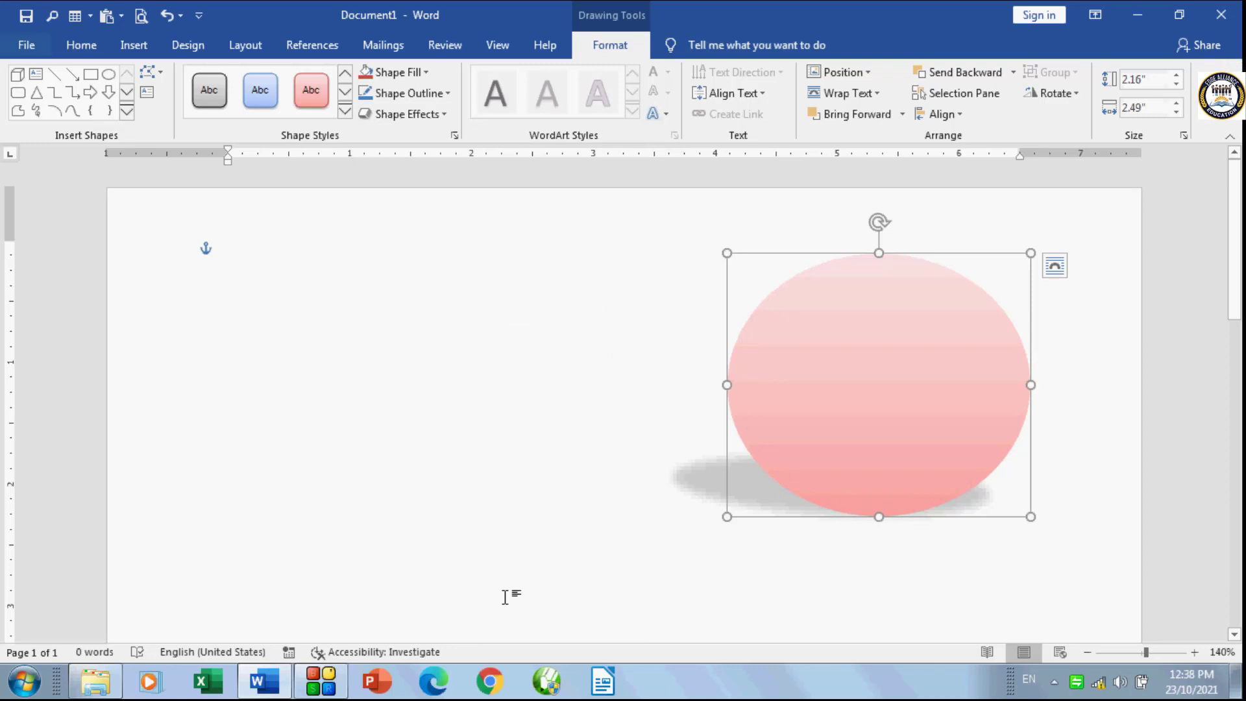
# Step: Open the detailed shadow options for the oval
pyautogui.click(452, 94)
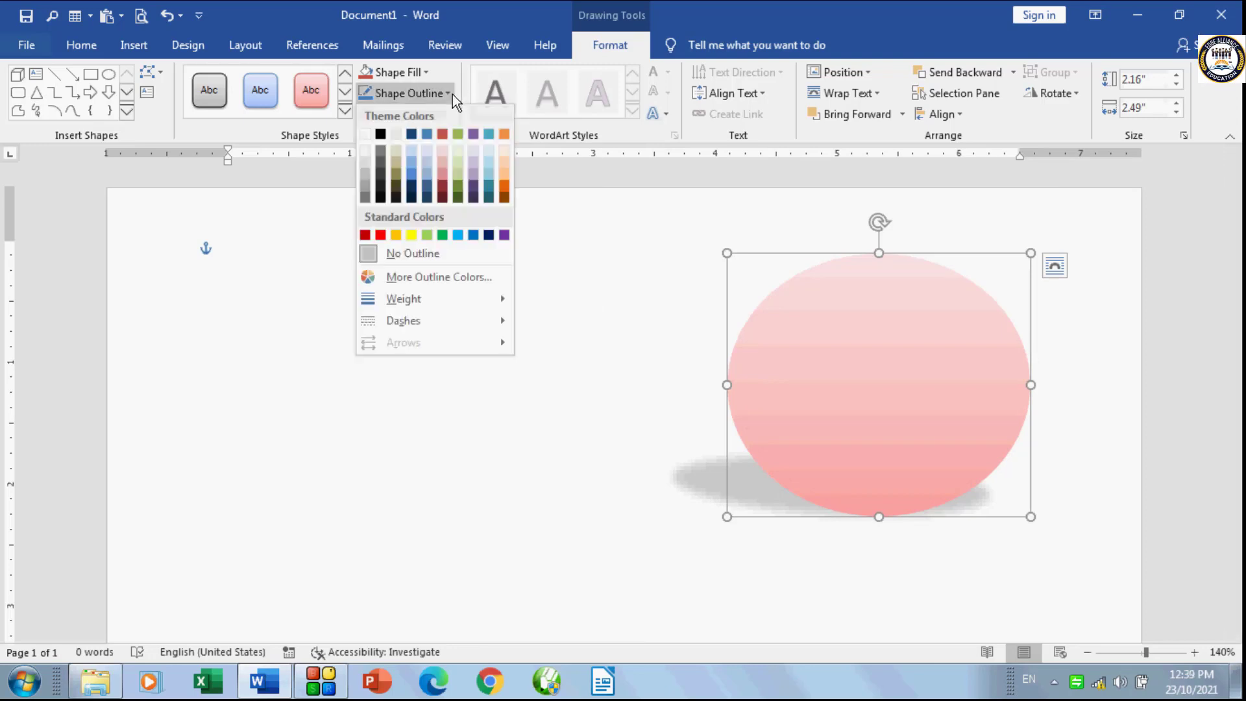
pyautogui.click(453, 95)
pyautogui.click(449, 115)
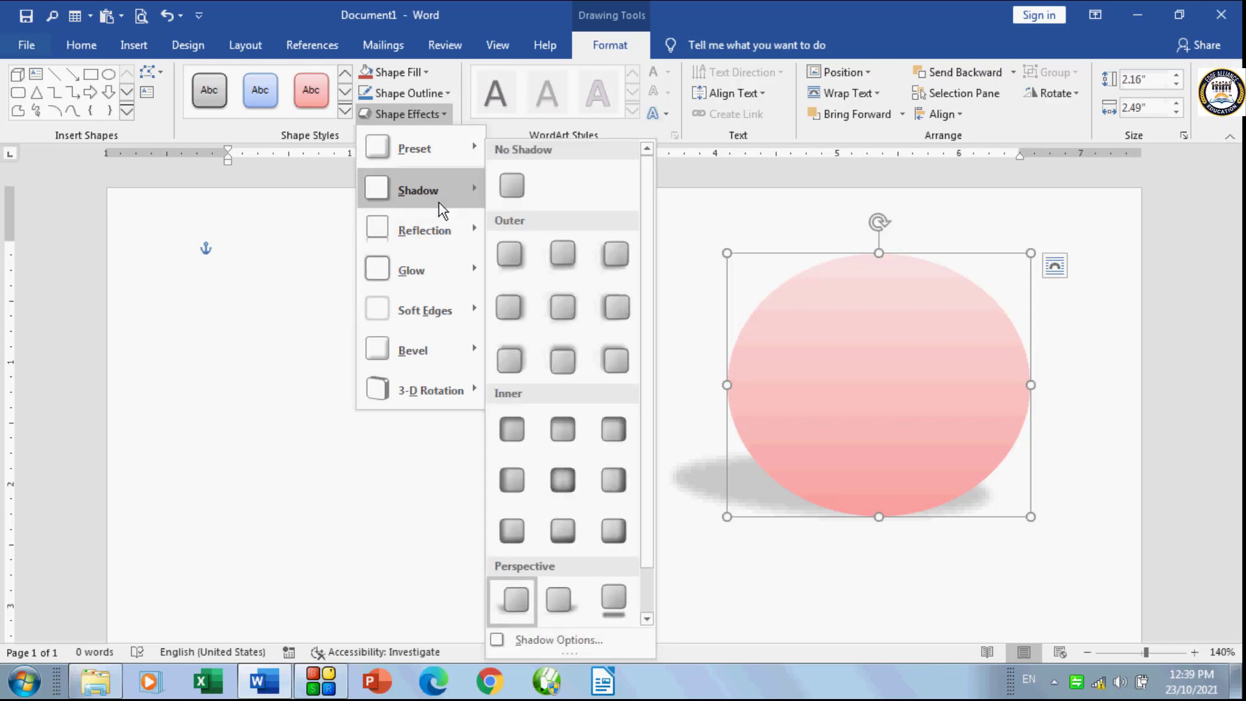
pyautogui.click(570, 640)
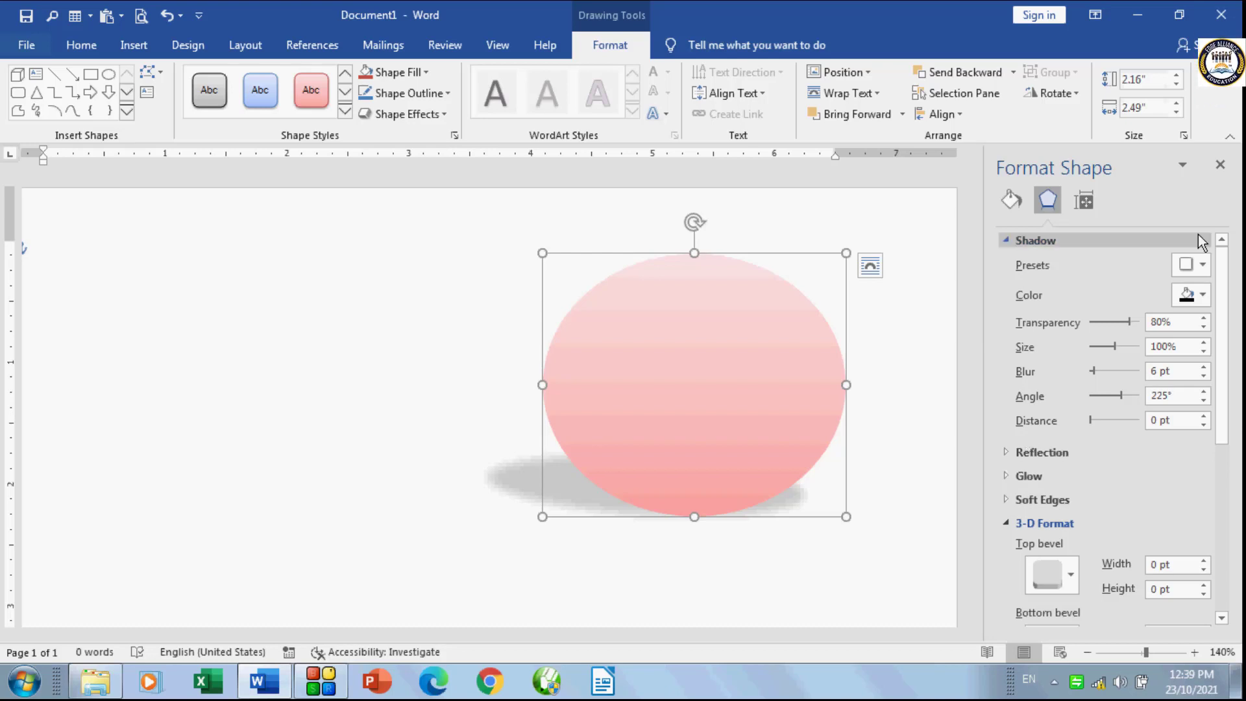
# Step: Compare the presets in the detailed shadow settings with those in the shadow effects gallery
pyautogui.click(1203, 264)
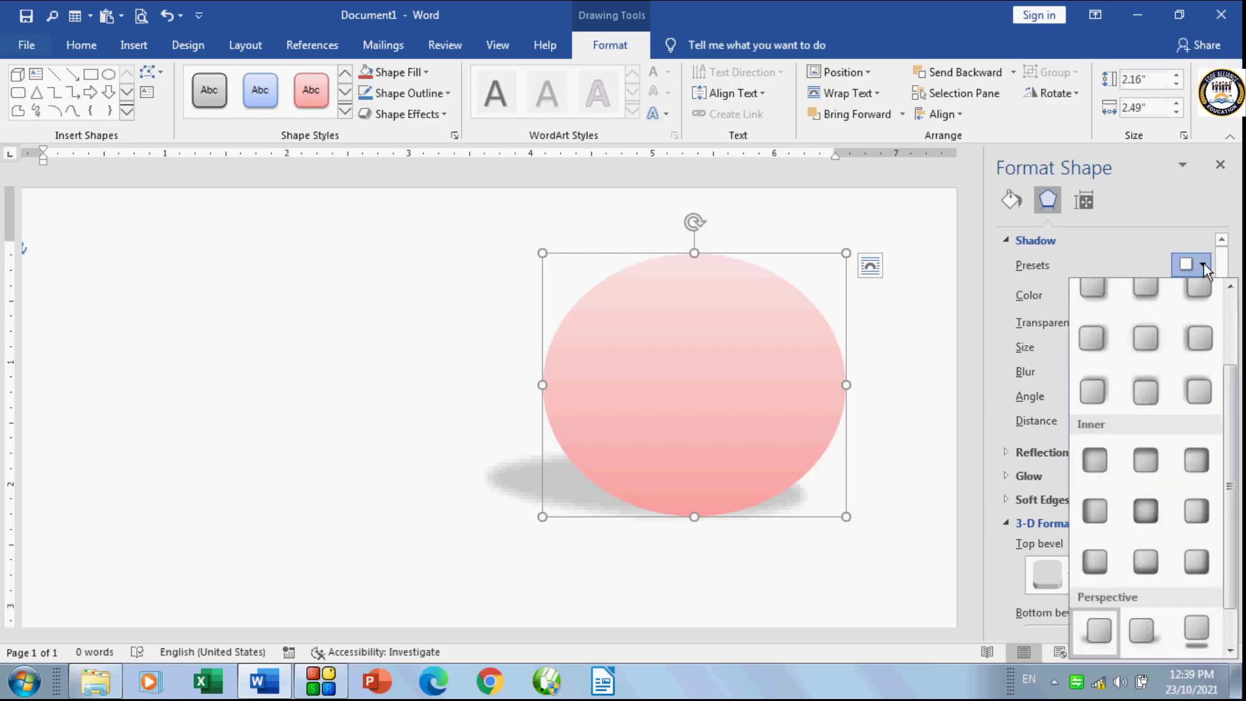
pyautogui.click(1204, 264)
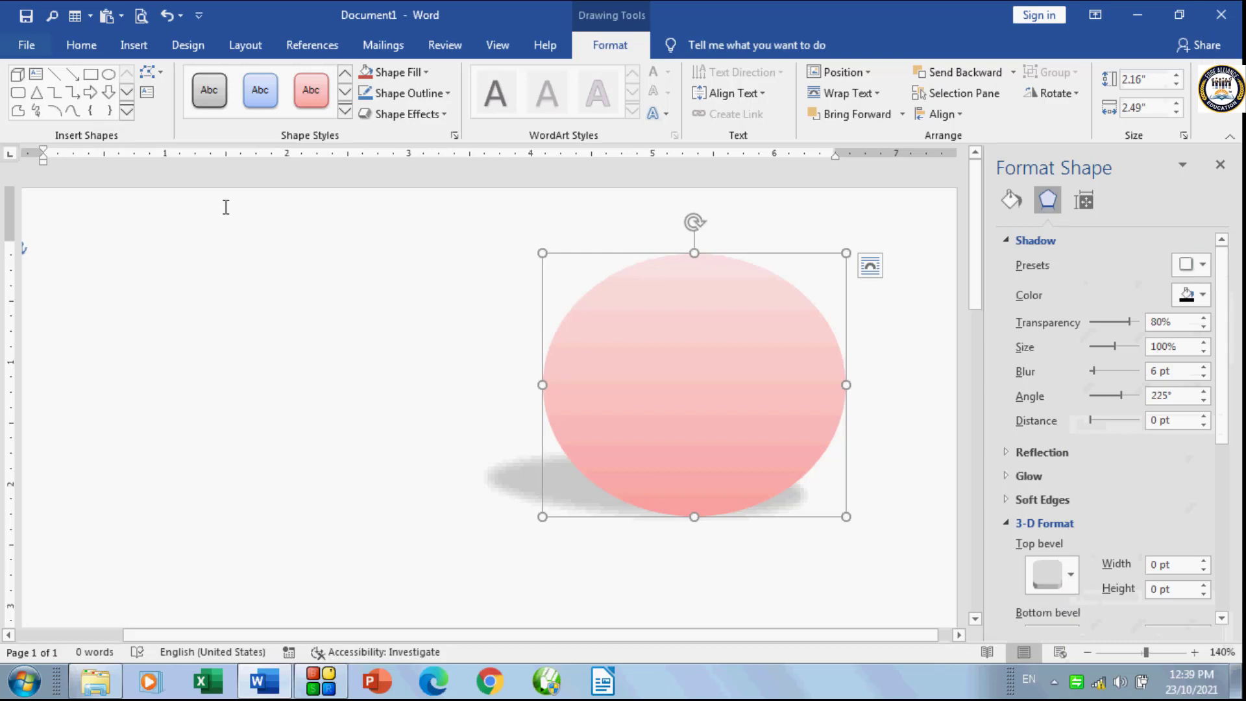
pyautogui.click(447, 116)
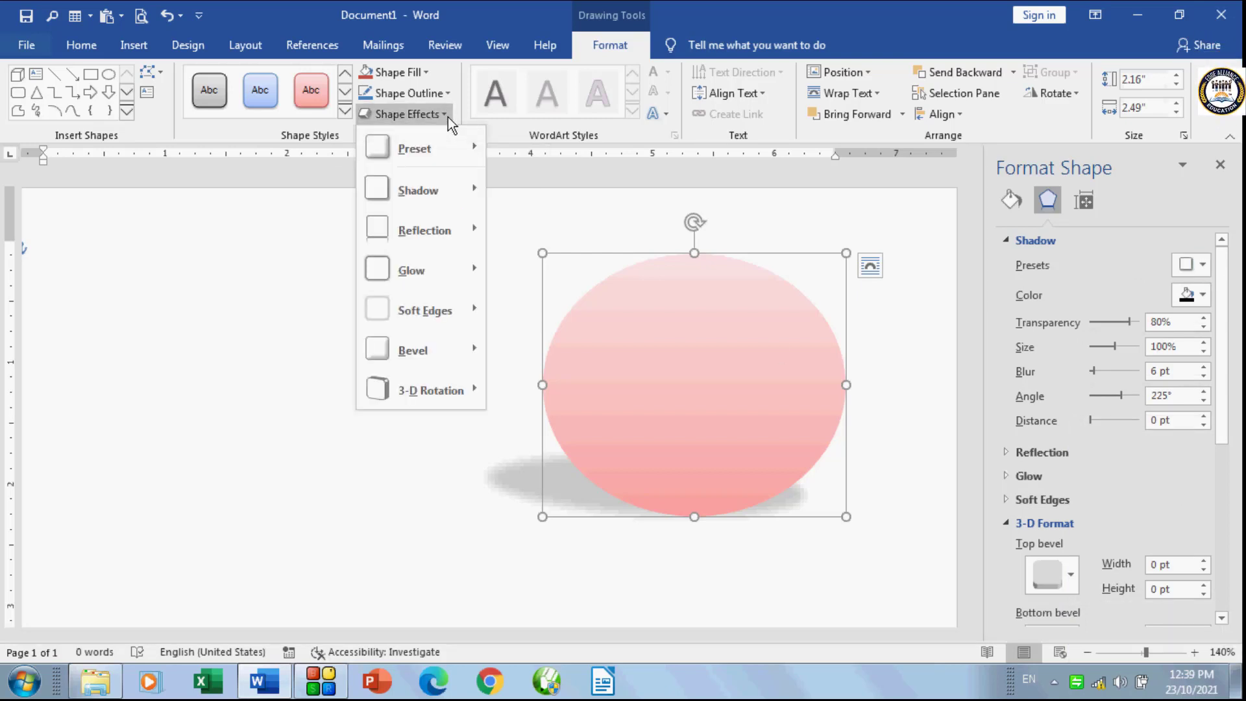
pyautogui.moveTo(395, 188)
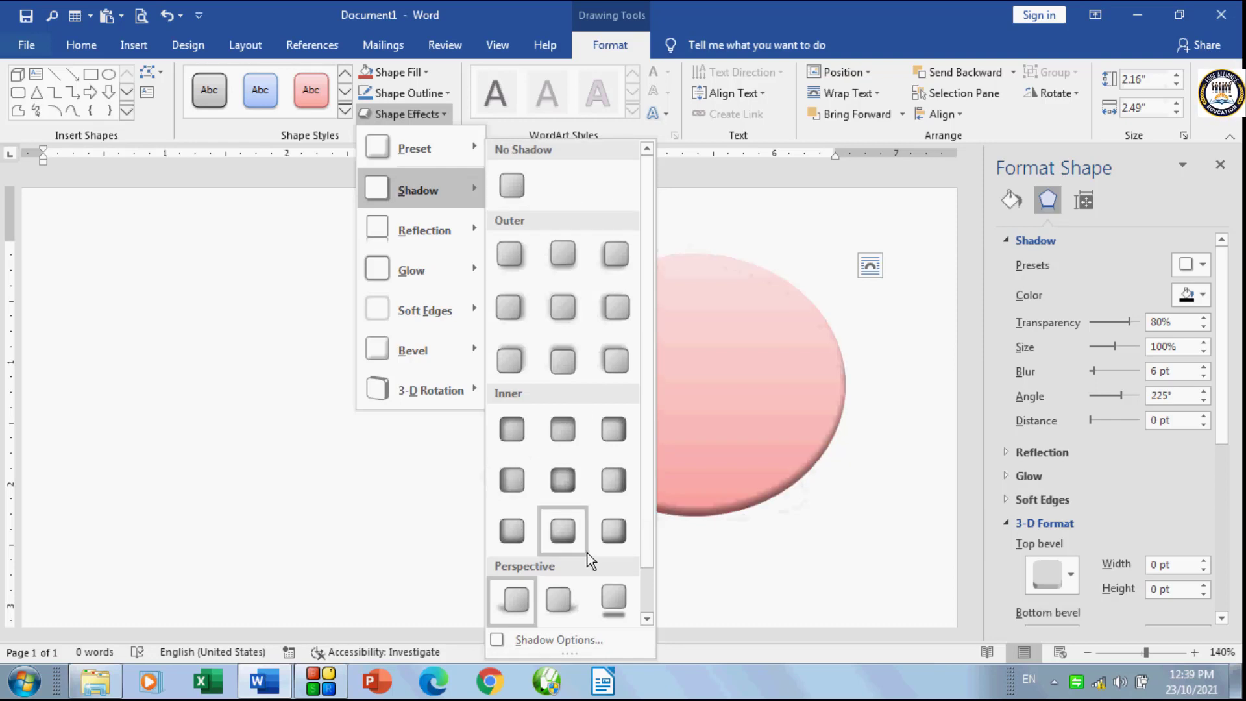
pyautogui.click(842, 216)
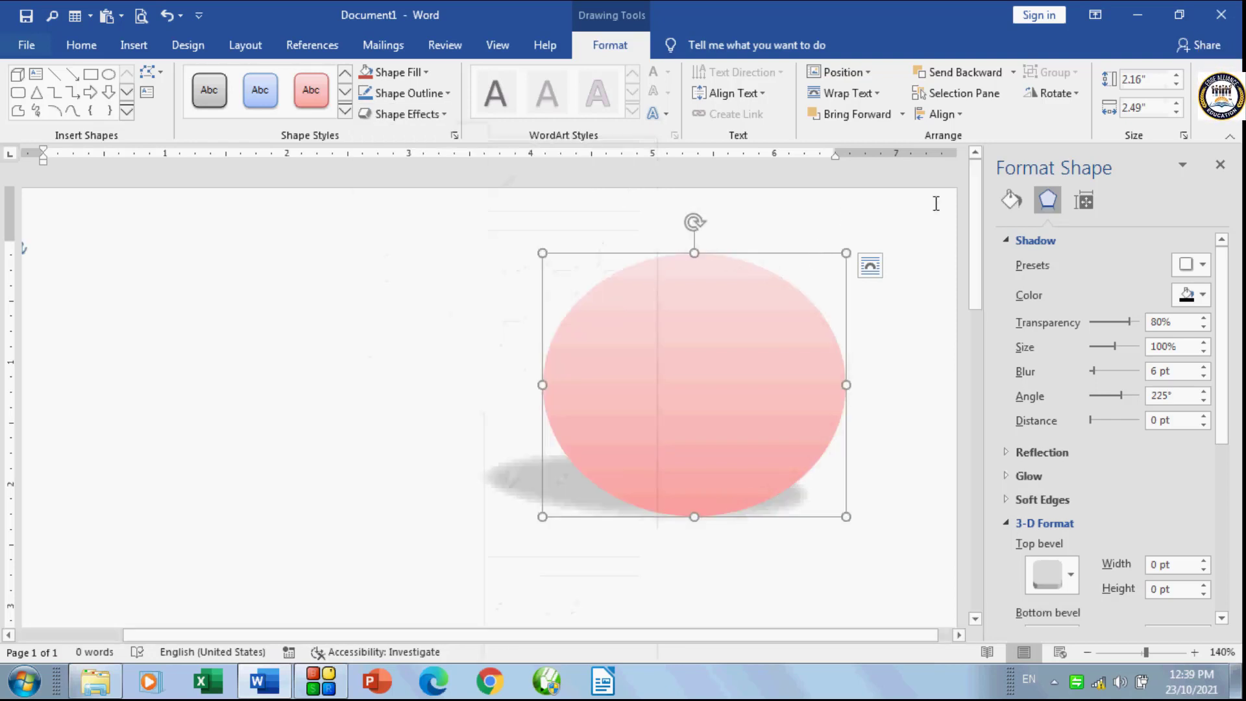
pyautogui.click(1202, 266)
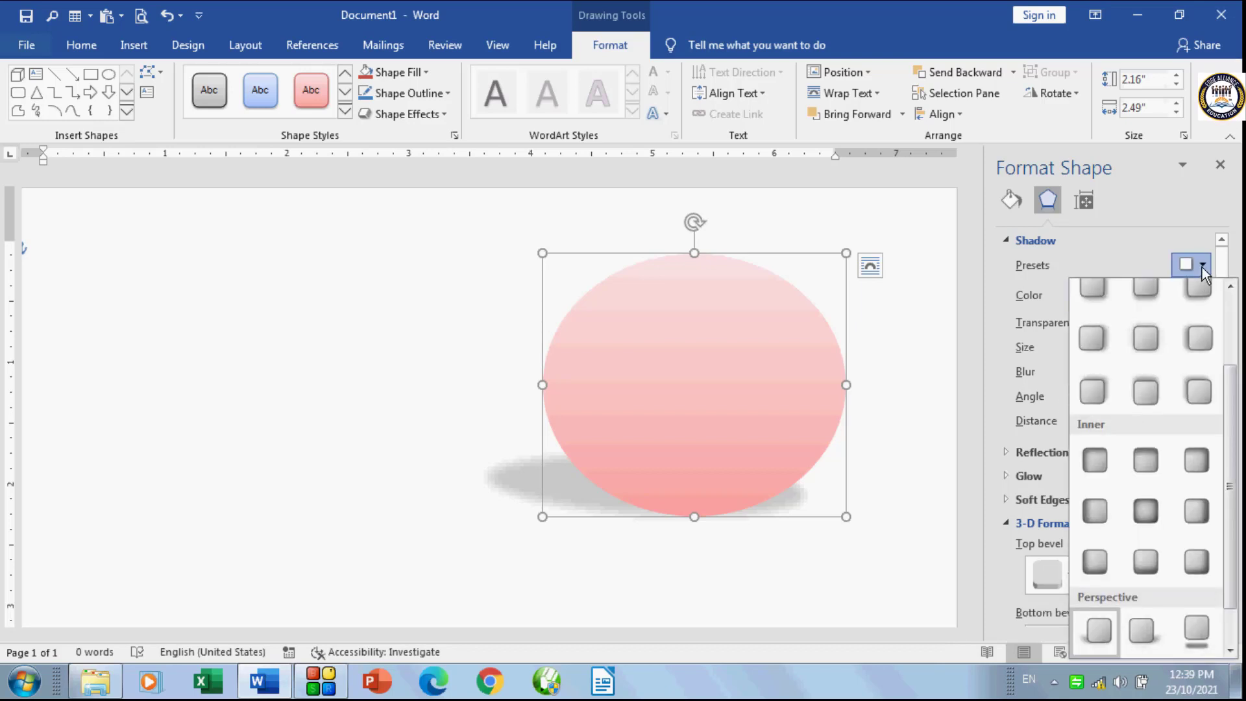
pyautogui.click(1202, 267)
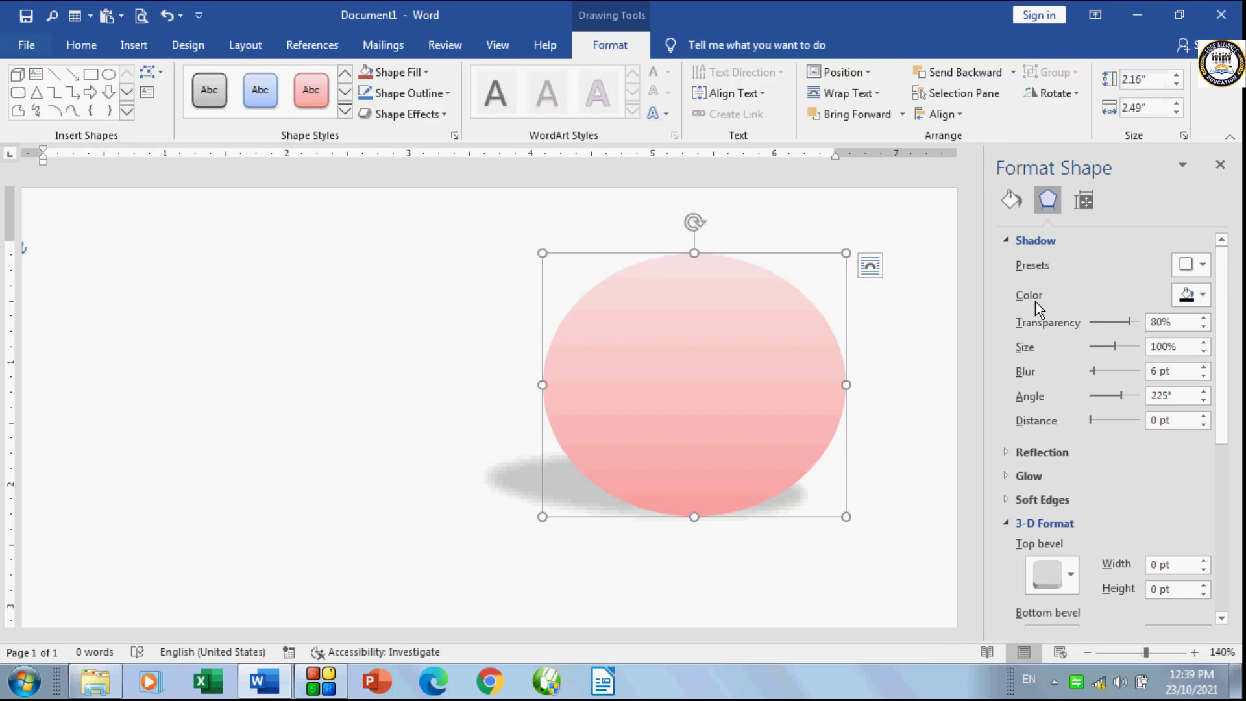
# Step: Try light green and orange from the standard colors as the oval's shadow color
pyautogui.click(1205, 295)
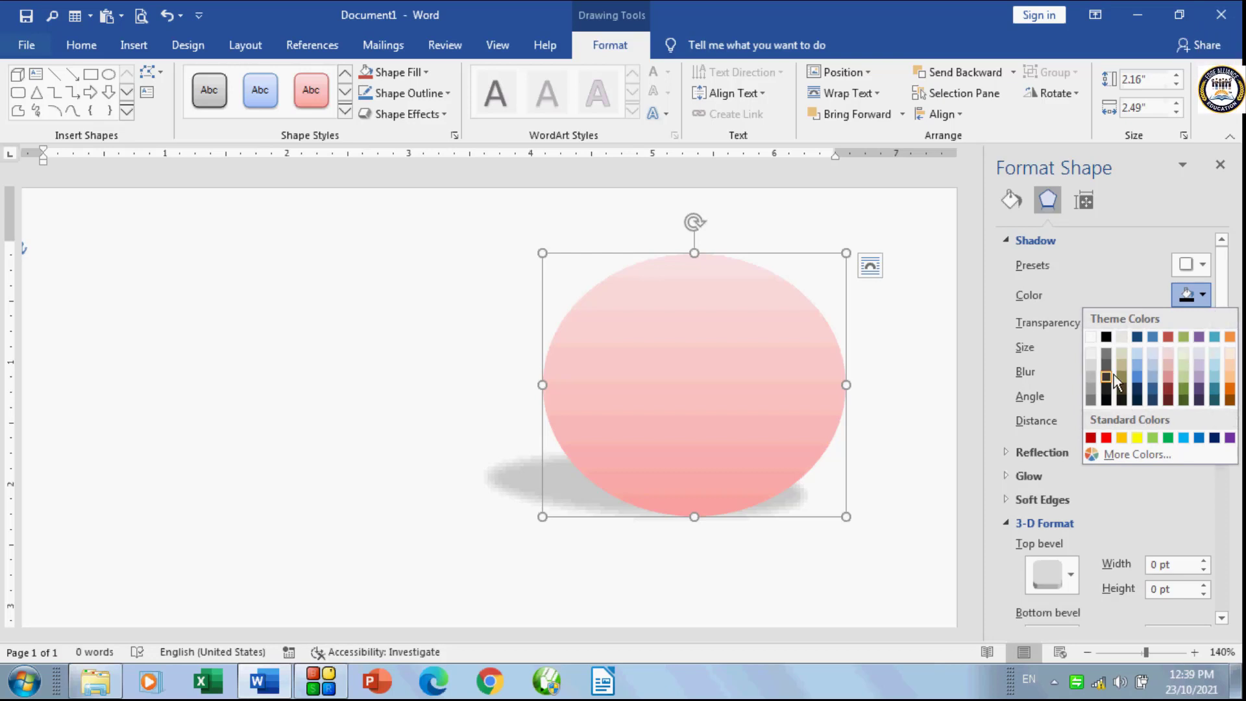
pyautogui.click(1151, 438)
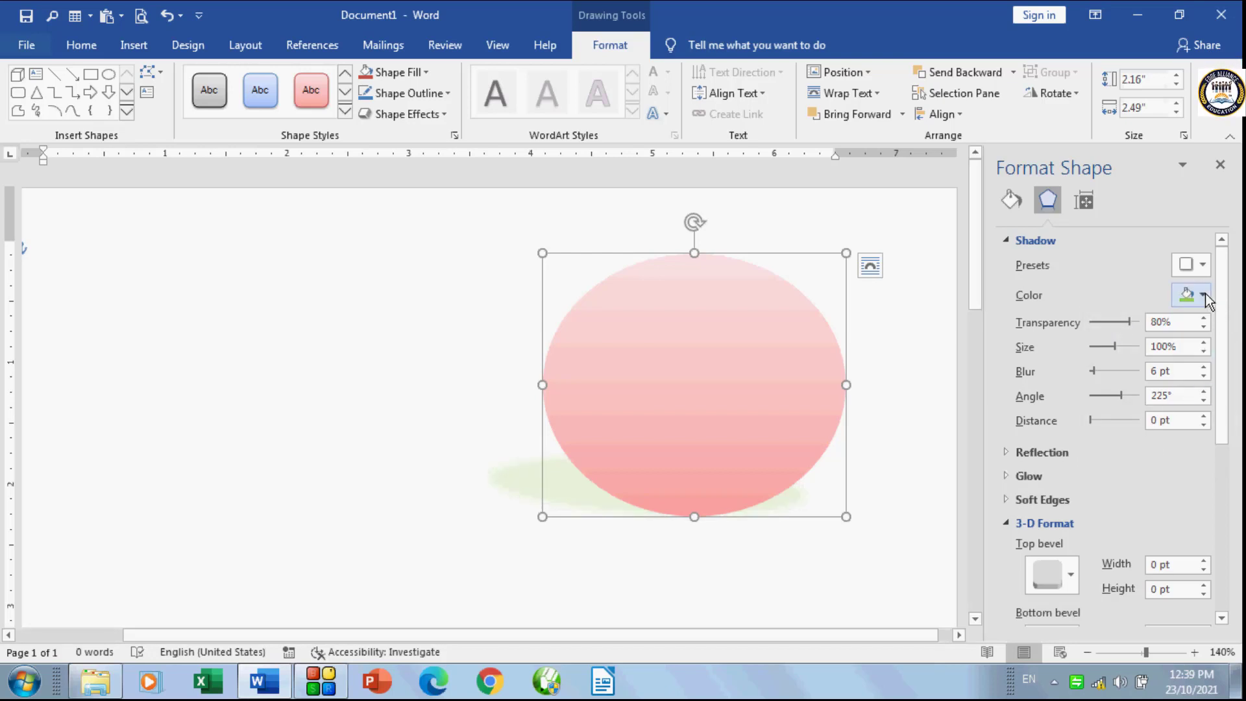
pyautogui.click(1205, 294)
pyautogui.click(1121, 438)
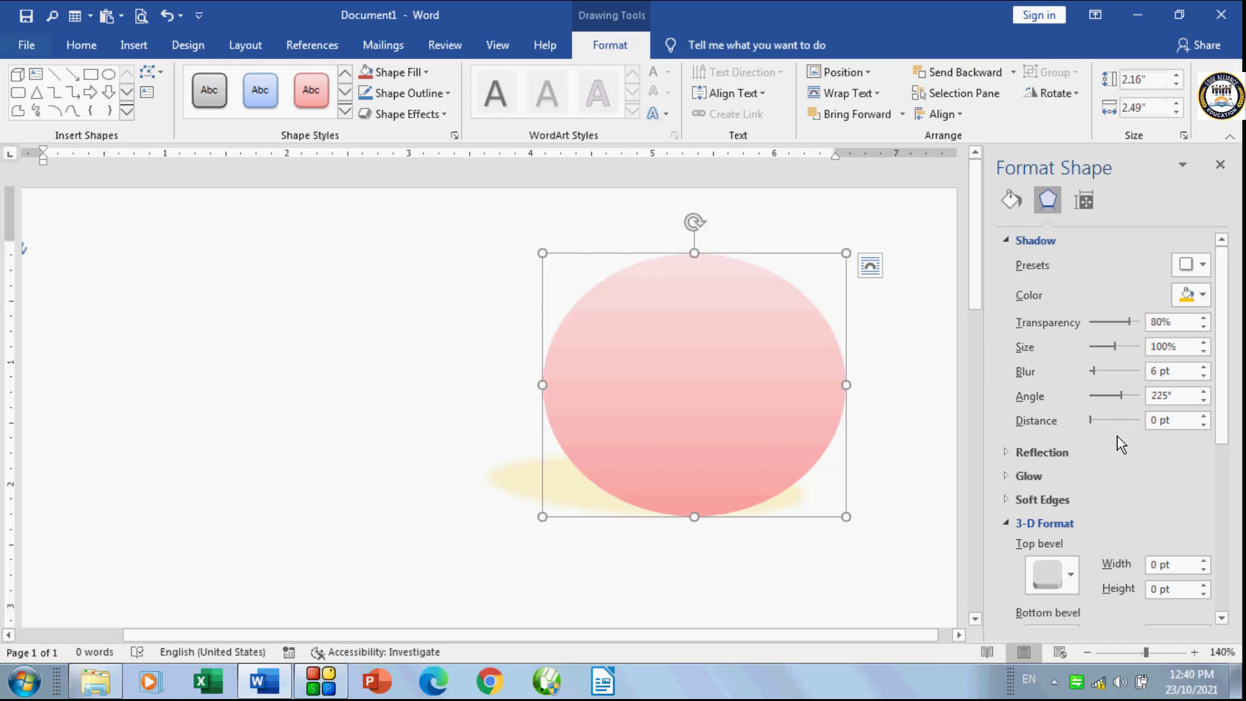
# Step: Set the oval's shadow color to standard red
pyautogui.click(1204, 295)
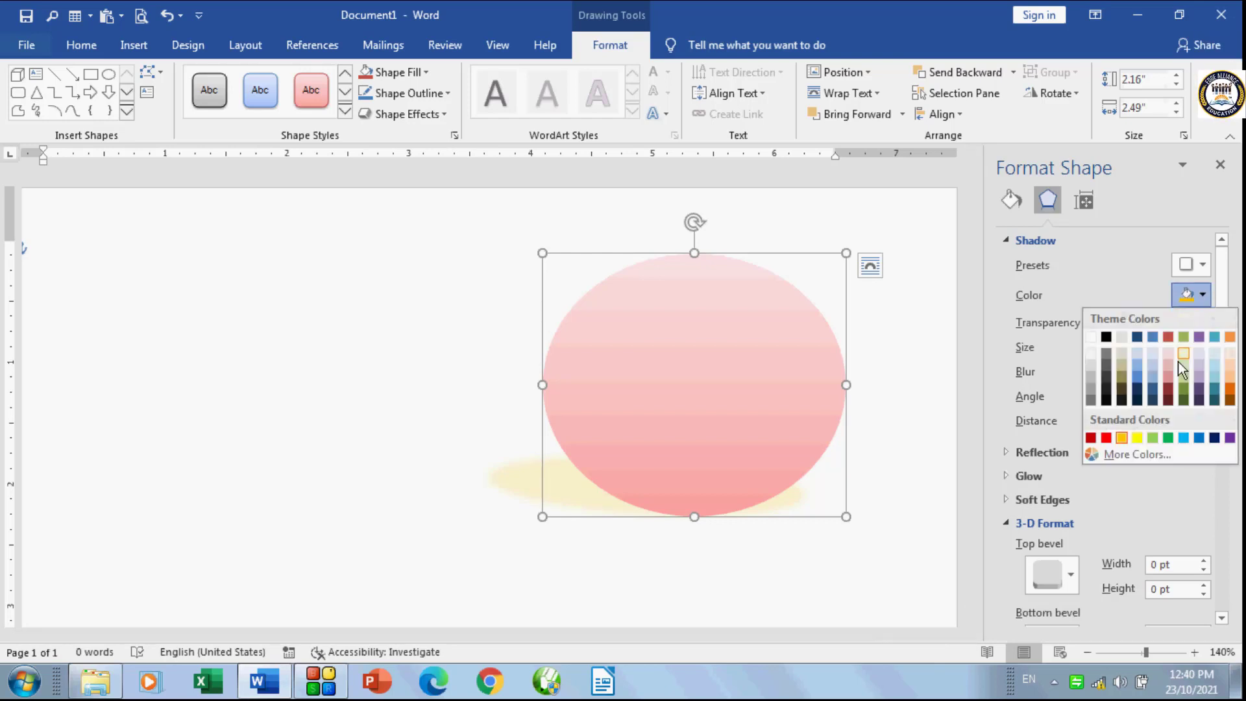
pyautogui.click(1105, 438)
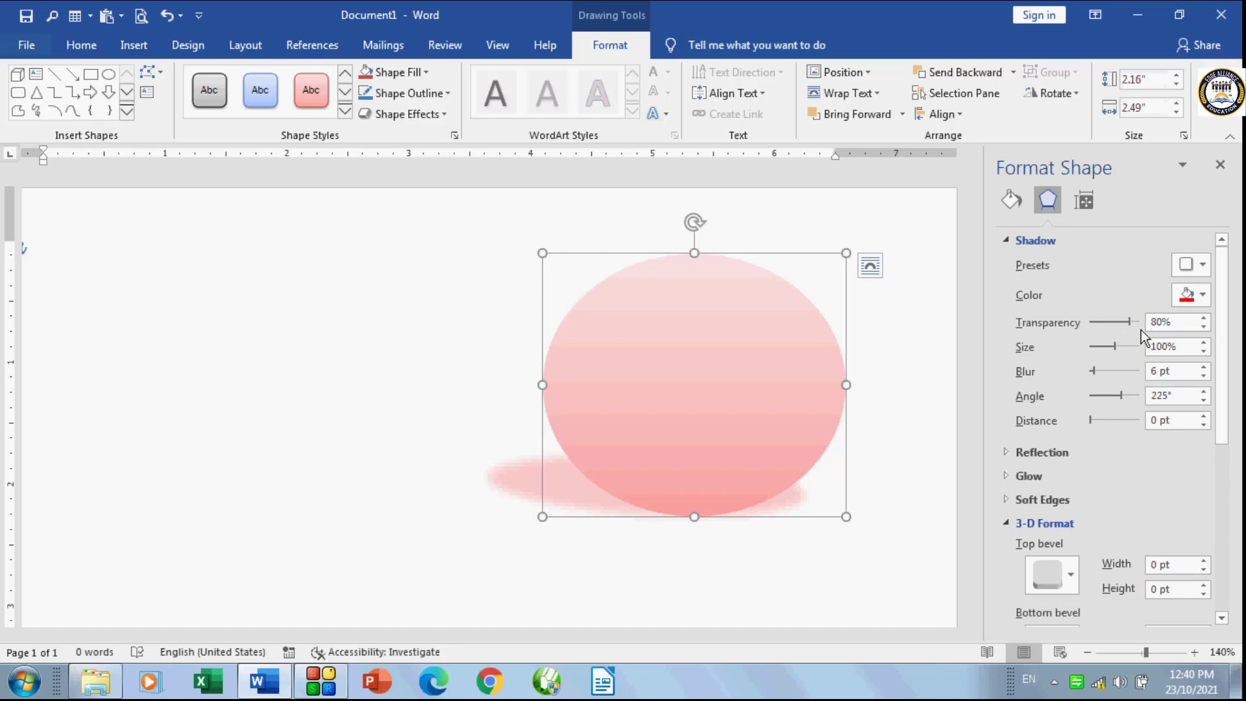
# Step: Raise the transparency of the oval's shadow to 99%
pyautogui.click(1203, 318)
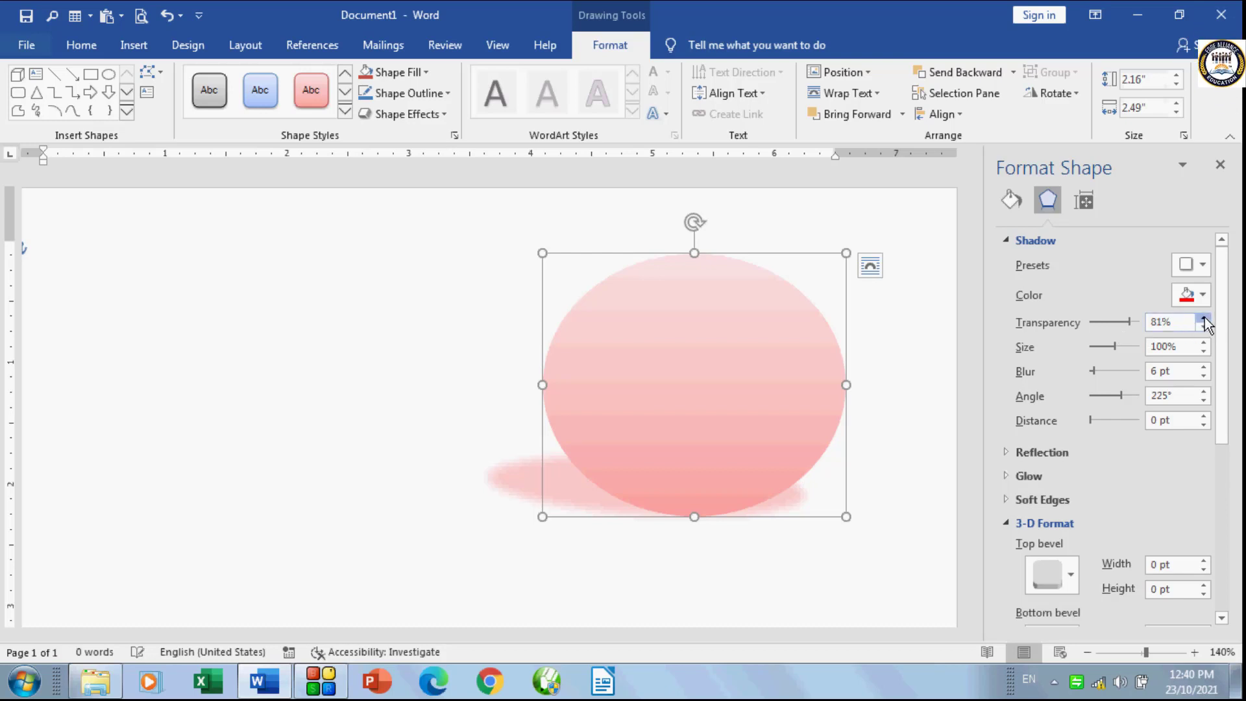
pyautogui.click(1203, 318)
pyautogui.click(1203, 318)
pyautogui.click(1204, 318)
pyautogui.click(1203, 318)
pyautogui.click(1204, 318)
pyautogui.click(1203, 318)
pyautogui.click(1204, 318)
pyautogui.click(1203, 318)
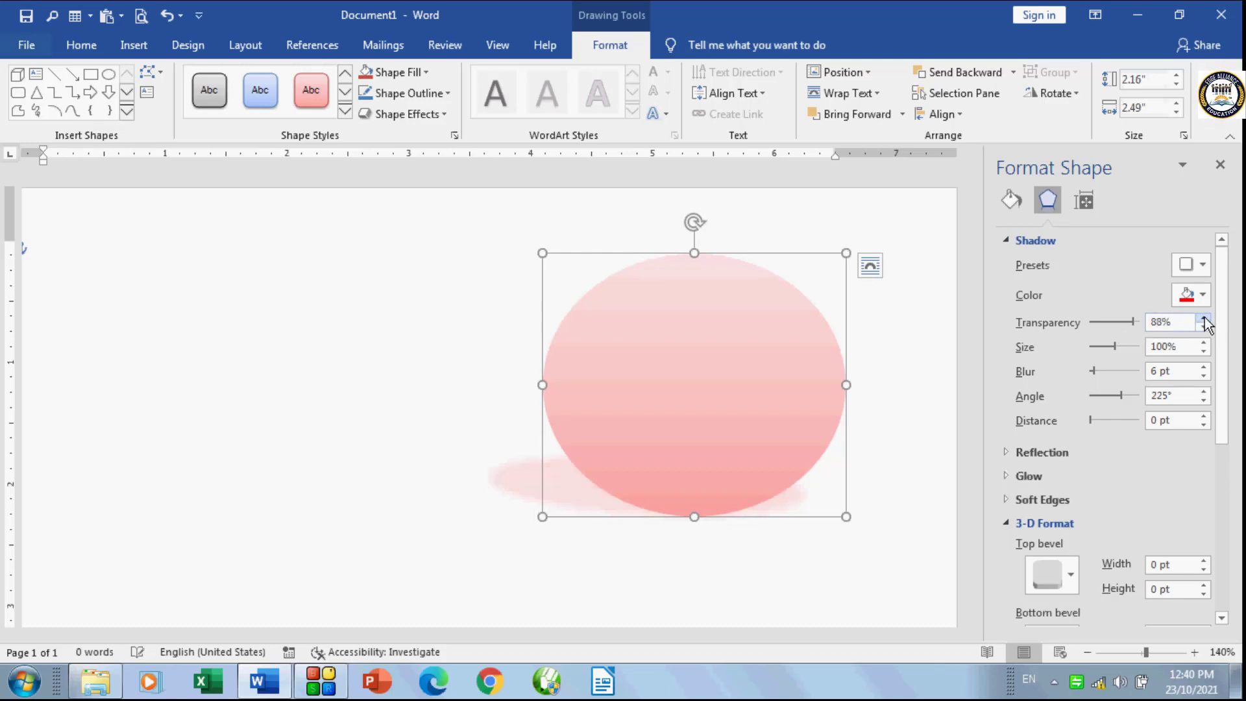
pyautogui.click(1203, 318)
pyautogui.click(1203, 318)
pyautogui.click(1203, 317)
pyautogui.click(1204, 318)
pyautogui.click(1204, 318)
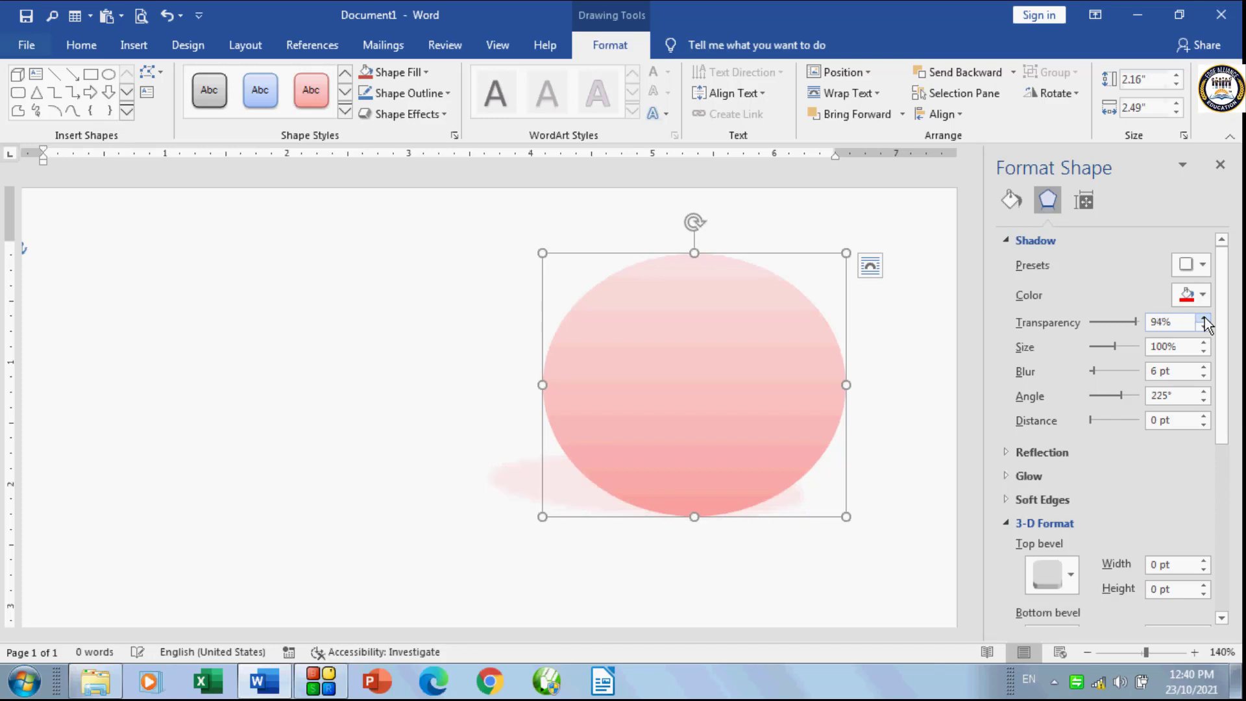
pyautogui.click(1204, 318)
pyautogui.click(1203, 318)
pyautogui.click(1203, 318)
pyautogui.click(1204, 318)
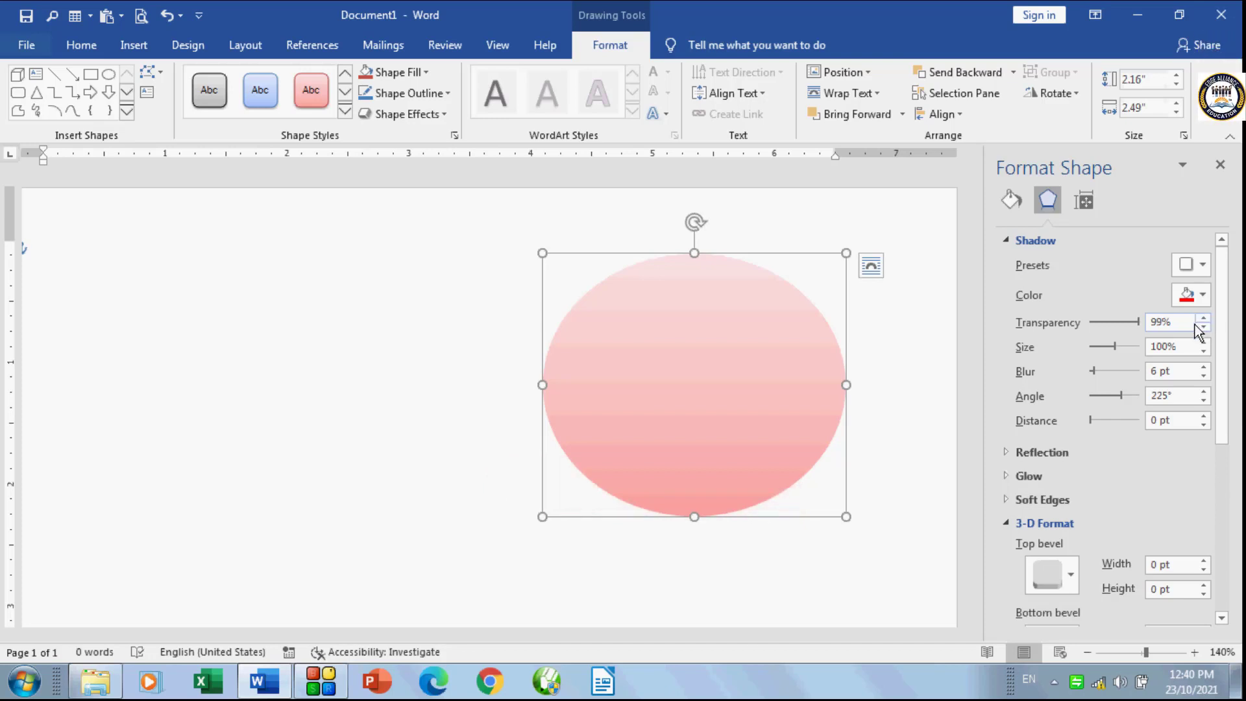
# Step: Lower the transparency of the oval's shadow to 70%
pyautogui.click(1204, 326)
pyautogui.click(1203, 326)
pyautogui.click(1204, 326)
pyautogui.click(1204, 327)
pyautogui.click(1204, 326)
pyautogui.click(1204, 326)
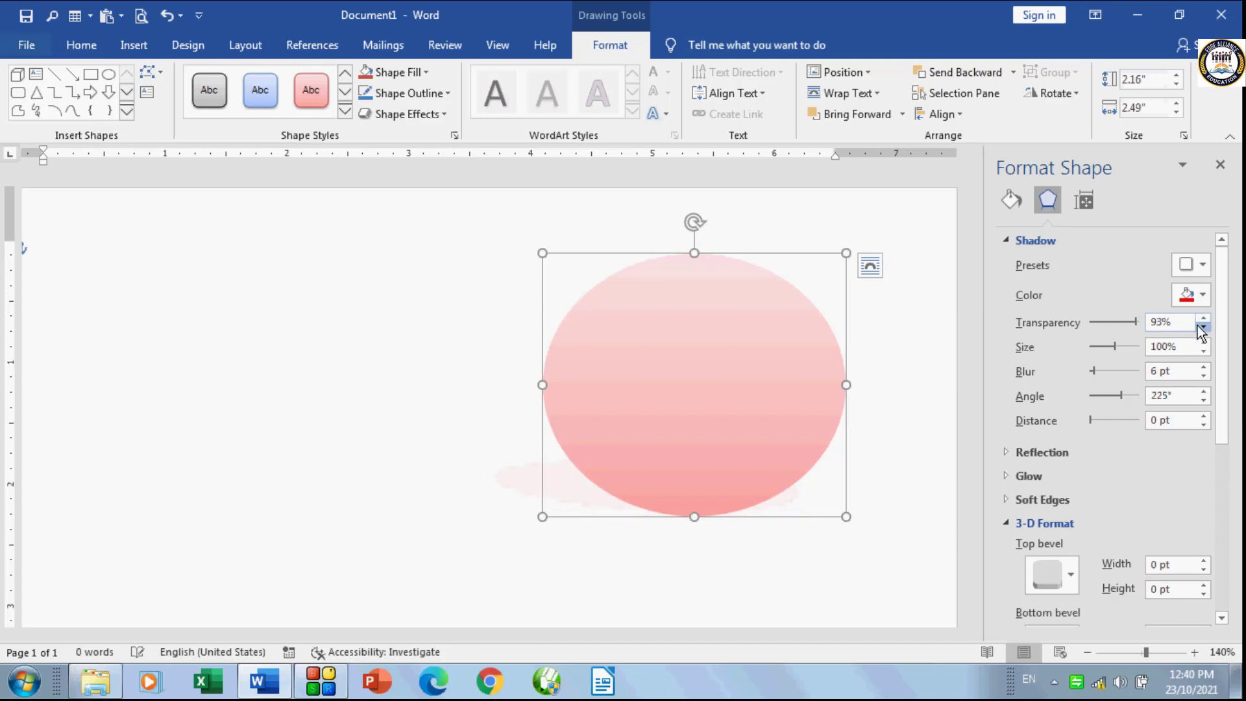
pyautogui.click(1204, 326)
pyautogui.click(1204, 326)
pyautogui.click(1203, 327)
pyautogui.click(1204, 326)
pyautogui.click(1204, 326)
pyautogui.click(1203, 327)
pyautogui.click(1204, 326)
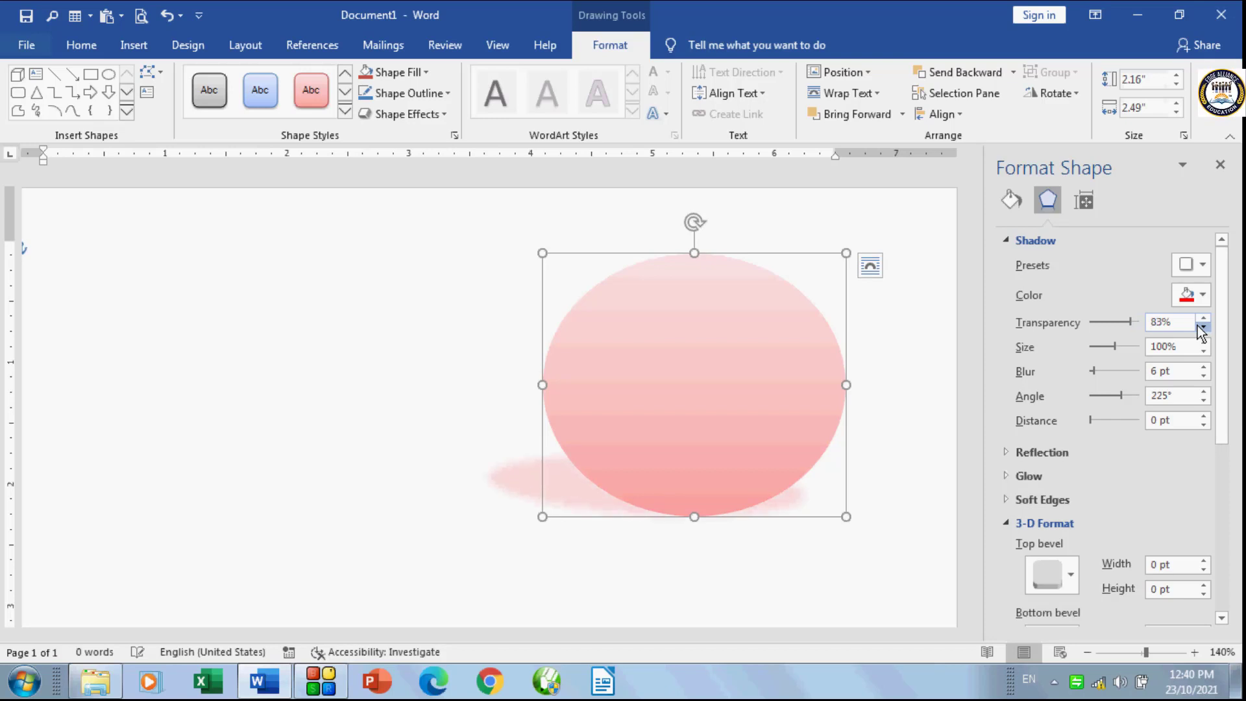
pyautogui.click(1203, 327)
pyautogui.click(1203, 326)
pyautogui.click(1203, 327)
pyautogui.click(1203, 326)
pyautogui.click(1203, 326)
pyautogui.click(1203, 326)
pyautogui.click(1203, 326)
pyautogui.click(1203, 327)
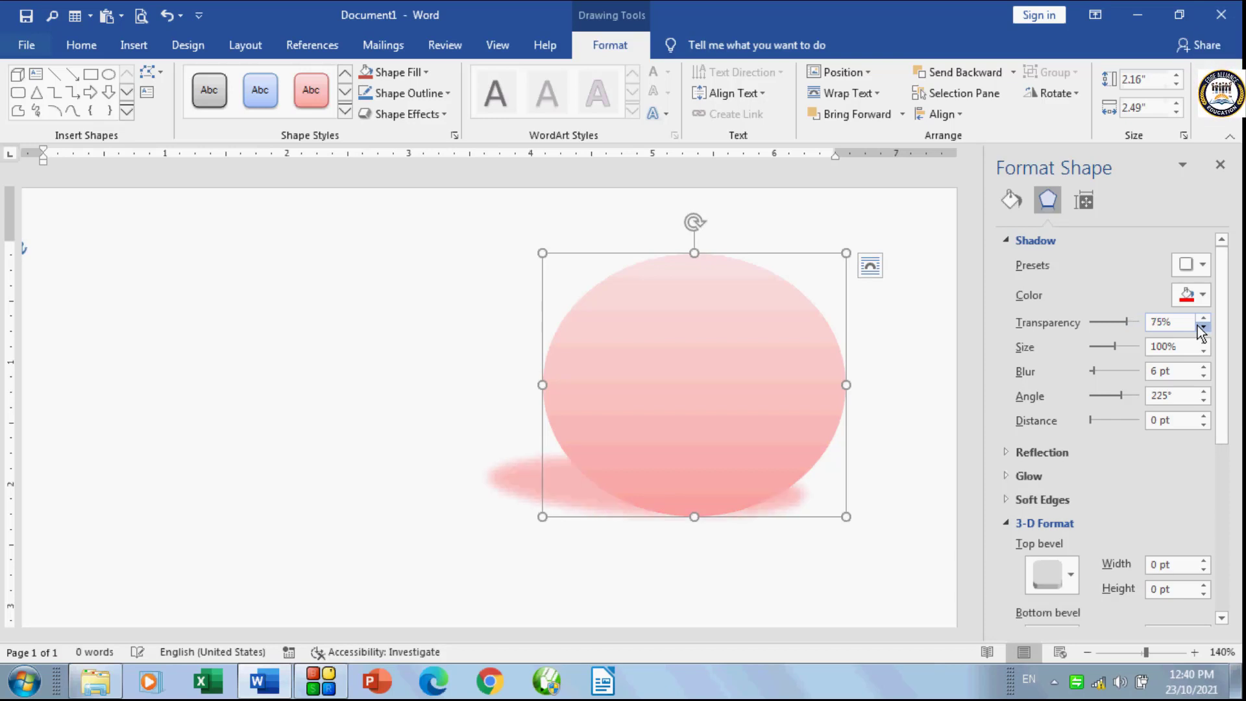
pyautogui.click(1203, 326)
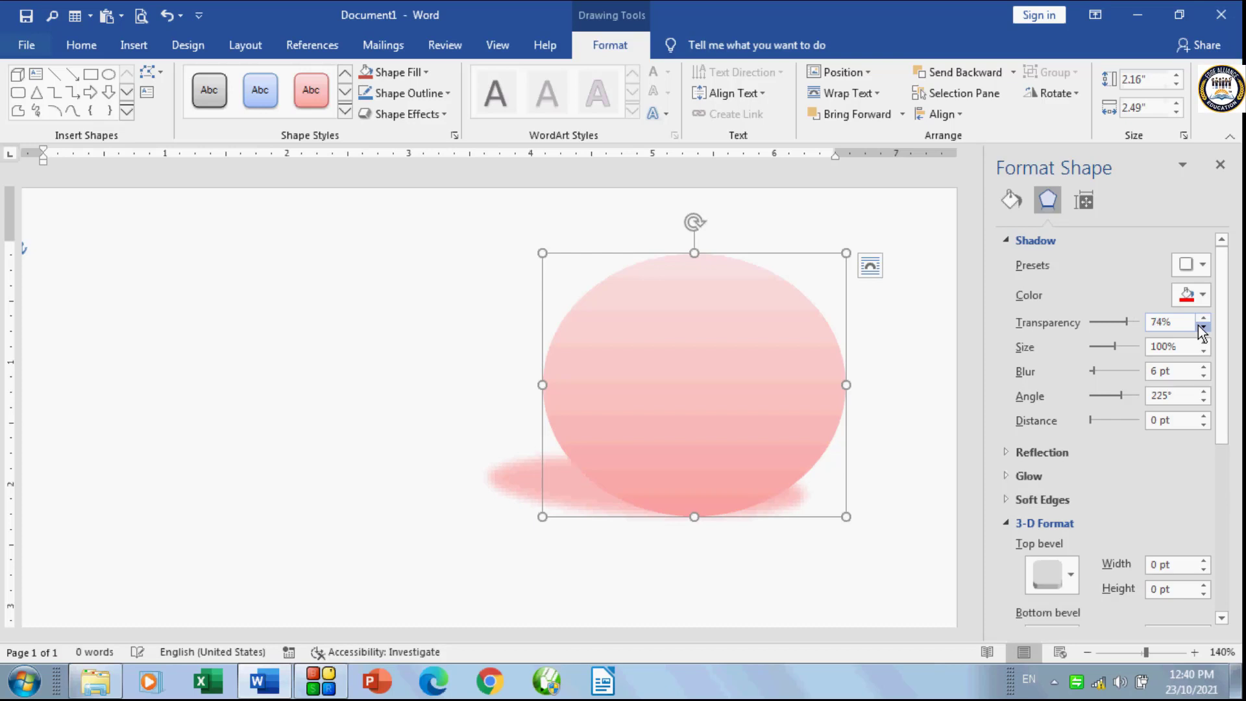
pyautogui.click(1203, 326)
pyautogui.click(1203, 327)
pyautogui.click(1203, 326)
pyautogui.click(1203, 326)
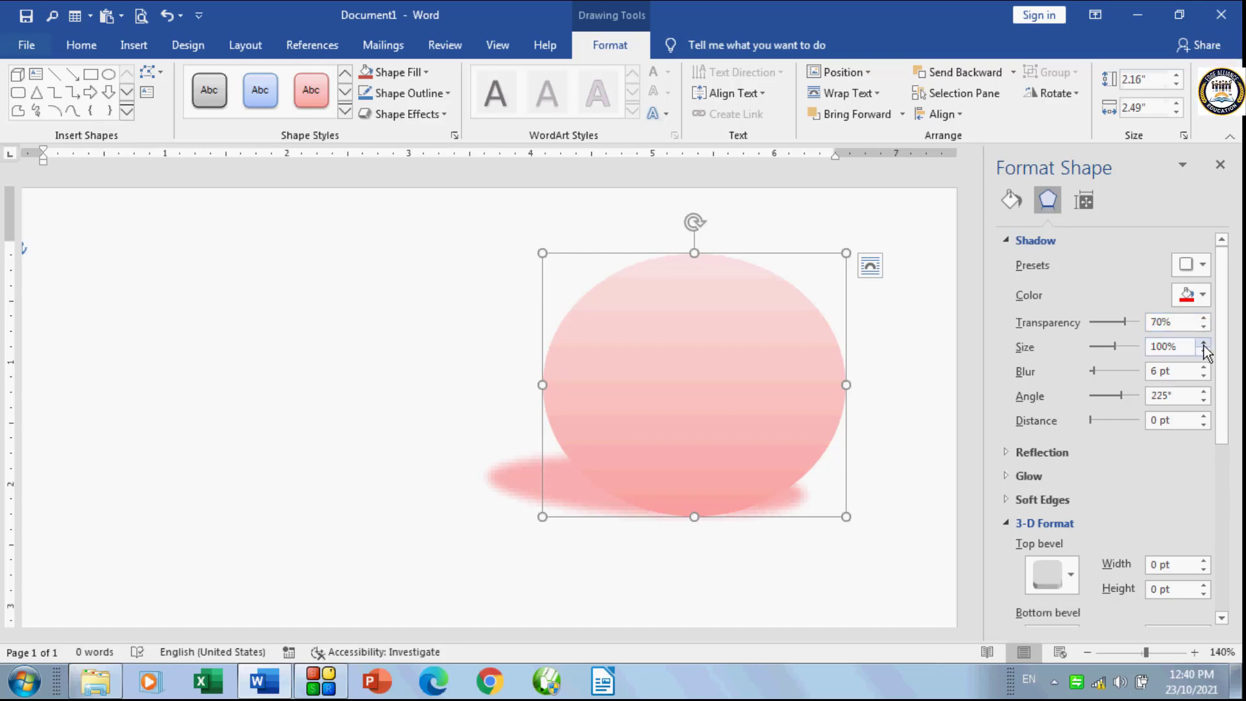
# Step: Enlarge the oval's shadow to a size of 120%
pyautogui.click(1204, 342)
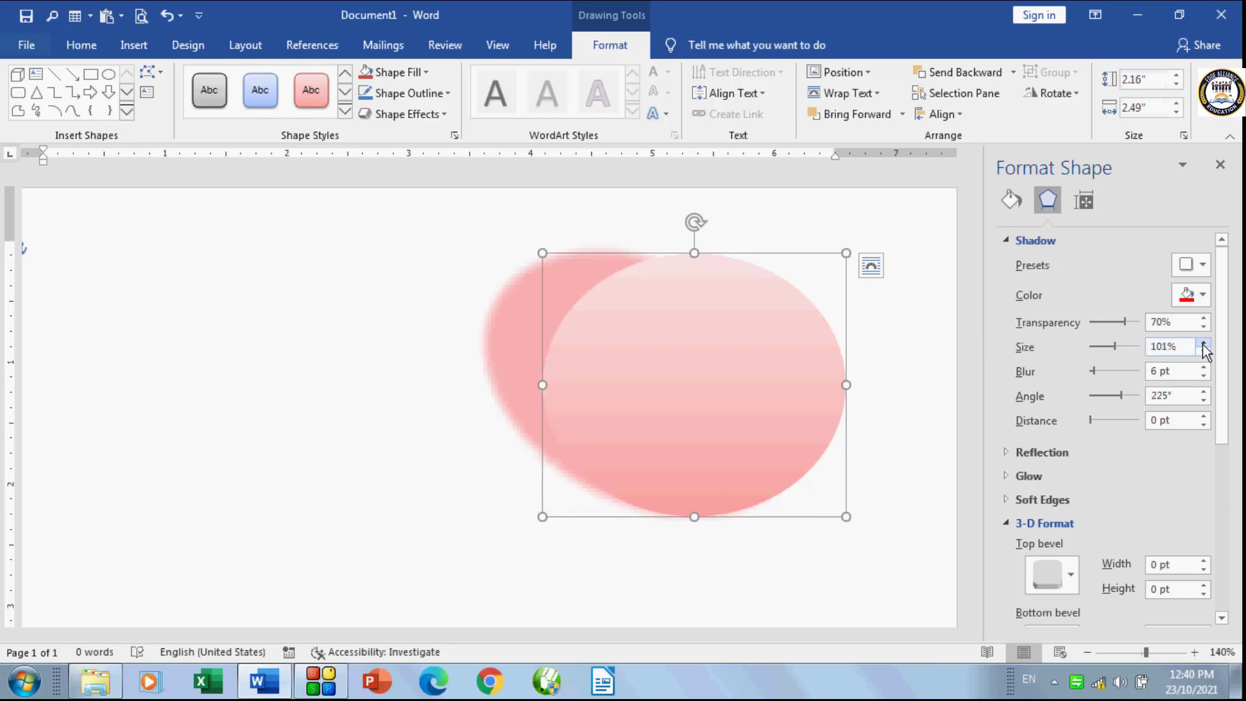
pyautogui.click(1203, 342)
pyautogui.click(1203, 343)
pyautogui.click(1203, 343)
pyautogui.click(1203, 343)
pyautogui.click(1203, 343)
pyautogui.click(1203, 343)
pyautogui.click(1203, 344)
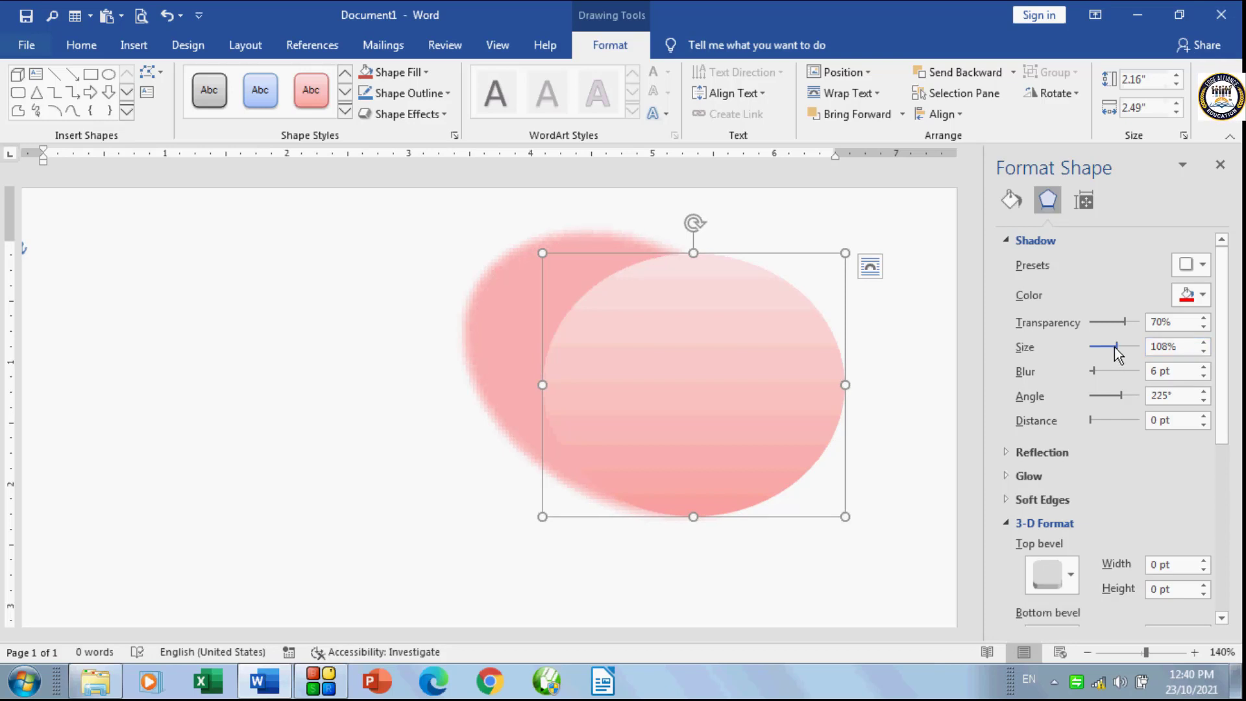
pyautogui.moveTo(1115, 347); pyautogui.dragTo(1116, 350)
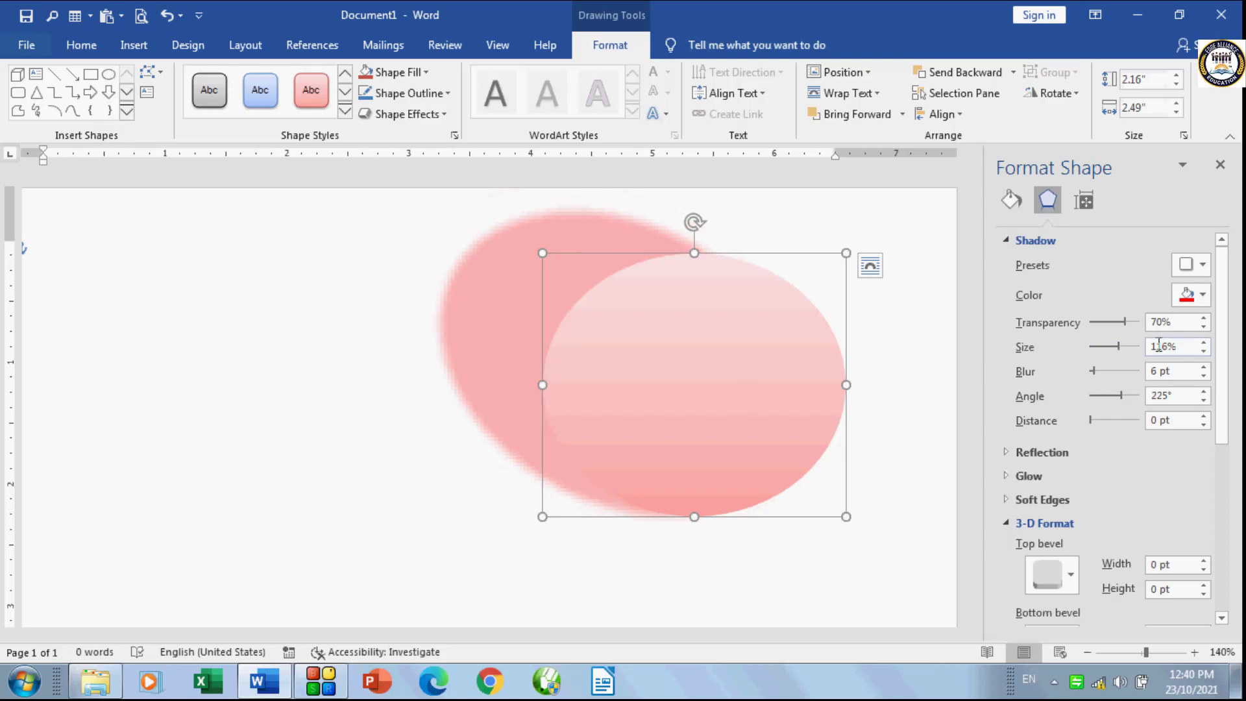
pyautogui.click(1202, 344)
pyautogui.click(1203, 343)
pyautogui.click(1202, 344)
pyautogui.click(1202, 343)
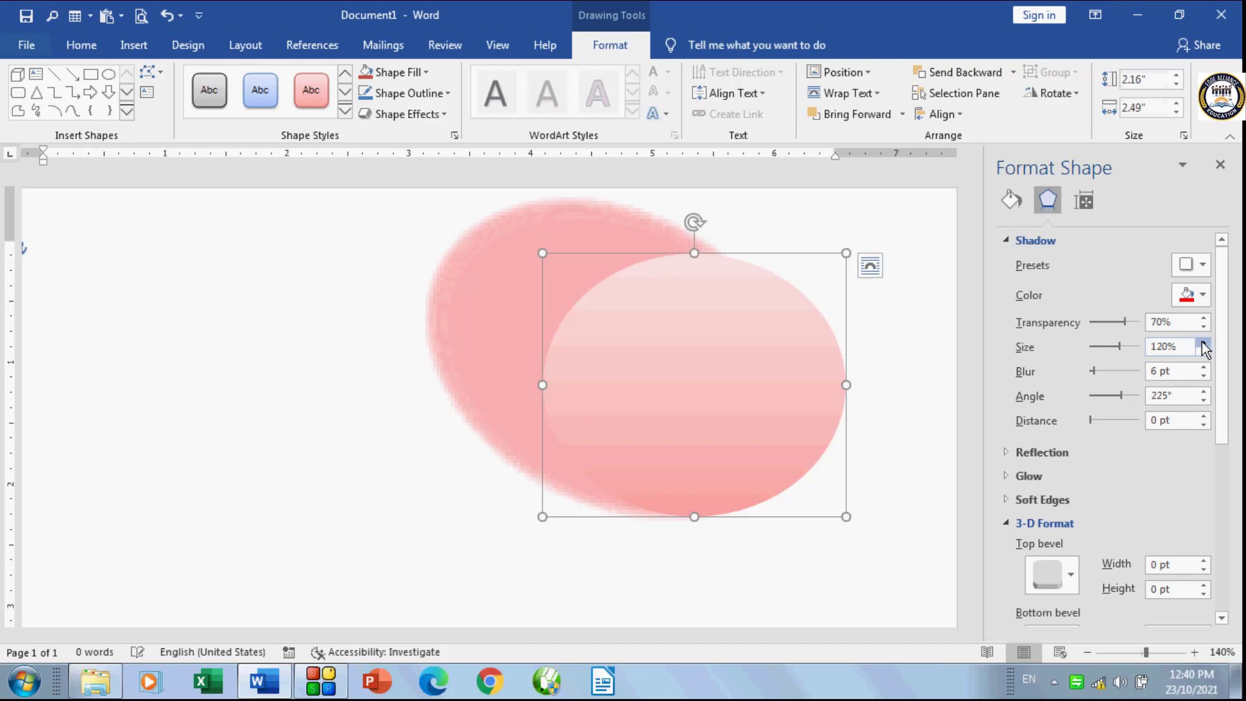
# Step: Reduce the size of the oval's shadow to 112%
pyautogui.click(1203, 351)
pyautogui.click(1204, 351)
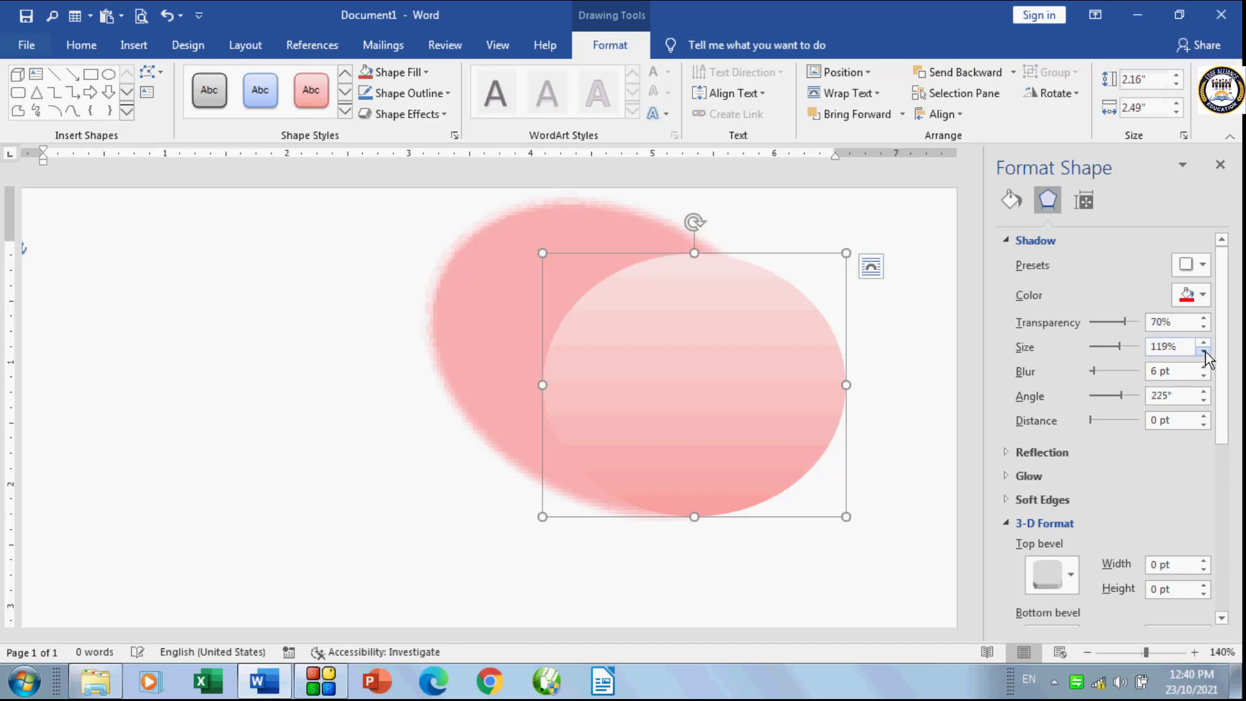
pyautogui.click(1203, 351)
pyautogui.click(1204, 351)
pyautogui.click(1204, 351)
pyautogui.click(1203, 351)
pyautogui.click(1204, 351)
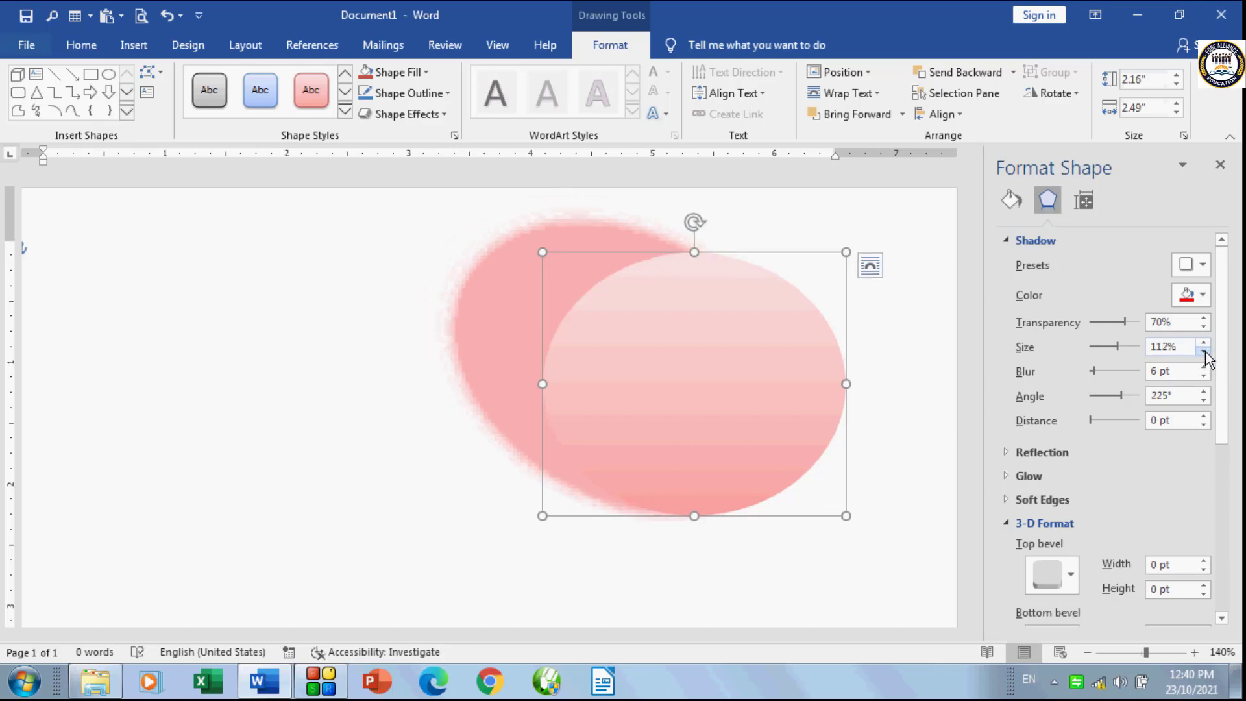
pyautogui.click(1203, 351)
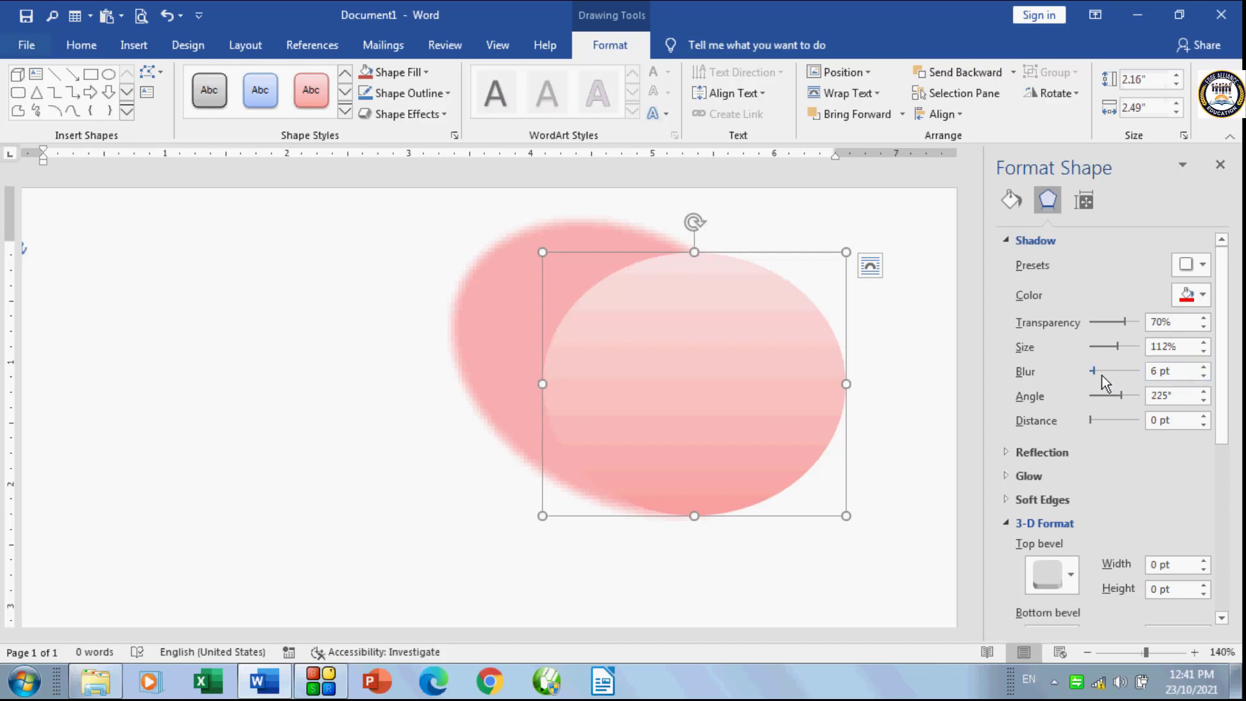
# Step: Increase the blur of the oval's shadow to 23 pt
pyautogui.click(1203, 367)
pyautogui.click(1204, 367)
pyautogui.click(1203, 367)
pyautogui.click(1203, 366)
pyautogui.click(1204, 366)
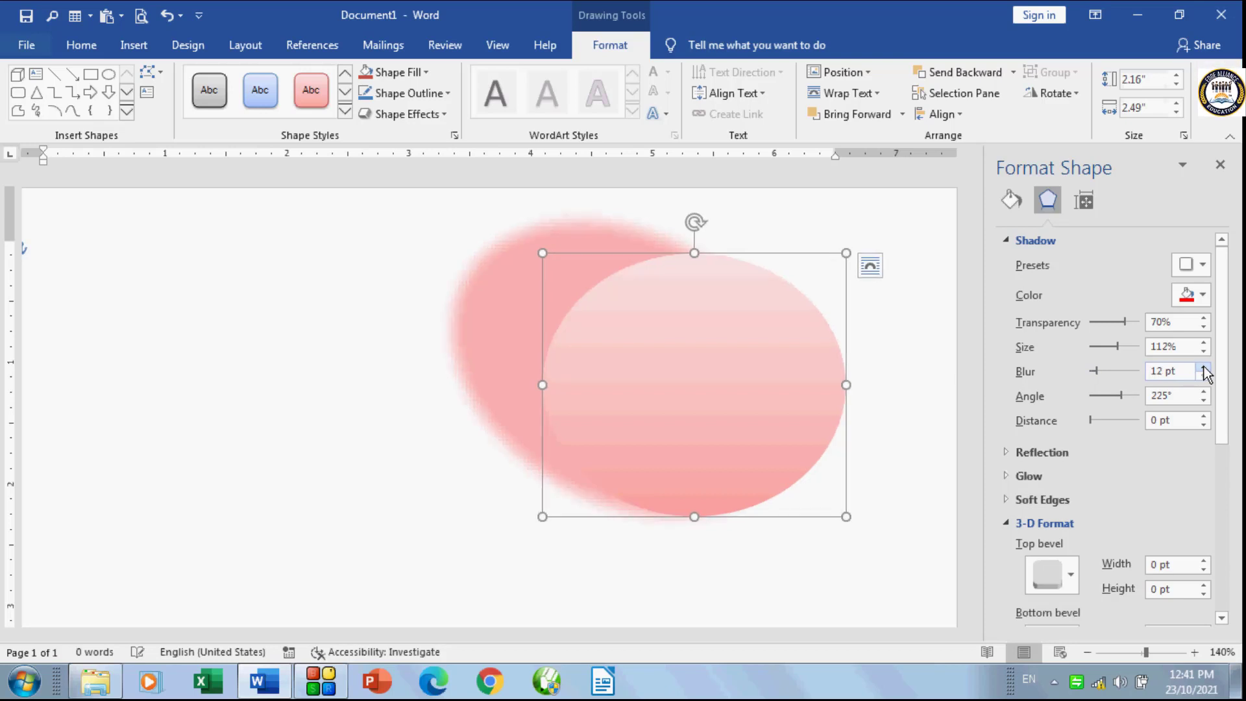
pyautogui.click(1204, 367)
pyautogui.click(1204, 366)
pyautogui.click(1204, 367)
pyautogui.click(1203, 367)
pyautogui.click(1204, 367)
pyautogui.click(1203, 367)
pyautogui.click(1203, 366)
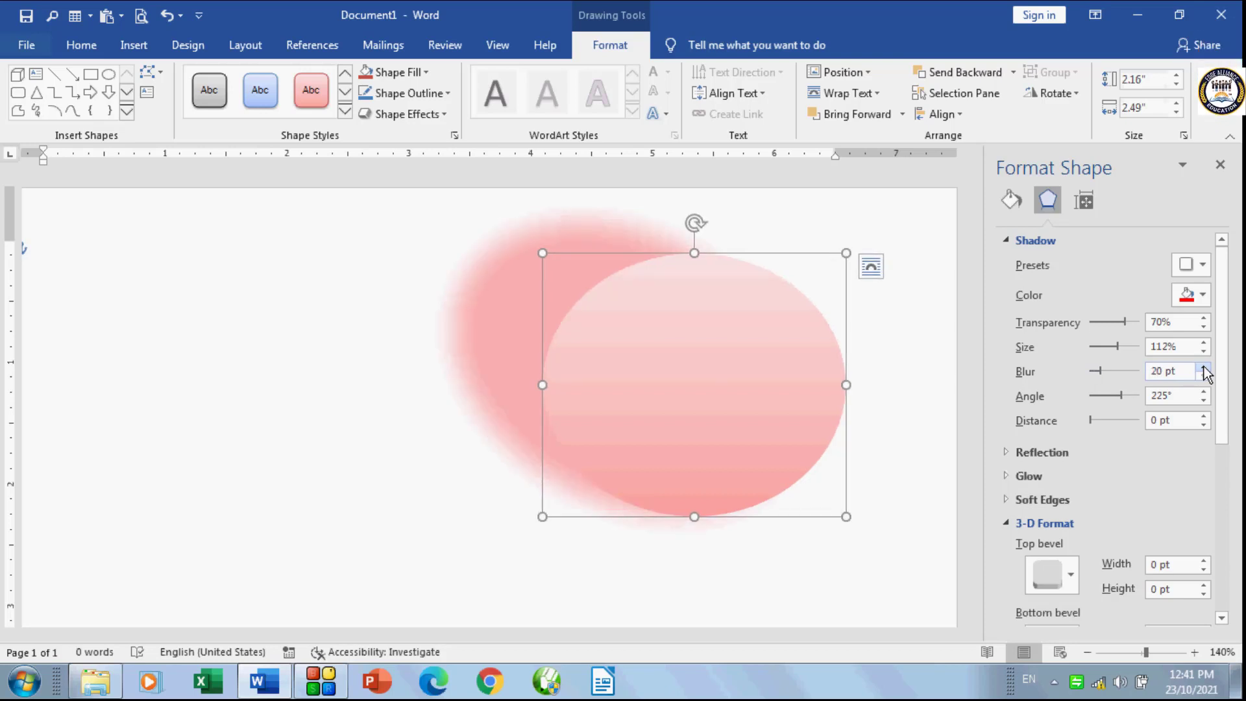
pyautogui.click(1203, 367)
pyautogui.click(1204, 366)
pyautogui.click(1203, 367)
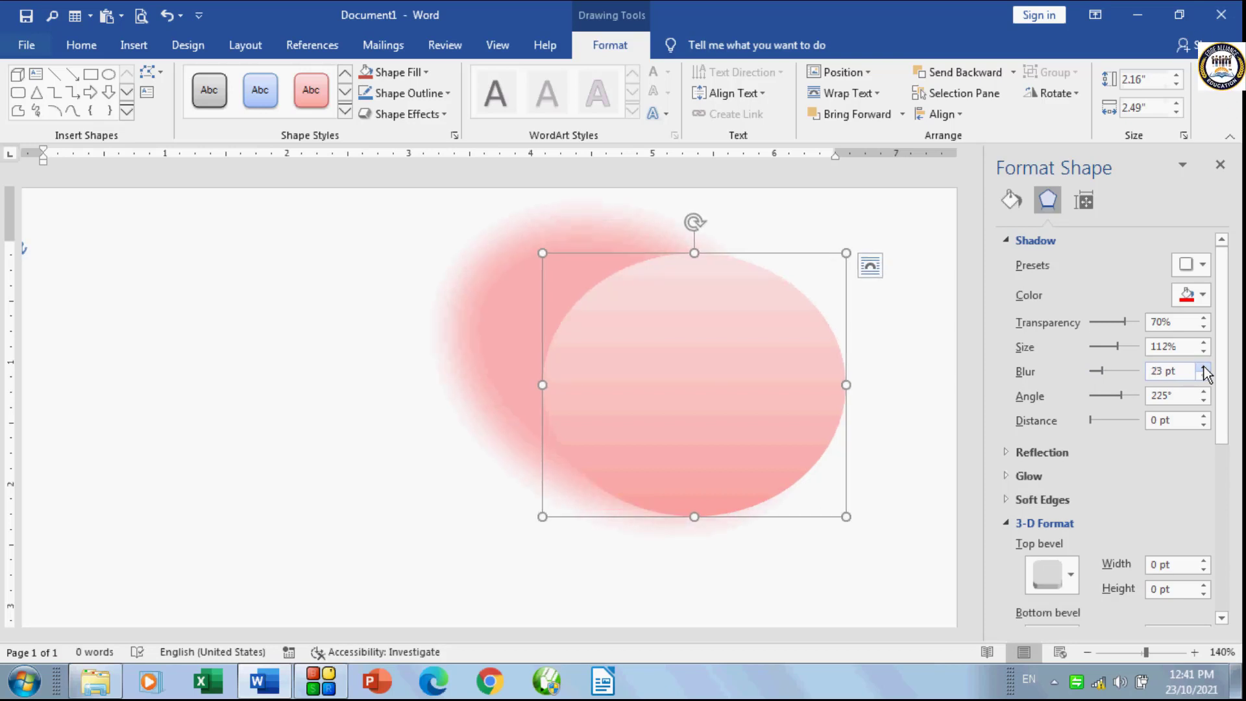
# Step: Reduce the blur of the oval's shadow to 12 pt
pyautogui.click(1204, 375)
pyautogui.click(1204, 376)
pyautogui.click(1204, 375)
pyautogui.click(1204, 376)
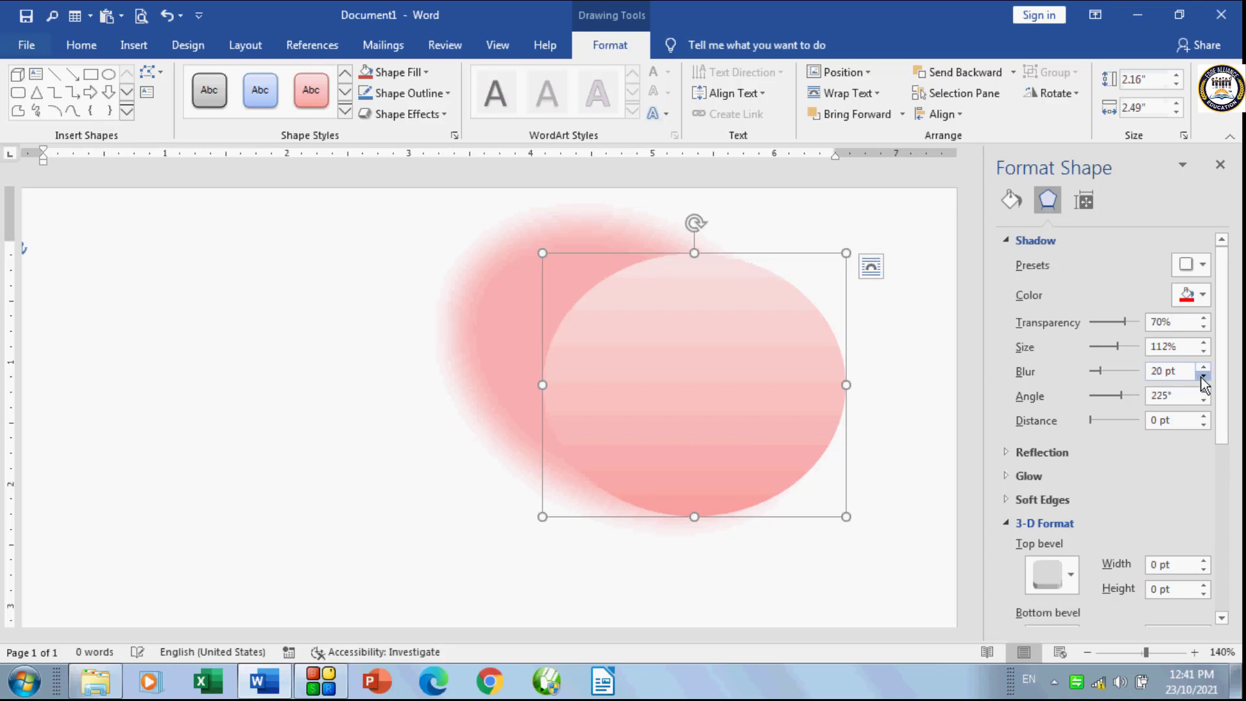
pyautogui.click(1204, 376)
pyautogui.click(1202, 376)
pyautogui.click(1202, 376)
pyautogui.click(1202, 377)
pyautogui.click(1202, 376)
pyautogui.click(1203, 376)
pyautogui.click(1202, 376)
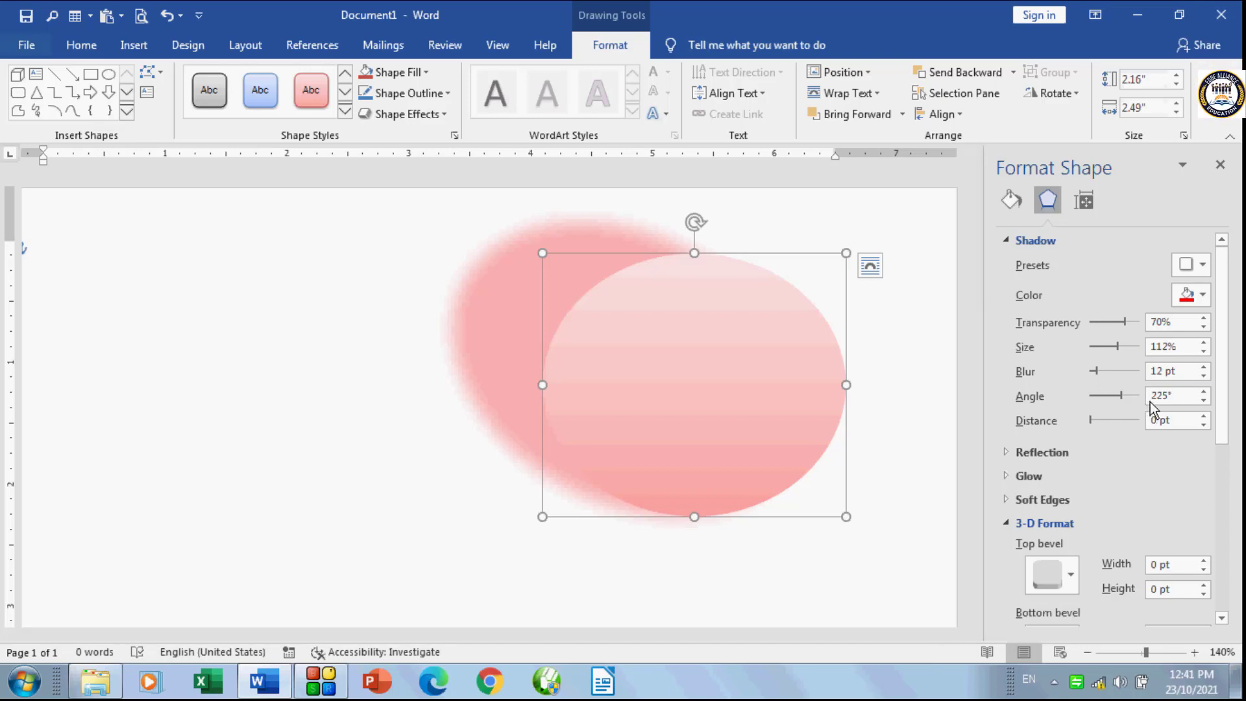
# Step: Raise the angle of the oval's shadow to 359°, then bring it down to 190°
pyautogui.moveTo(1204, 392); pyautogui.dragTo(1204, 392)
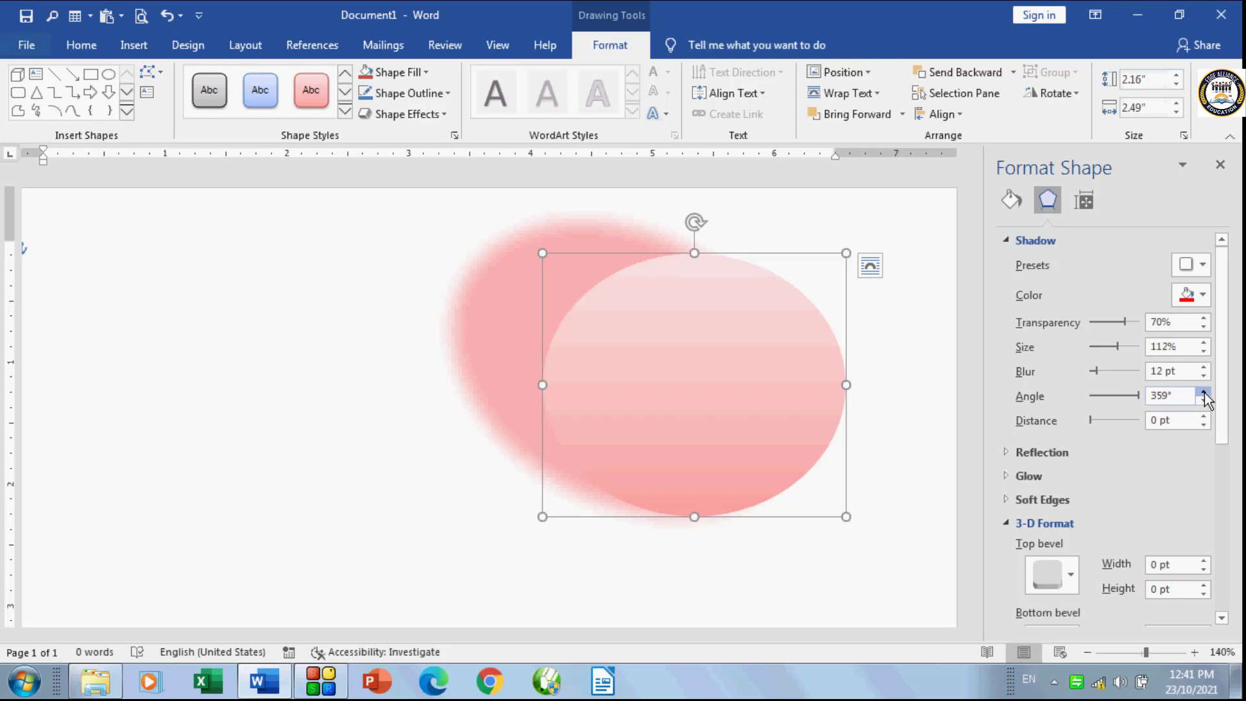
pyautogui.moveTo(1201, 400); pyautogui.dragTo(1201, 401)
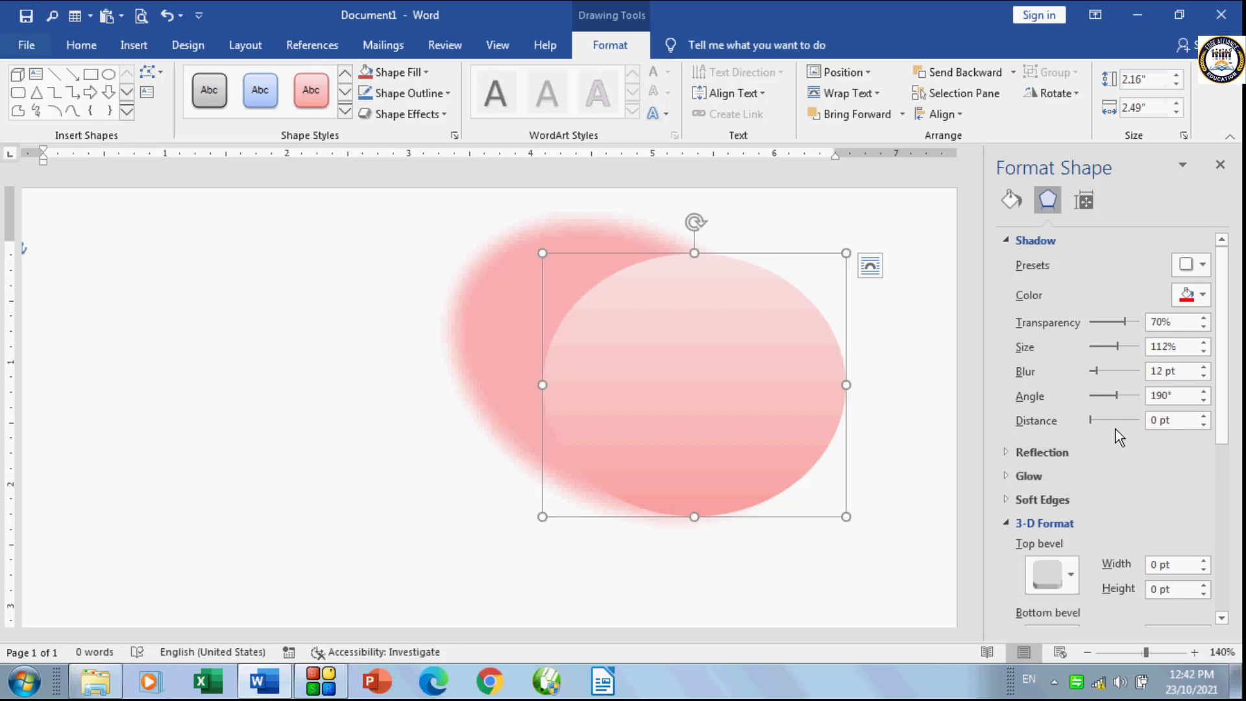
# Step: Increase the distance of the shadow from the oval to 29 pt
pyautogui.click(1204, 416)
pyautogui.click(1203, 416)
pyautogui.click(1204, 416)
pyautogui.click(1203, 415)
pyautogui.click(1204, 416)
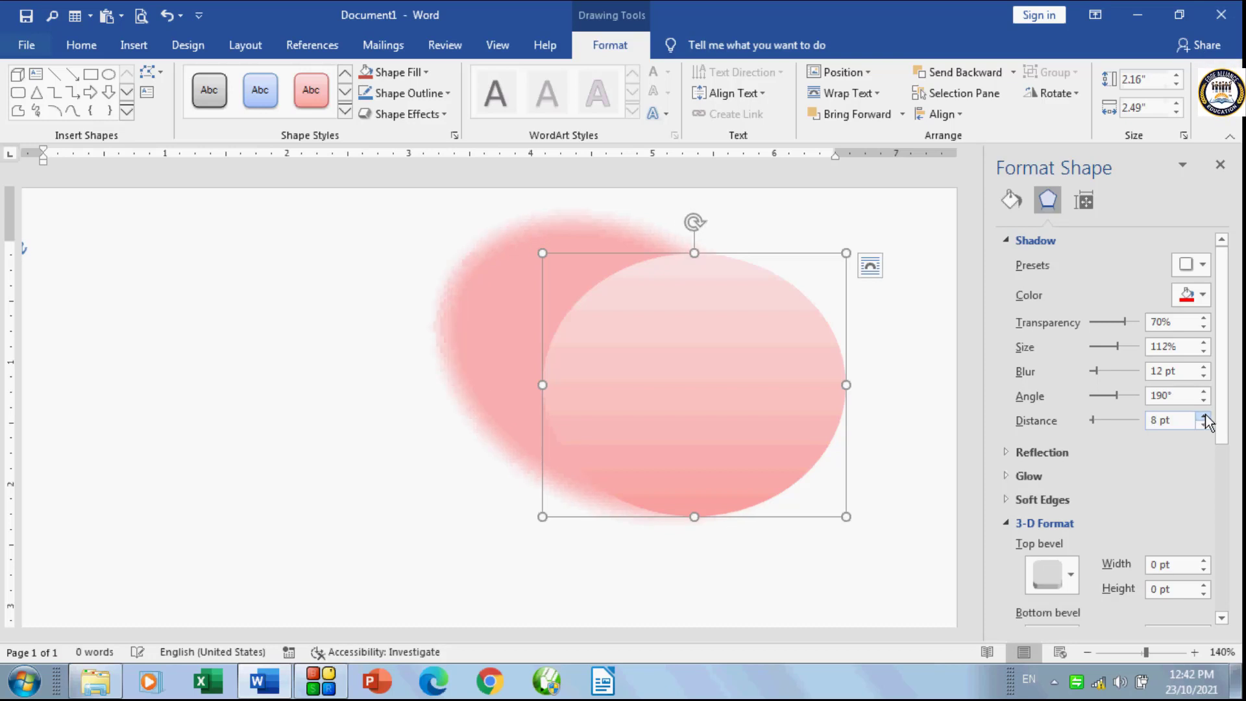
pyautogui.click(1203, 416)
pyautogui.click(1204, 416)
pyautogui.click(1204, 416)
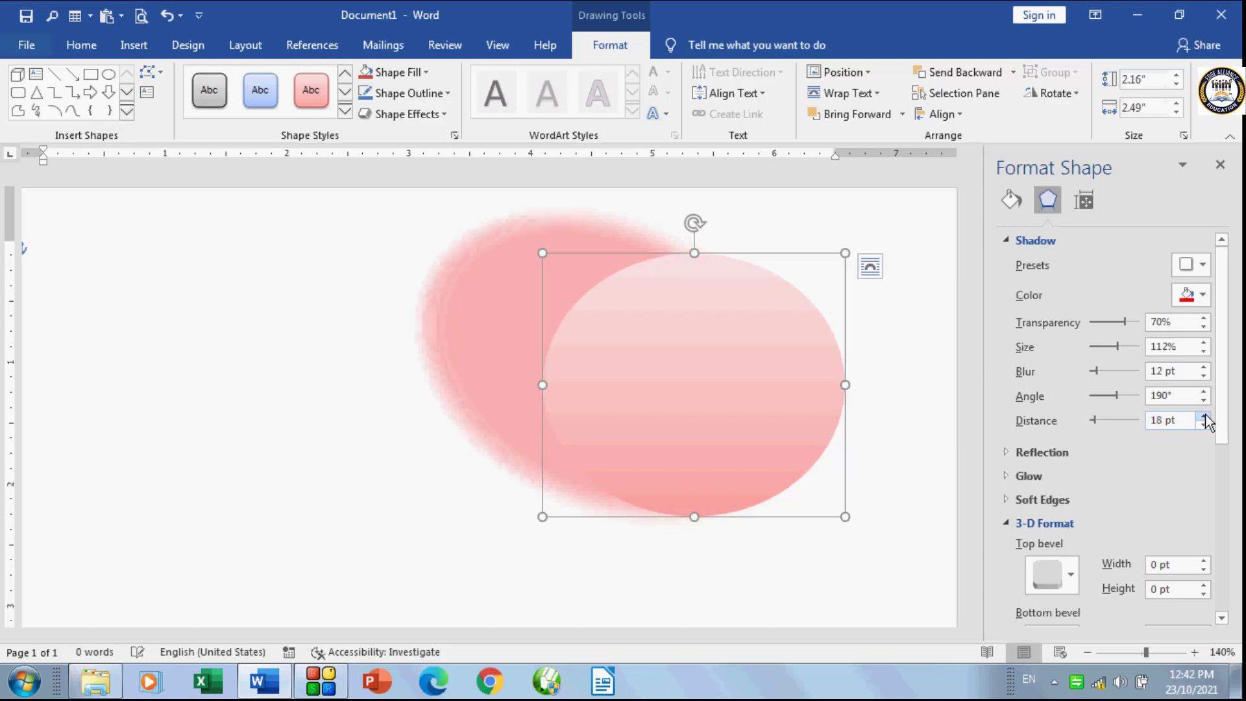
pyautogui.click(1203, 416)
pyautogui.click(1203, 416)
pyautogui.click(1204, 416)
pyautogui.click(1203, 416)
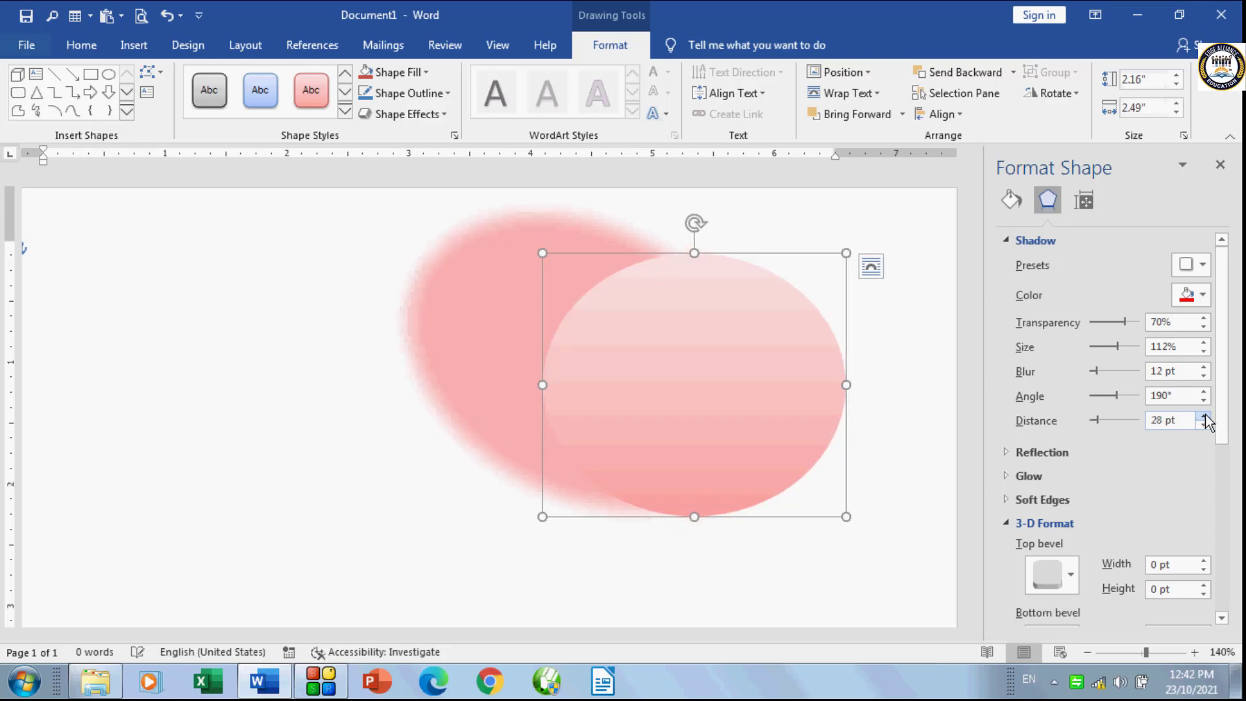
pyautogui.click(1203, 416)
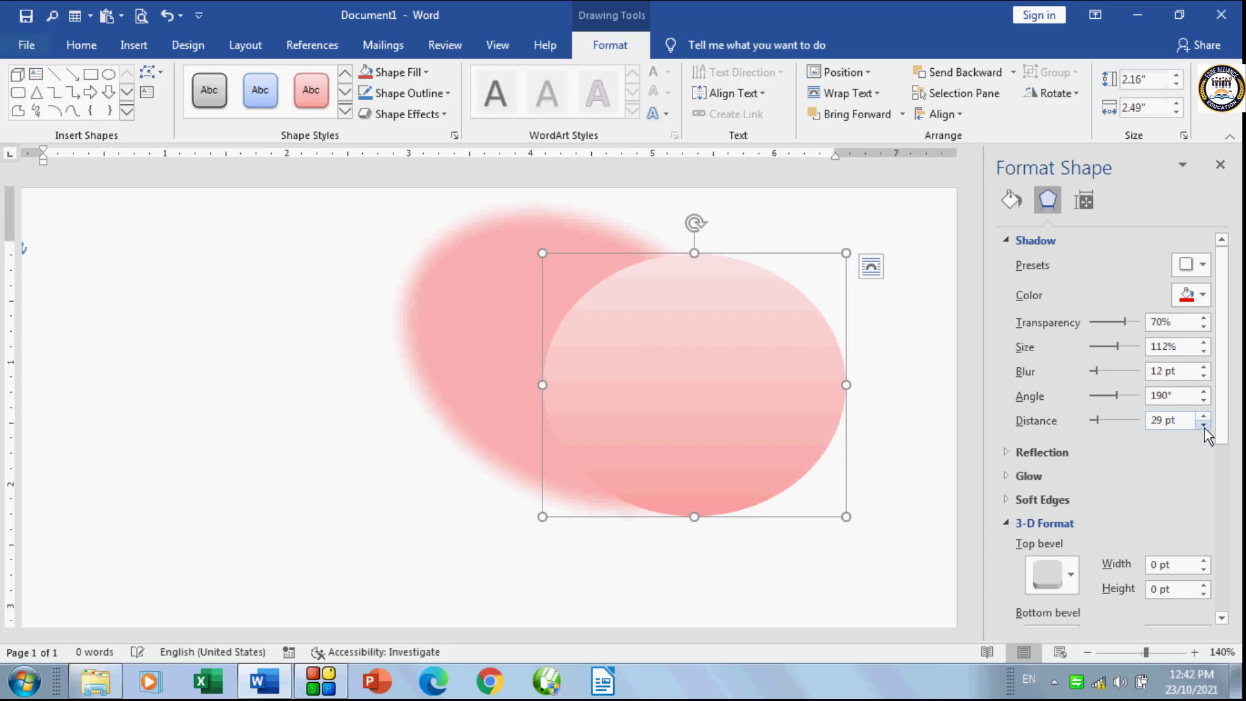
# Step: Reduce the distance of the shadow from the oval to 20 pt
pyautogui.click(1204, 424)
pyautogui.click(1204, 425)
pyautogui.click(1203, 425)
pyautogui.click(1203, 425)
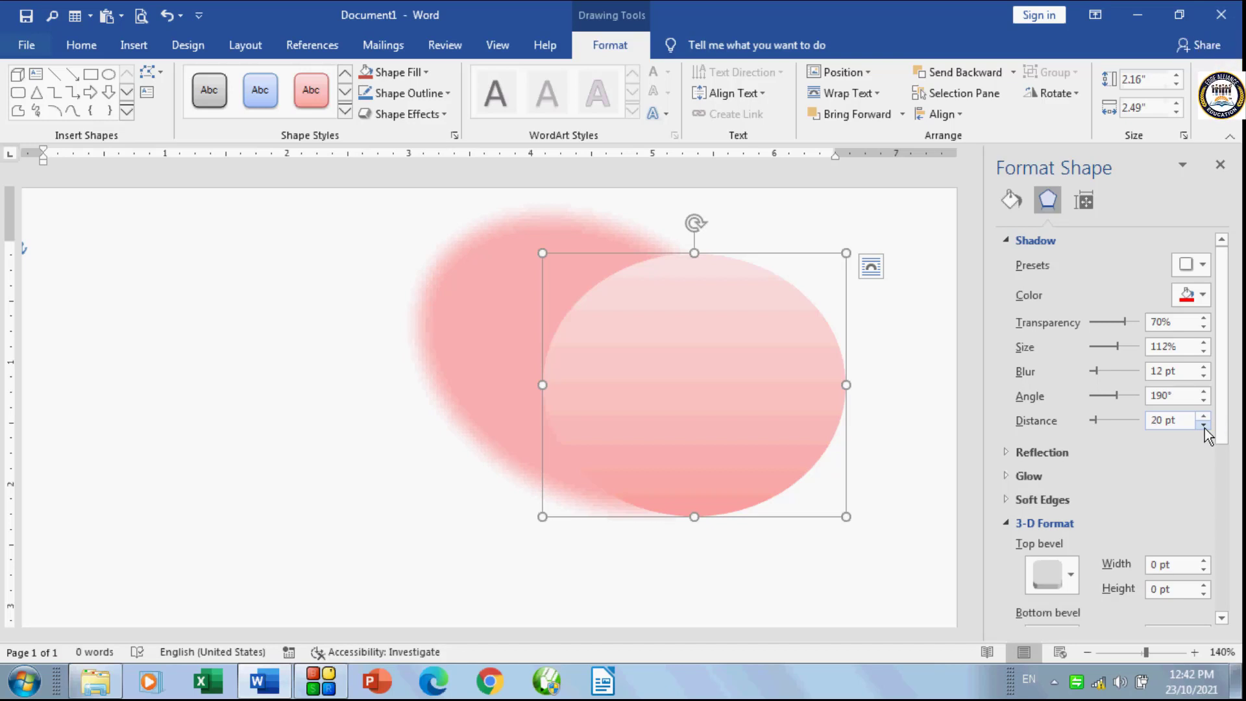
# Step: Review the Shadow gallery in the shape effects alongside the presets in the detailed shadow settings
pyautogui.click(446, 114)
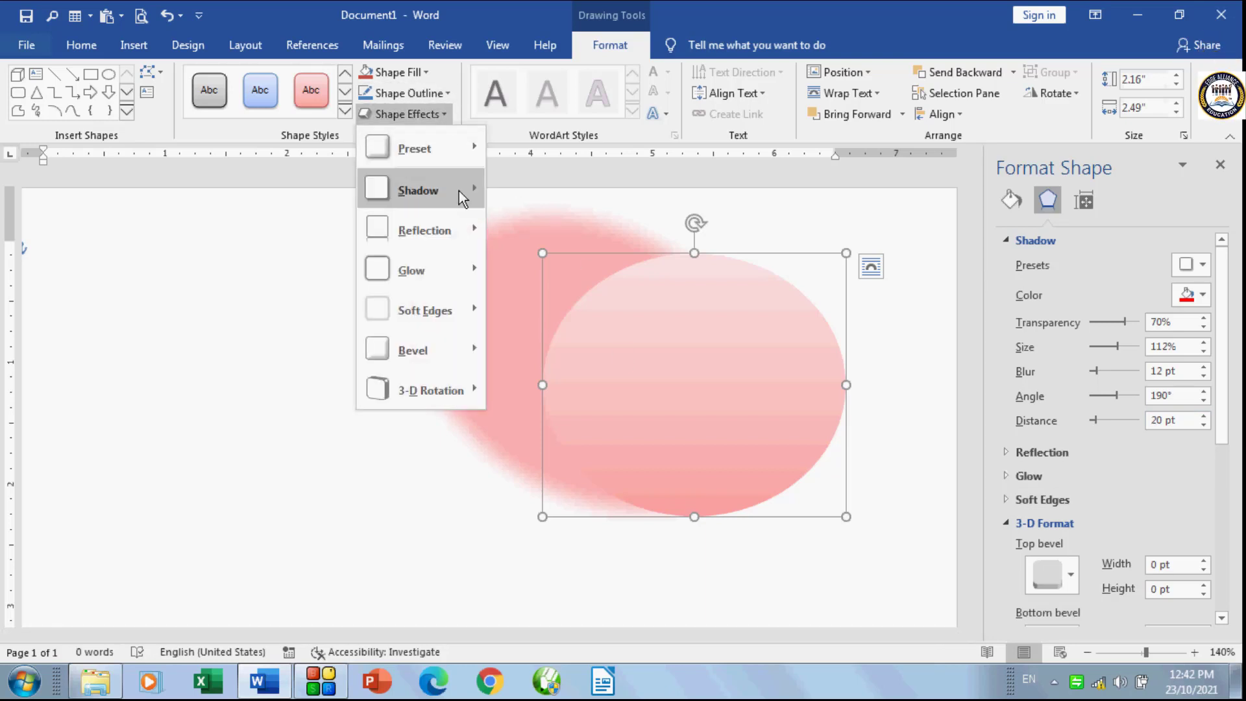
pyautogui.moveTo(448, 196)
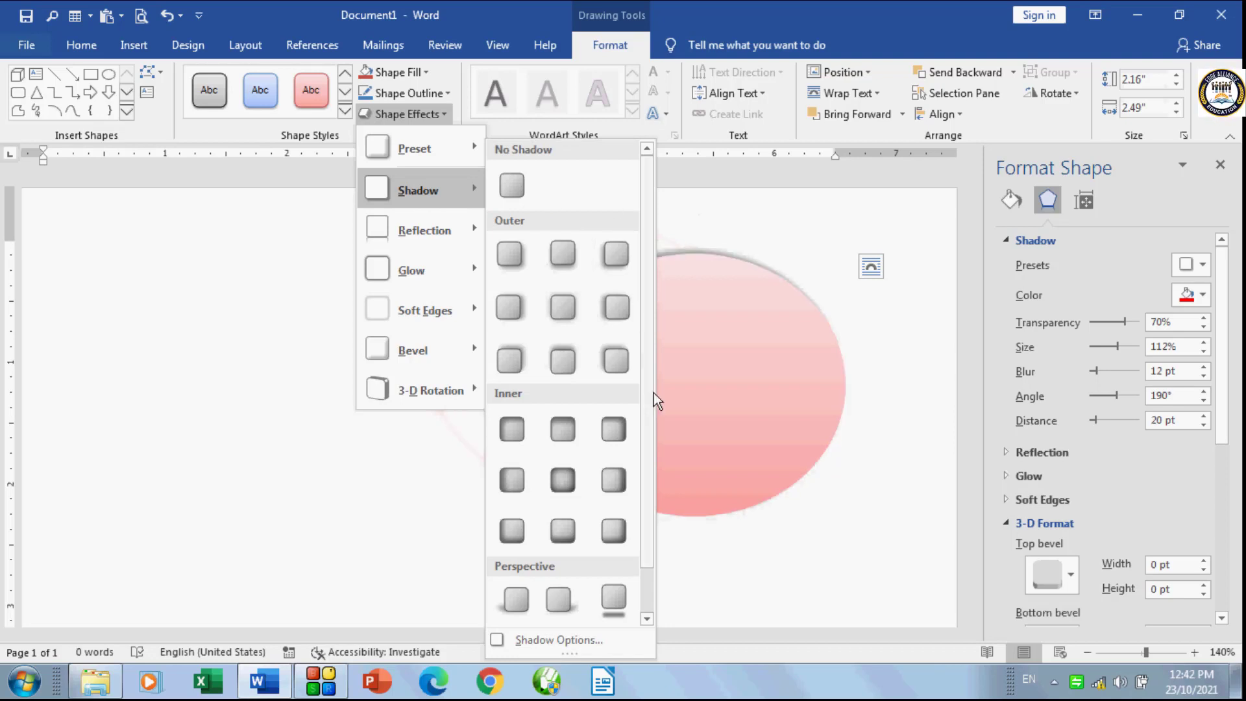
pyautogui.click(773, 216)
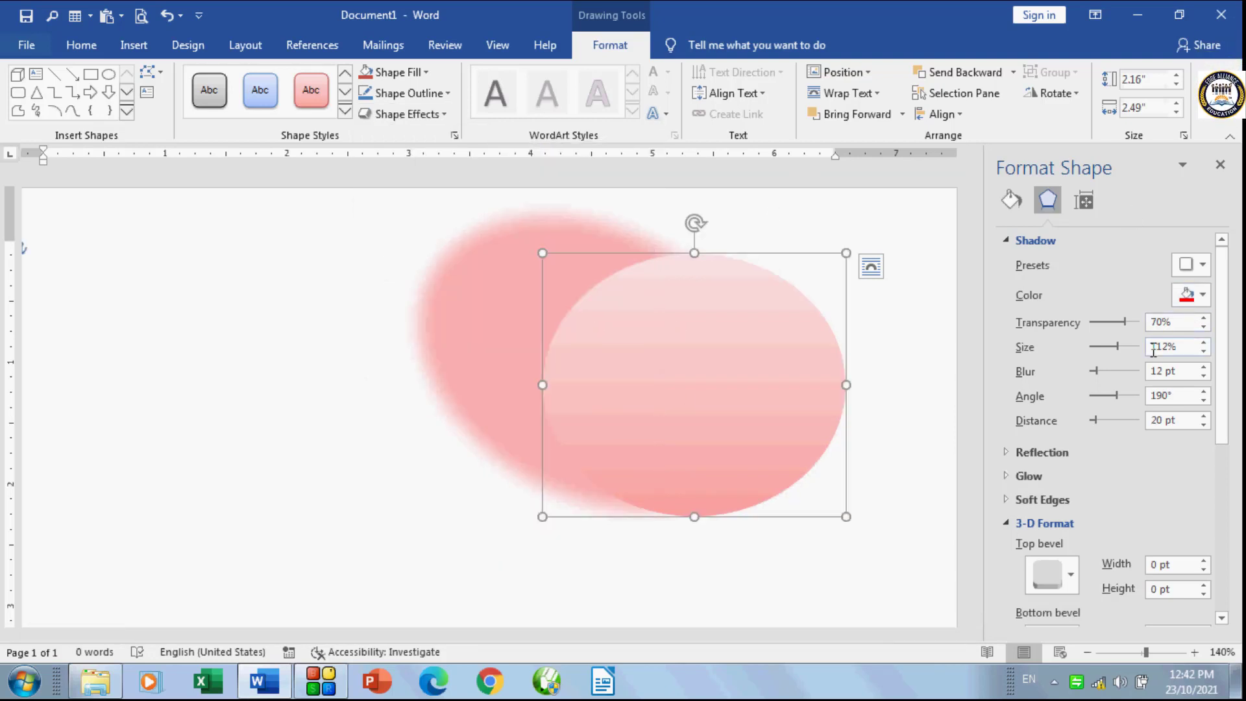
pyautogui.click(1204, 266)
pyautogui.click(1204, 266)
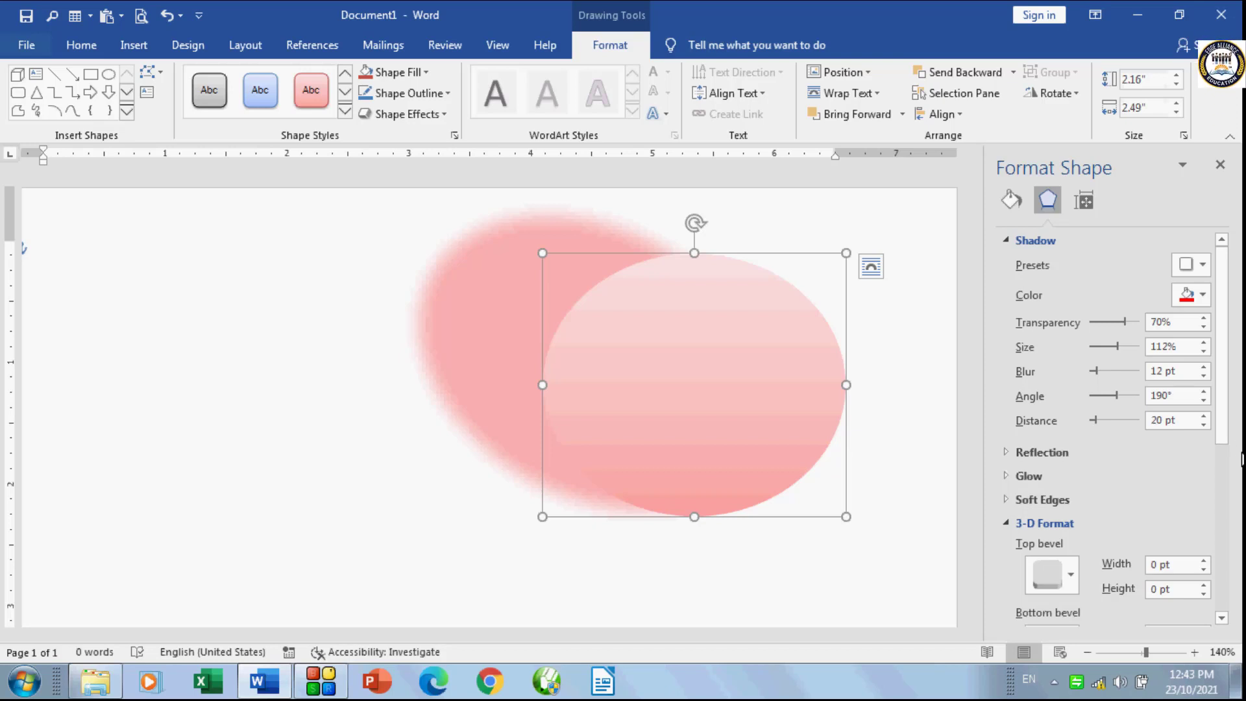
# Step: Remove the oval's shadow with the No Shadow preset and close the detailed shape settings
pyautogui.click(1202, 263)
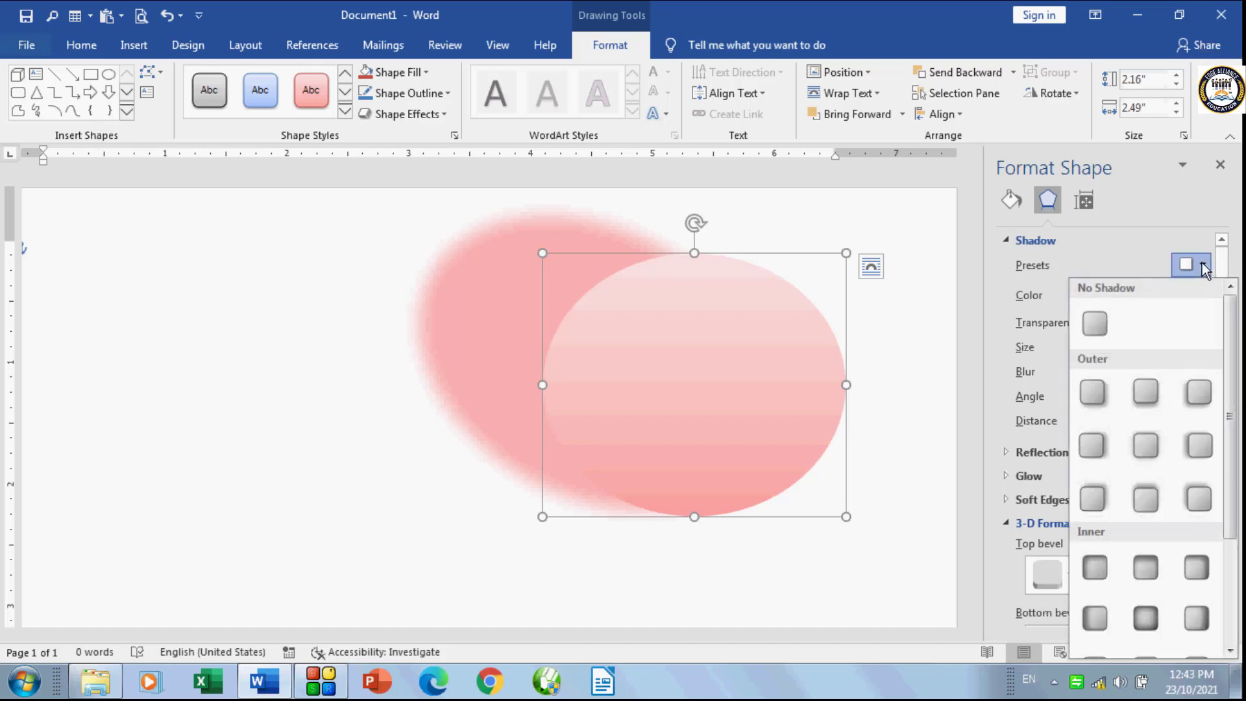
pyautogui.click(1089, 328)
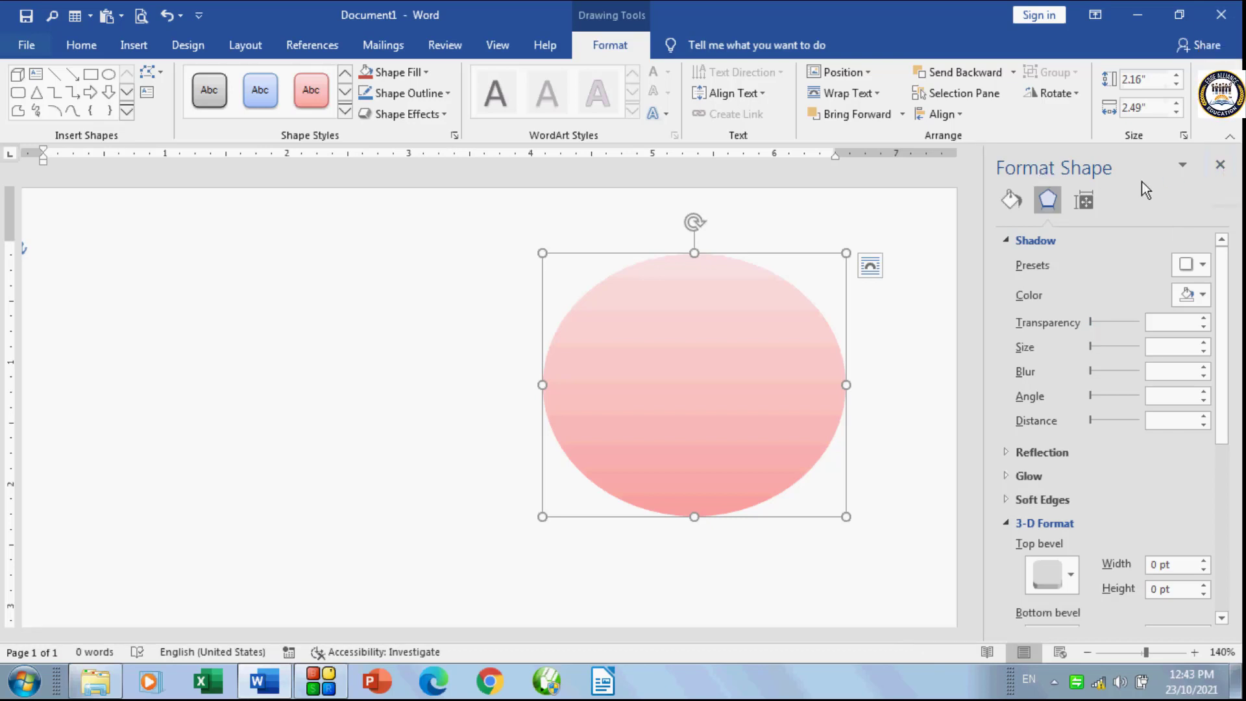
pyautogui.click(1222, 167)
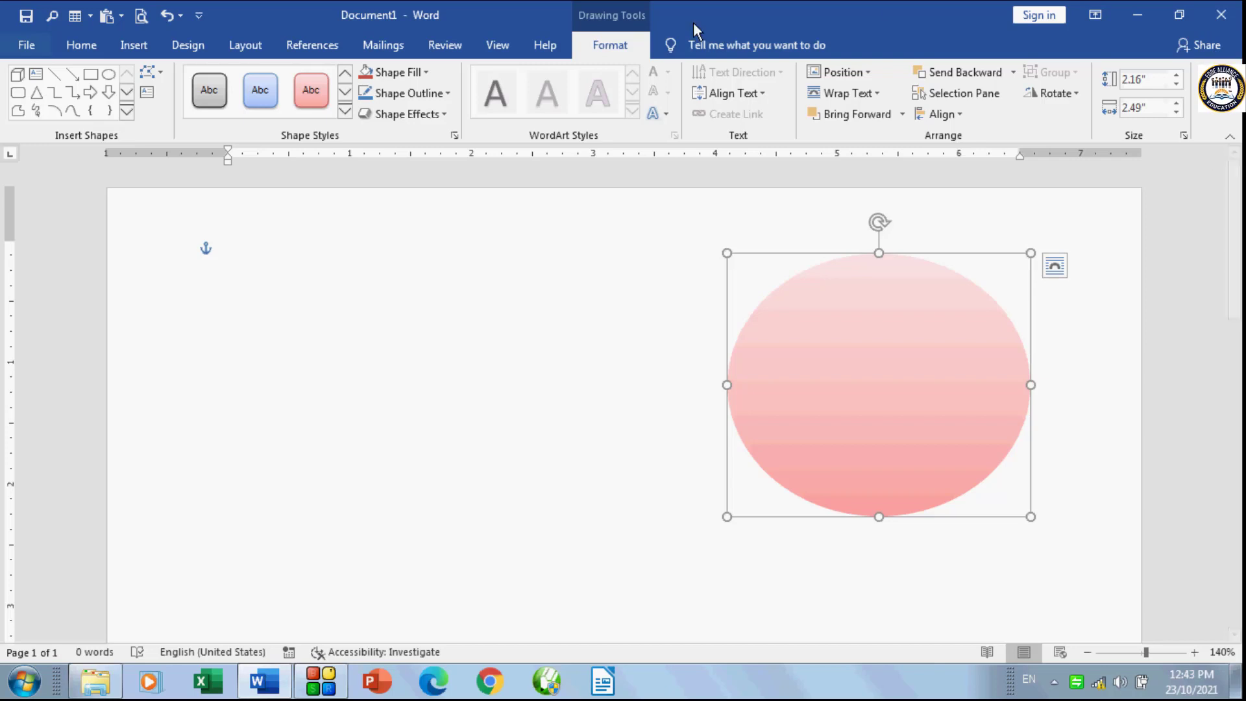
# Step: Apply the smallest 4-point-offset reflection variation to the oval and move the oval toward the middle of the page
pyautogui.click(443, 114)
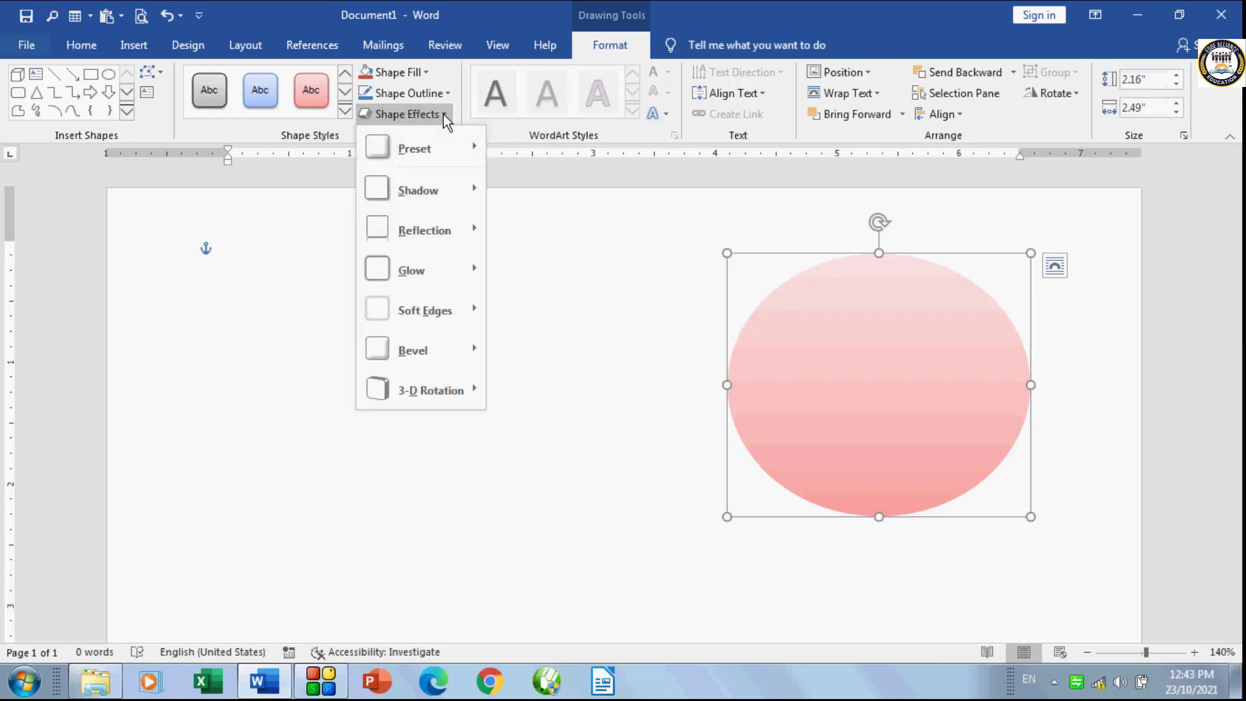
pyautogui.moveTo(455, 224)
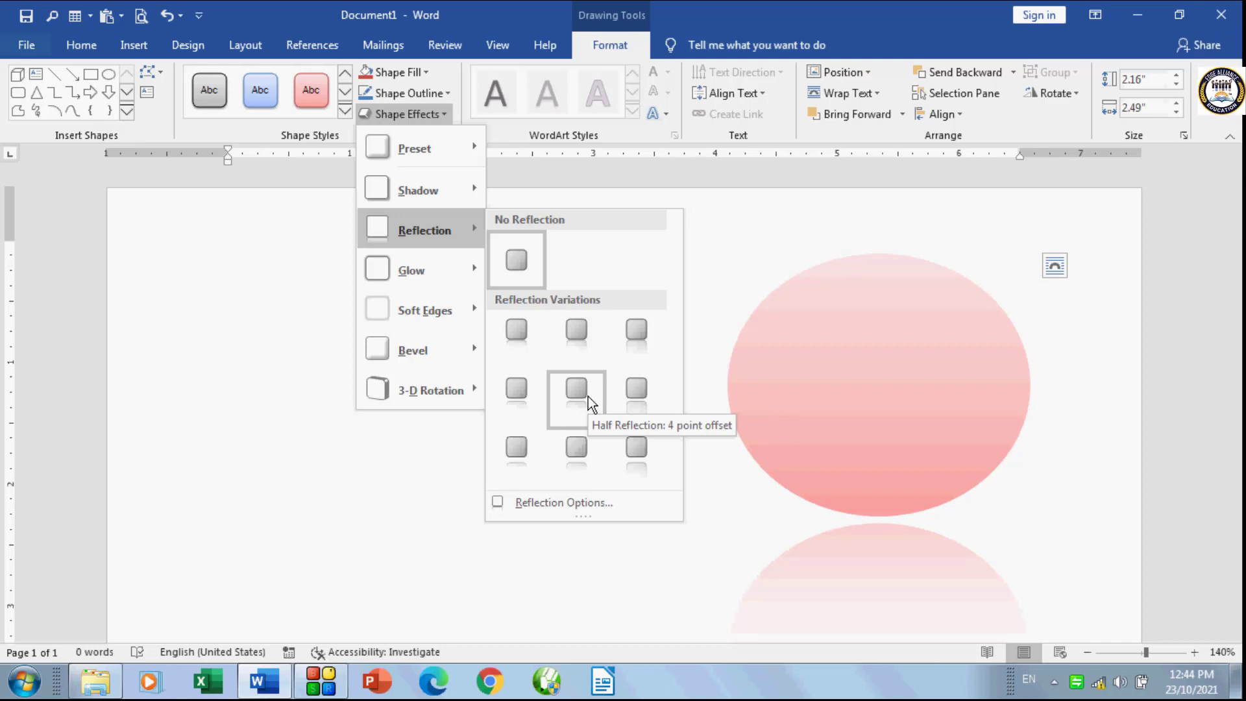
pyautogui.click(517, 392)
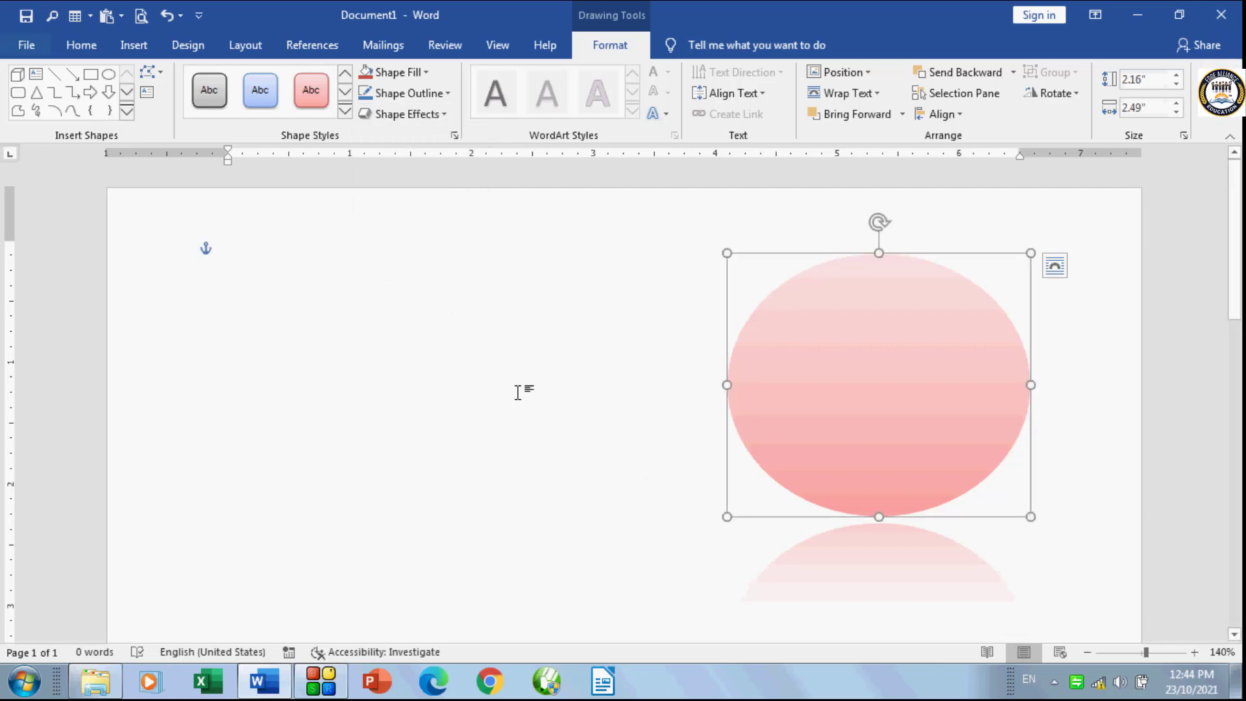
pyautogui.scroll(-1, 739, 346)
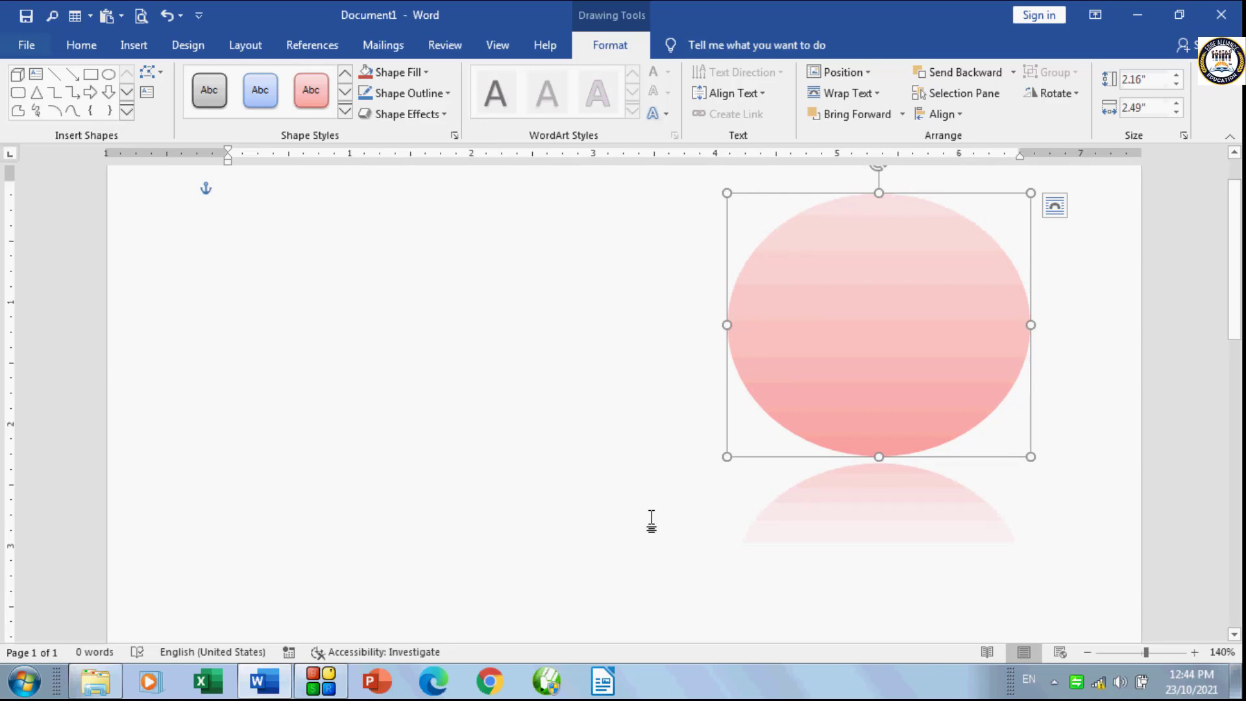
pyautogui.moveTo(889, 328); pyautogui.dragTo(695, 323)
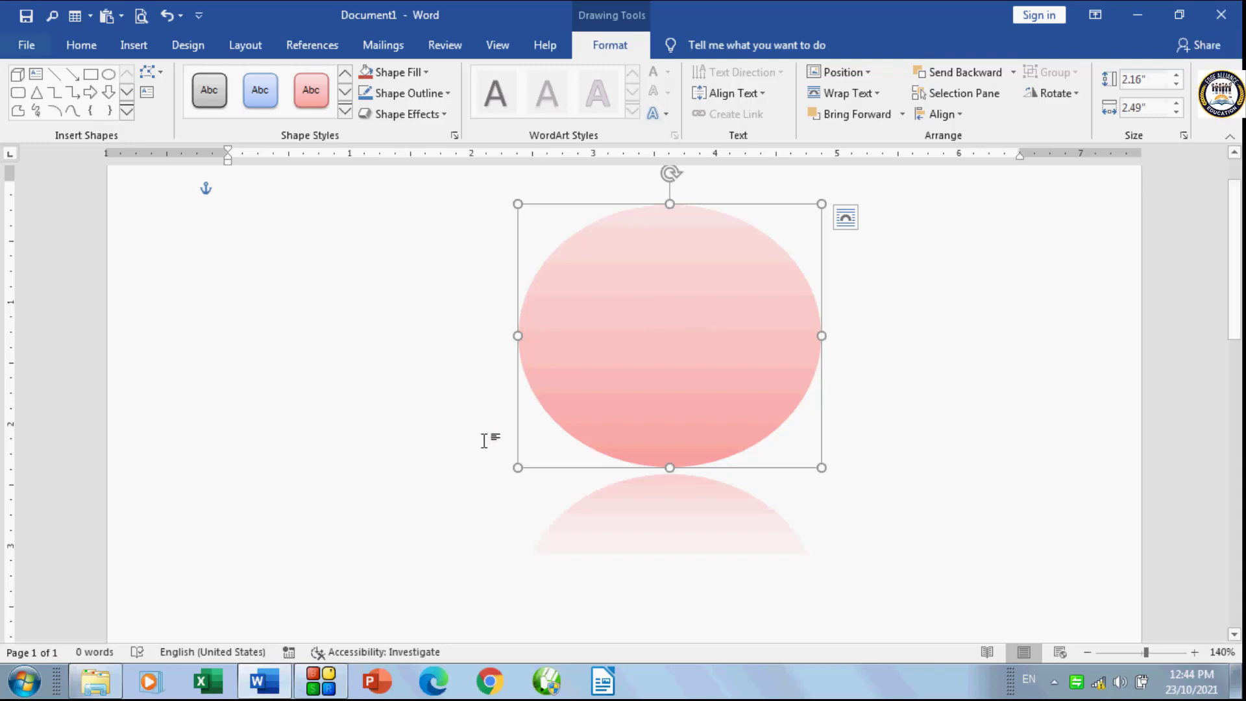
# Step: Apply the Half Reflection: 4 point offset preset in the oval's detailed reflection settings and set the reflection's blur to 1 pt
pyautogui.click(441, 114)
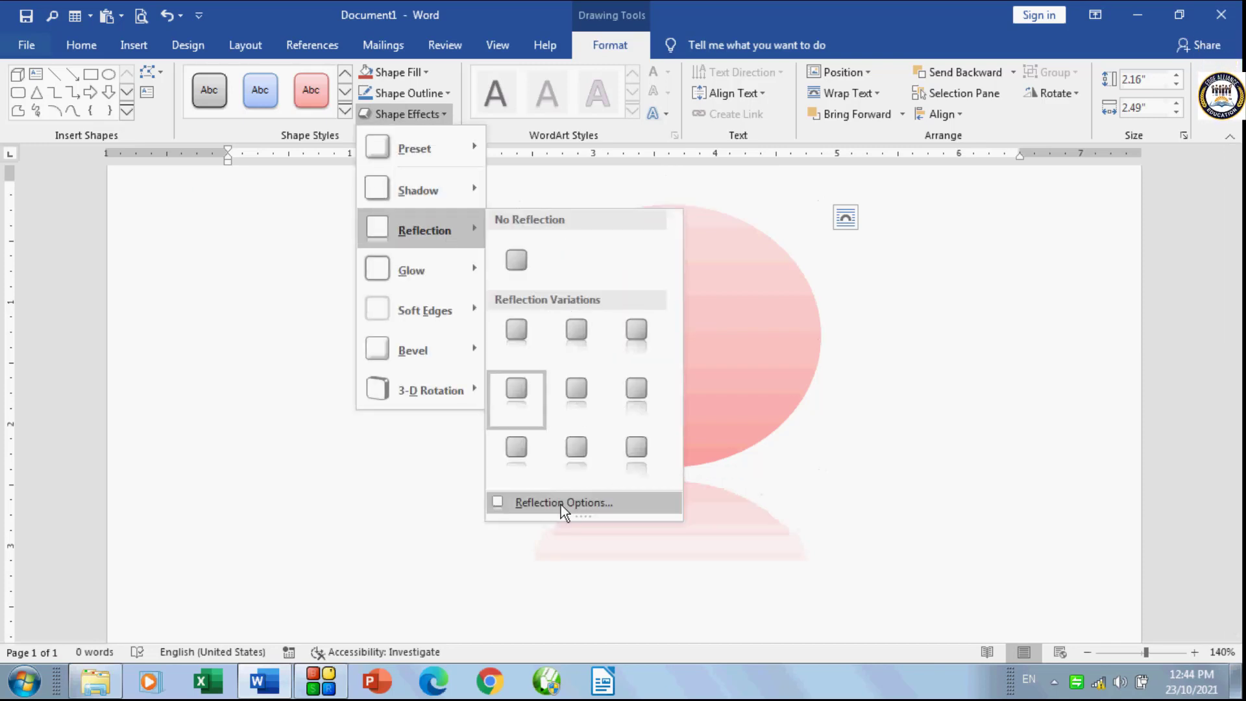
pyautogui.click(561, 504)
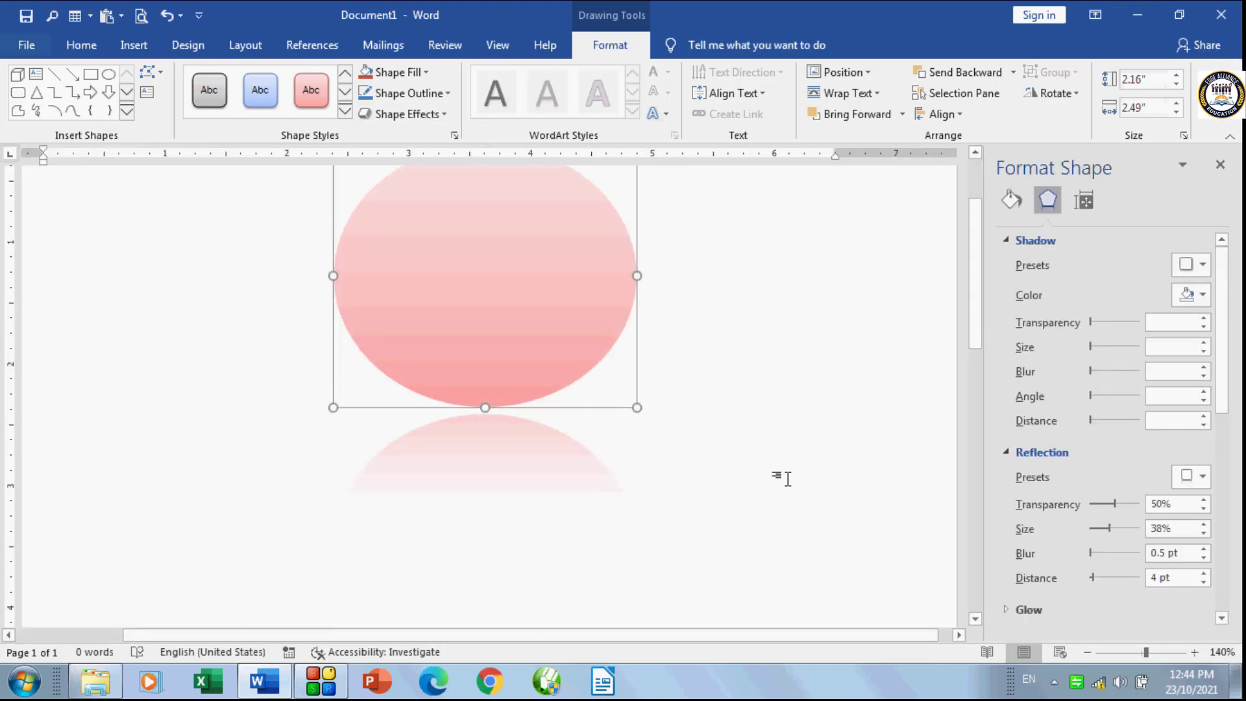
pyautogui.moveTo(1220, 398); pyautogui.dragTo(1218, 492)
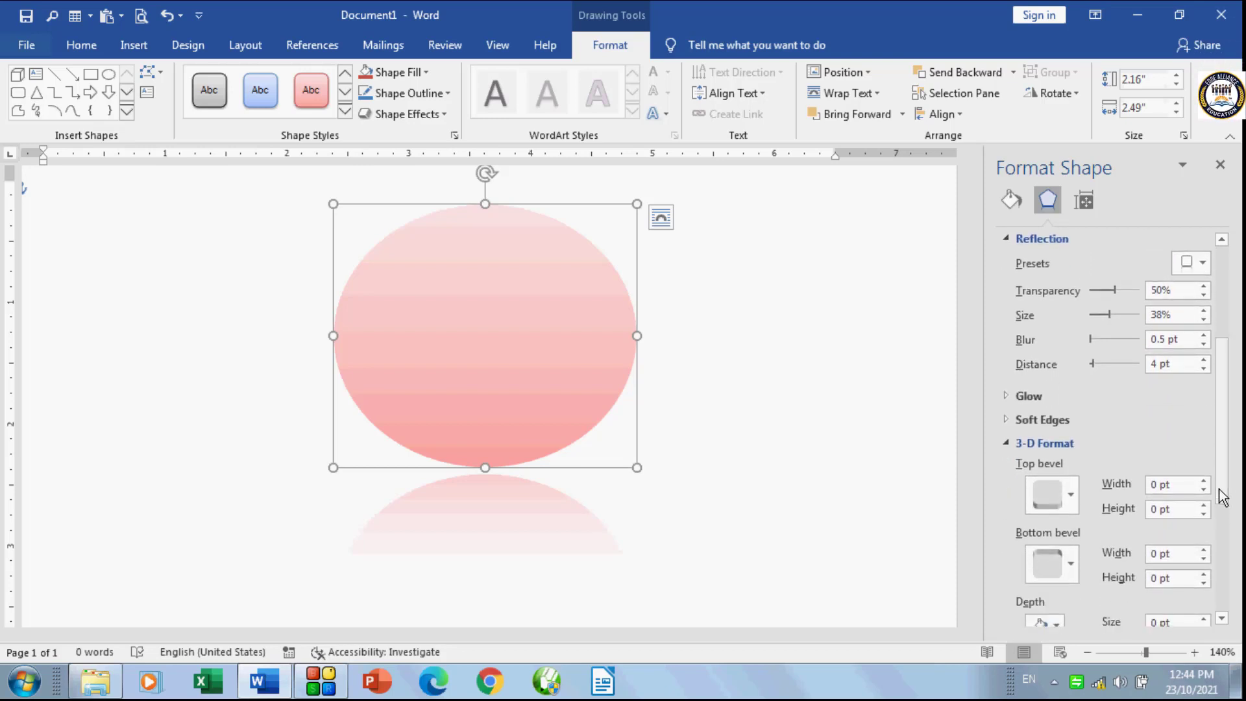
pyautogui.click(1203, 262)
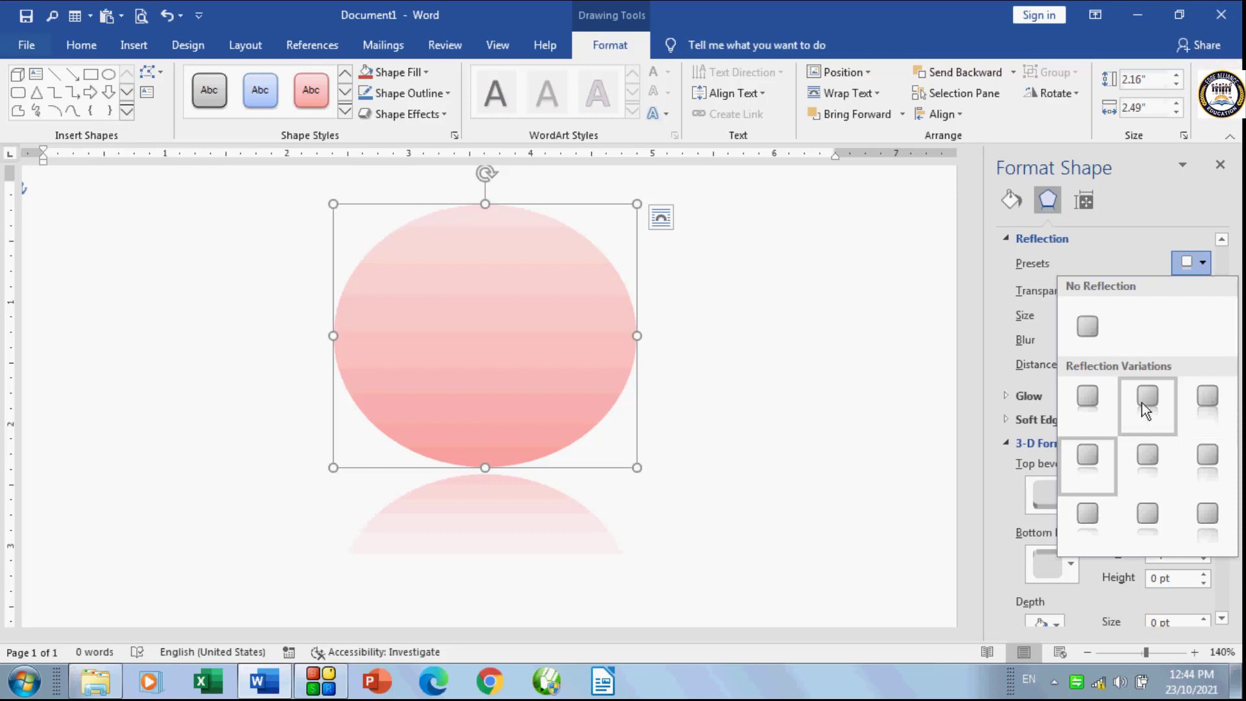
pyautogui.click(1156, 457)
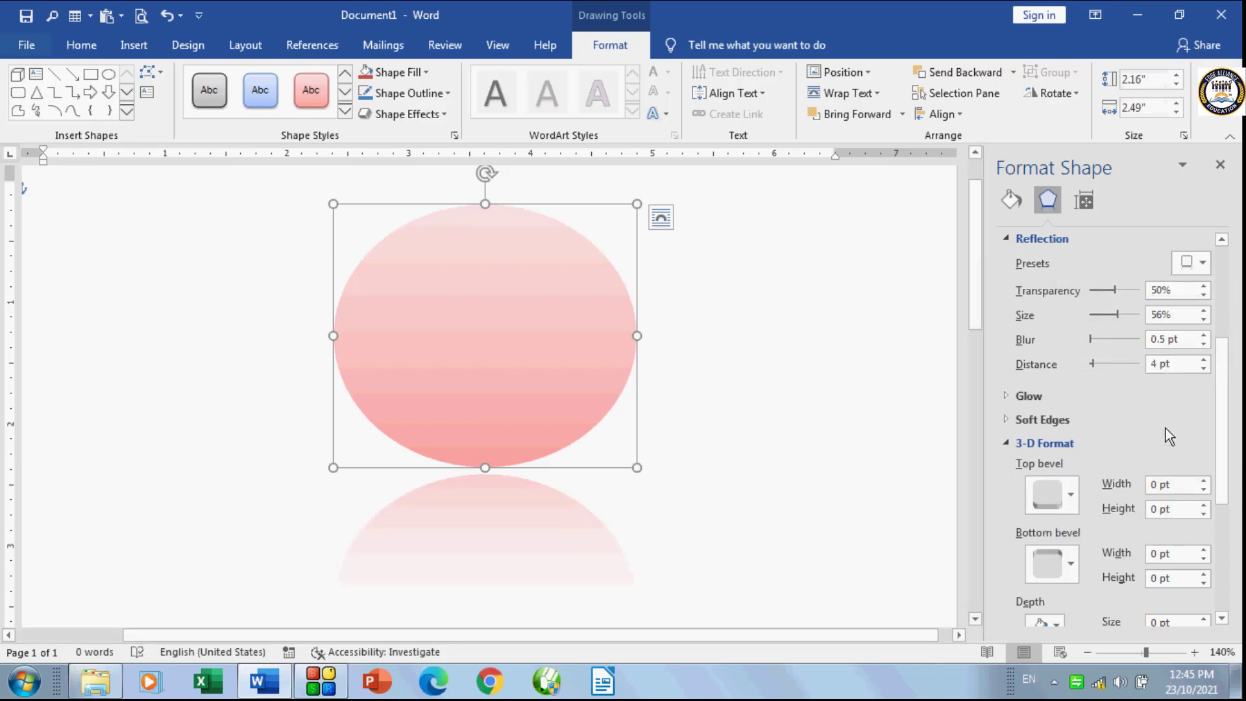
pyautogui.click(1104, 335)
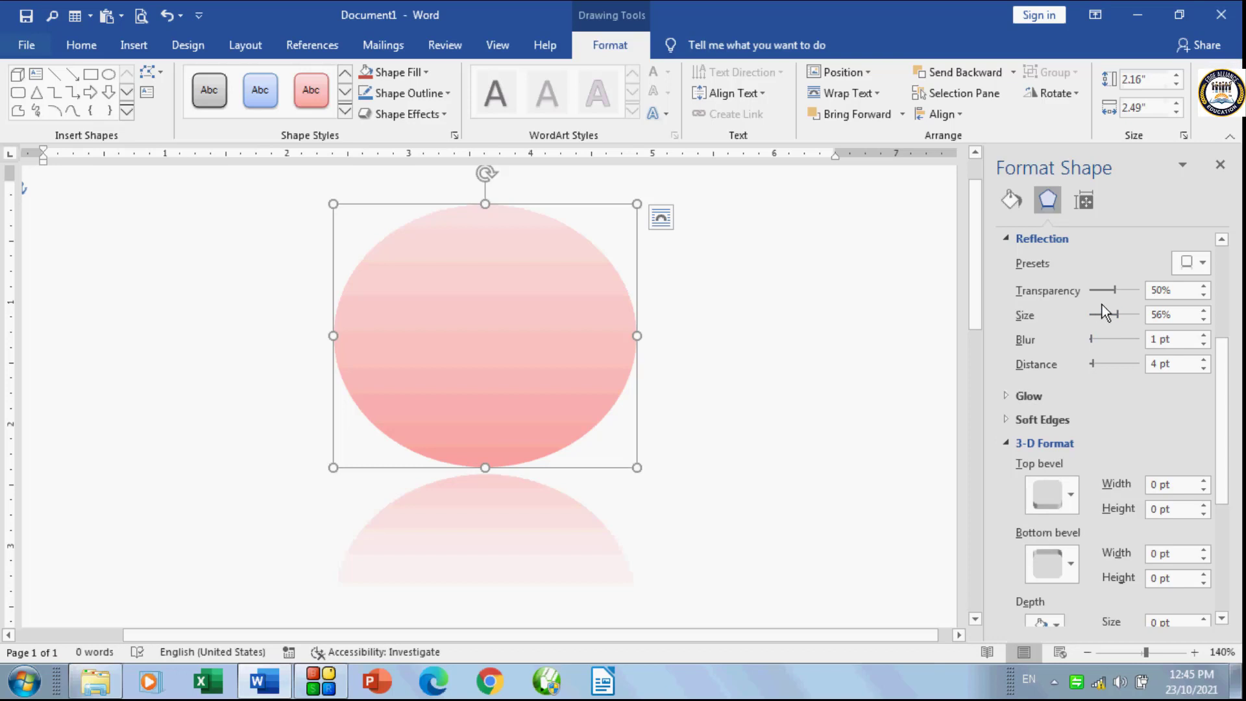
# Step: Raise the transparency of the oval's reflection and bring it back to a final value of 60%
pyautogui.click(1204, 286)
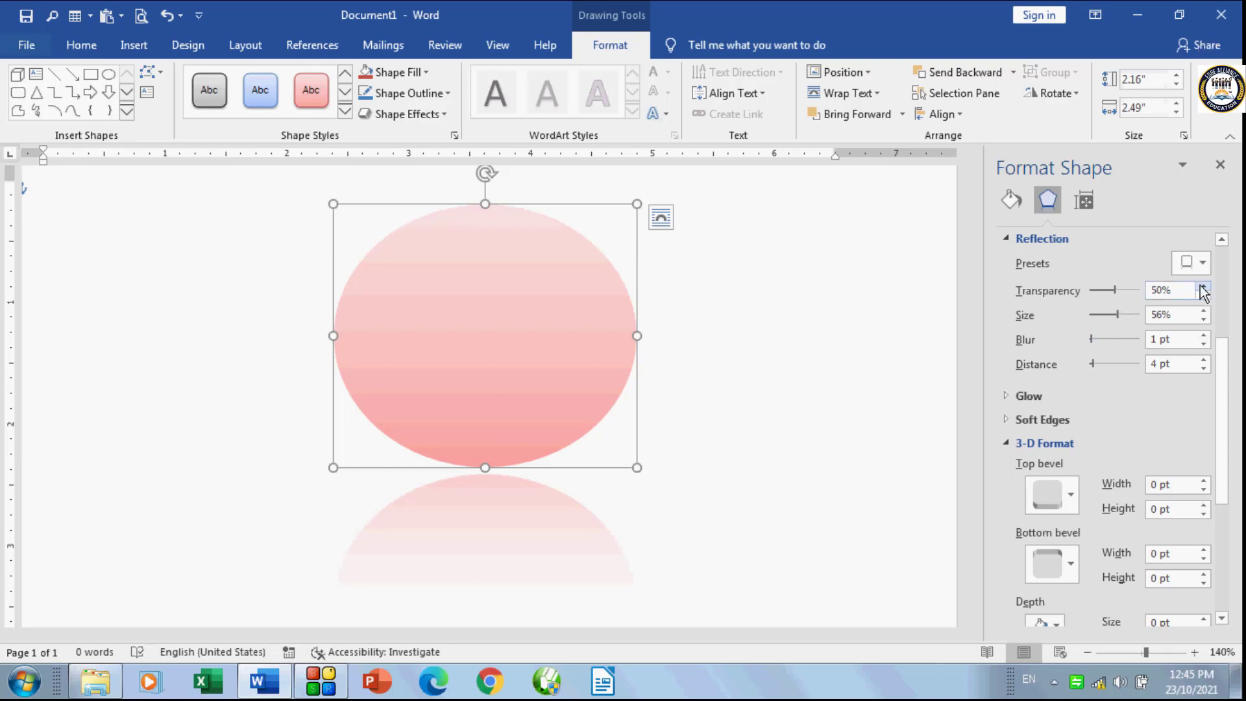
pyautogui.click(1204, 287)
pyautogui.click(1204, 286)
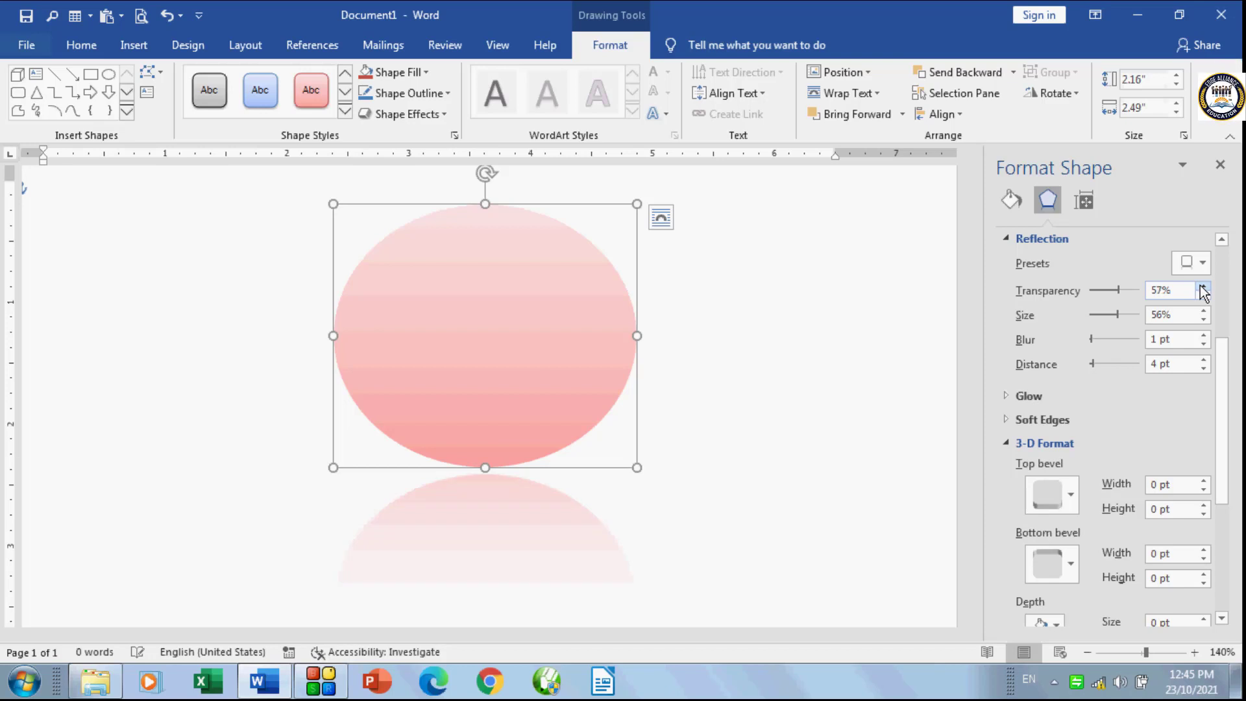
pyautogui.click(1204, 286)
pyautogui.click(1203, 286)
pyautogui.click(1204, 286)
pyautogui.click(1203, 286)
pyautogui.click(1204, 286)
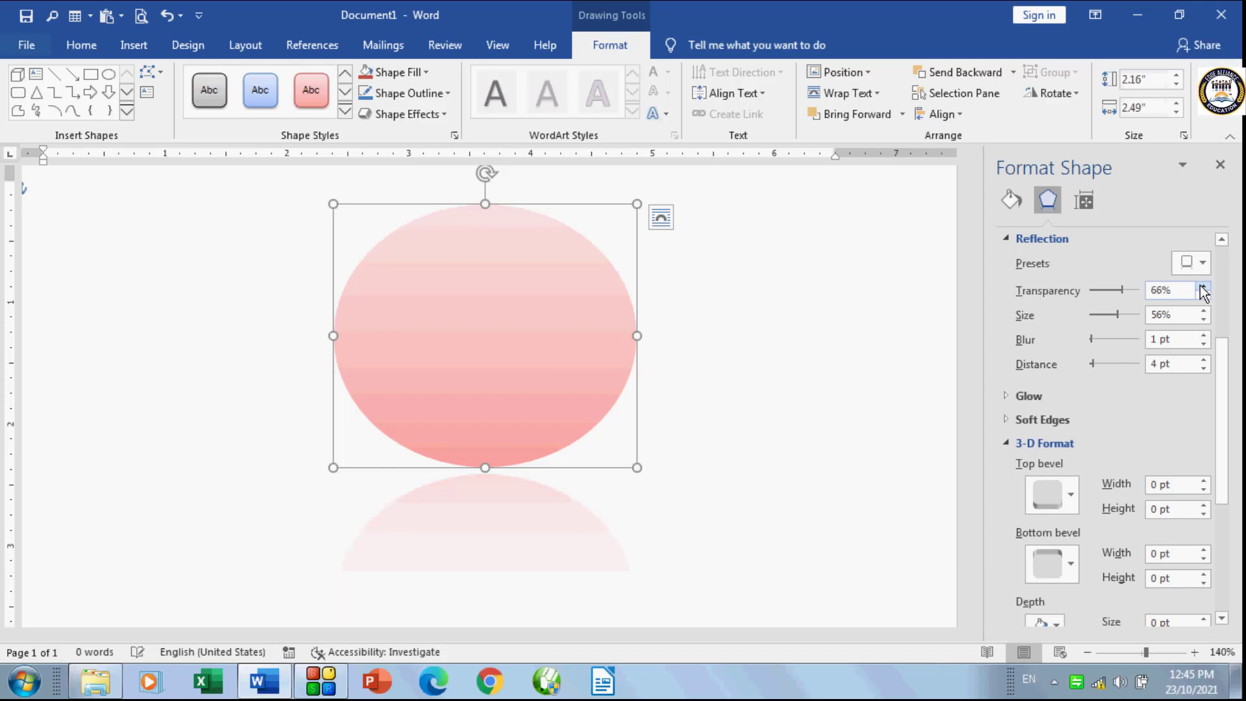
pyautogui.click(1200, 286)
pyautogui.click(1200, 294)
pyautogui.click(1200, 294)
pyautogui.click(1199, 294)
pyautogui.click(1200, 294)
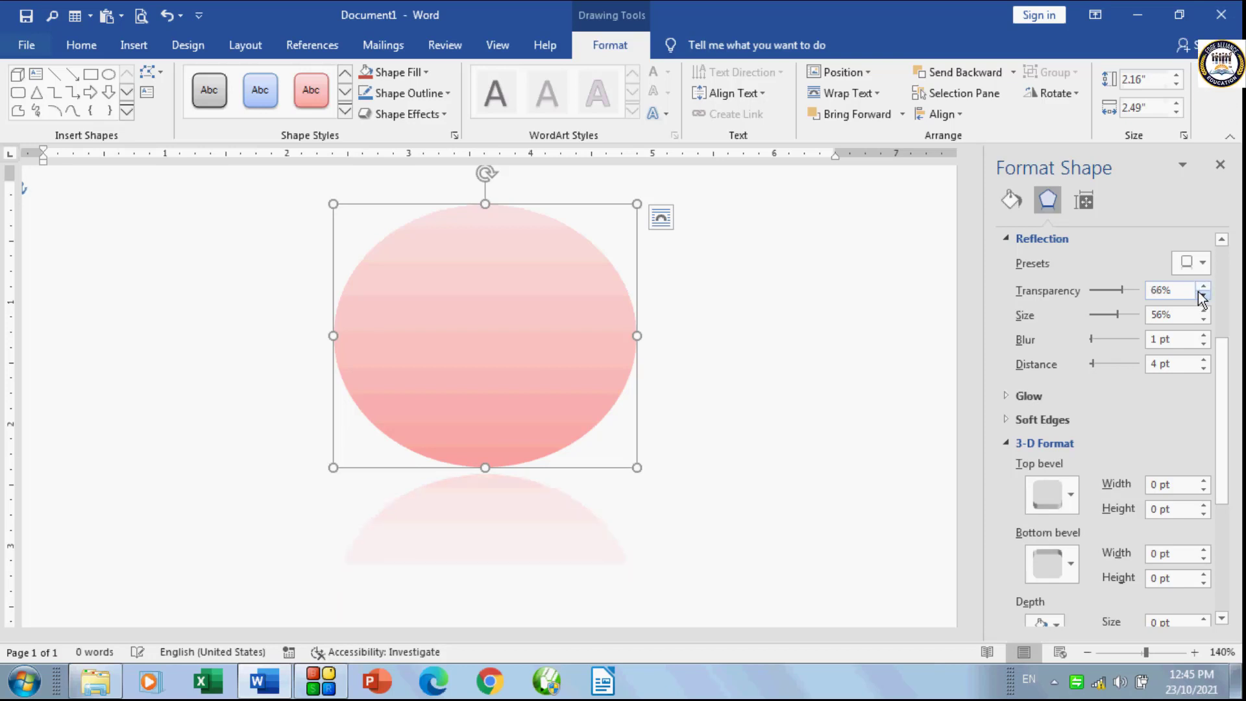
pyautogui.click(1200, 294)
pyautogui.click(1200, 294)
pyautogui.click(1200, 293)
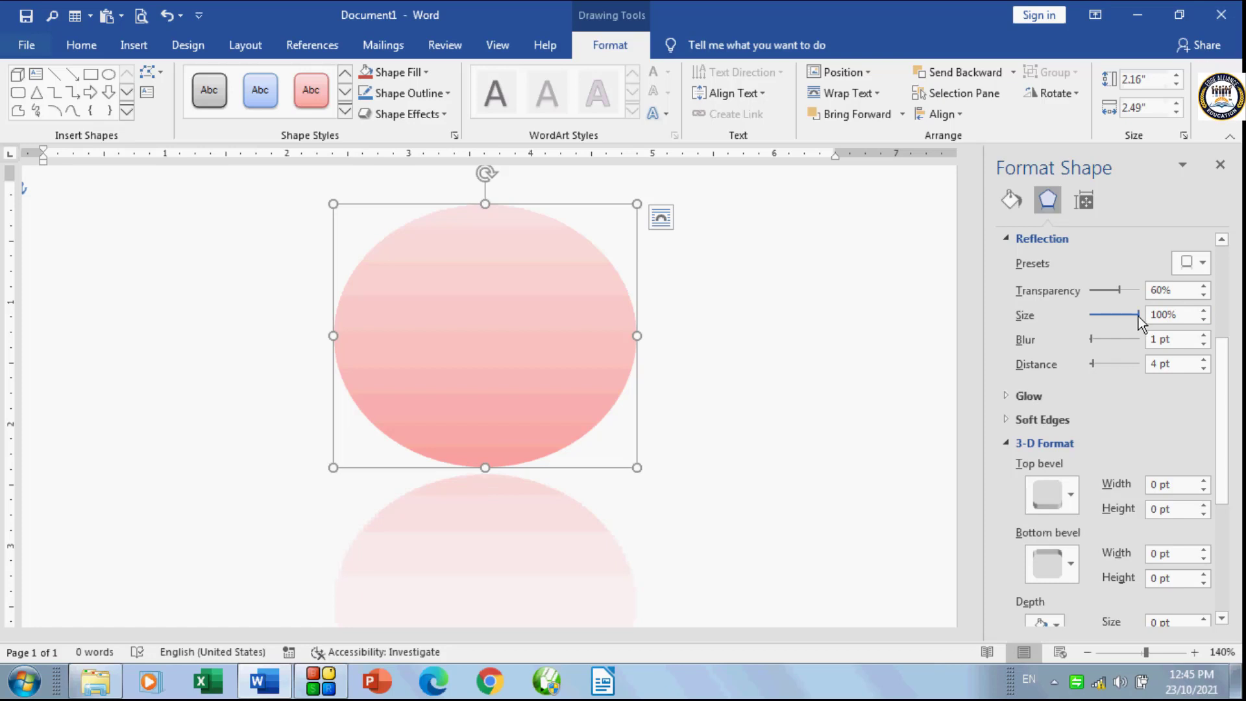
# Step: Shrink the oval's reflection from full size to 1% and set its size to 7%
pyautogui.moveTo(1138, 316); pyautogui.dragTo(1072, 321)
pyautogui.click(1100, 314)
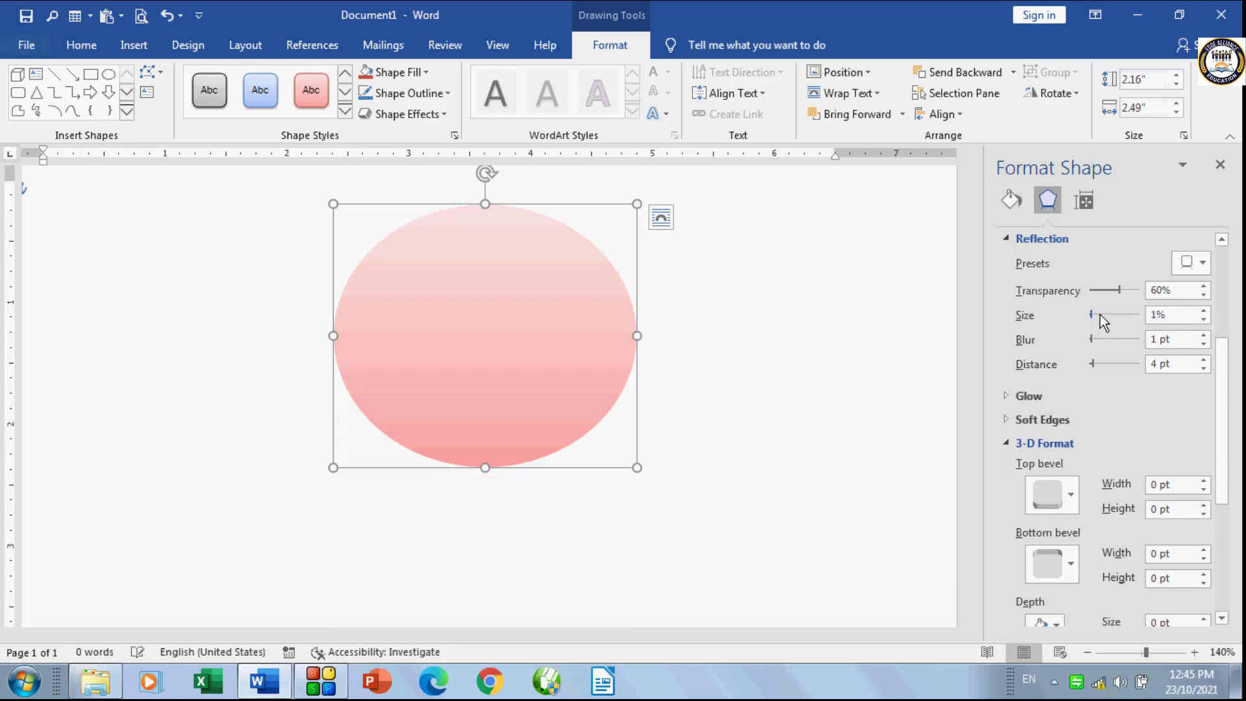
pyautogui.click(1103, 313)
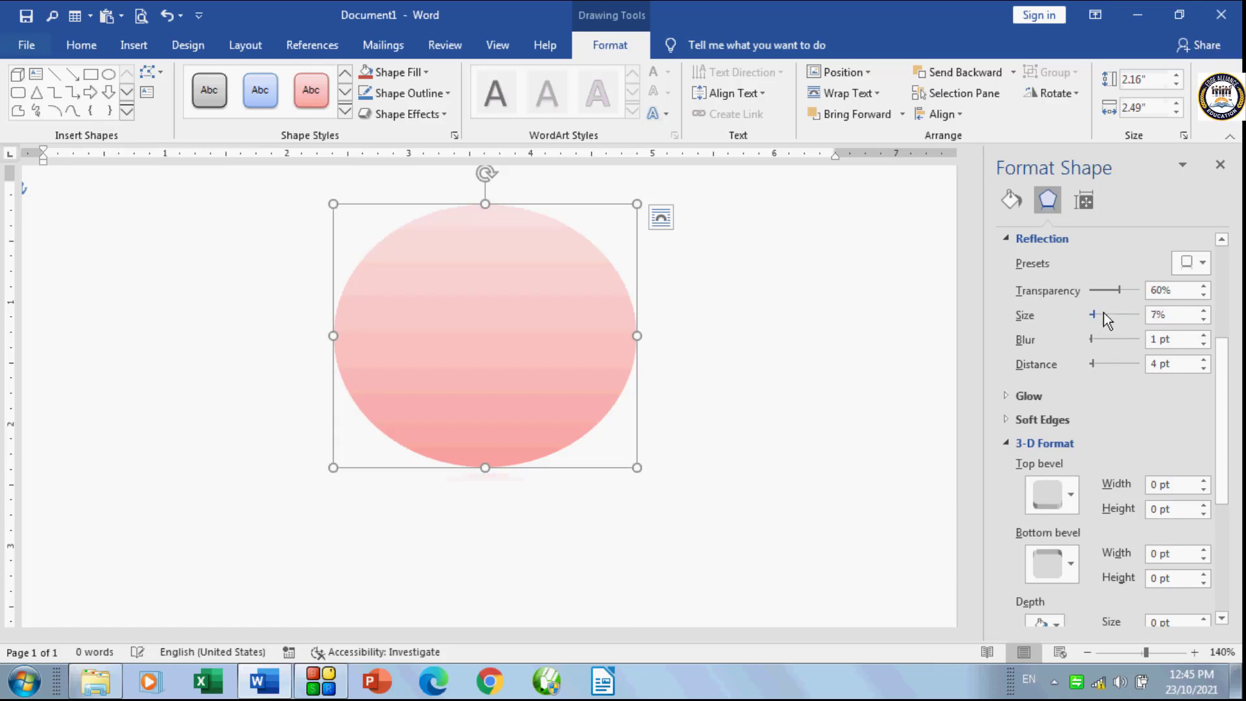
# Step: Increase the size of the oval's reflection gradually to 46%
pyautogui.click(1202, 310)
pyautogui.click(1202, 310)
pyautogui.click(1202, 310)
pyautogui.click(1202, 310)
pyautogui.click(1203, 310)
pyautogui.click(1202, 310)
pyautogui.click(1203, 310)
pyautogui.click(1202, 310)
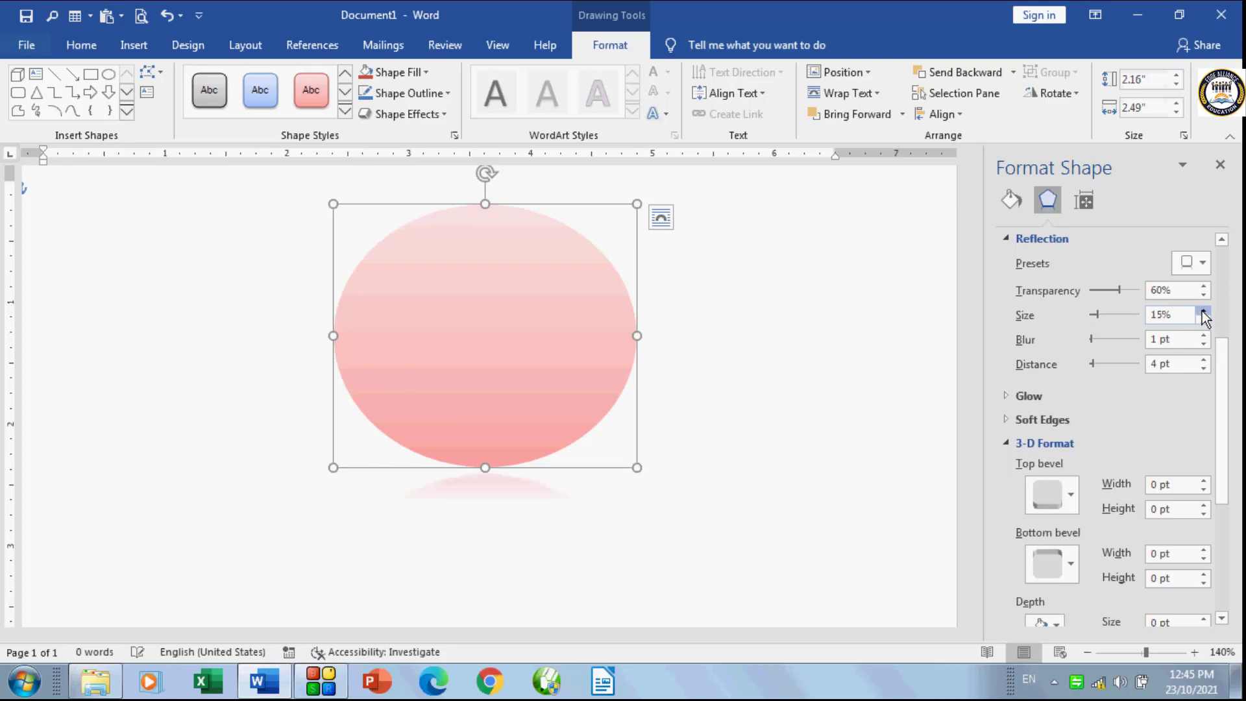
pyautogui.click(1202, 310)
pyautogui.click(1202, 310)
pyautogui.click(1202, 310)
pyautogui.click(1202, 310)
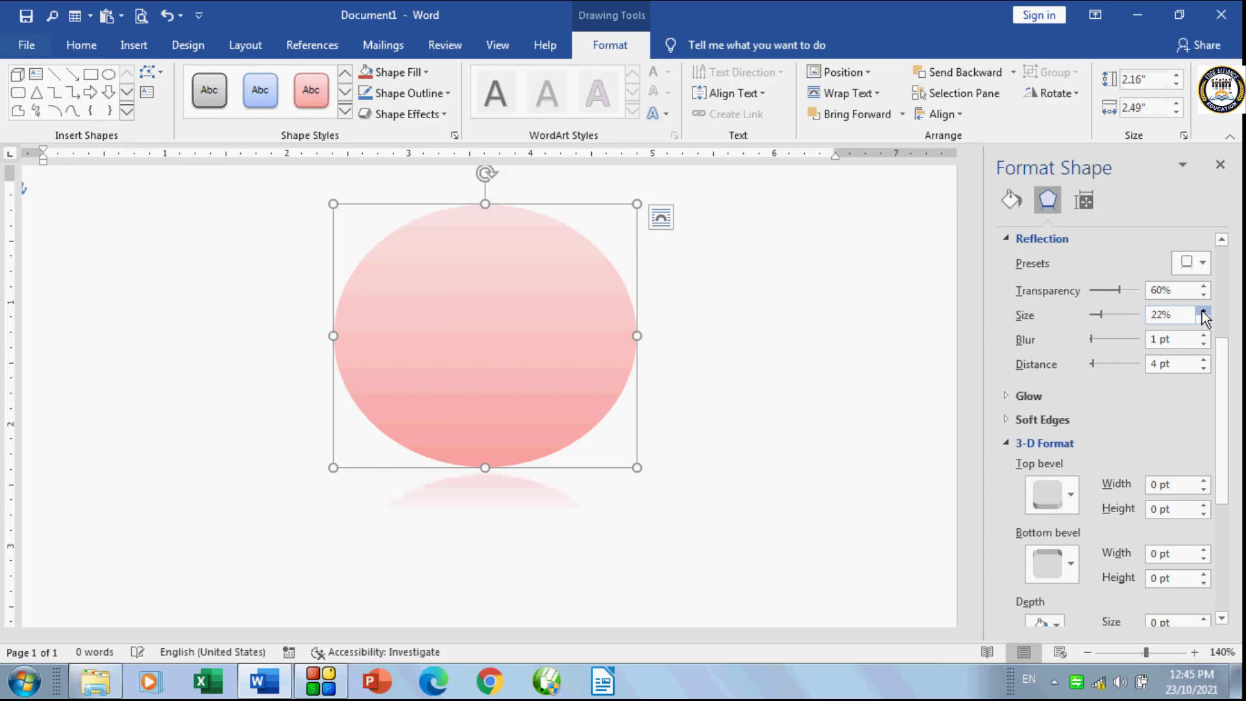
pyautogui.click(1202, 310)
pyautogui.click(1202, 310)
pyautogui.click(1203, 310)
pyautogui.click(1203, 310)
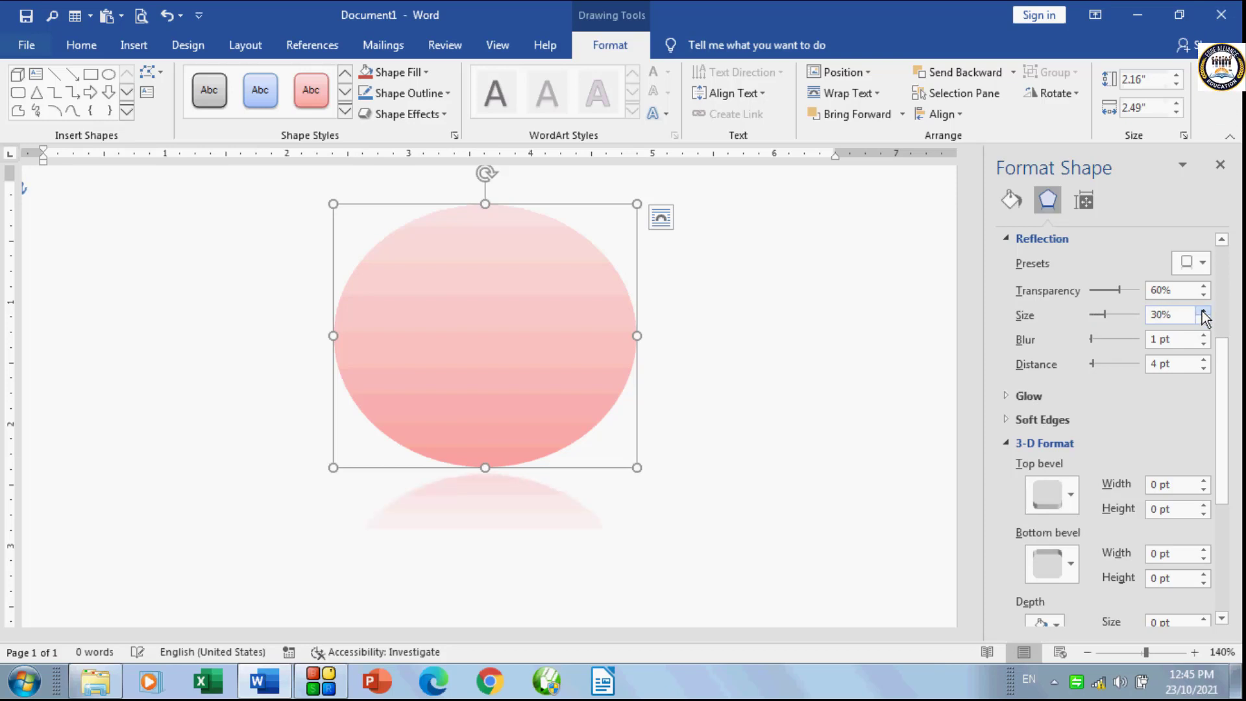
pyautogui.click(1202, 310)
pyautogui.click(1203, 310)
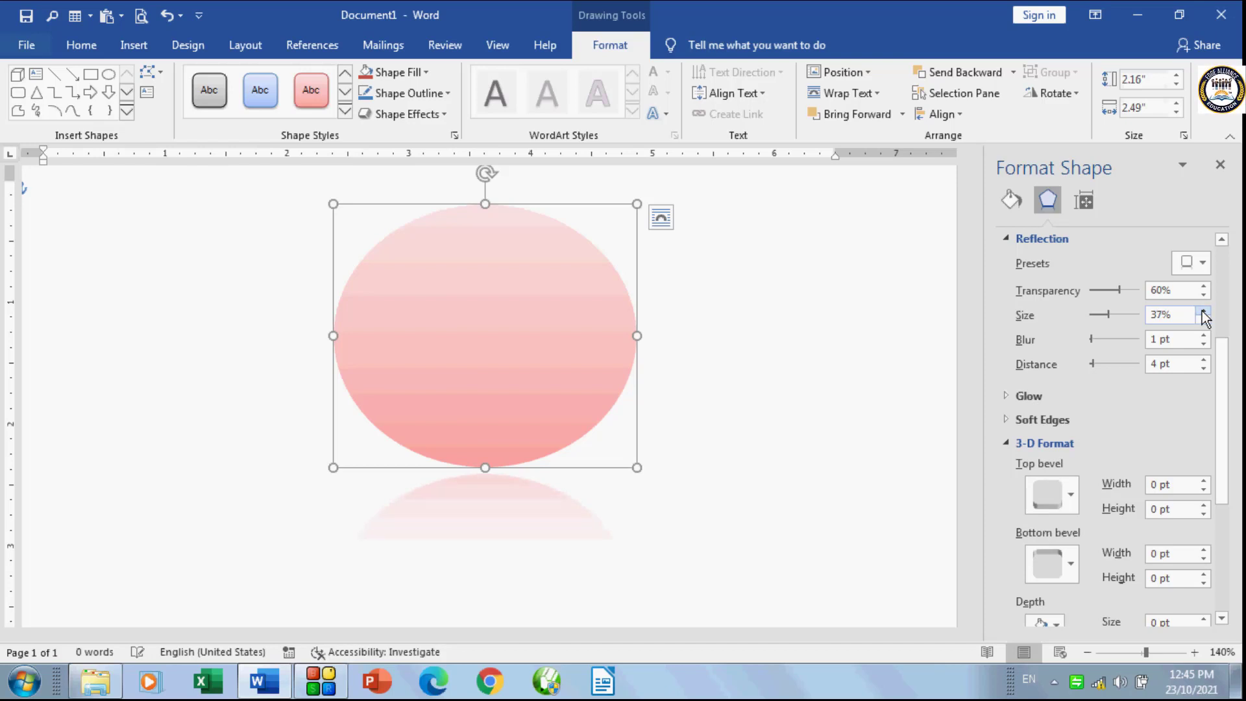
pyautogui.click(1203, 311)
pyautogui.click(1203, 310)
pyautogui.click(1202, 310)
pyautogui.click(1202, 310)
pyautogui.click(1202, 310)
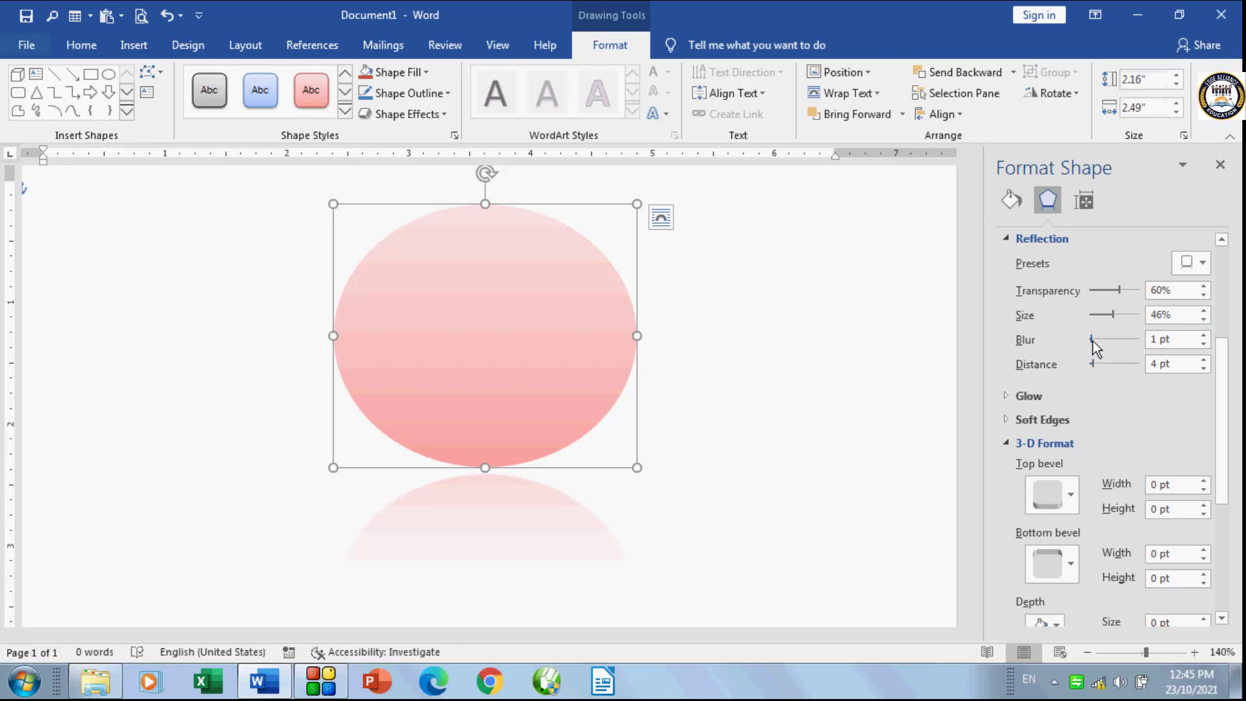
# Step: Drop the blur of the oval's reflection to 0 pt and raise it to 18 pt
pyautogui.moveTo(1093, 341)
pyautogui.mouseDown()
pyautogui.moveTo(1119, 341)
pyautogui.moveTo(1086, 363)
pyautogui.mouseUp()
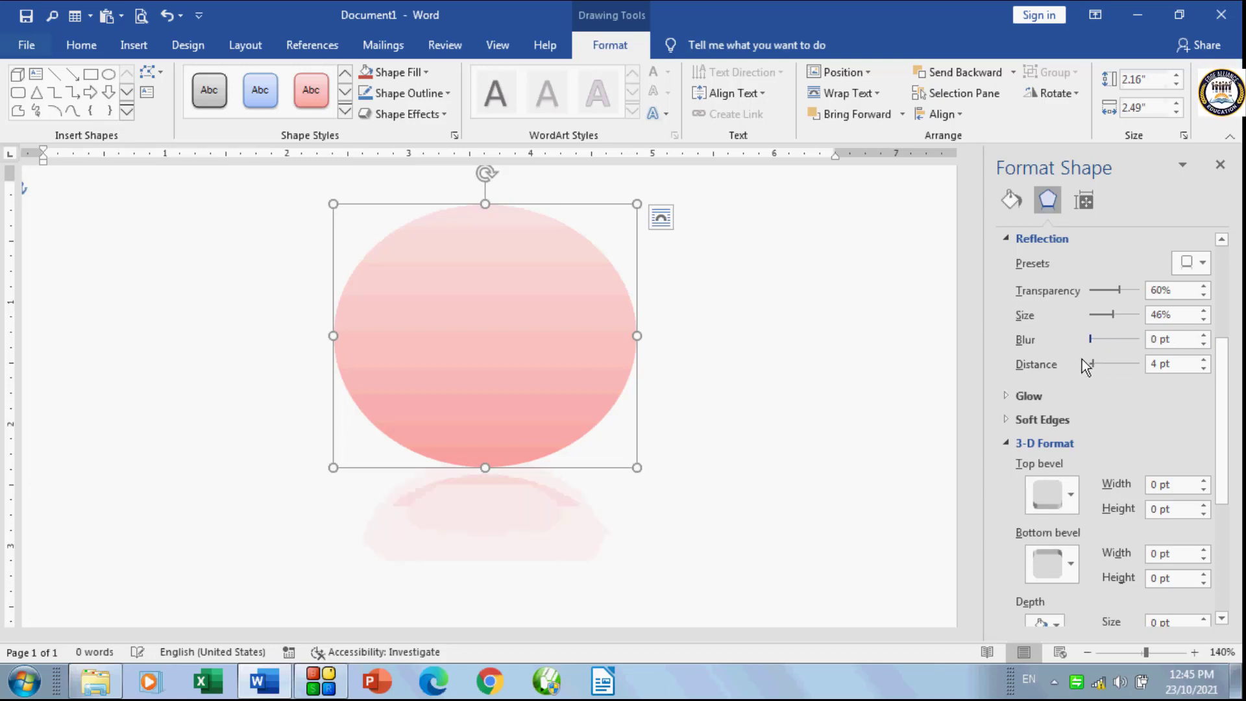
pyautogui.click(1203, 335)
pyautogui.click(1203, 335)
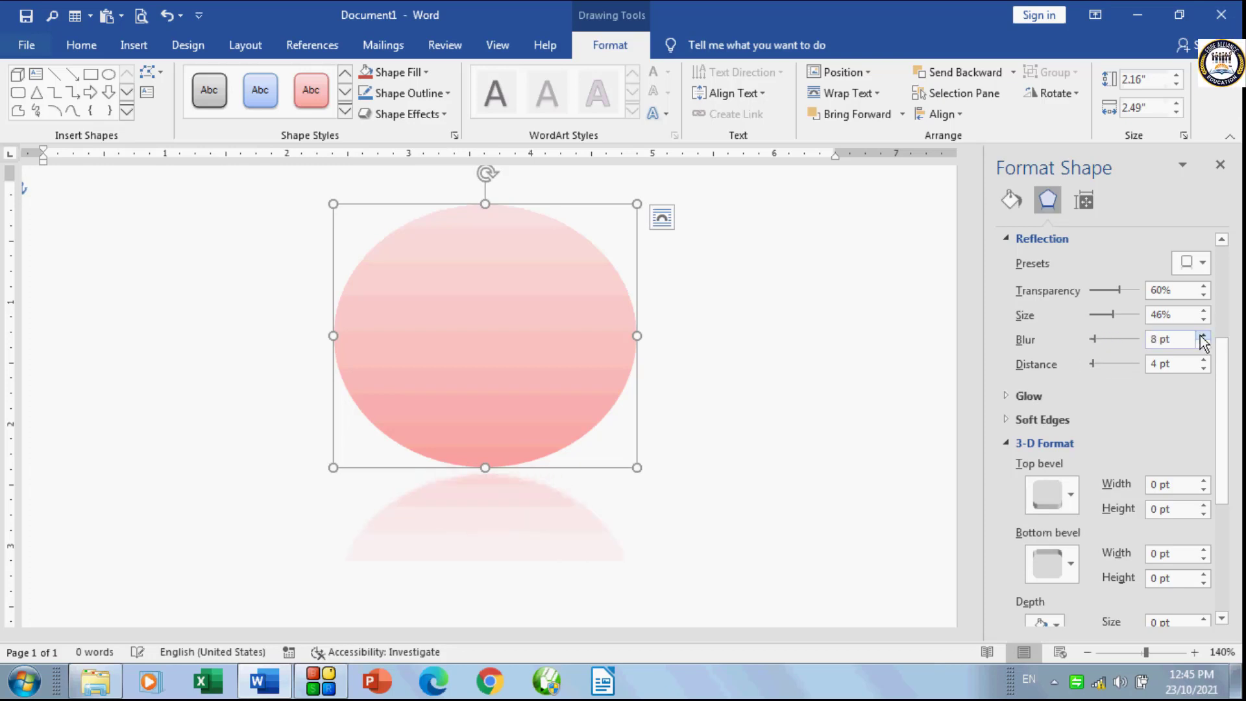
pyautogui.click(1203, 336)
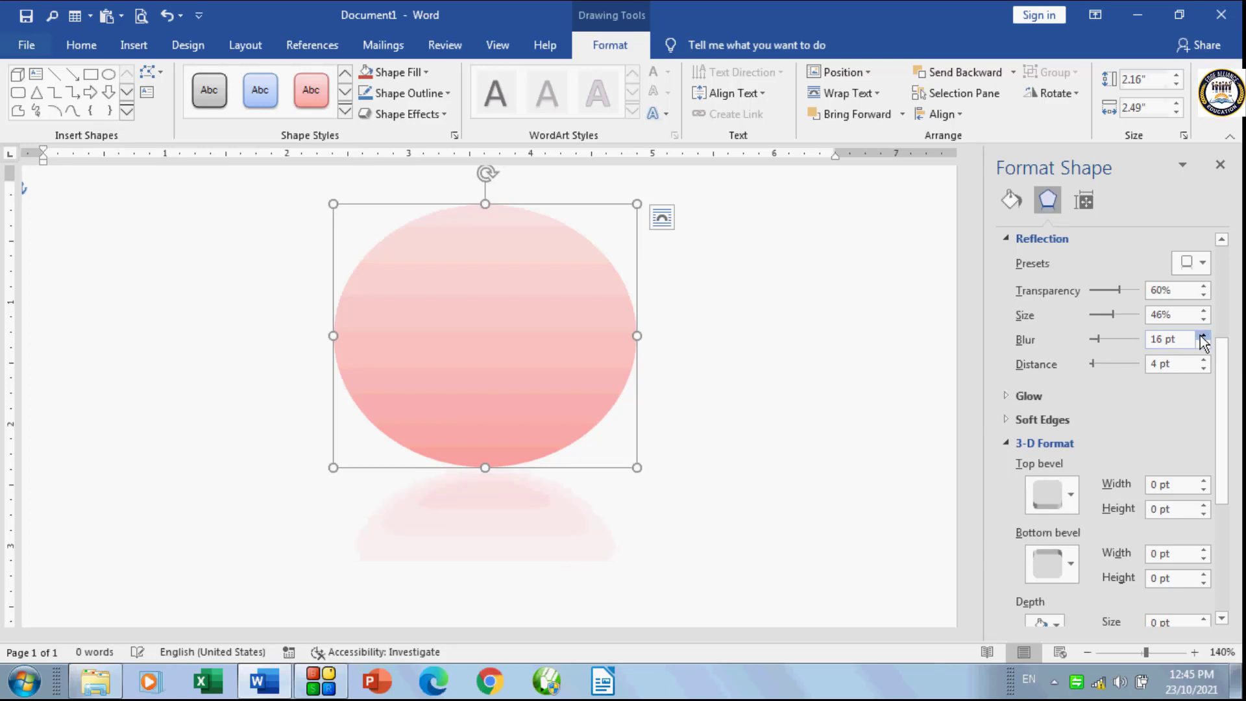
pyautogui.click(1203, 336)
pyautogui.click(1203, 335)
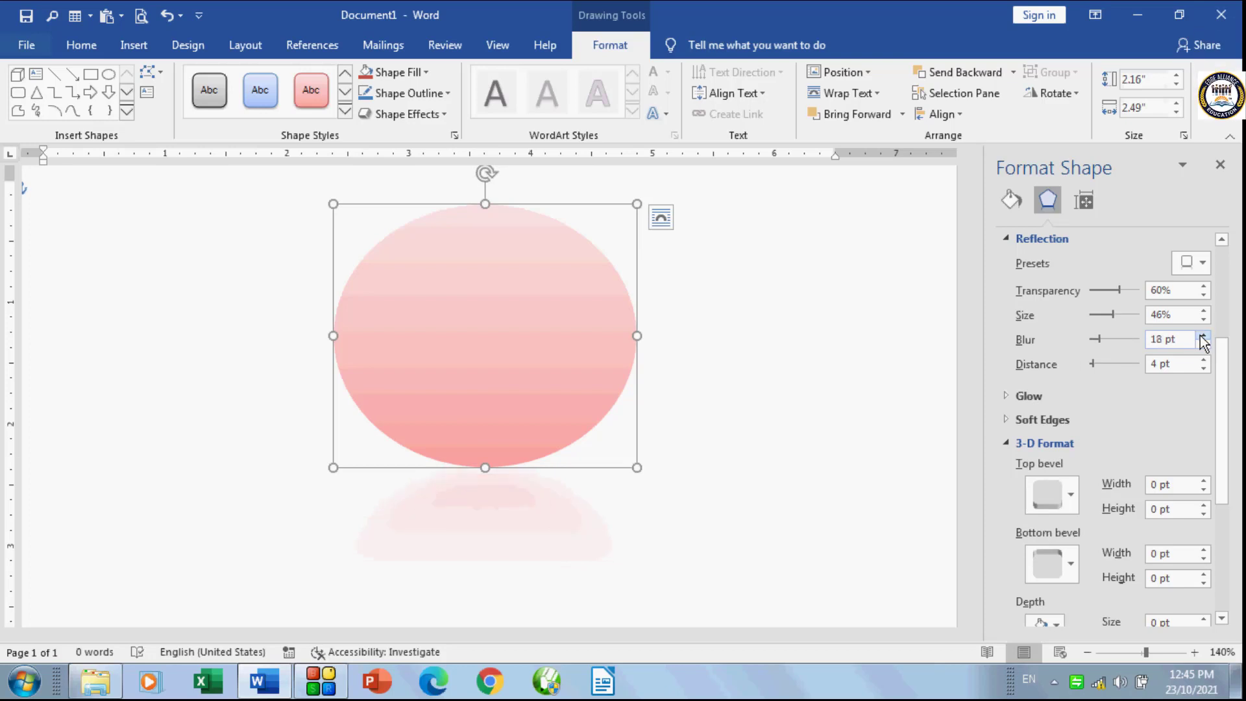
# Step: Reduce the blur of the oval's reflection to 4 pt
pyautogui.click(1203, 345)
pyautogui.click(1204, 345)
pyautogui.click(1203, 345)
pyautogui.click(1203, 346)
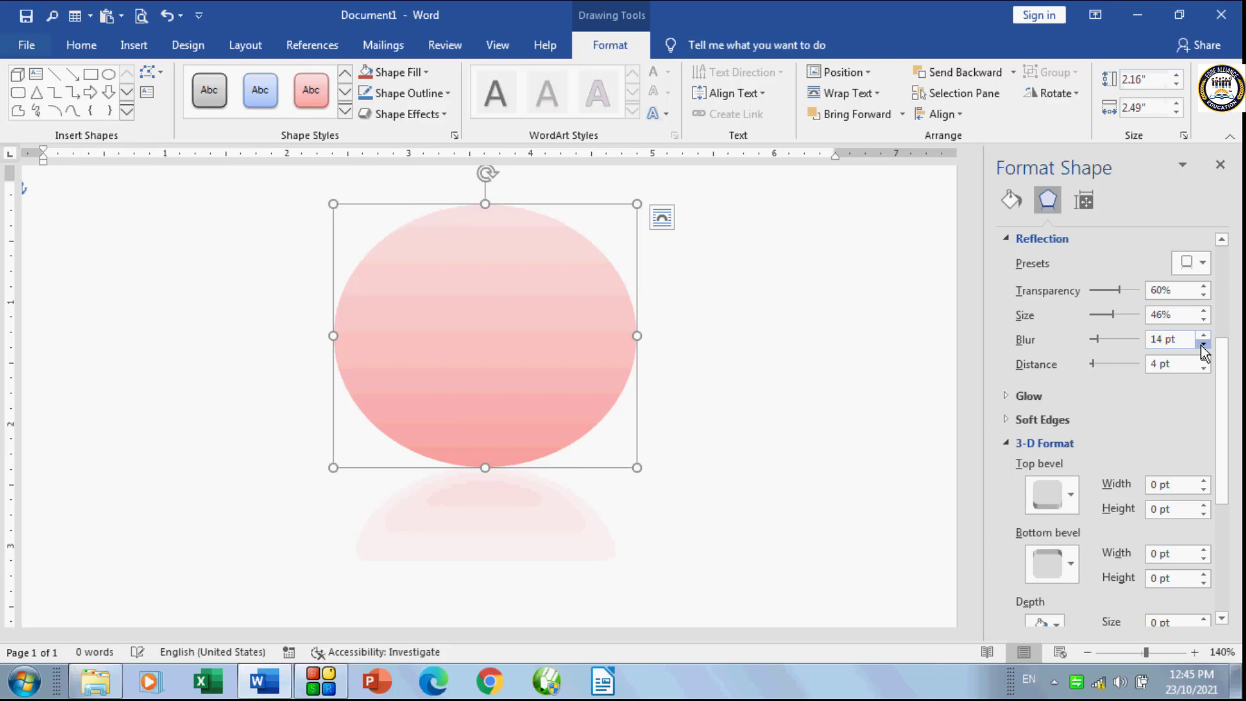
pyautogui.click(1203, 345)
pyautogui.click(1202, 345)
pyautogui.click(1202, 346)
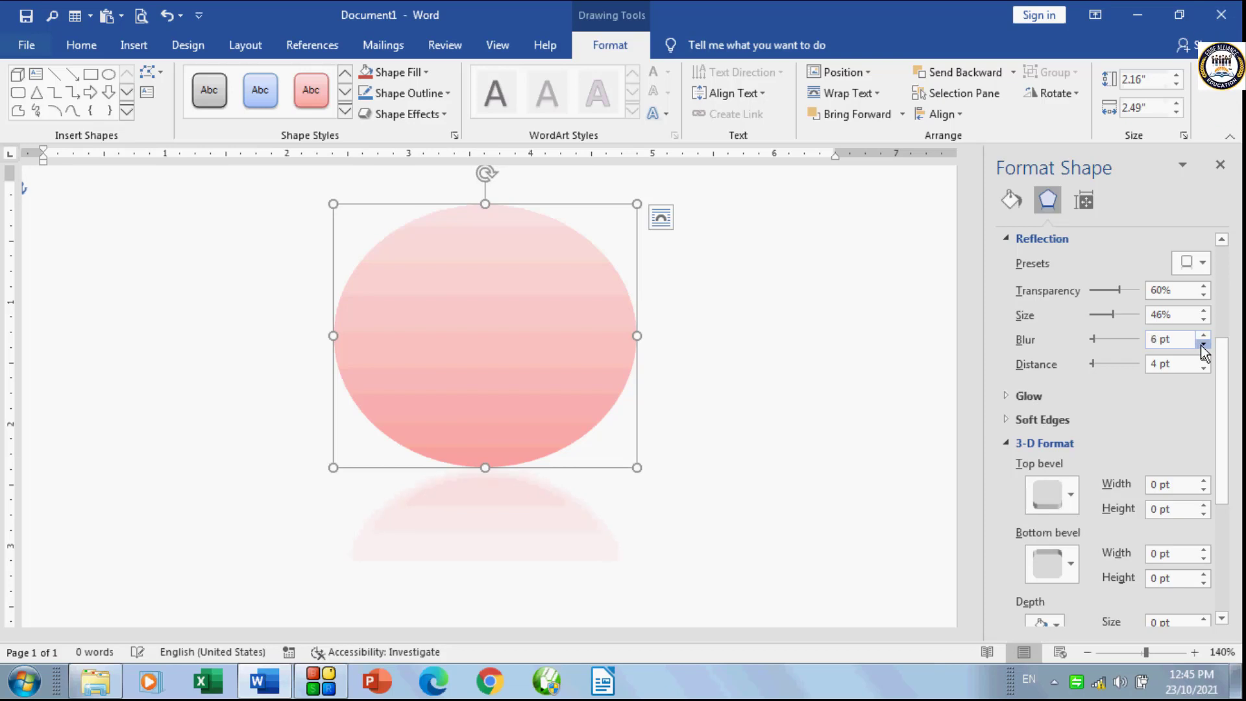
pyautogui.click(1202, 345)
pyautogui.click(1202, 346)
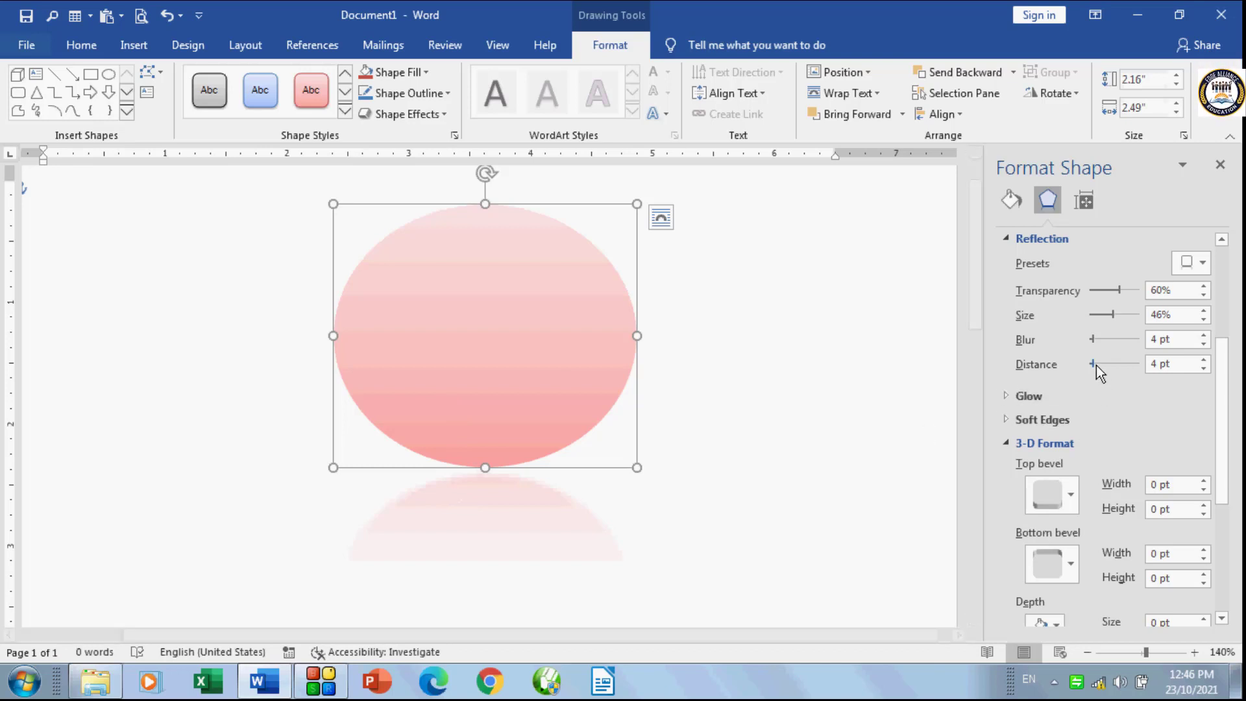
# Step: Increase the distance of the reflection from the oval to 20 pt
pyautogui.click(1204, 358)
pyautogui.click(1204, 359)
pyautogui.click(1204, 359)
pyautogui.click(1204, 358)
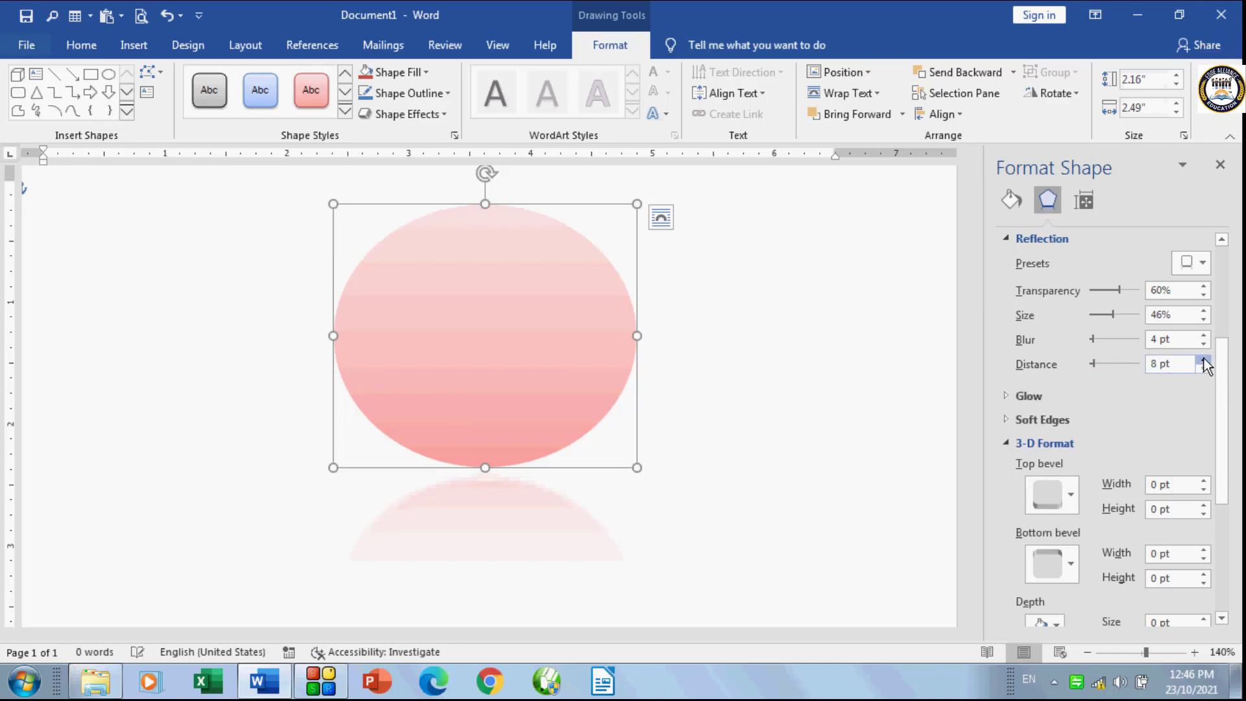
pyautogui.click(1204, 358)
pyautogui.click(1204, 359)
pyautogui.click(1203, 358)
pyautogui.click(1204, 359)
pyautogui.click(1204, 359)
pyautogui.click(1203, 359)
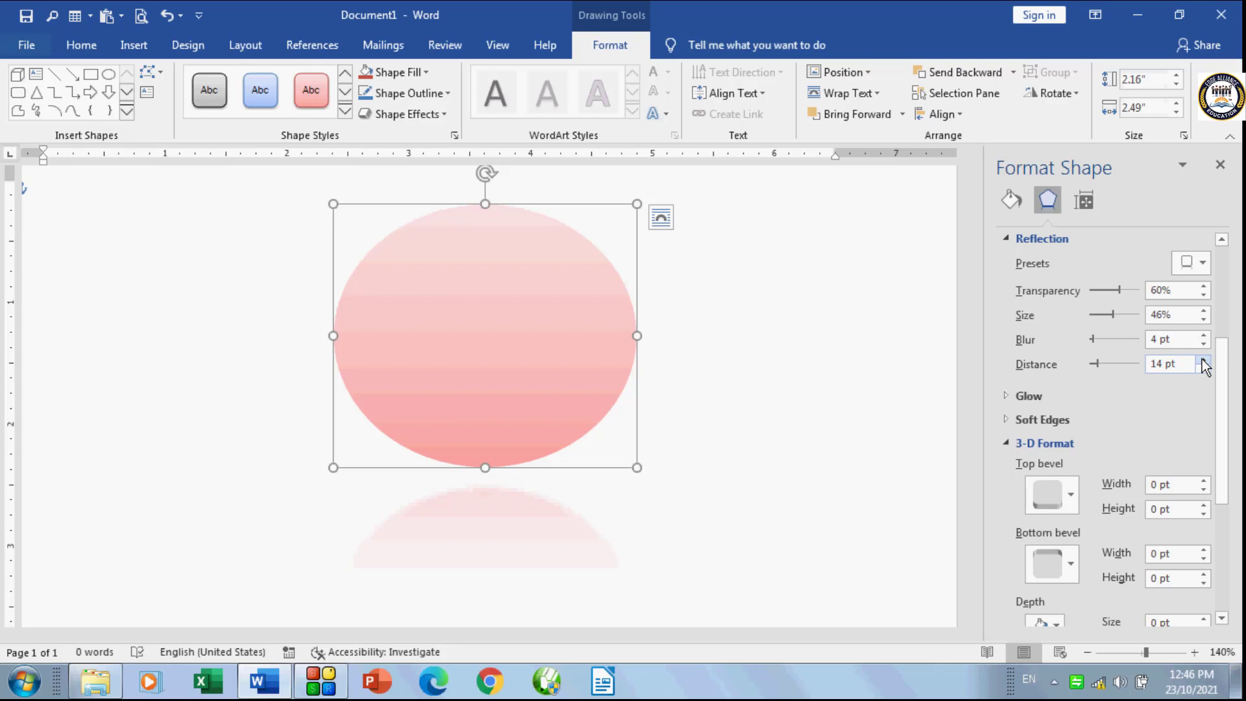
pyautogui.click(1203, 361)
pyautogui.click(1203, 361)
pyautogui.click(1204, 360)
pyautogui.click(1204, 360)
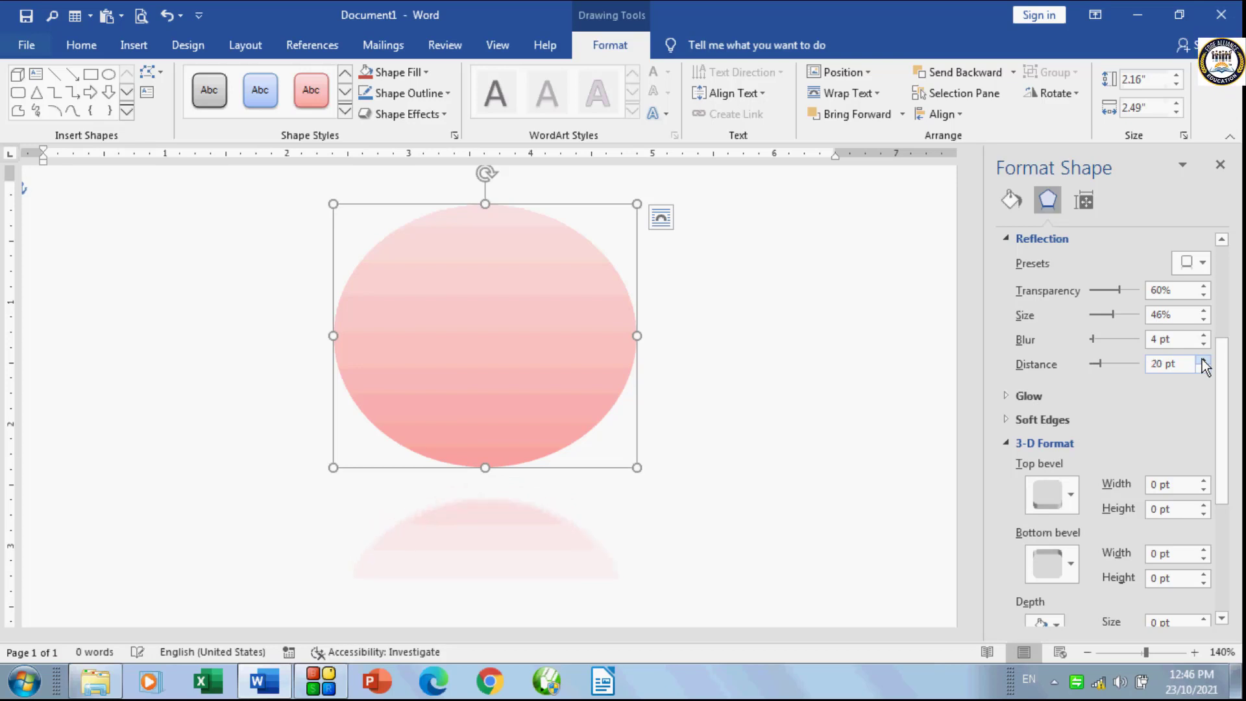
pyautogui.click(1203, 361)
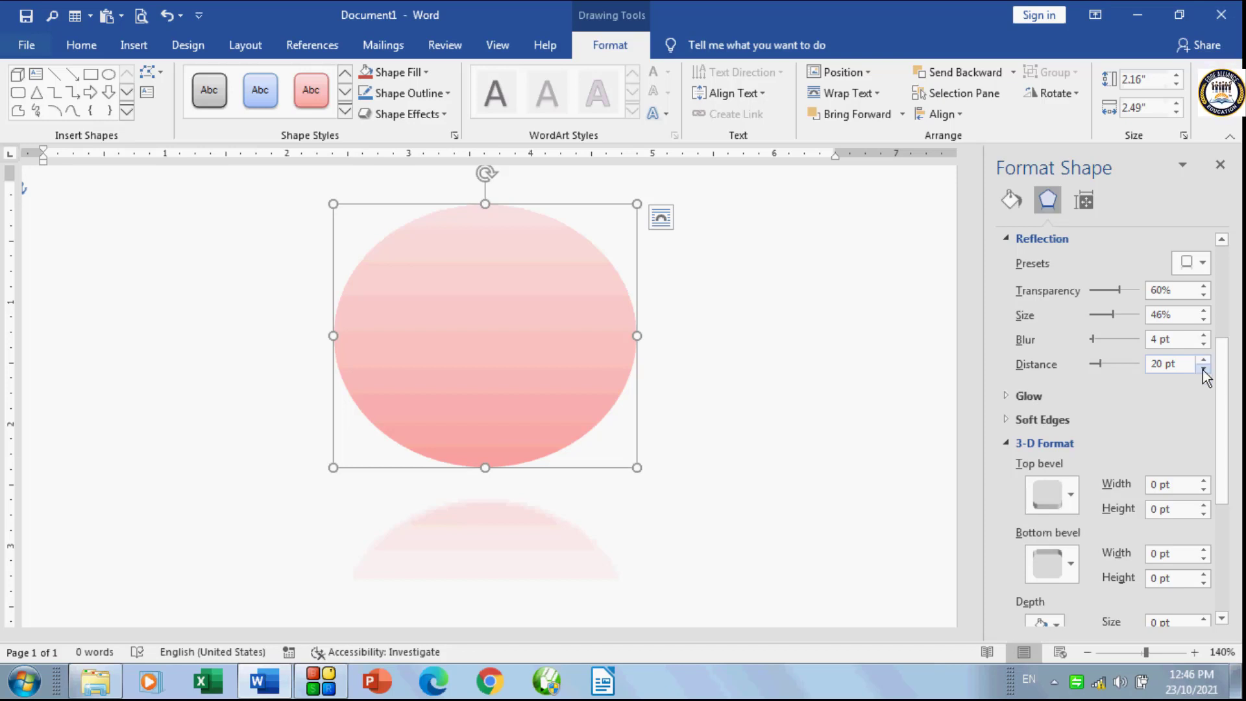
# Step: Reduce the distance of the reflection from the oval to 12 pt
pyautogui.click(1202, 370)
pyautogui.click(1203, 370)
pyautogui.click(1203, 370)
pyautogui.click(1203, 369)
pyautogui.click(1203, 370)
pyautogui.click(1203, 370)
pyautogui.click(1203, 370)
pyautogui.click(1203, 370)
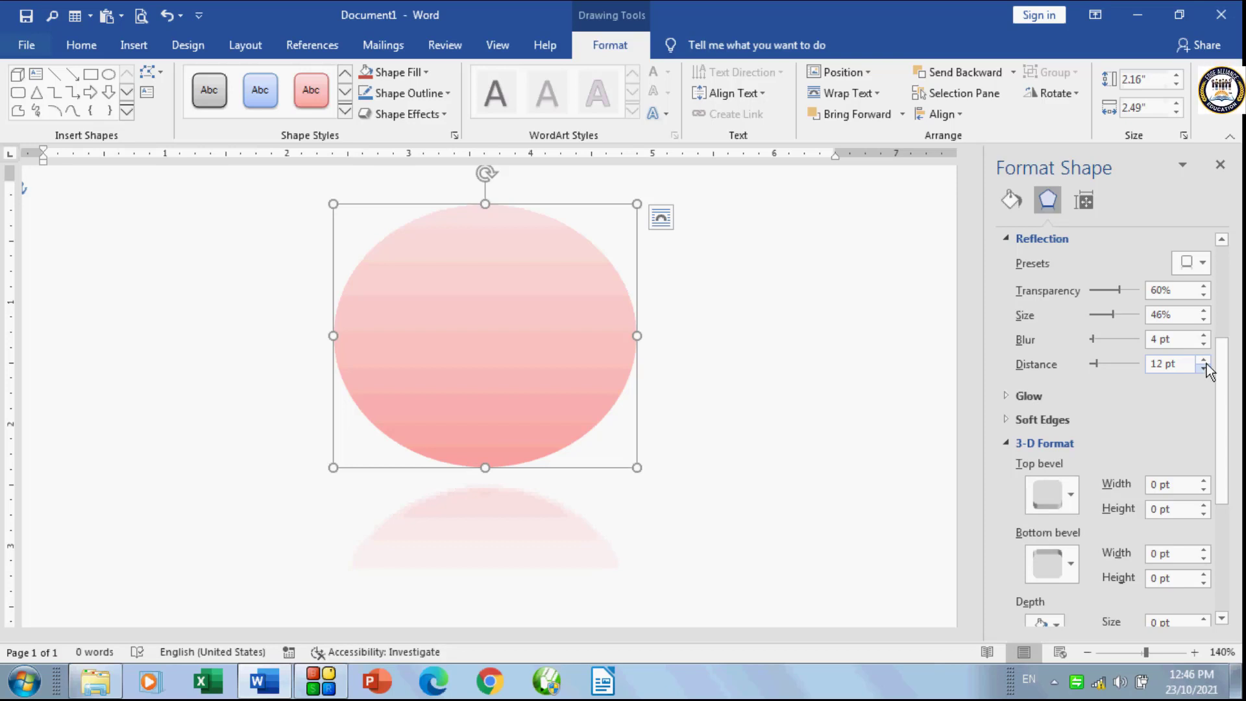
# Step: Remove the reflection from the oval and close its formatting settings
pyautogui.click(1201, 262)
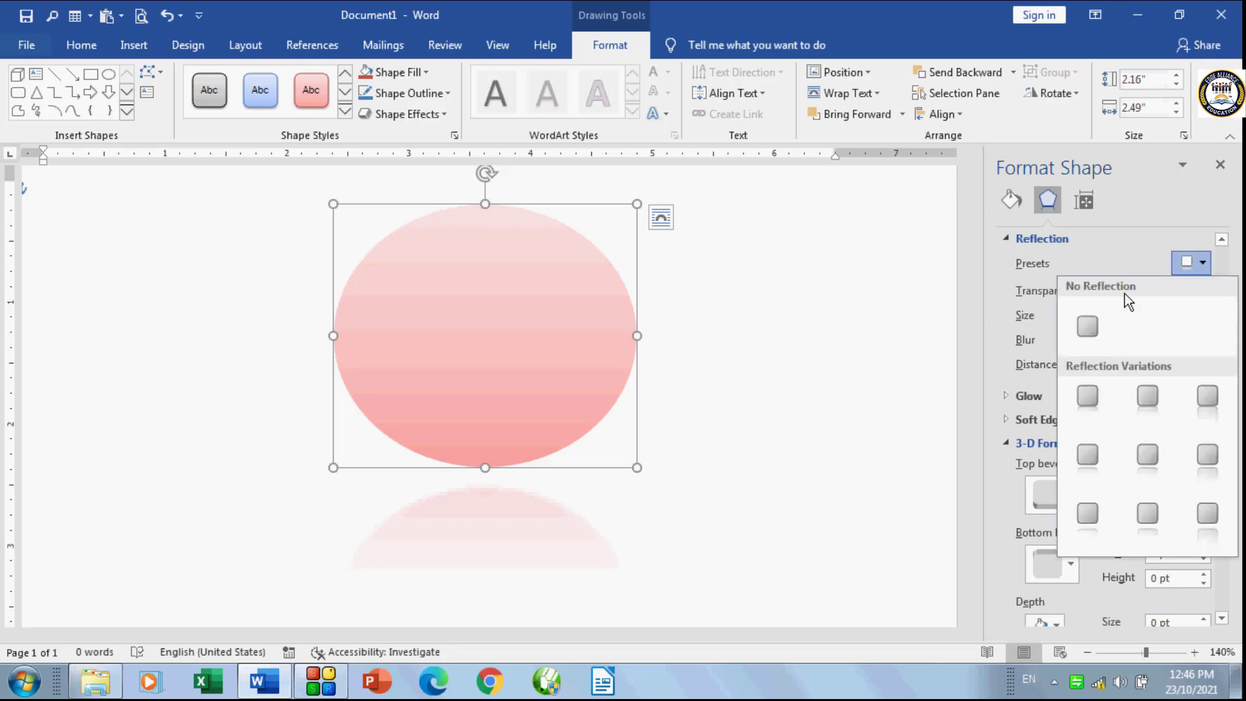
pyautogui.click(1088, 325)
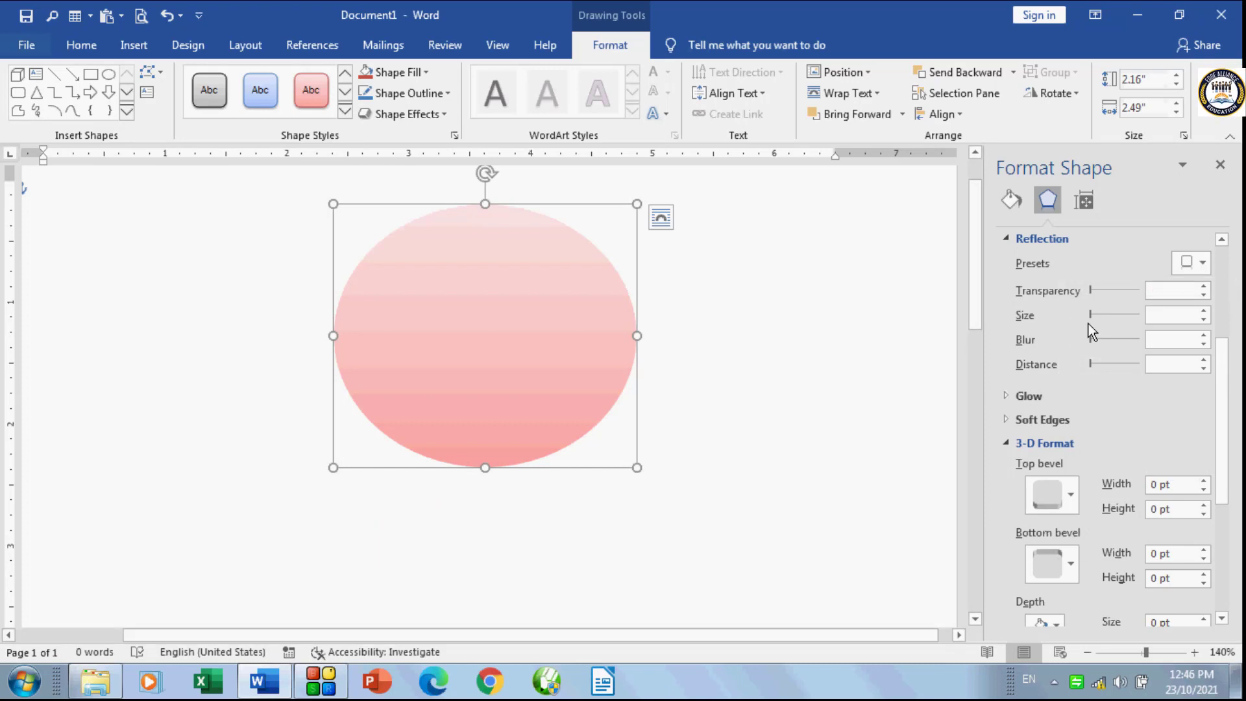
pyautogui.click(1220, 165)
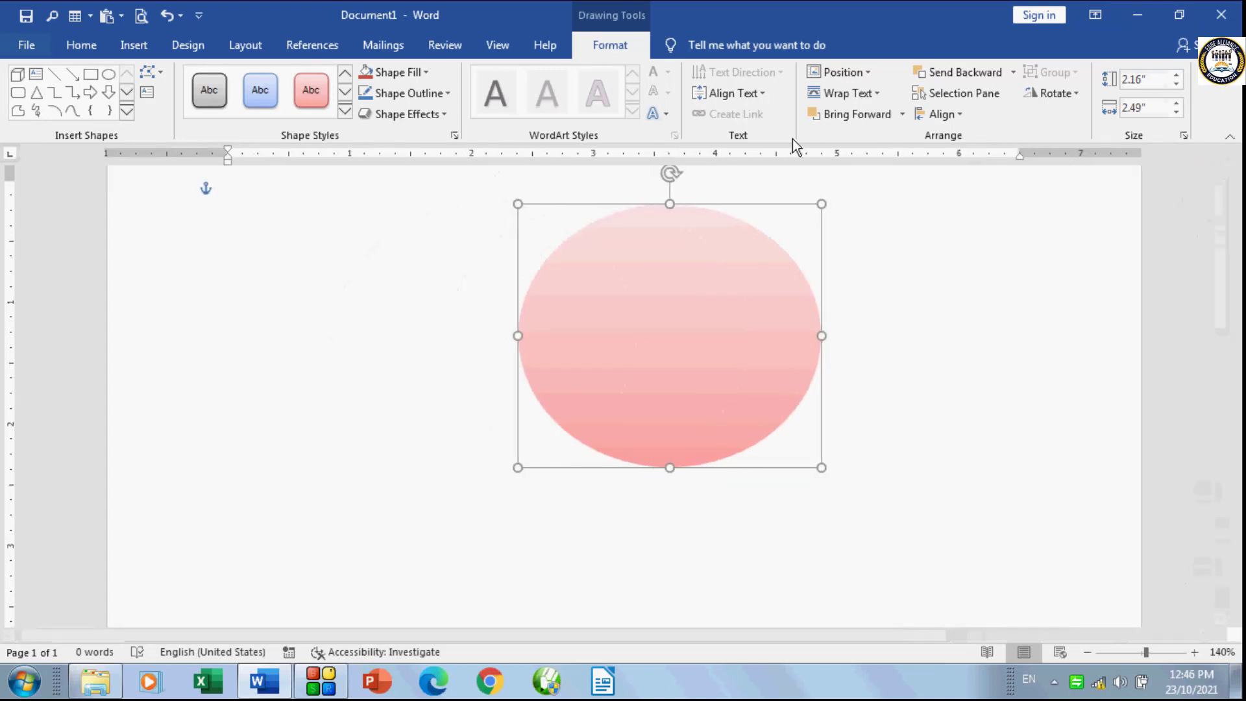
# Step: Apply the 18-point purple glow variation to the oval
pyautogui.click(451, 115)
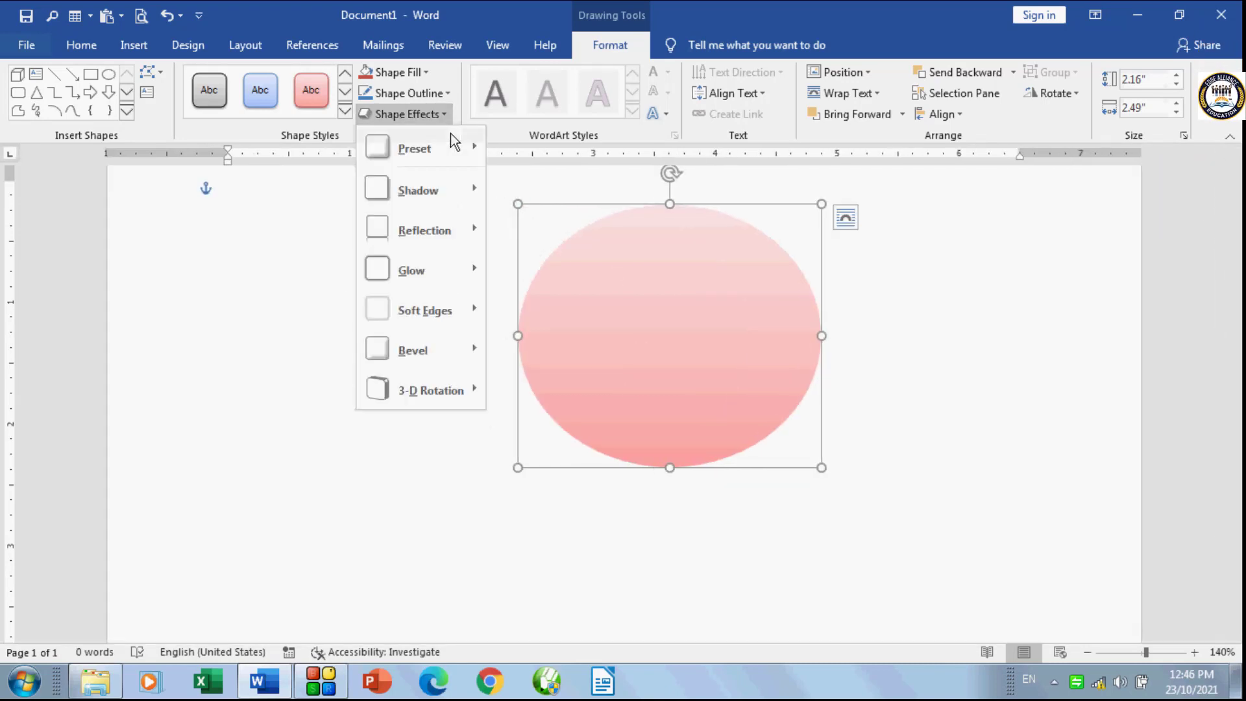
pyautogui.moveTo(447, 257)
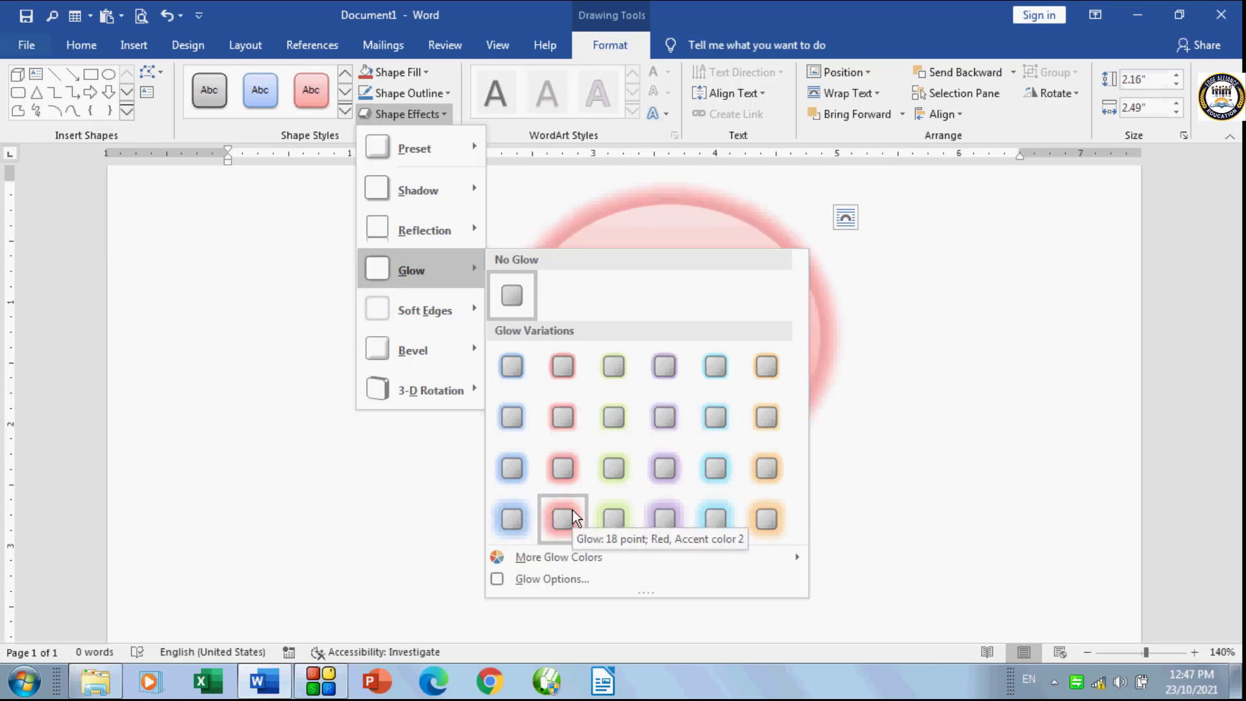
pyautogui.click(653, 513)
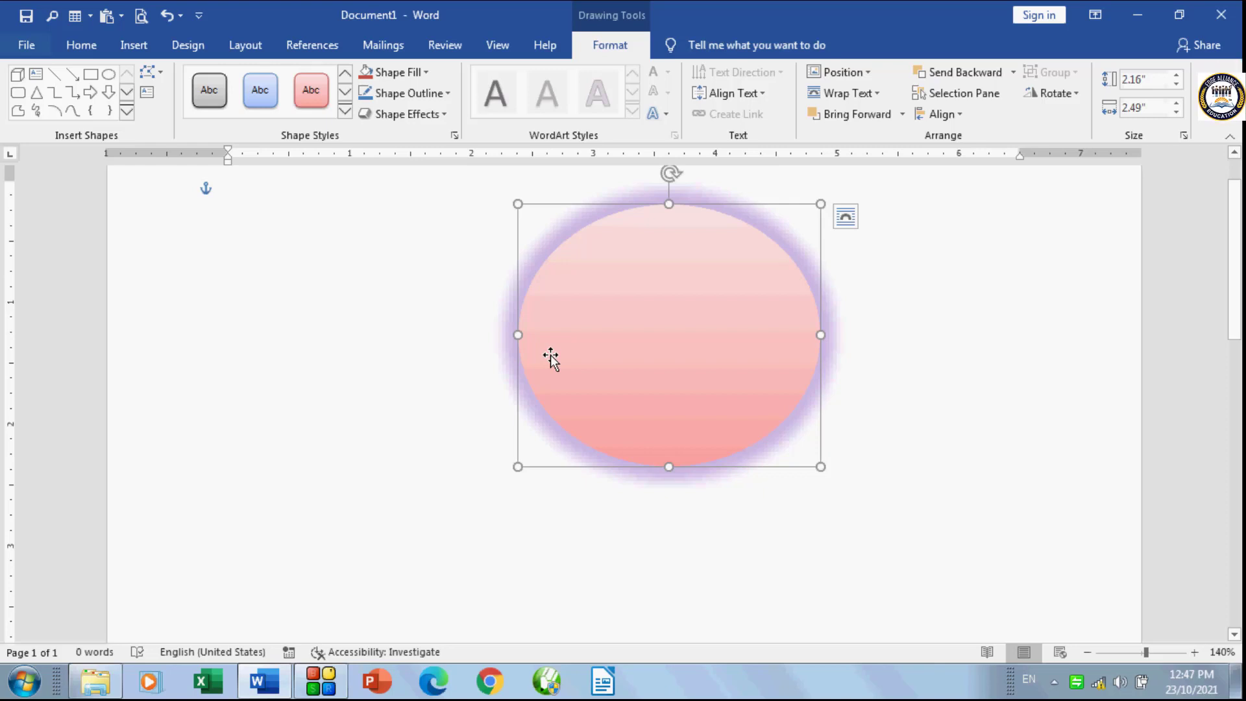
# Step: Change the oval's glow to the light green standard color
pyautogui.click(451, 117)
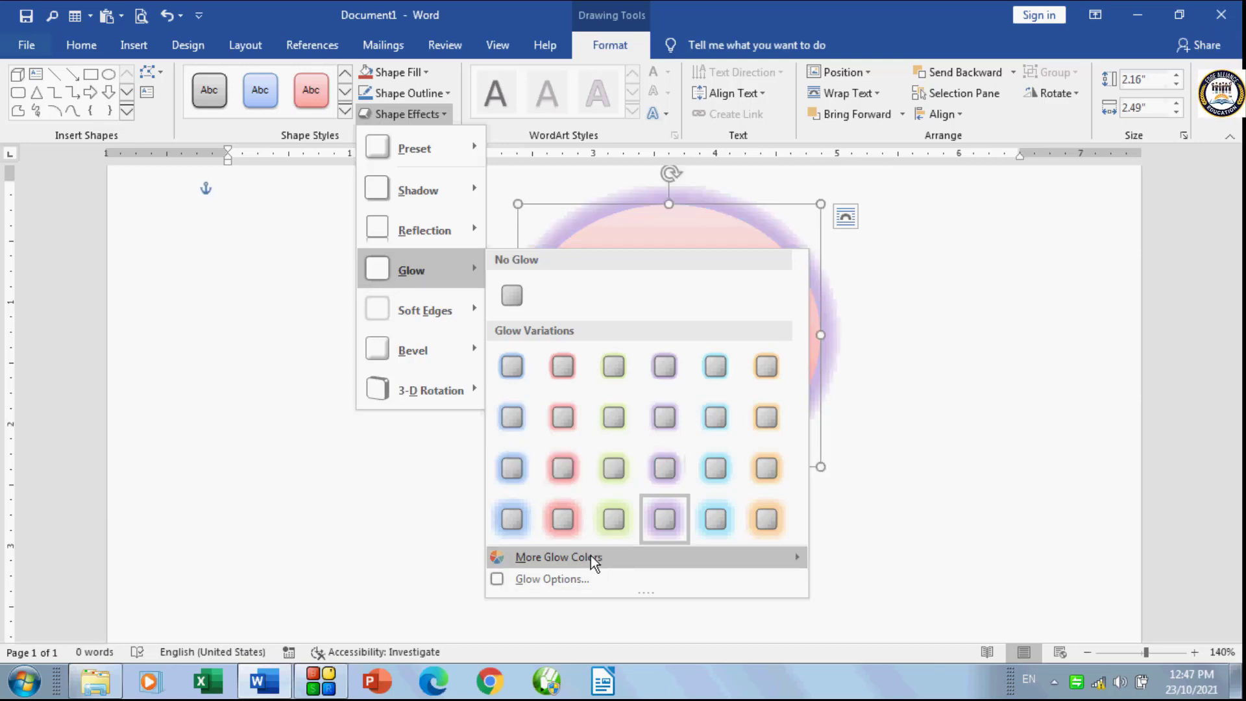
pyautogui.moveTo(590, 555)
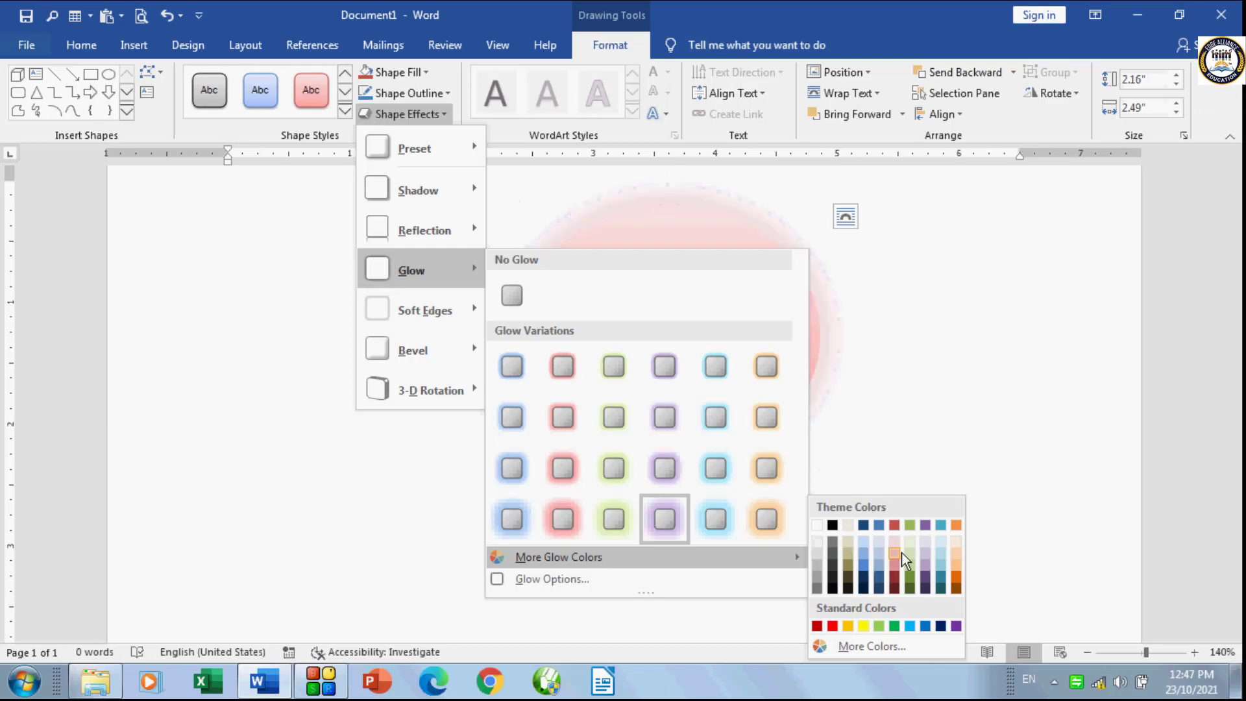
pyautogui.click(879, 626)
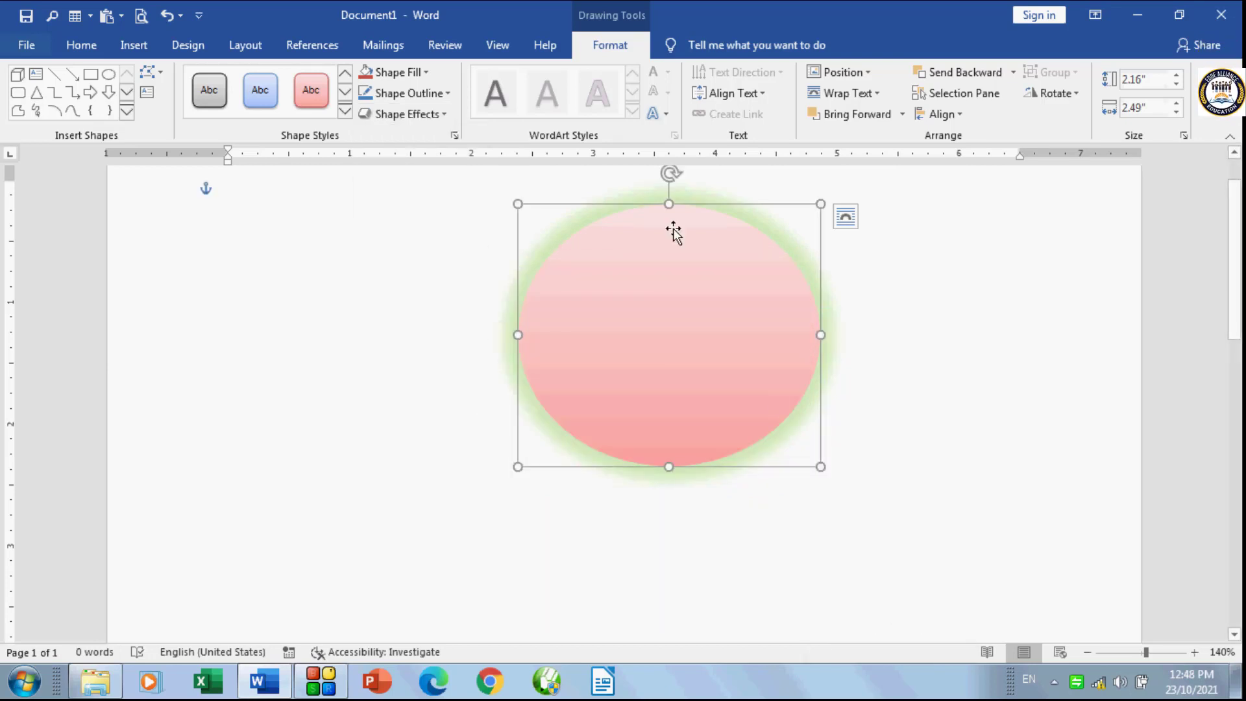
# Step: Show the detailed glow options and recolor the oval's glow with a lighter blue theme color
pyautogui.click(447, 115)
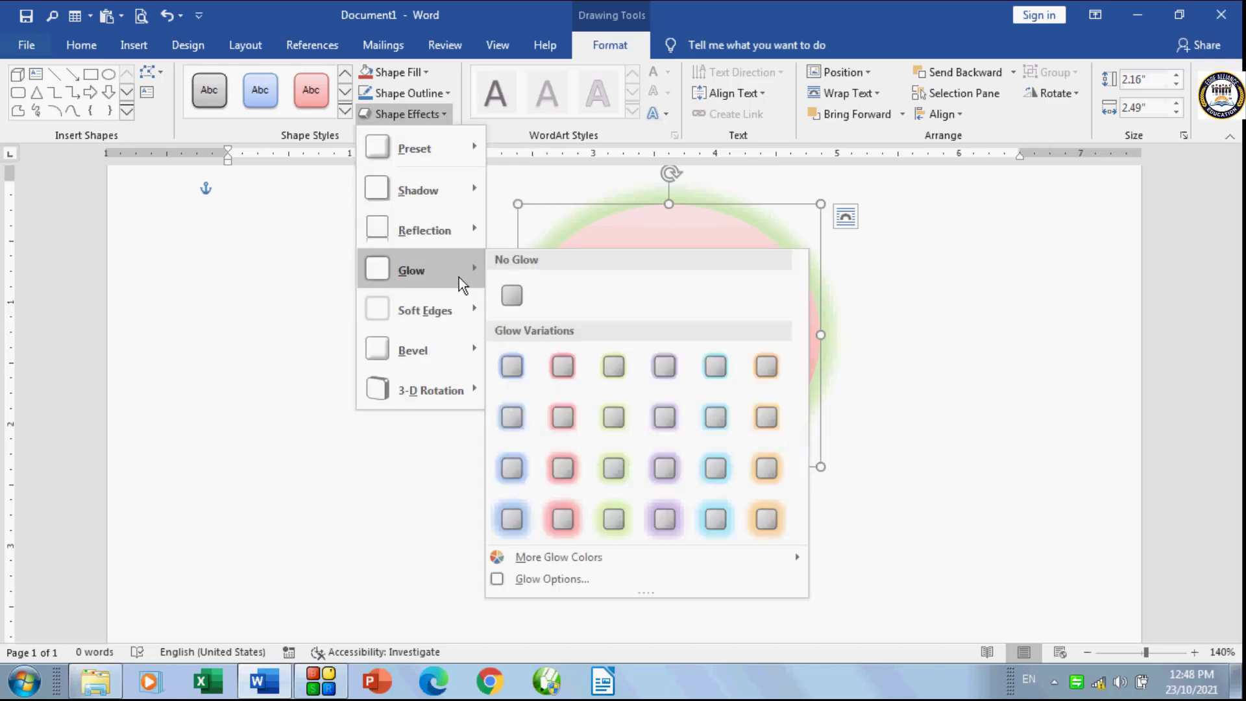
pyautogui.click(583, 579)
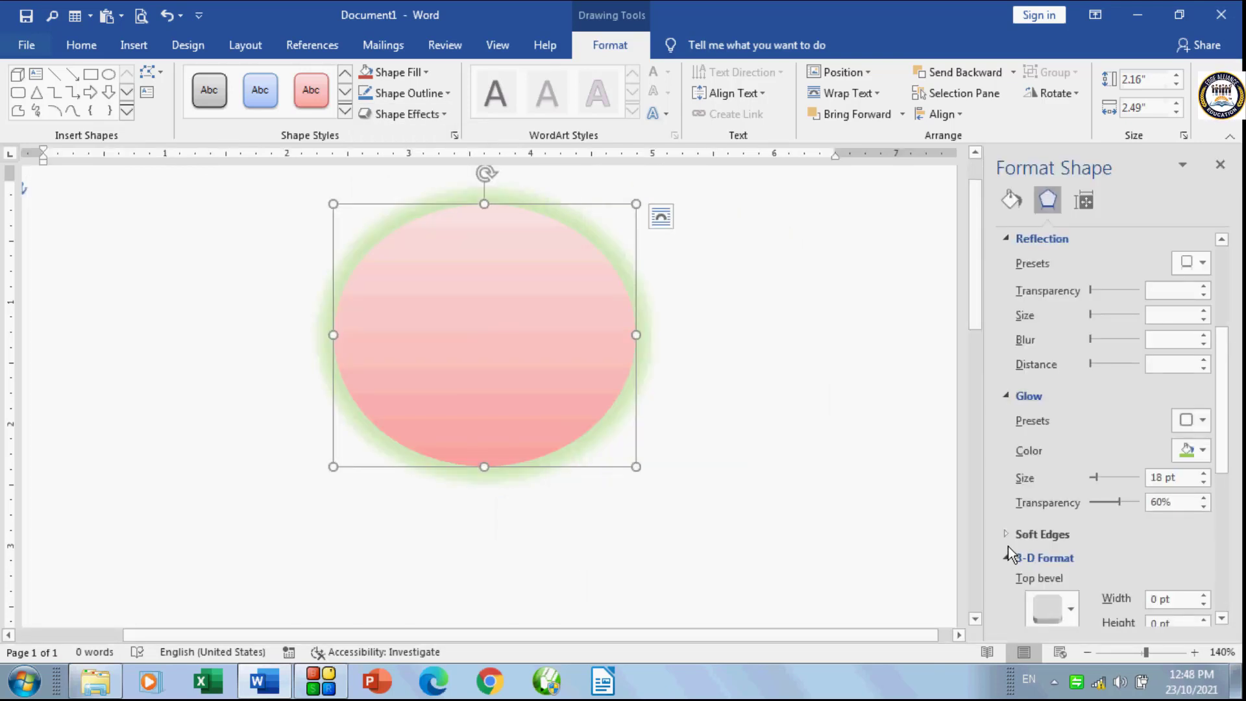
pyautogui.click(1203, 449)
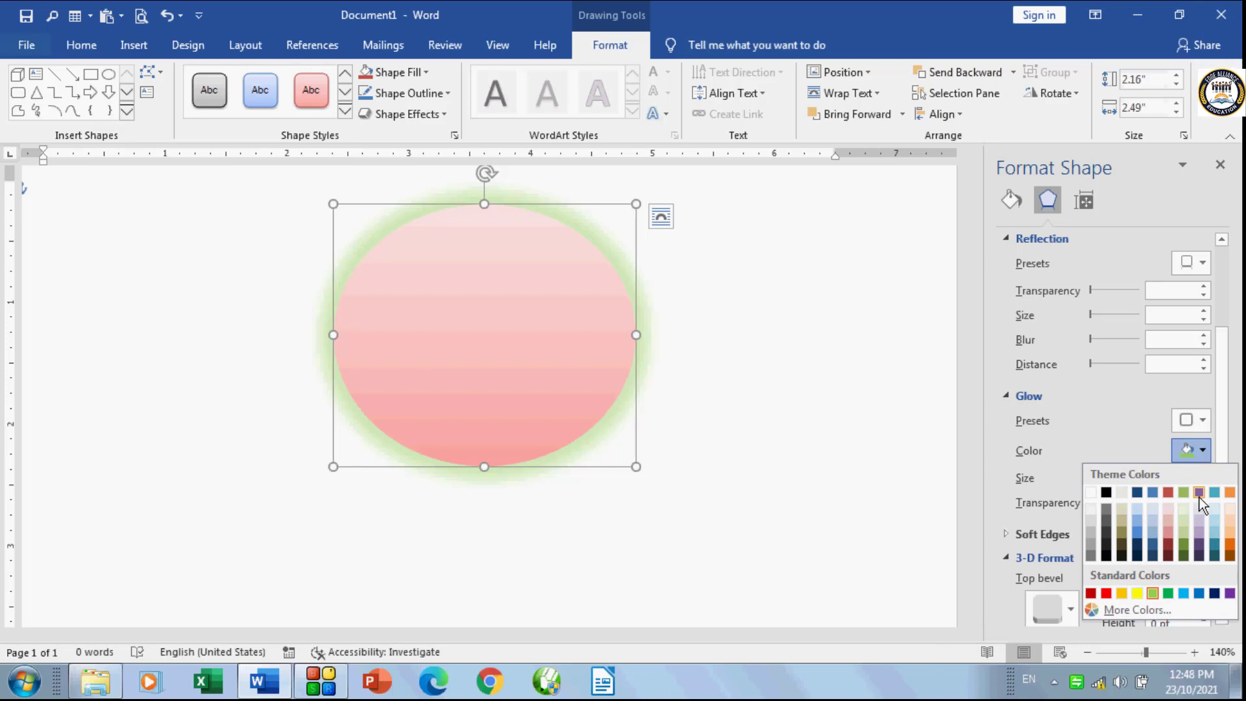
pyautogui.click(1134, 526)
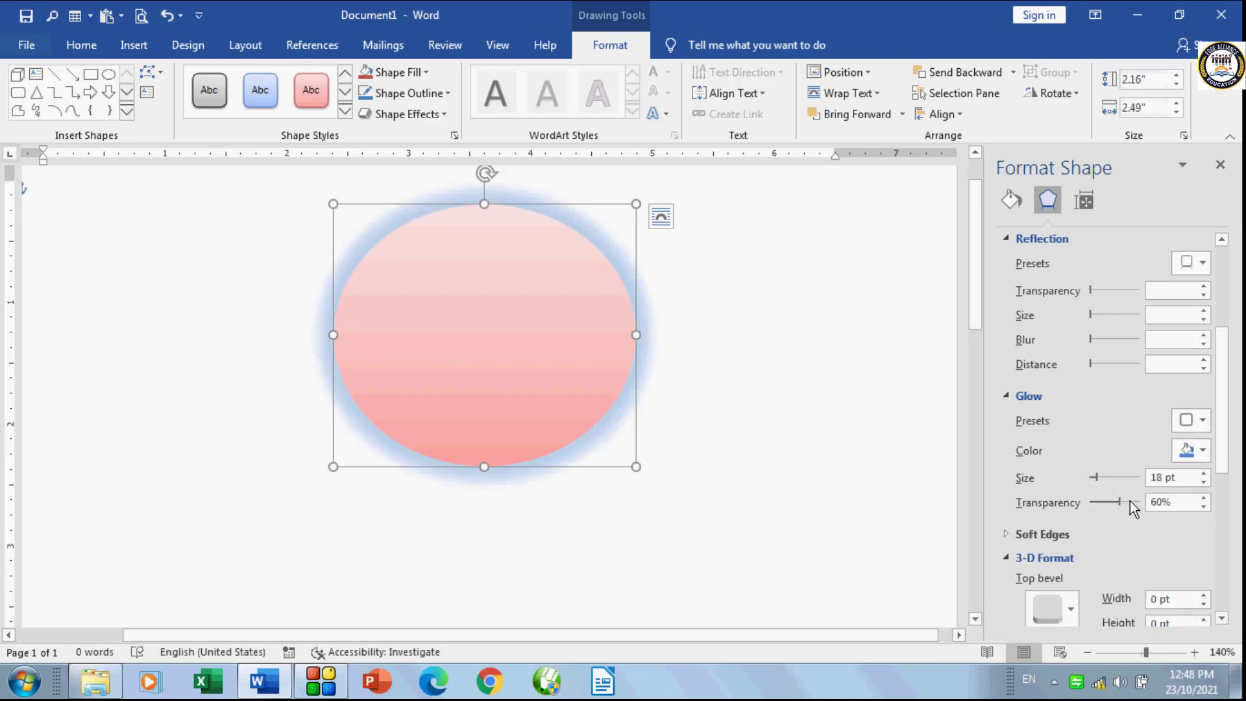
# Step: Set the size of the oval's glow to 23 pt and its transparency to 70%
pyautogui.click(1204, 473)
pyautogui.click(1204, 474)
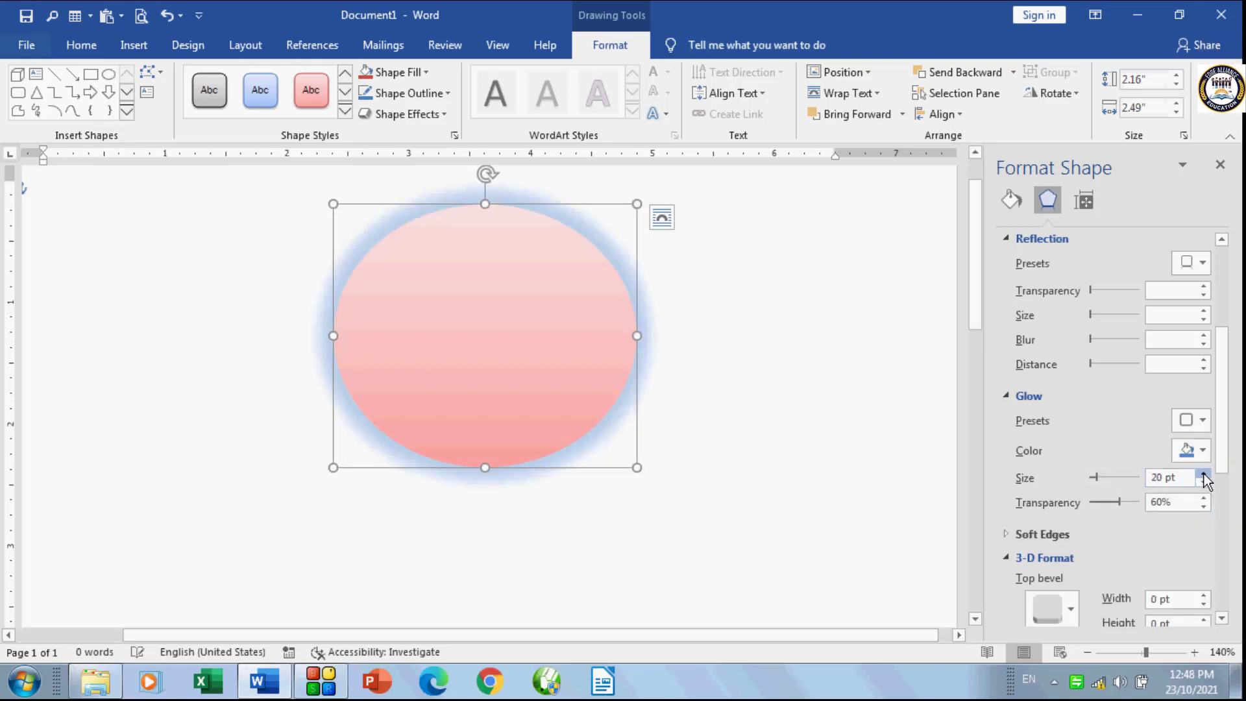
pyautogui.click(1203, 473)
pyautogui.click(1204, 474)
pyautogui.click(1203, 474)
pyautogui.click(1204, 474)
pyautogui.click(1204, 474)
pyautogui.click(1203, 484)
pyautogui.click(1203, 484)
pyautogui.click(1203, 484)
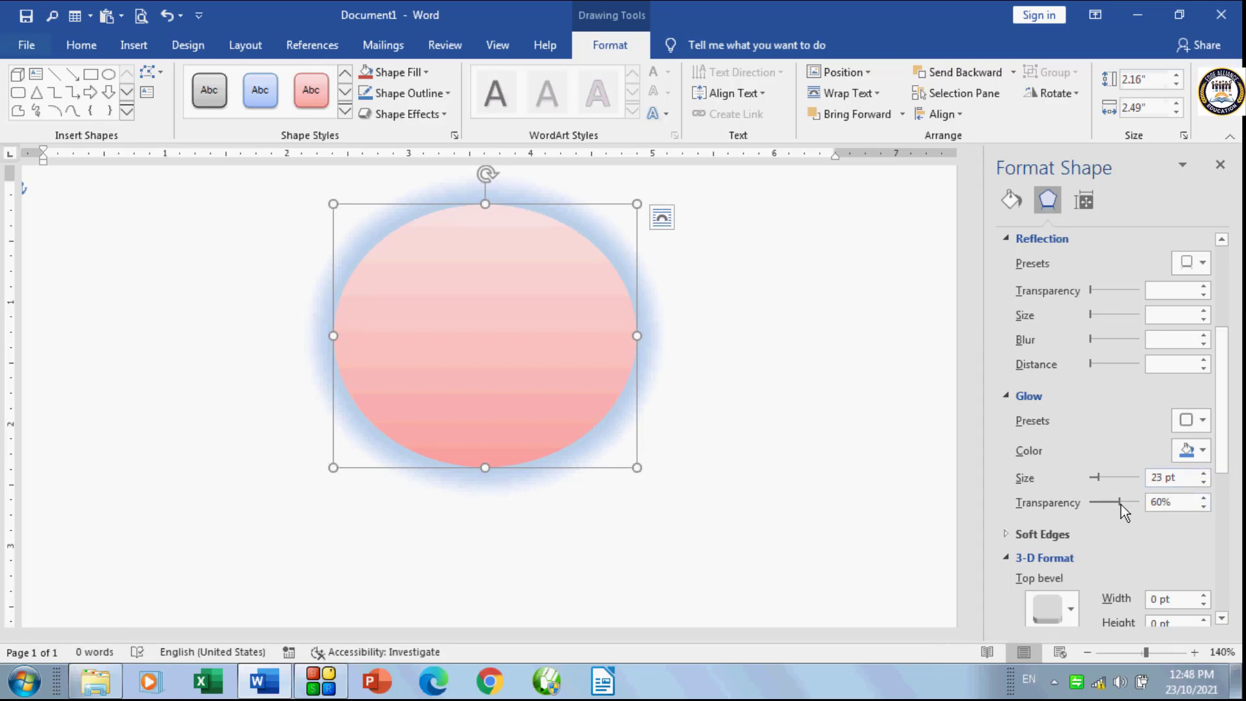
pyautogui.moveTo(1118, 501)
pyautogui.mouseDown()
pyautogui.moveTo(1096, 503)
pyautogui.moveTo(1124, 502)
pyautogui.mouseUp()
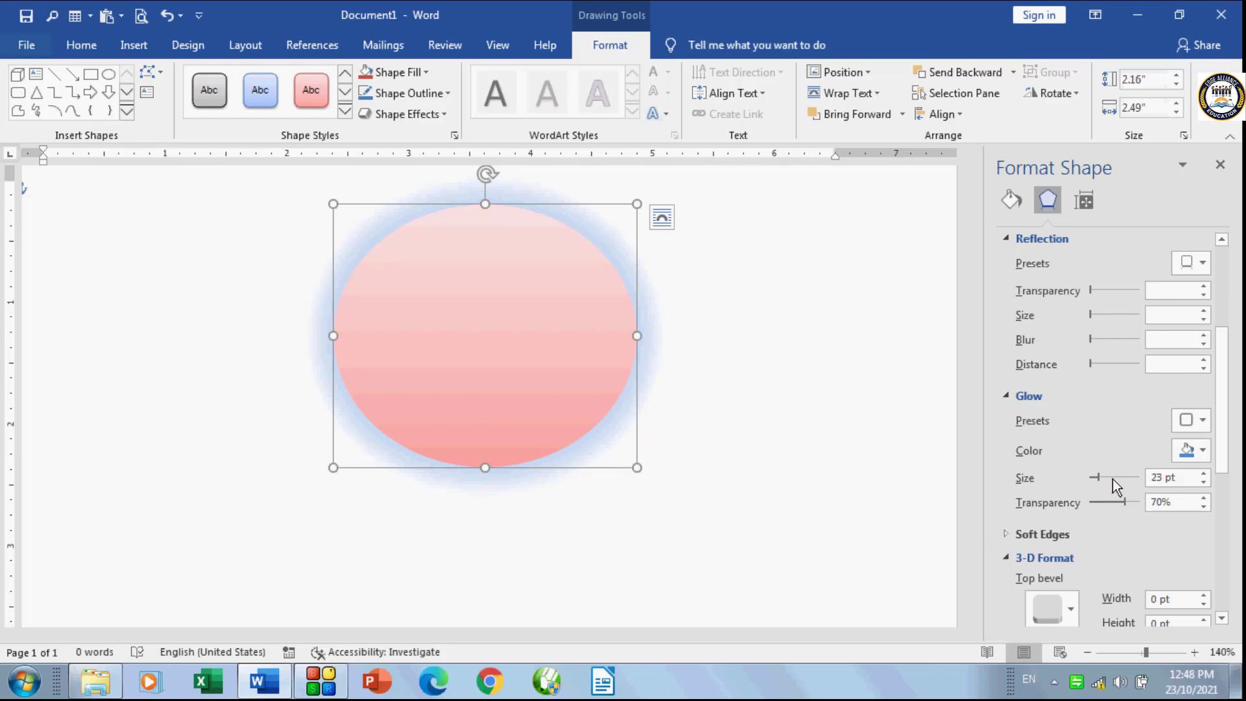
# Step: Remove the glow from the oval with the No Glow preset
pyautogui.click(1202, 420)
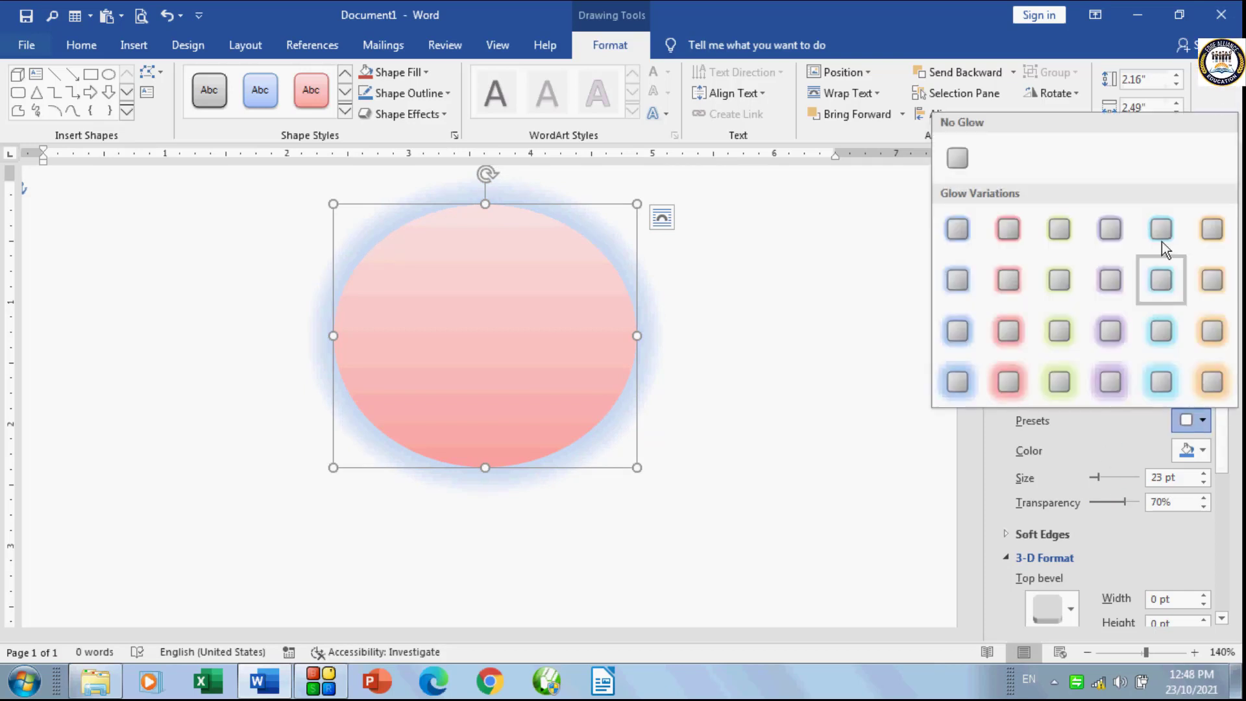
pyautogui.click(957, 157)
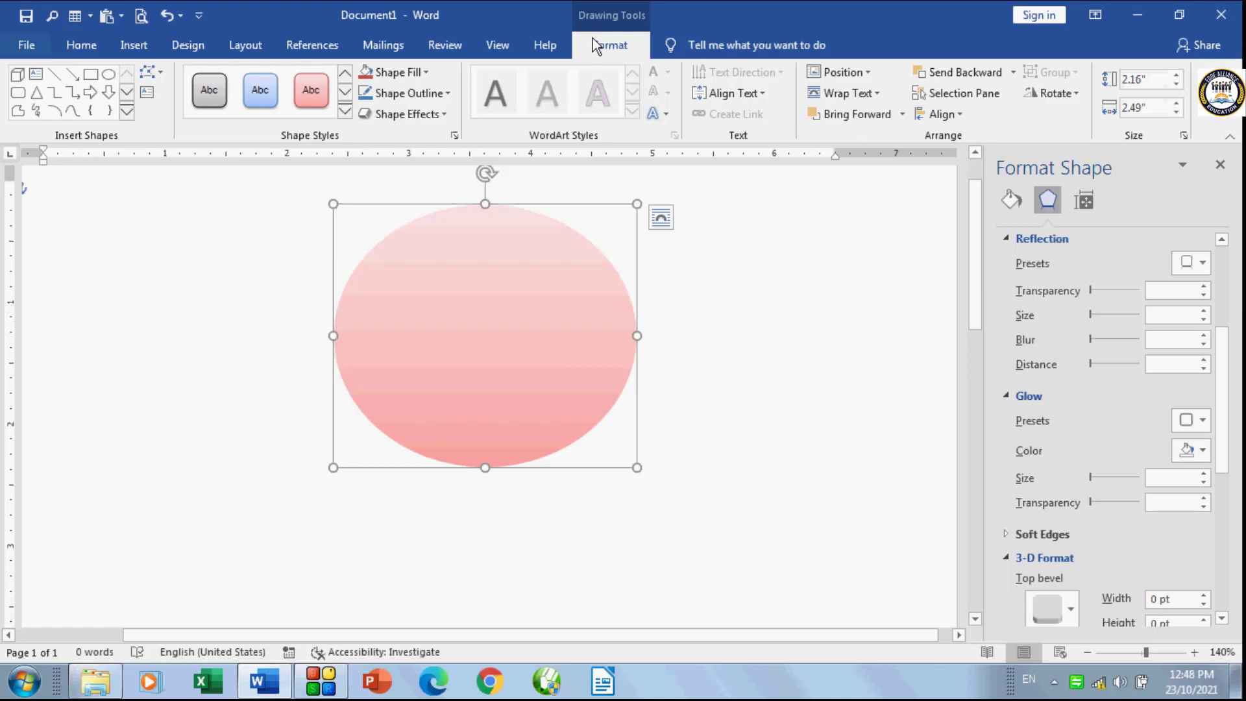
# Step: Apply the 50-point soft edge variation to the oval and replace it with the 10-point one
pyautogui.click(445, 118)
pyautogui.moveTo(432, 306)
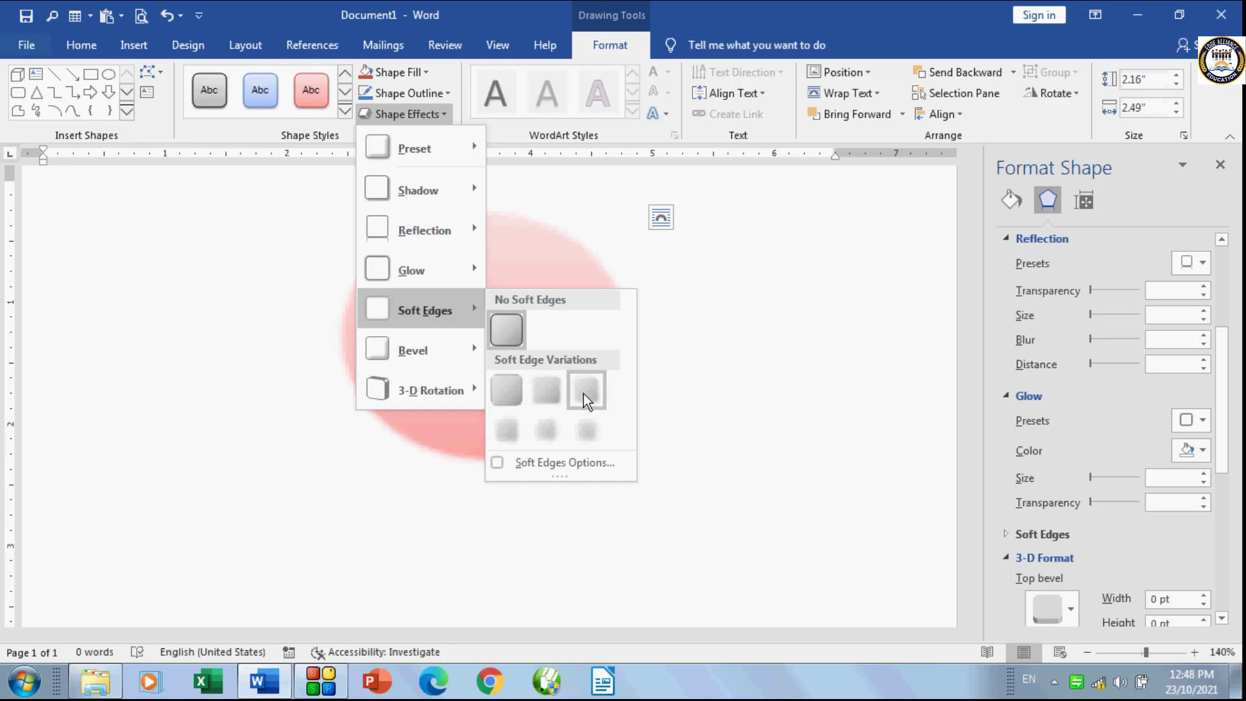
pyautogui.click(589, 429)
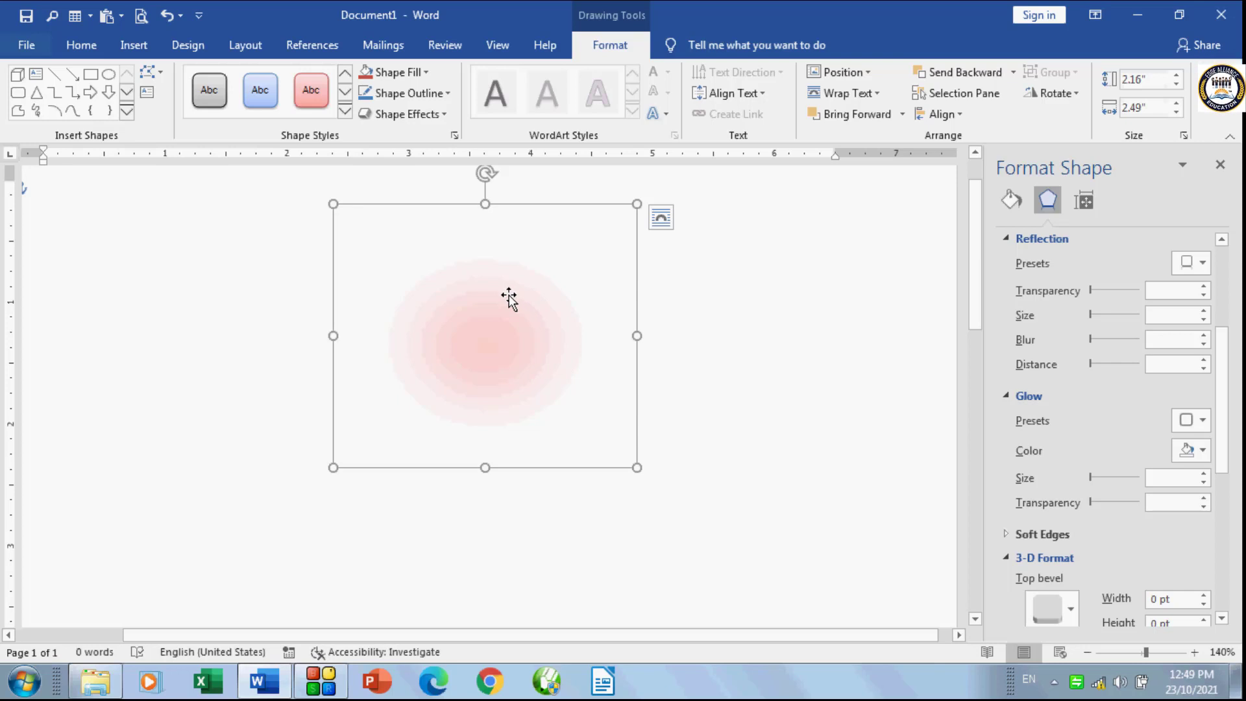
pyautogui.click(449, 117)
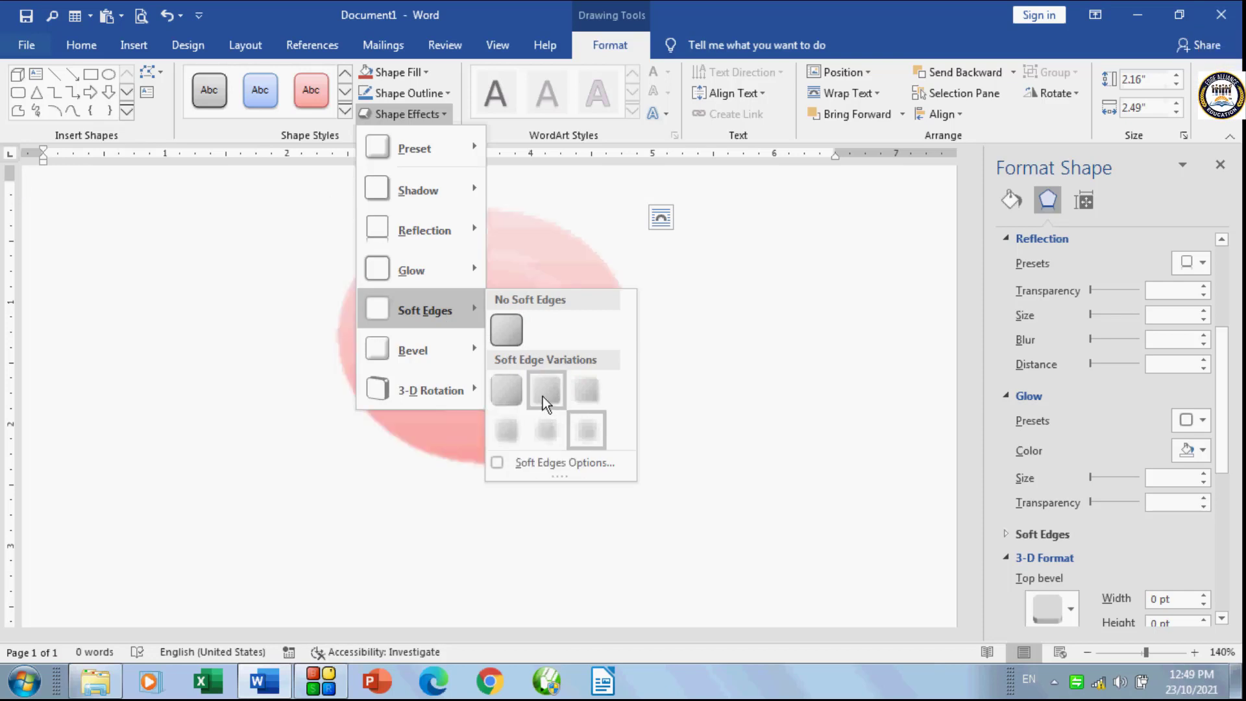
pyautogui.click(508, 441)
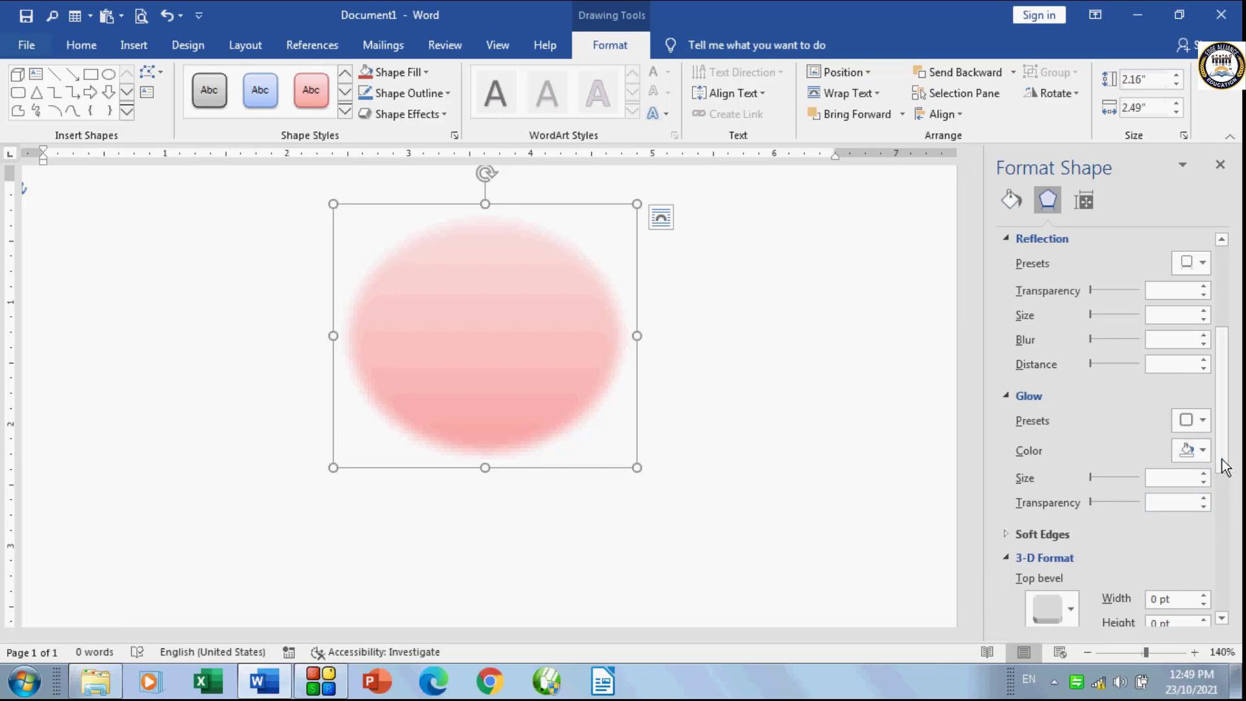
# Step: In the detailed soft edge settings, apply the 50 pt preset to the oval and replace it with 2.5 pt
pyautogui.scroll(-1, 1231, 500)
pyautogui.scroll(-5, 1231, 499)
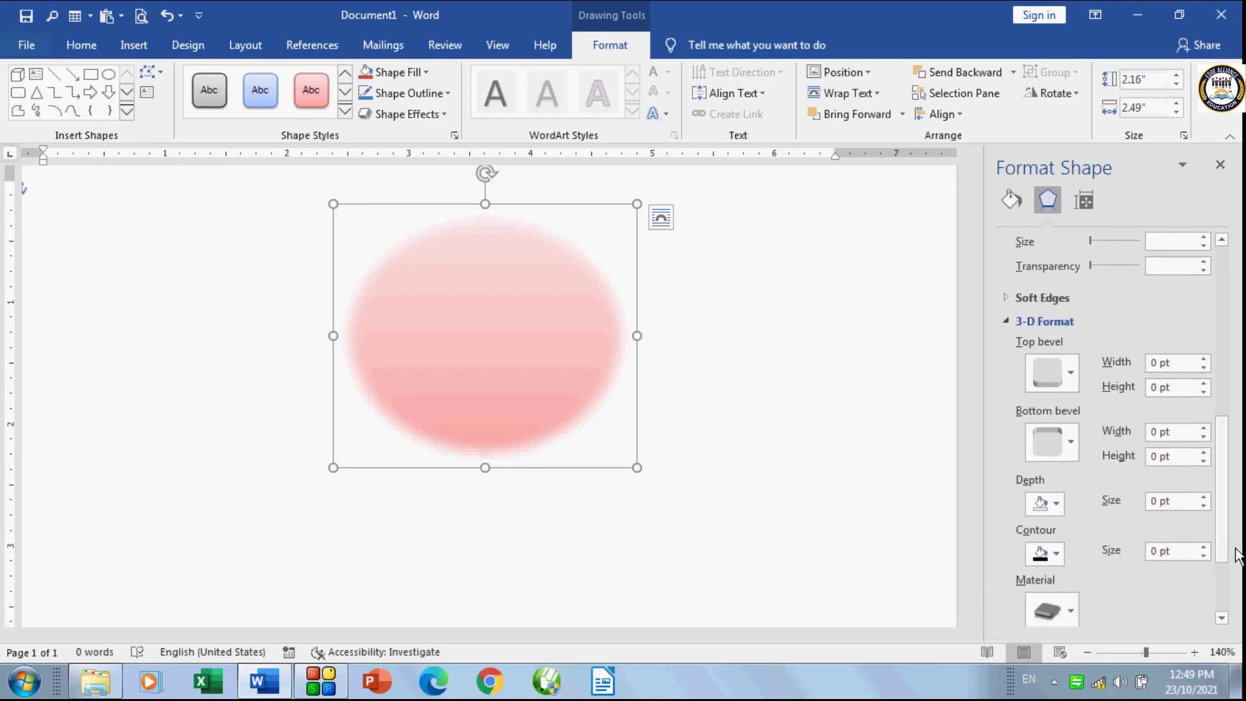
pyautogui.click(1048, 291)
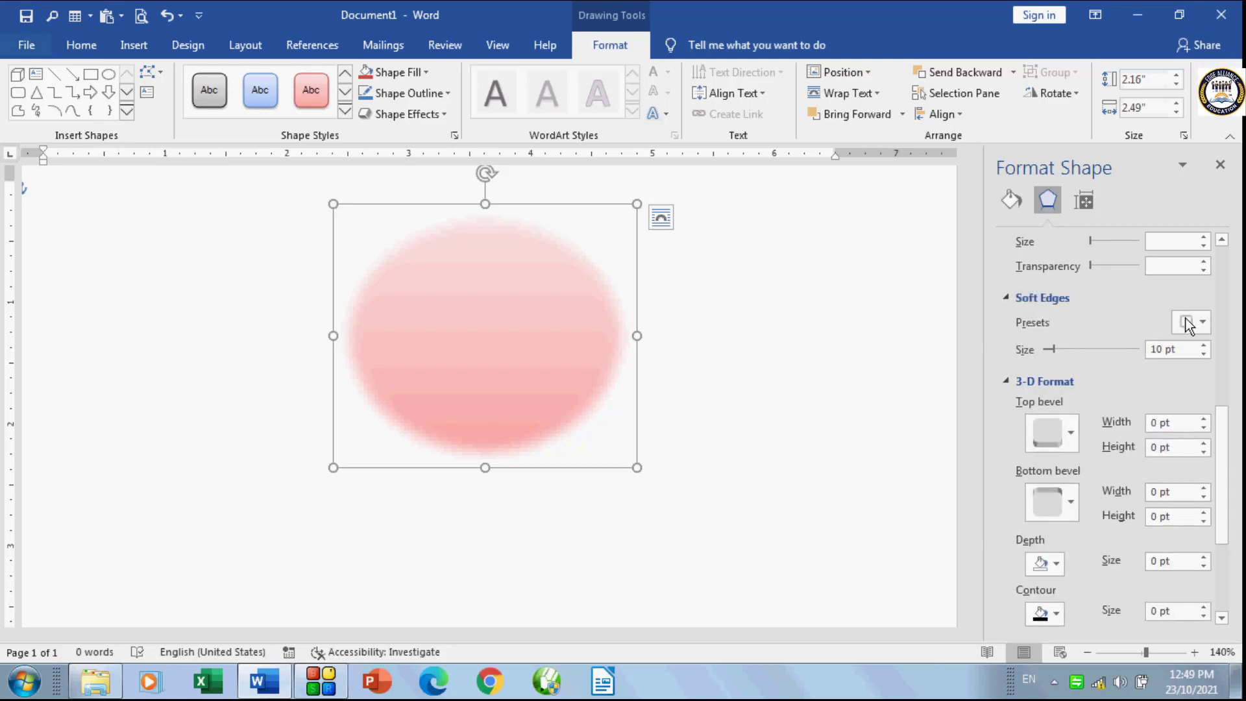
pyautogui.click(1204, 322)
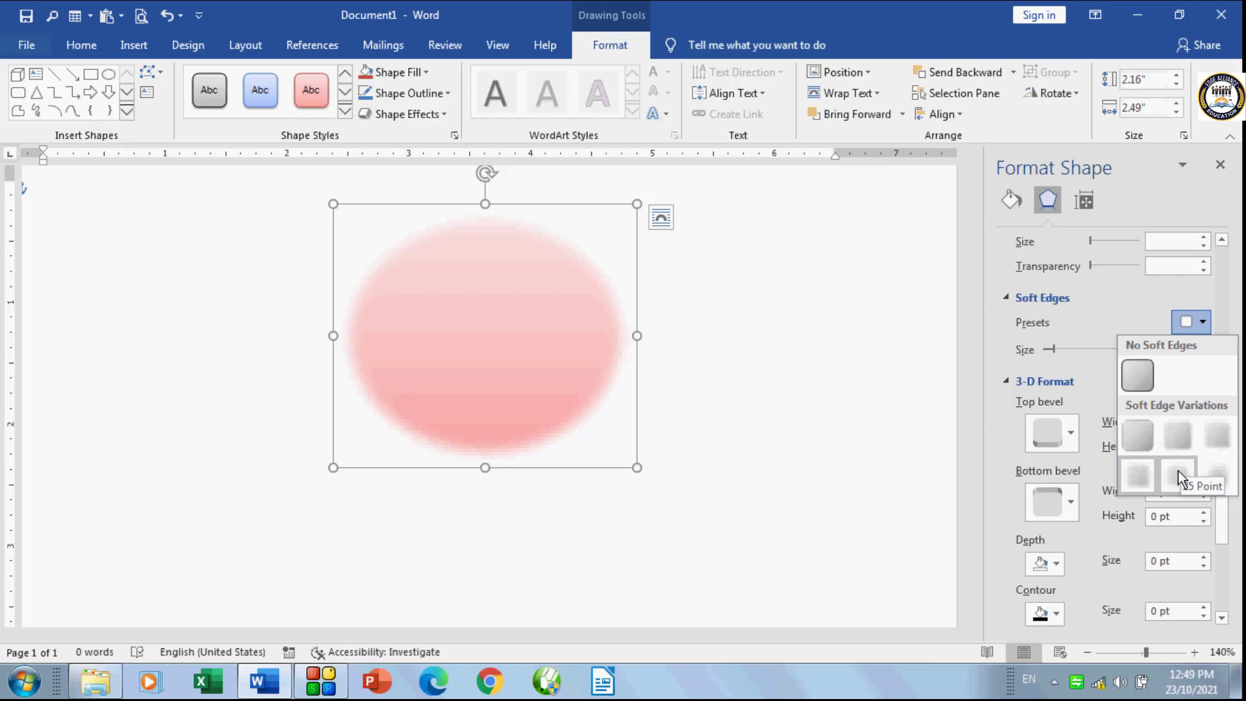
pyautogui.click(1218, 477)
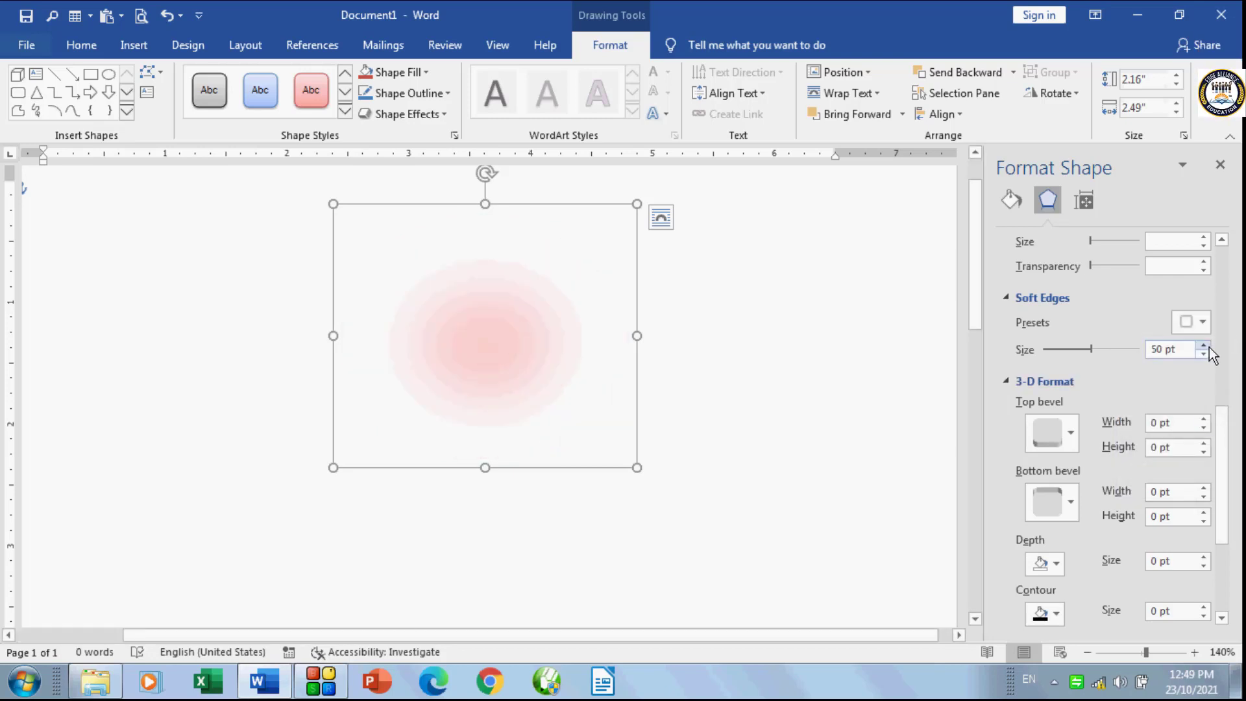
pyautogui.click(1203, 322)
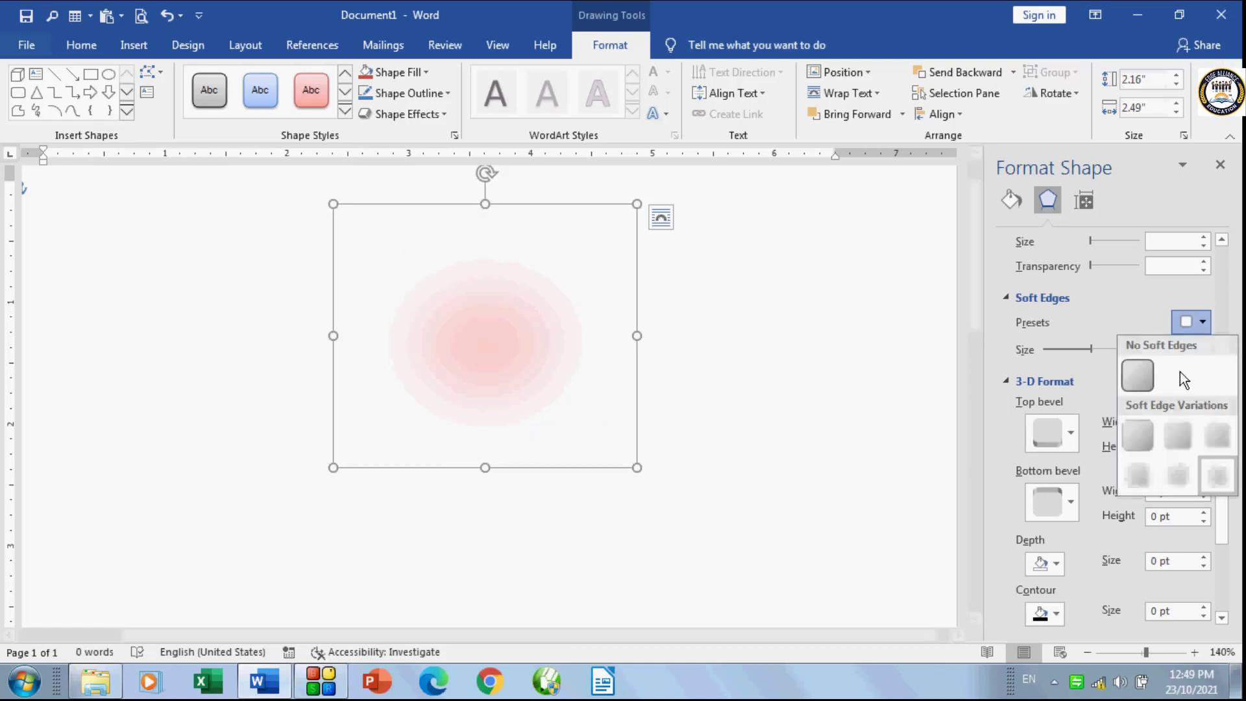
pyautogui.click(1166, 438)
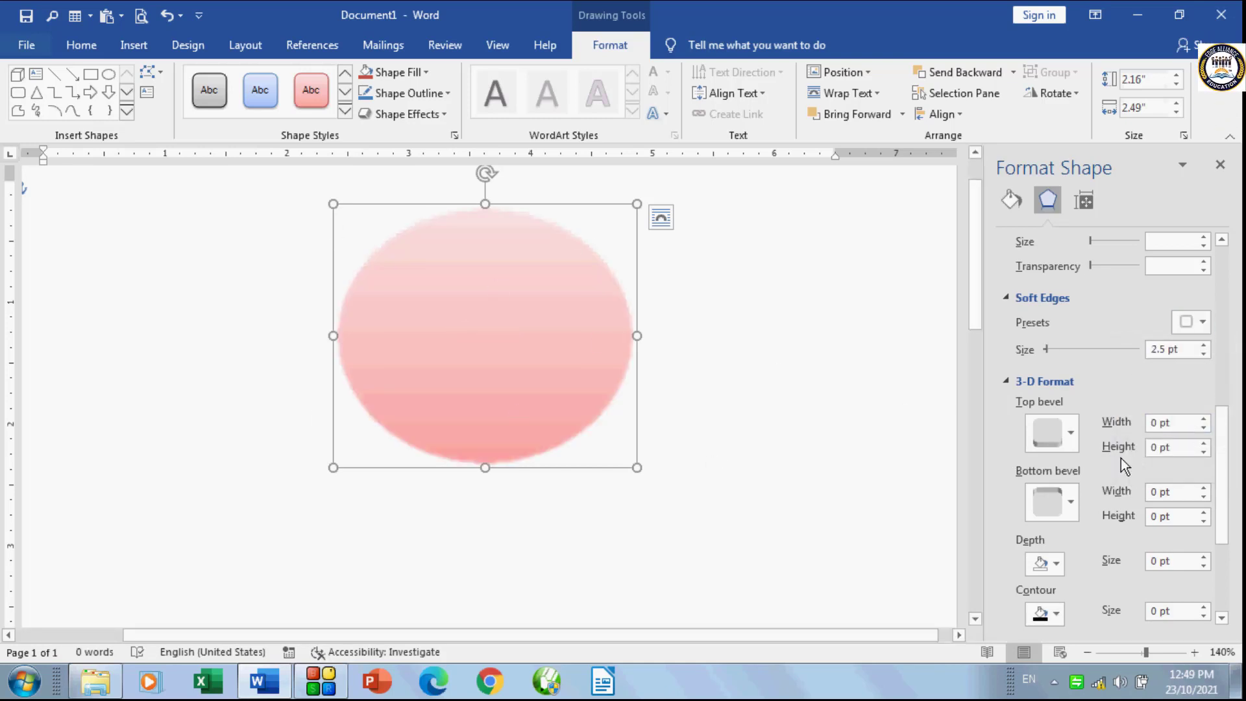
# Step: Apply the 10 pt soft edge preset to the oval and increase the soft edge size to 21 pt
pyautogui.click(1203, 322)
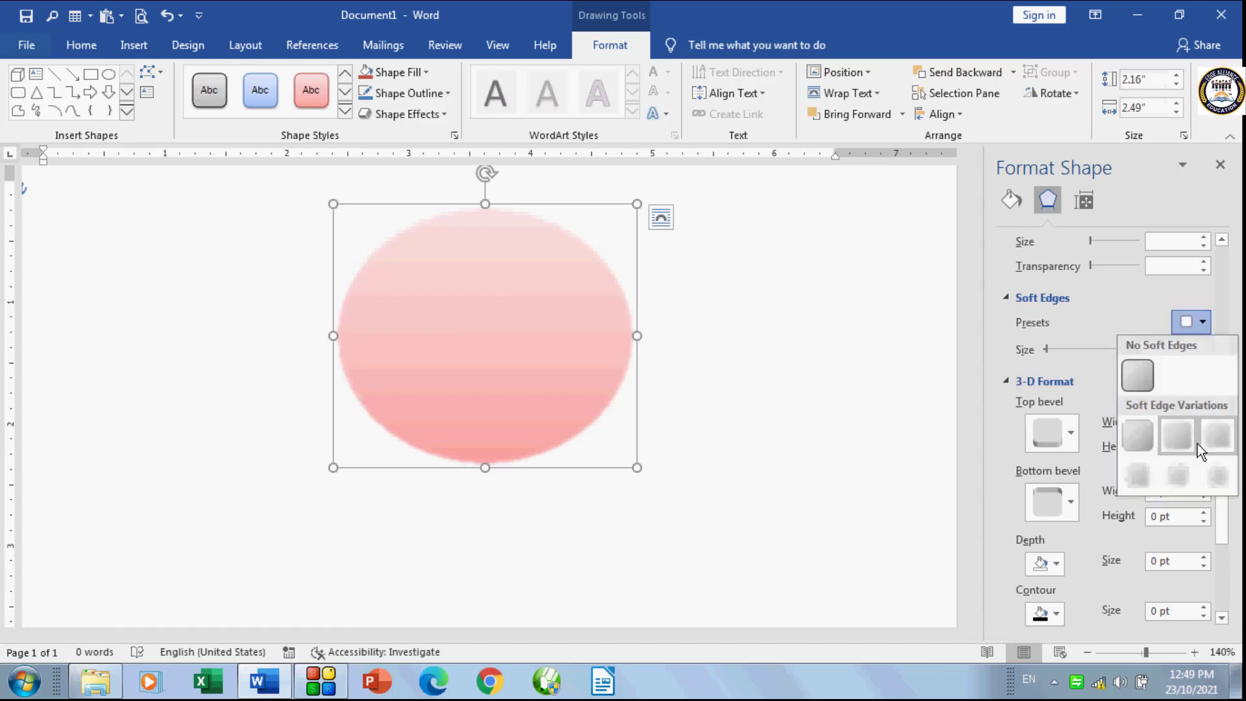
pyautogui.click(1135, 482)
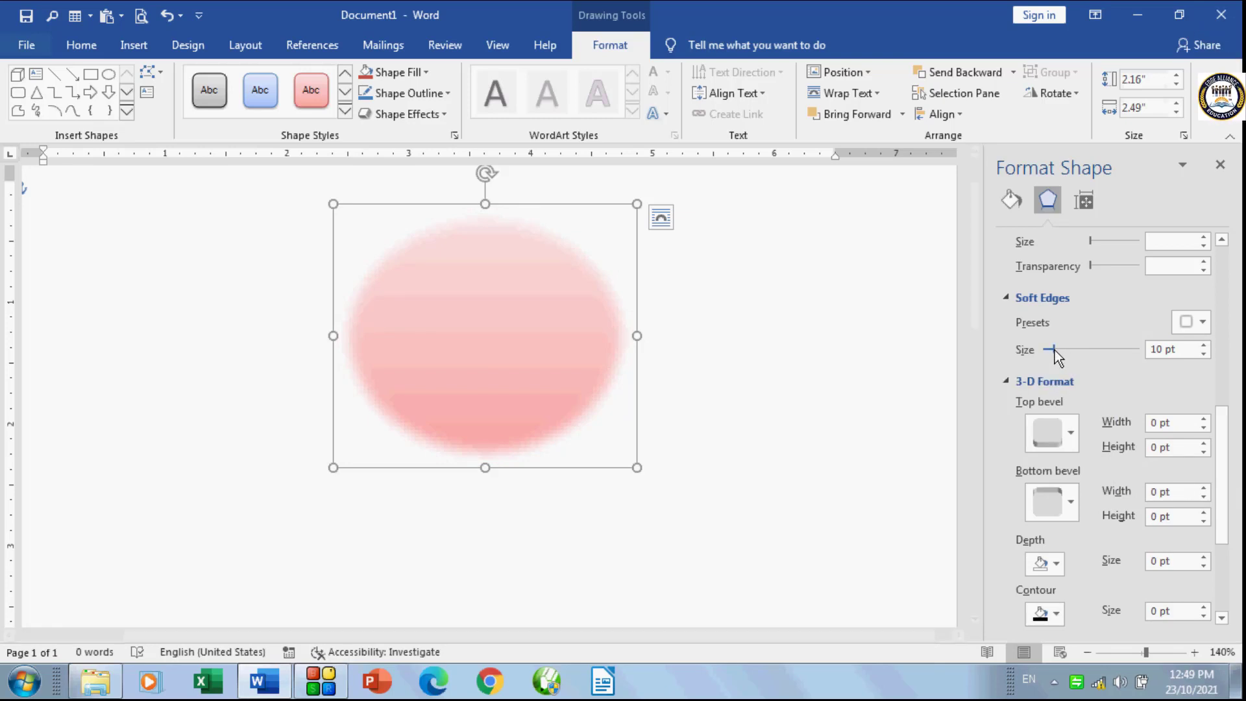
pyautogui.moveTo(1053, 349)
pyautogui.mouseDown()
pyautogui.moveTo(1068, 351)
pyautogui.moveTo(1056, 358)
pyautogui.mouseUp()
pyautogui.moveTo(1056, 359)
pyautogui.mouseDown()
pyautogui.moveTo(1080, 357)
pyautogui.moveTo(1051, 361)
pyautogui.moveTo(1076, 359)
pyautogui.moveTo(1064, 360)
pyautogui.mouseUp()
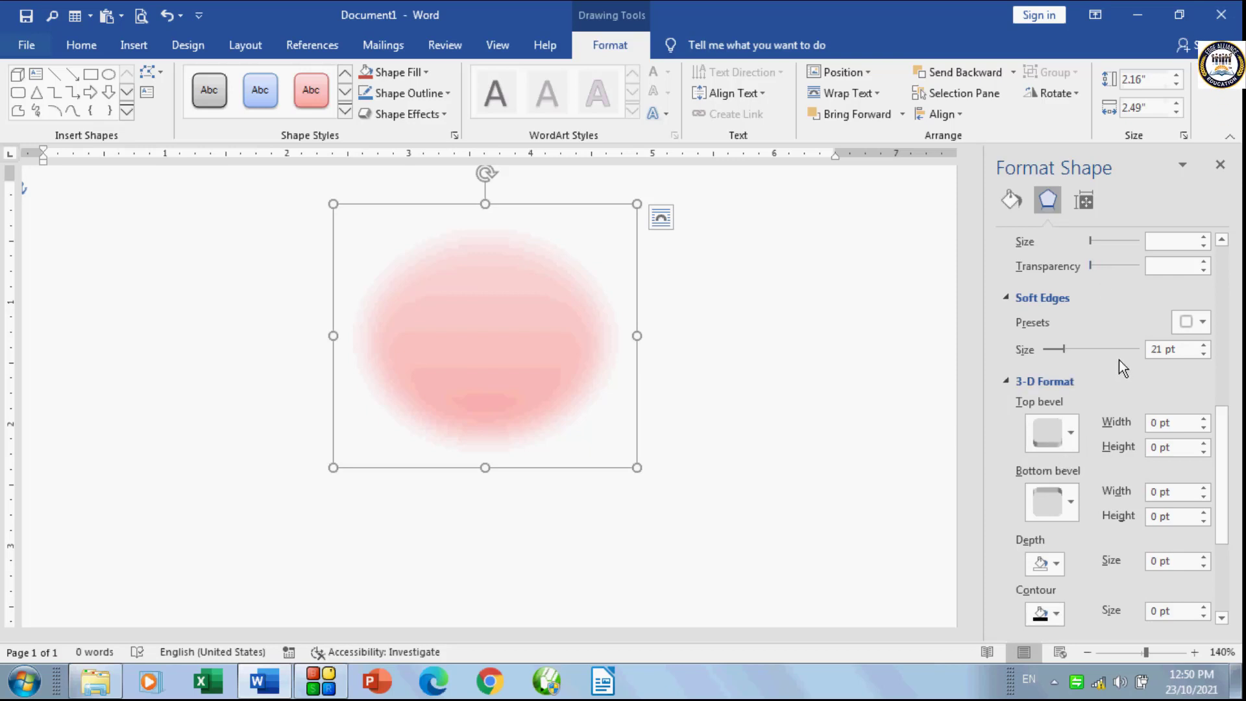
# Step: Remove the soft edges from the oval and close its formatting settings
pyautogui.click(1202, 322)
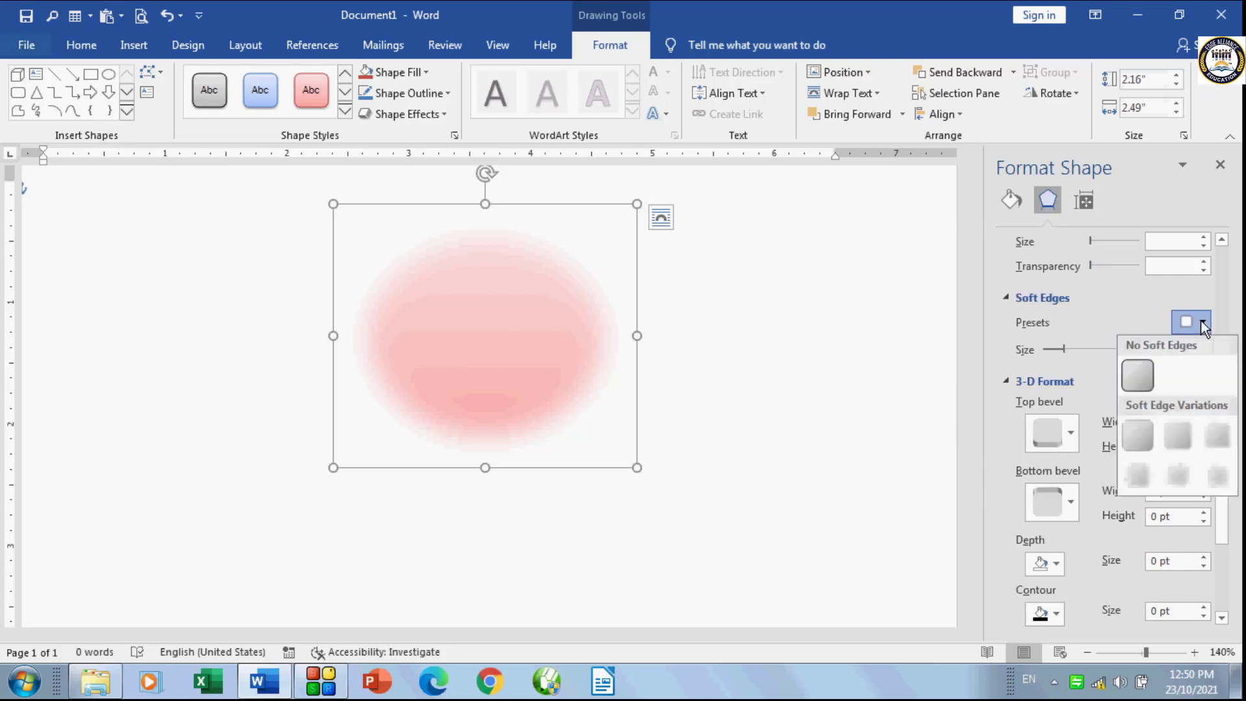
pyautogui.click(1132, 383)
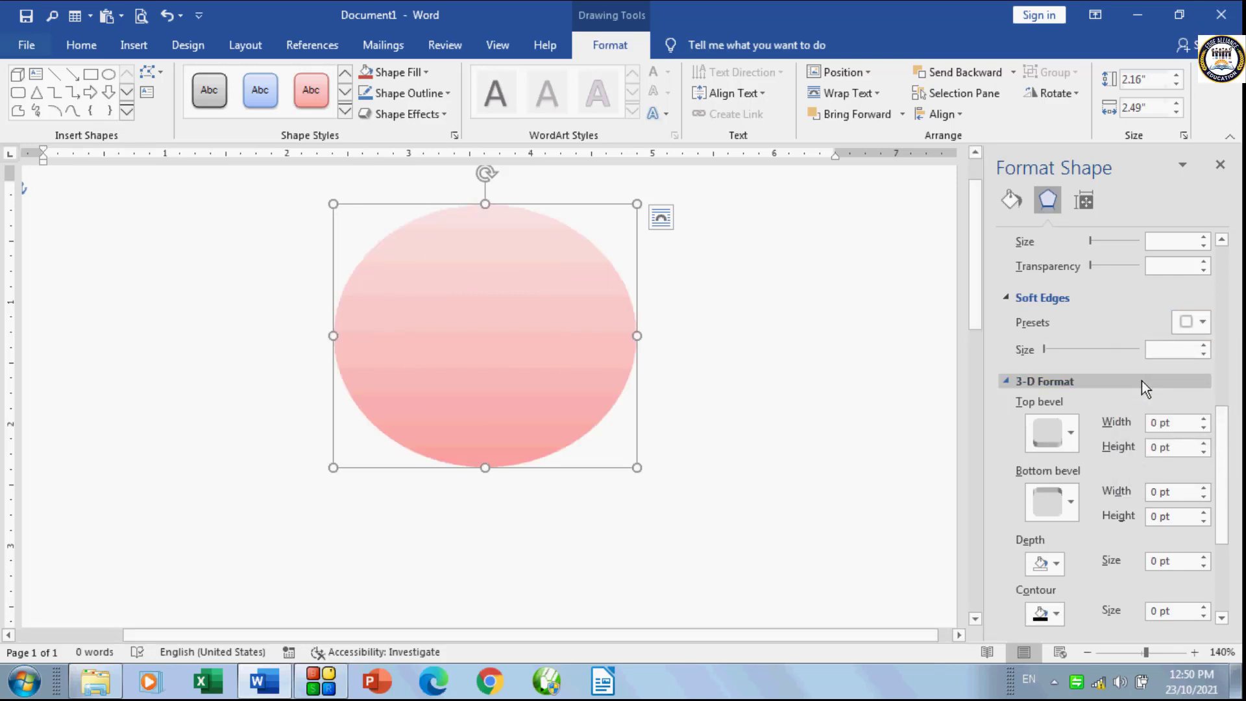
pyautogui.click(1220, 166)
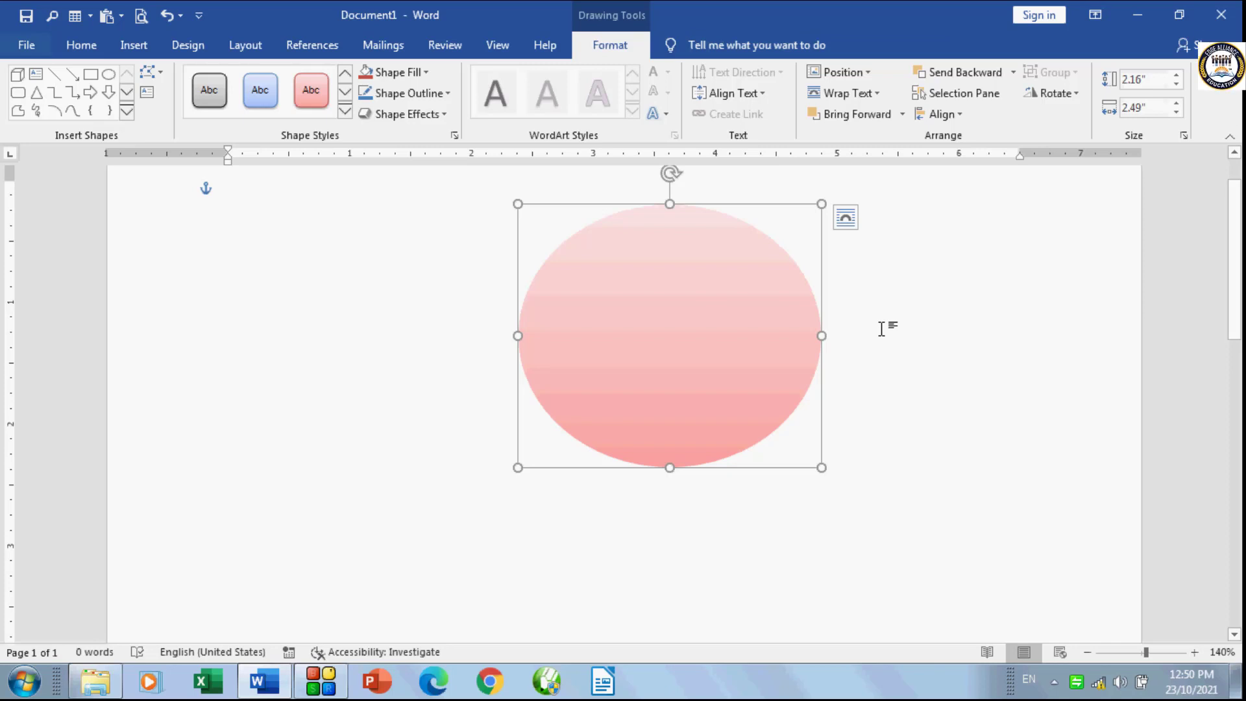
# Step: Apply the Hard Edge bevel effect to the oval
pyautogui.click(445, 115)
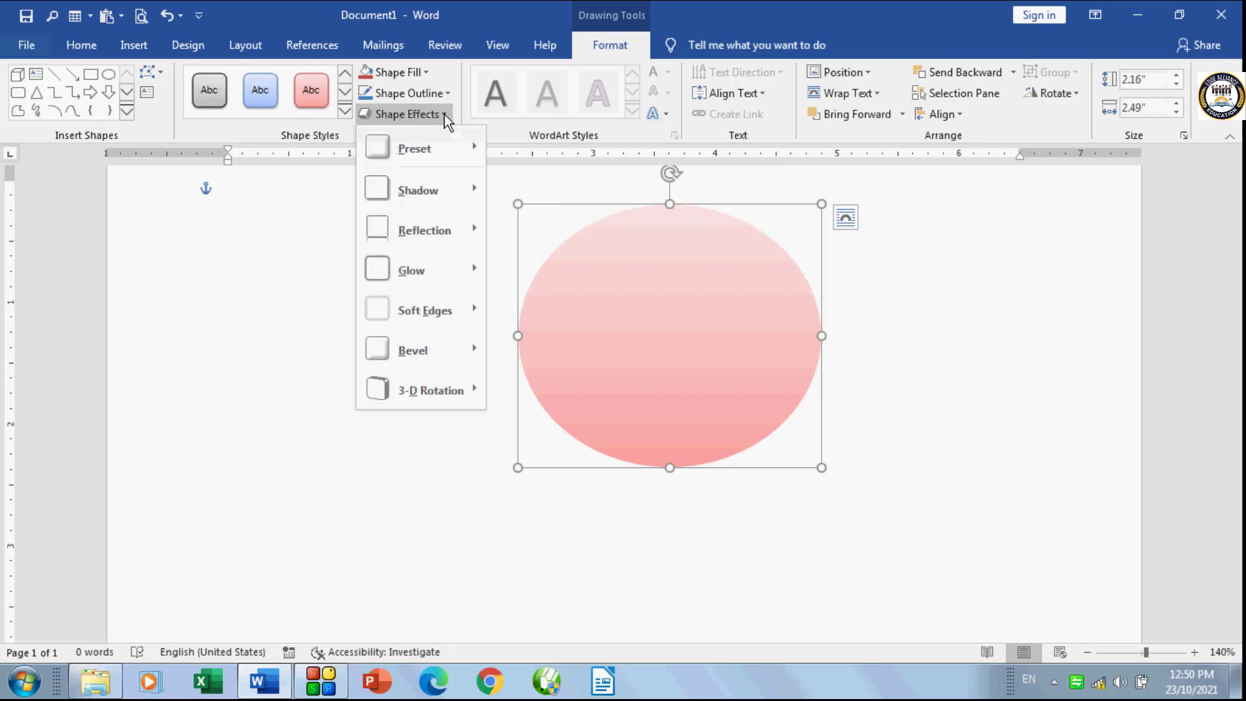
pyautogui.moveTo(443, 346)
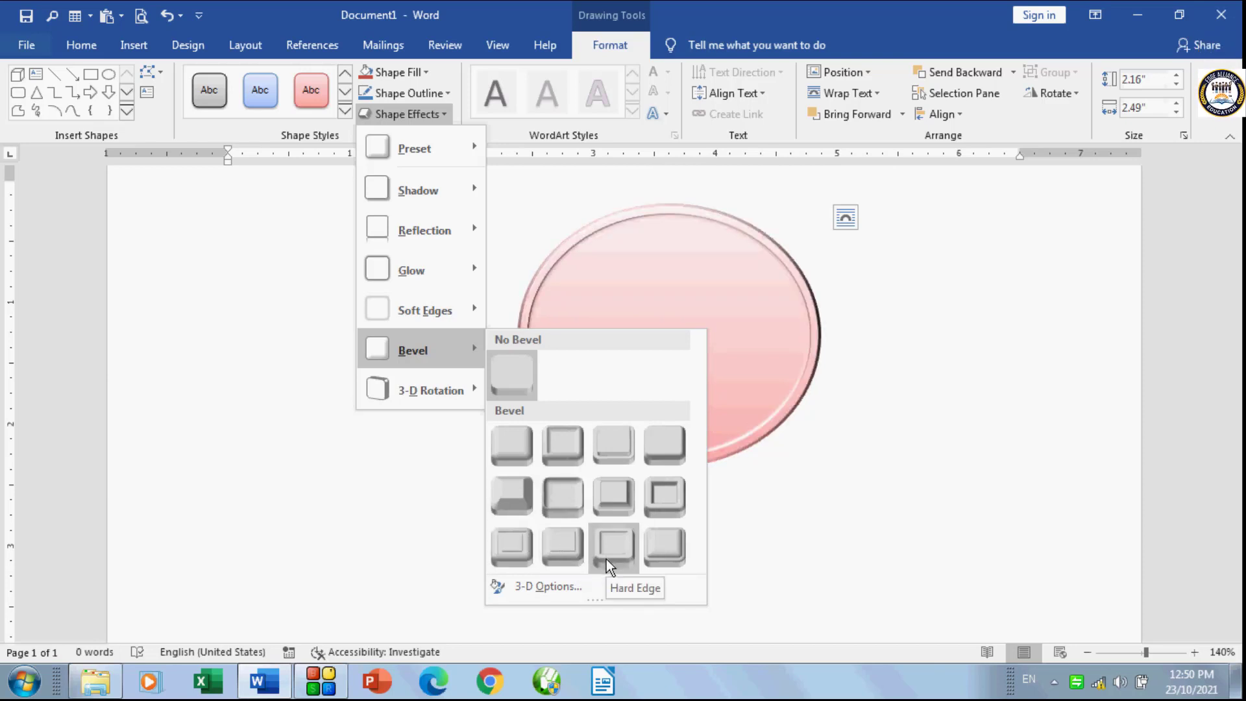
pyautogui.click(621, 545)
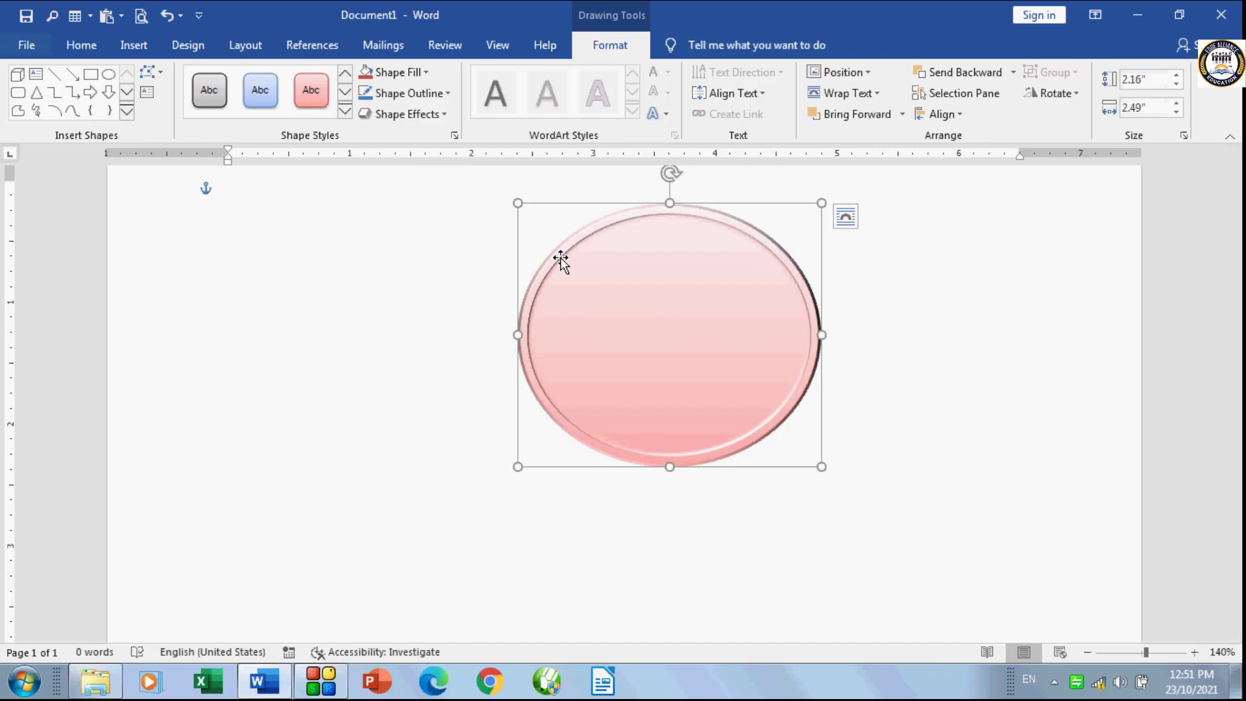
# Step: Open the oval's detailed 3-D format settings and switch its top bevel to the rounded preset 12 pt wide and 4 pt high
pyautogui.click(443, 115)
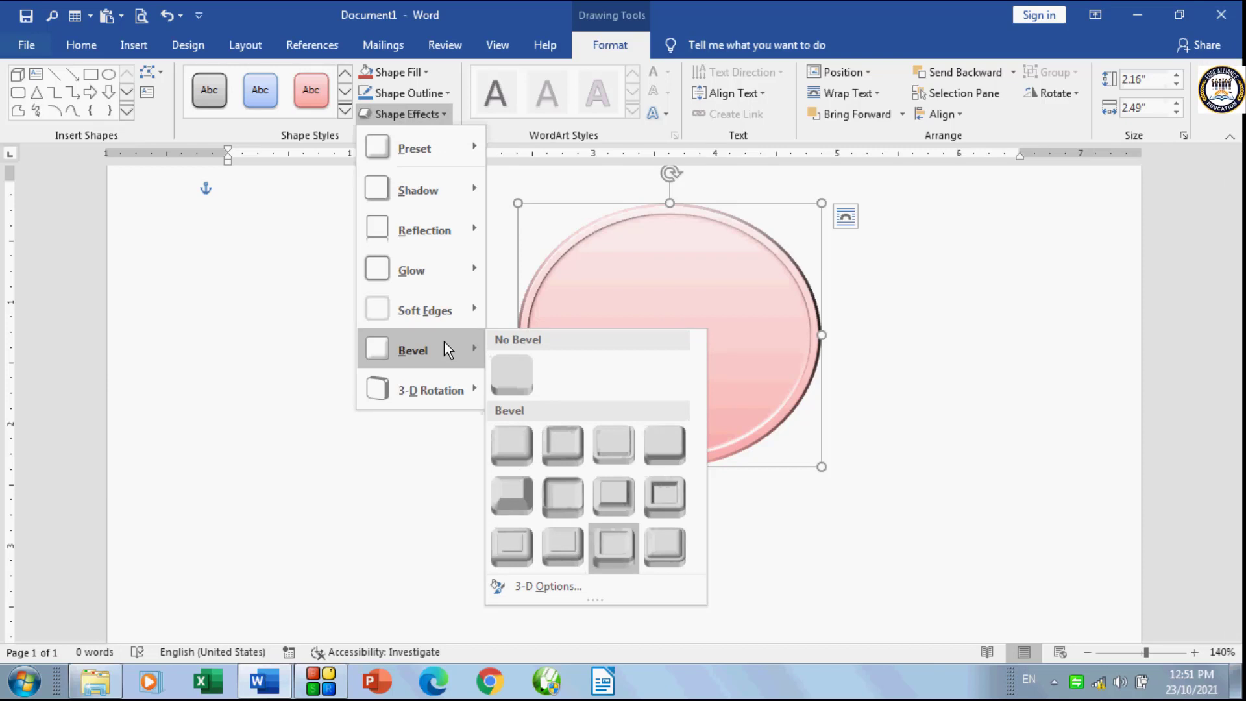
pyautogui.click(561, 588)
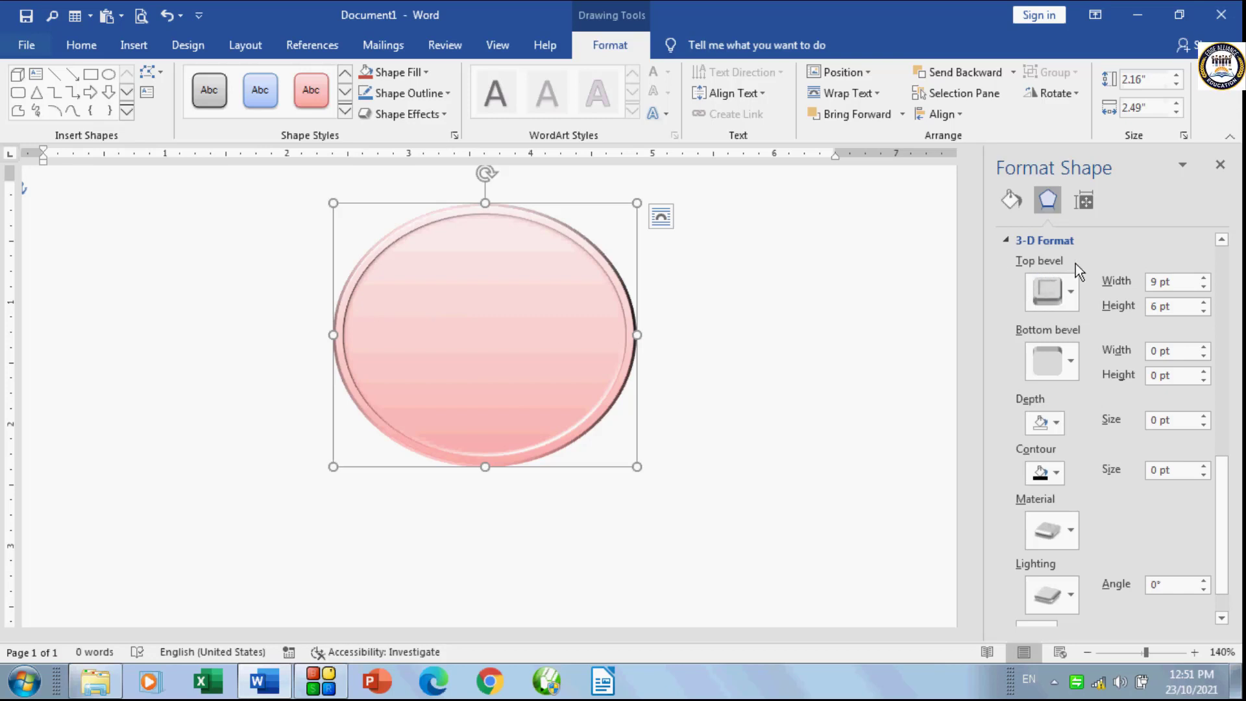
pyautogui.click(1072, 291)
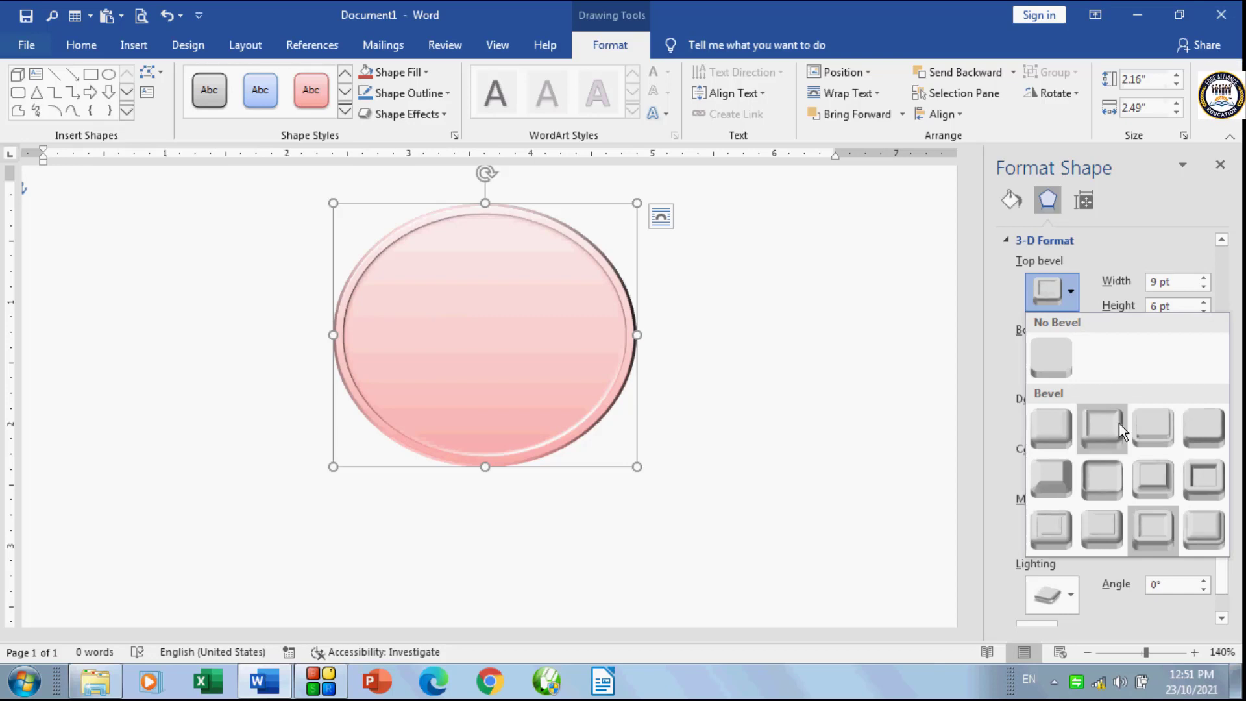
pyautogui.click(1110, 469)
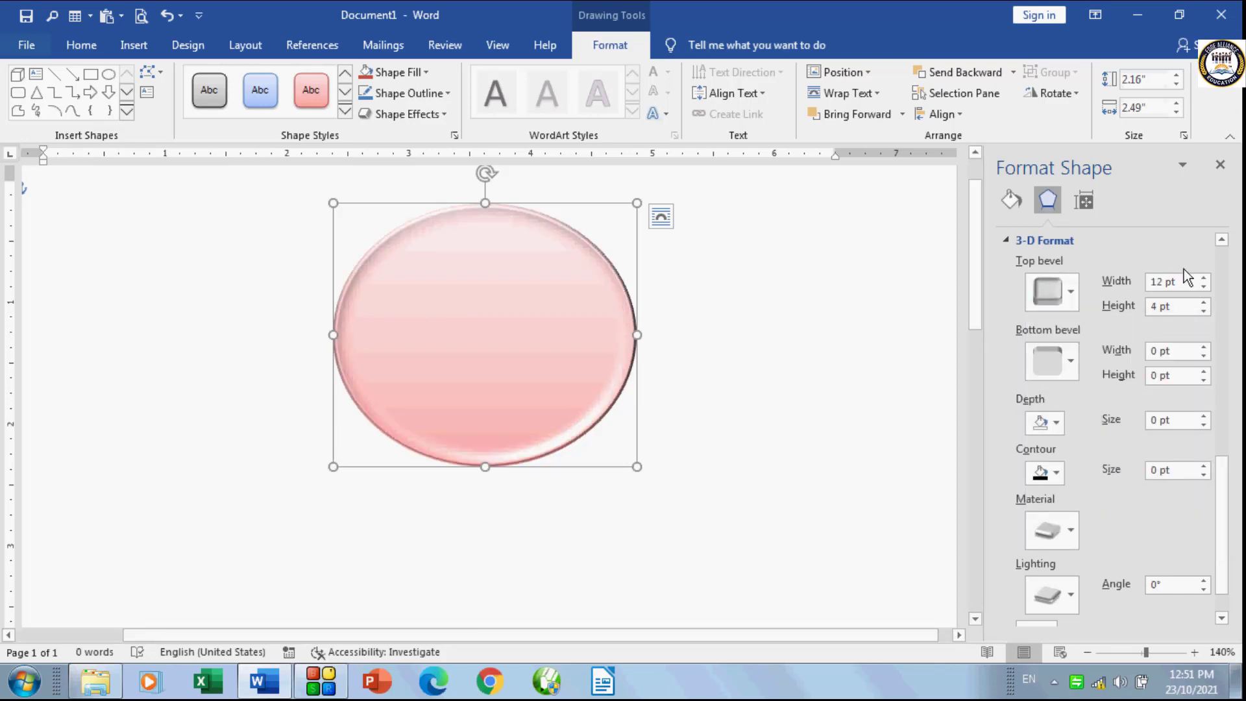
# Step: Increase the width of the oval's top bevel to 33.5 pt
pyautogui.click(1201, 279)
pyautogui.click(1201, 279)
pyautogui.click(1201, 279)
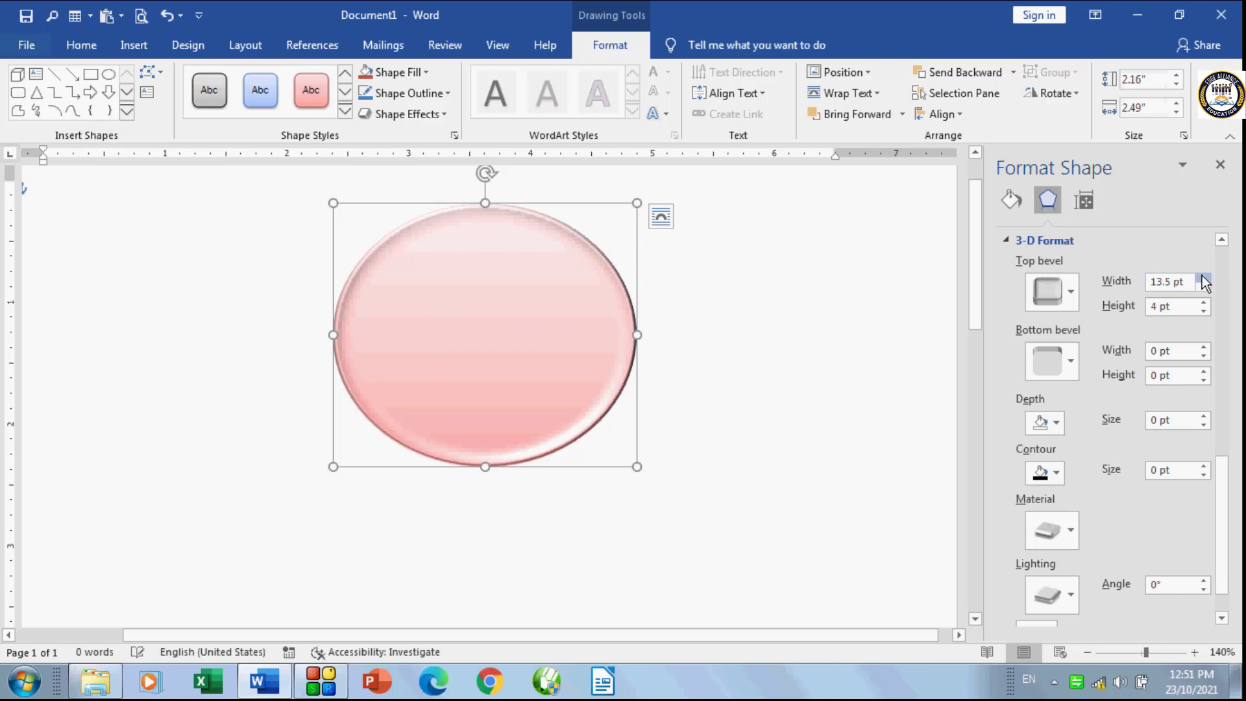
pyautogui.click(1201, 279)
pyautogui.click(1201, 279)
pyautogui.click(1201, 279)
pyautogui.click(1201, 279)
pyautogui.click(1201, 279)
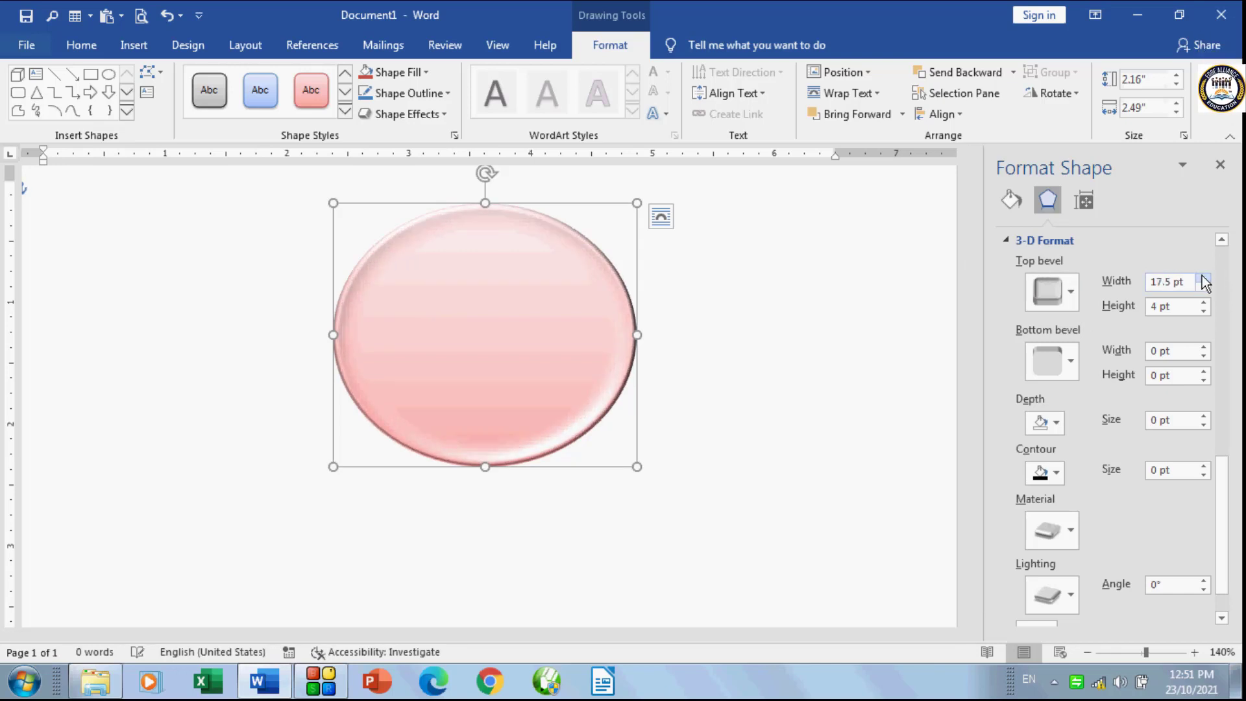
pyautogui.click(1201, 279)
pyautogui.click(1201, 279)
pyautogui.click(1200, 279)
pyautogui.click(1201, 279)
pyautogui.click(1200, 279)
pyautogui.click(1201, 279)
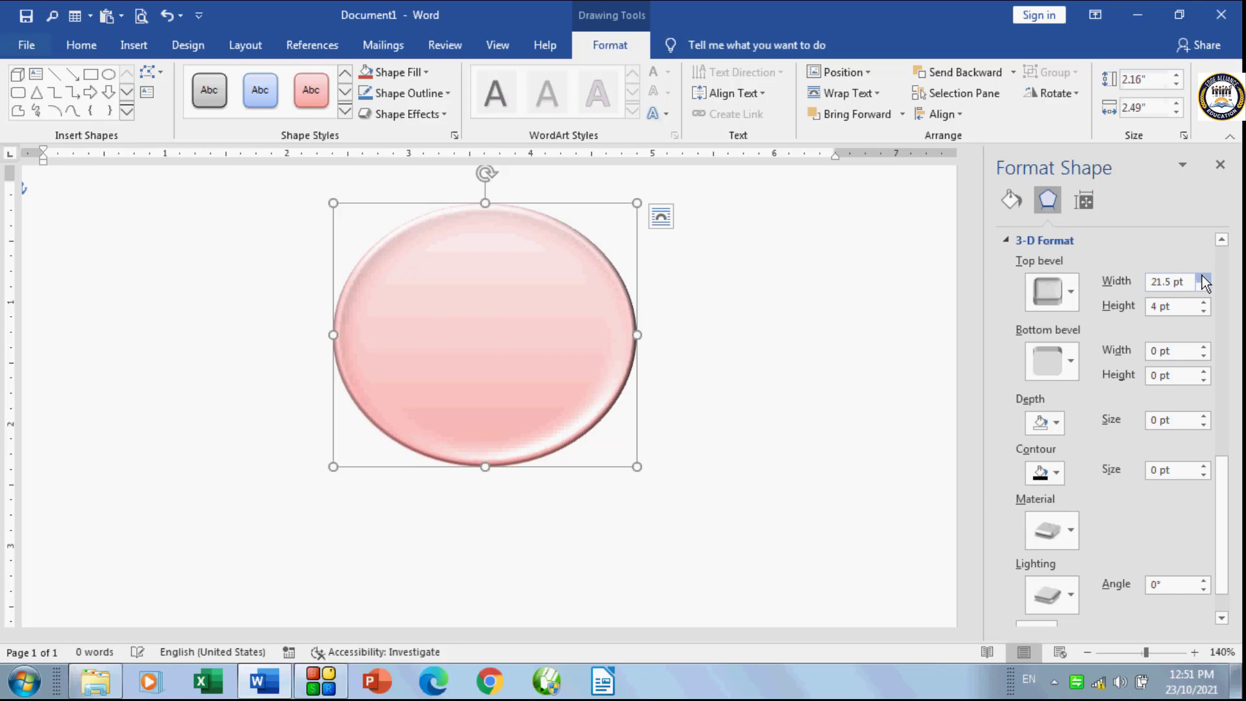
pyautogui.click(1201, 279)
pyautogui.click(1201, 279)
pyautogui.click(1201, 279)
pyautogui.click(1201, 279)
pyautogui.click(1201, 279)
pyautogui.click(1201, 279)
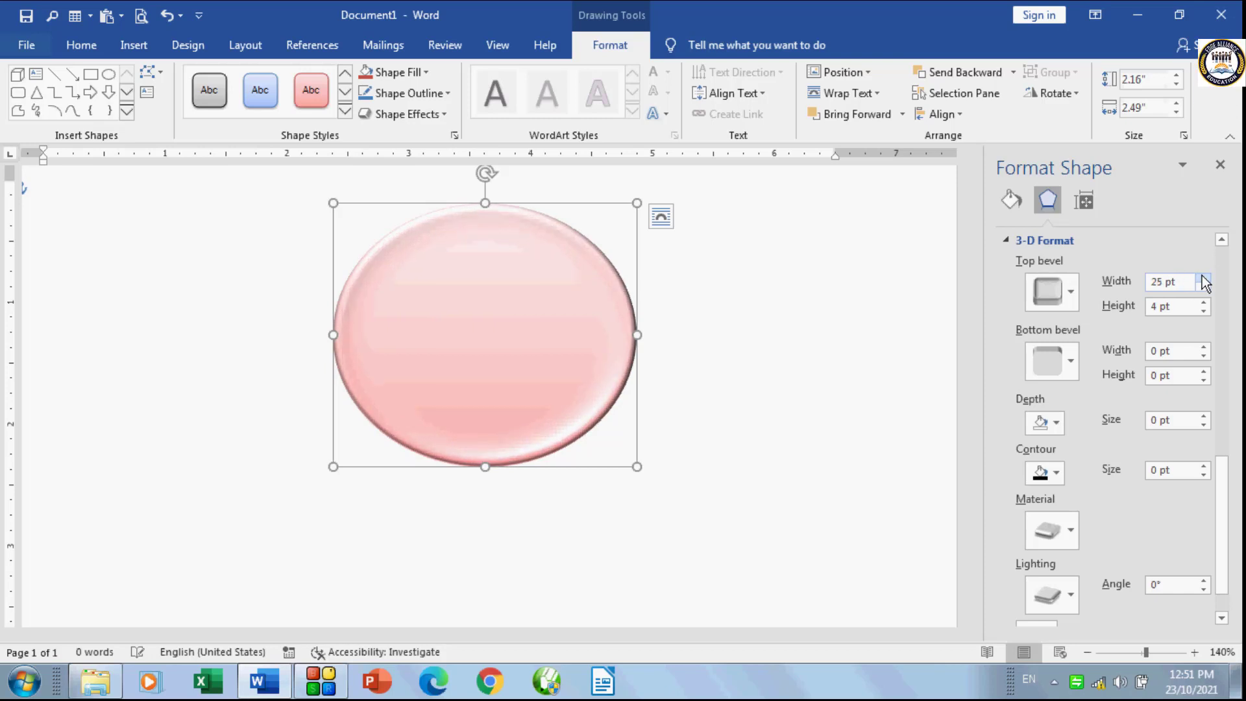
pyautogui.click(1201, 279)
pyautogui.click(1201, 279)
pyautogui.click(1201, 279)
pyautogui.click(1201, 279)
pyautogui.click(1200, 279)
pyautogui.click(1201, 279)
pyautogui.click(1201, 279)
pyautogui.click(1201, 279)
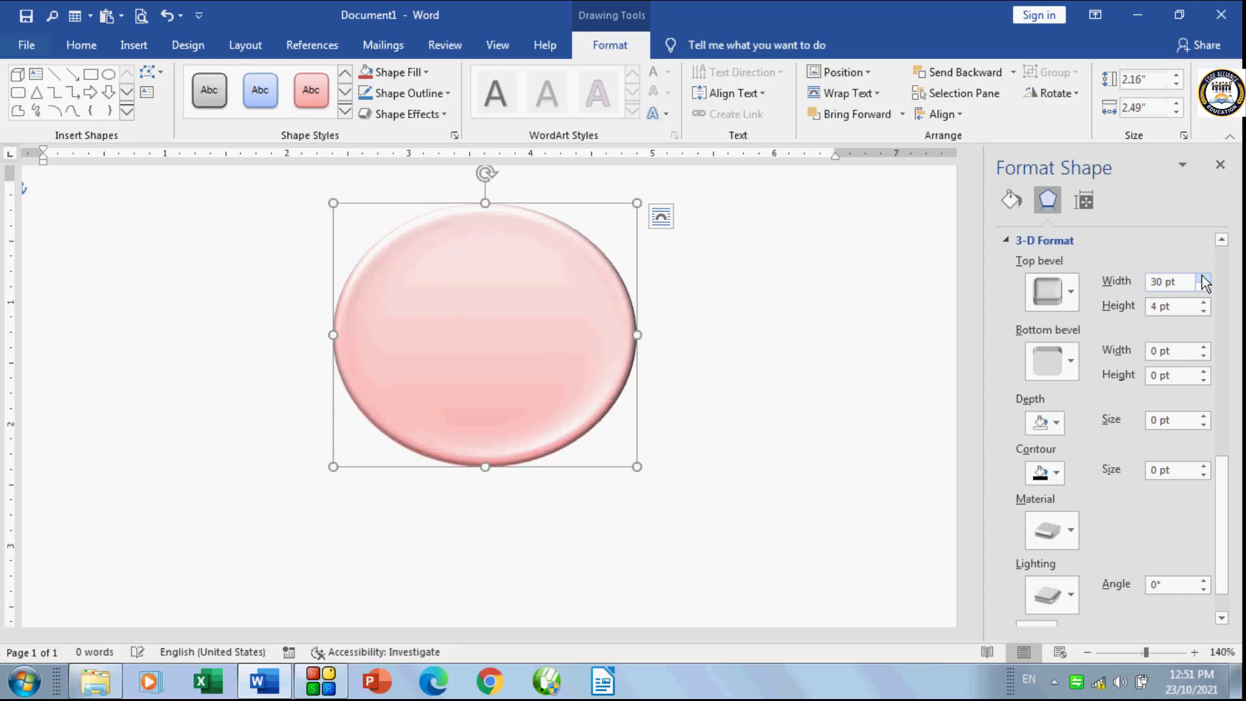
pyautogui.click(1201, 279)
pyautogui.click(1201, 279)
pyautogui.click(1201, 279)
pyautogui.click(1201, 279)
pyautogui.click(1201, 279)
pyautogui.click(1201, 279)
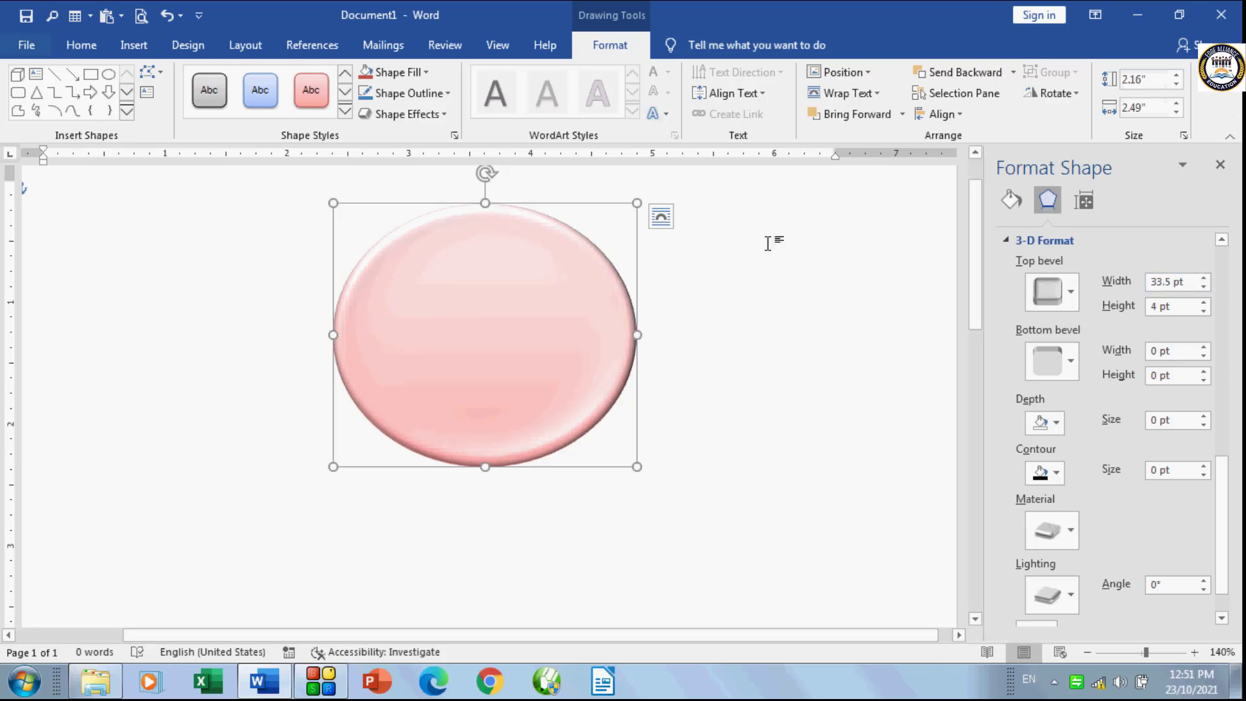
# Step: Increase the height of the oval's top bevel to 11.5 pt
pyautogui.click(1204, 302)
pyautogui.click(1203, 303)
pyautogui.click(1204, 302)
pyautogui.click(1204, 302)
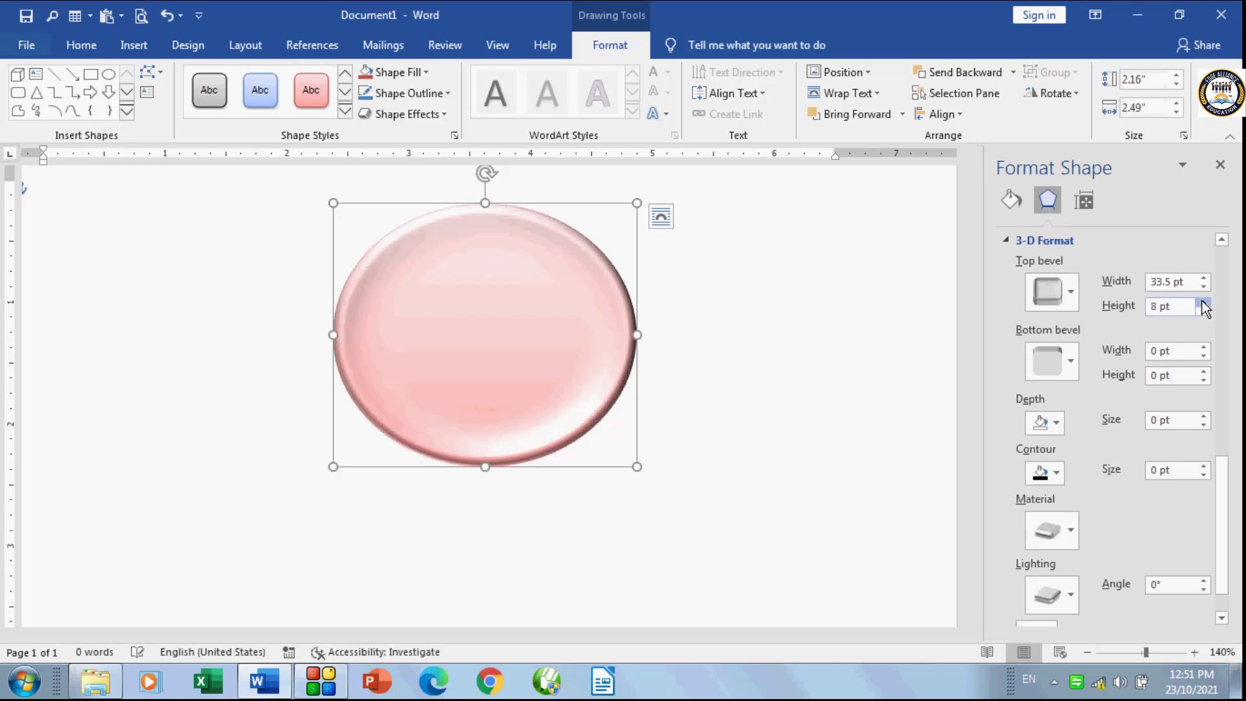
pyautogui.click(1204, 302)
pyautogui.click(1204, 302)
pyautogui.click(1204, 303)
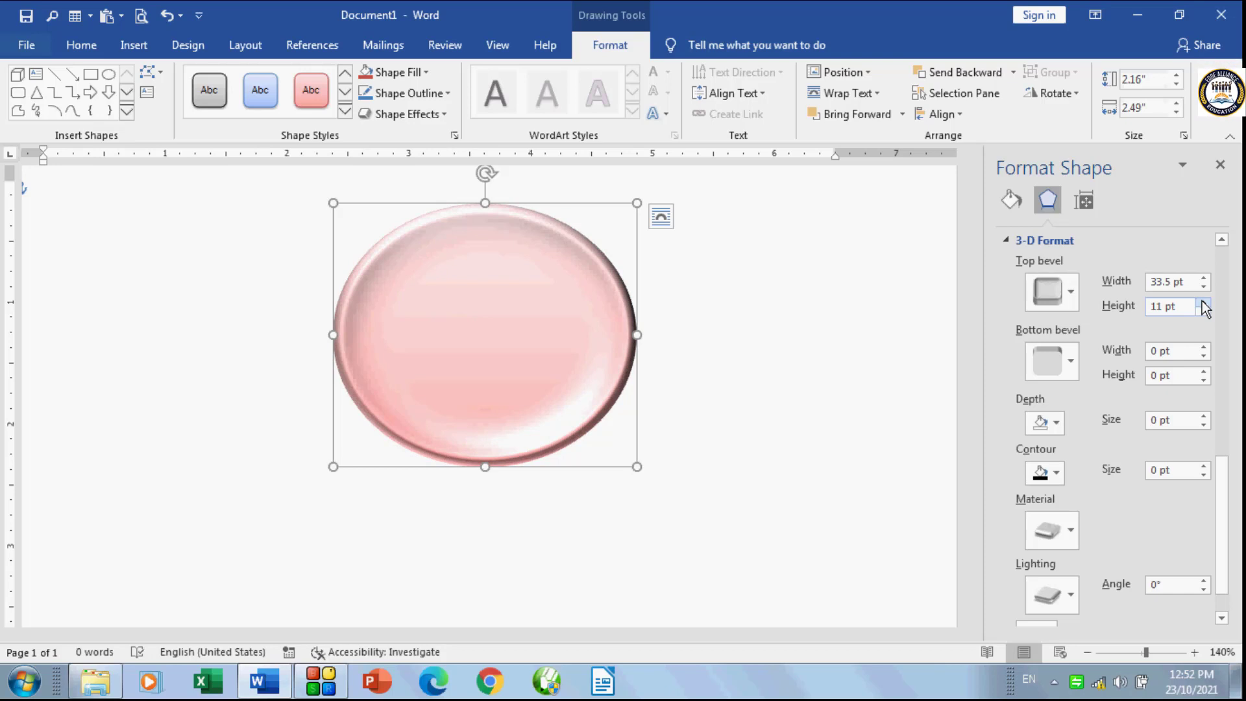
pyautogui.click(1203, 302)
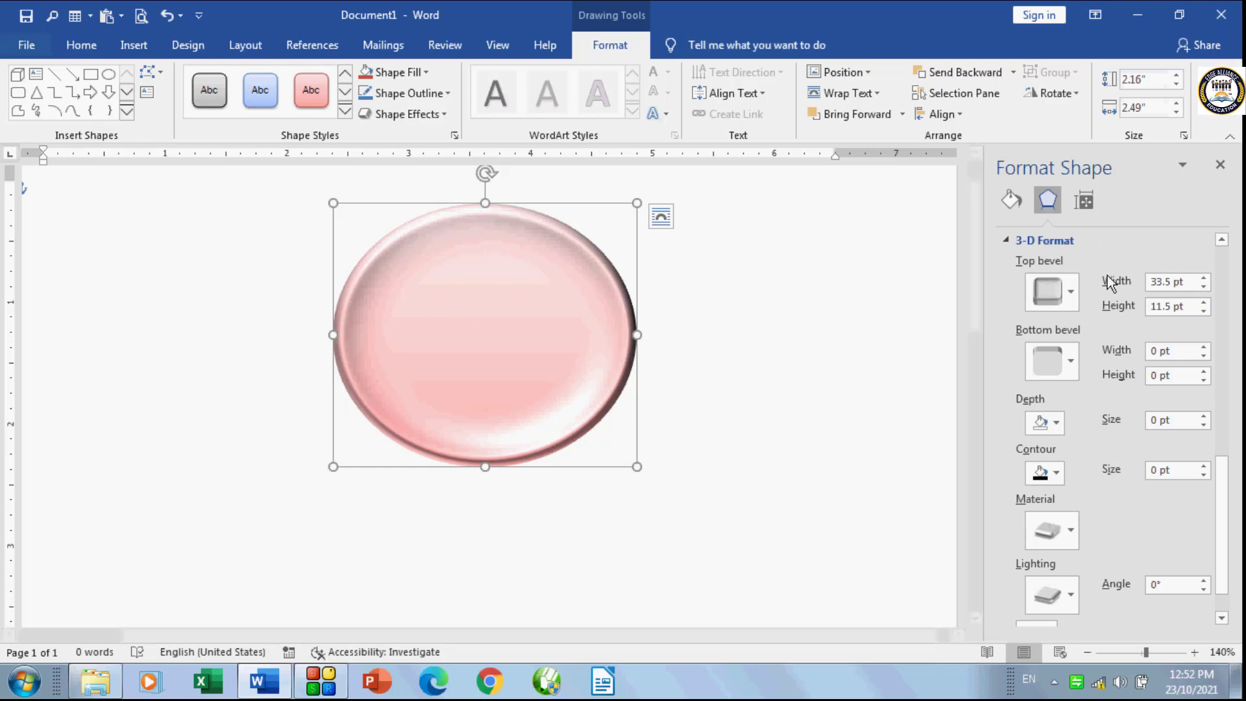
# Step: Remove the oval's top bevel and apply the bottom bevel preset 12 pt wide and 4 pt high
pyautogui.click(1072, 292)
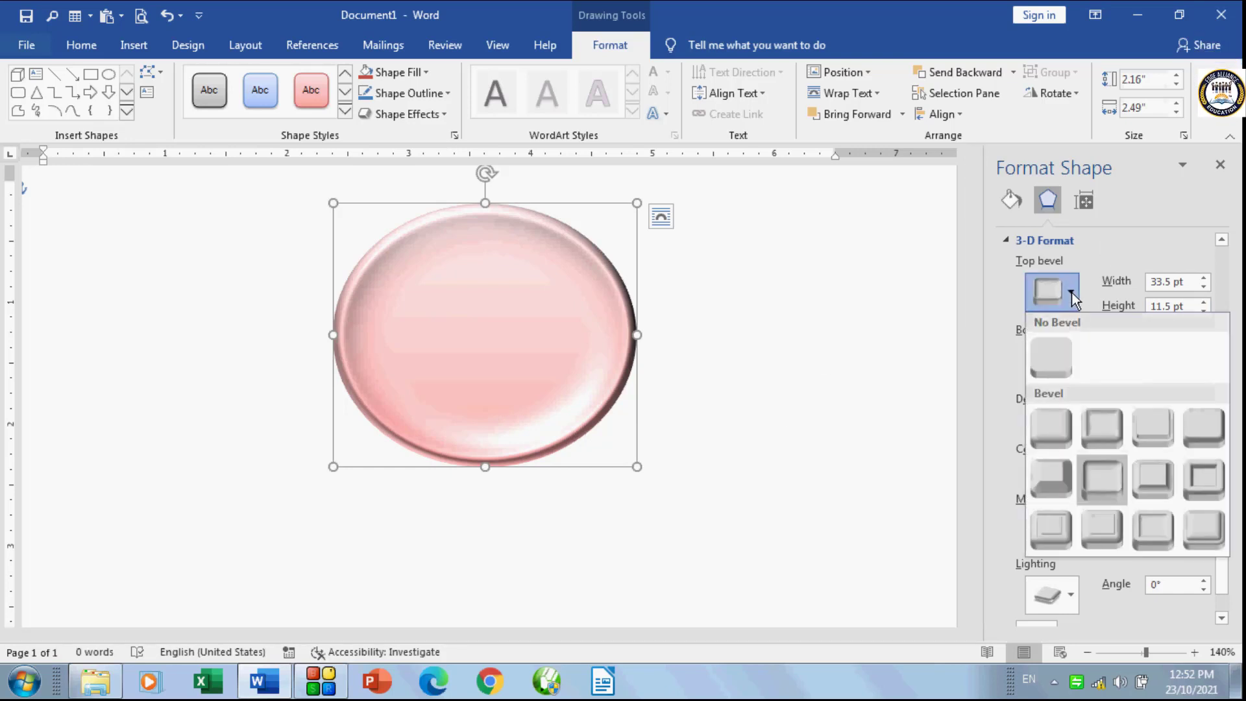
pyautogui.click(1051, 359)
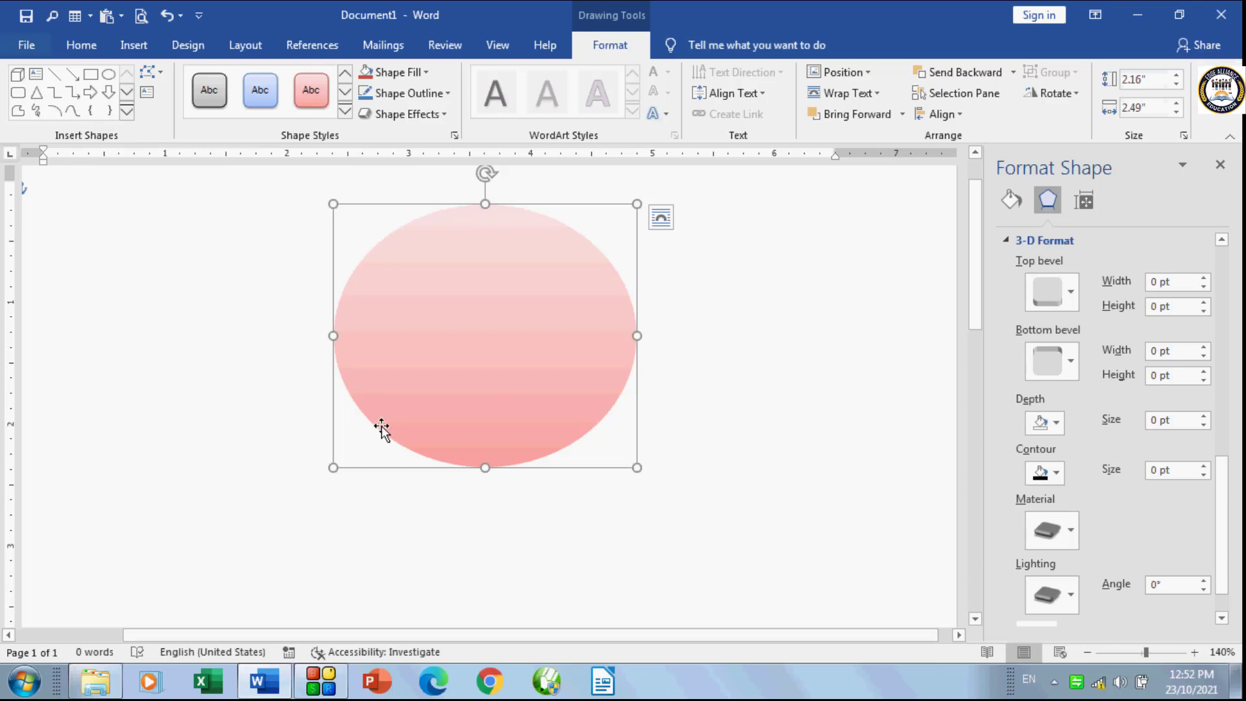
pyautogui.click(1069, 363)
pyautogui.click(1069, 363)
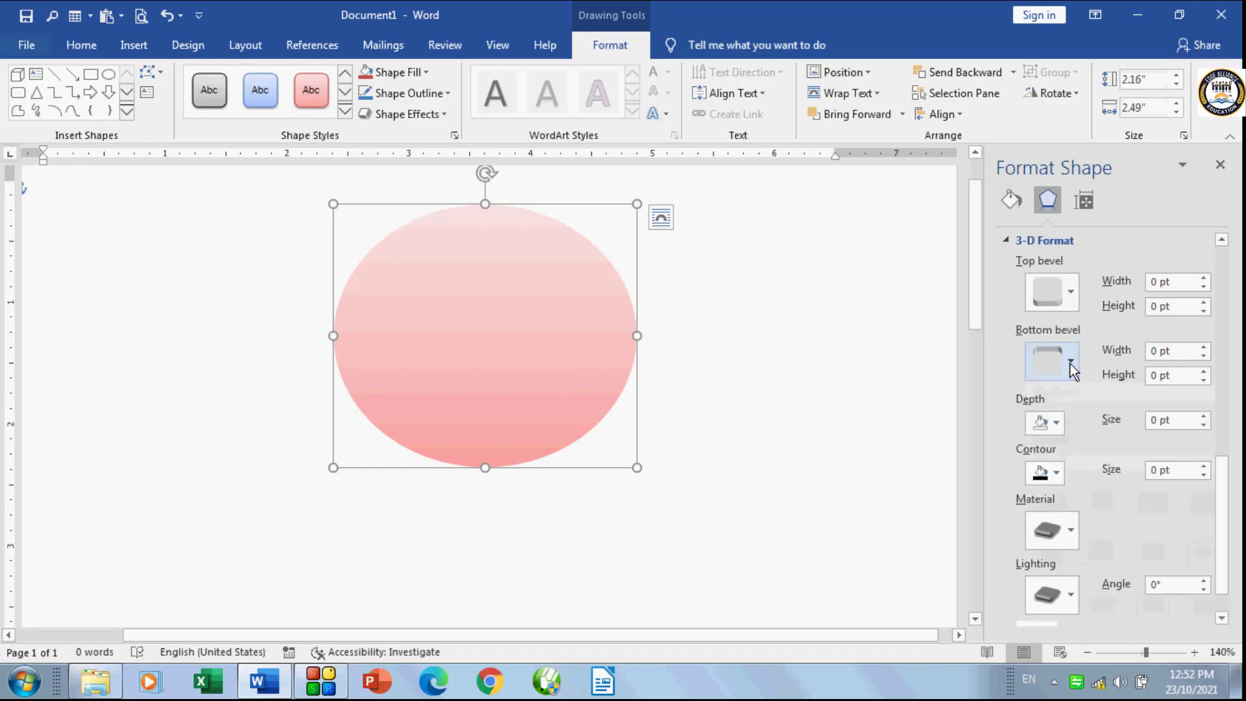
pyautogui.click(1070, 363)
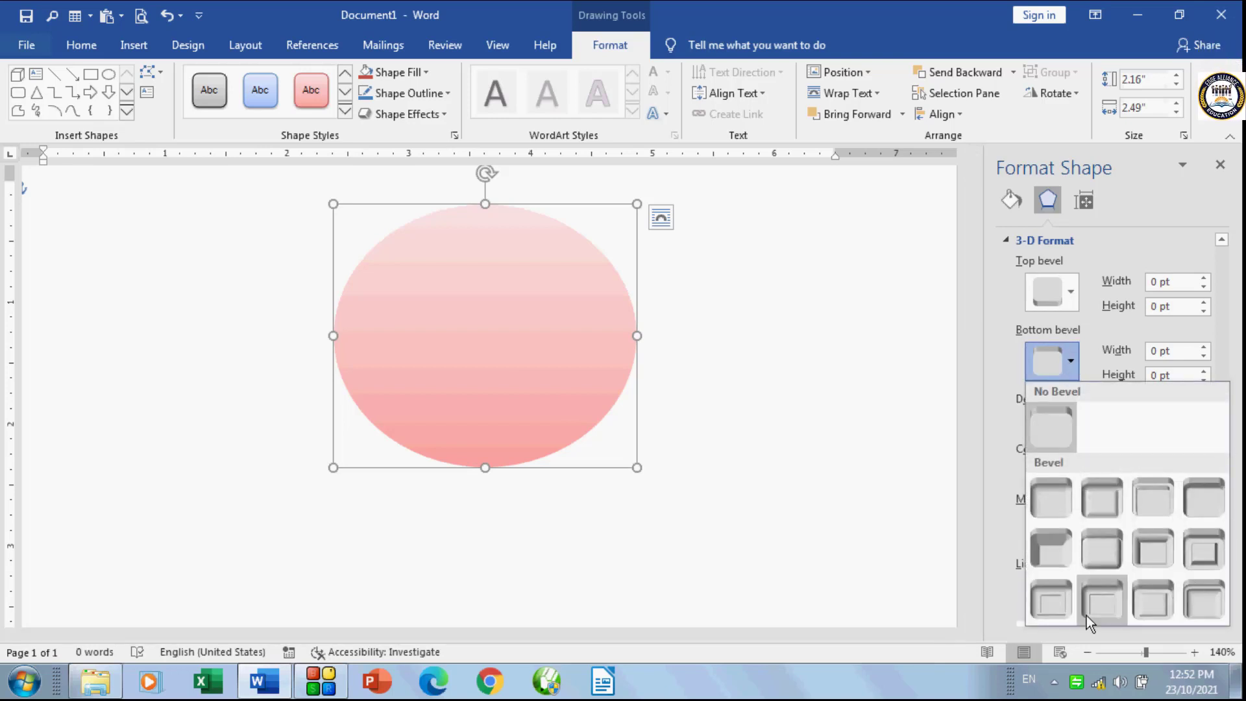
pyautogui.click(1094, 551)
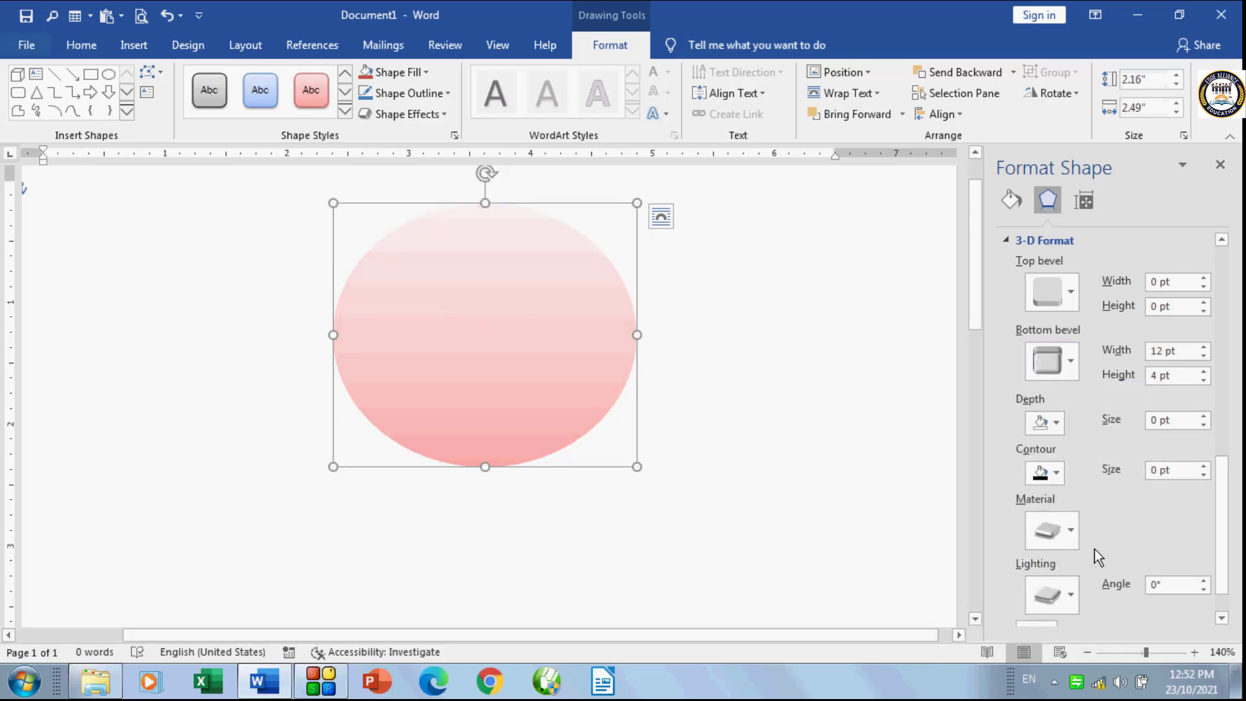
# Step: Increase the width of the oval's bottom bevel to 22 pt
pyautogui.click(1202, 348)
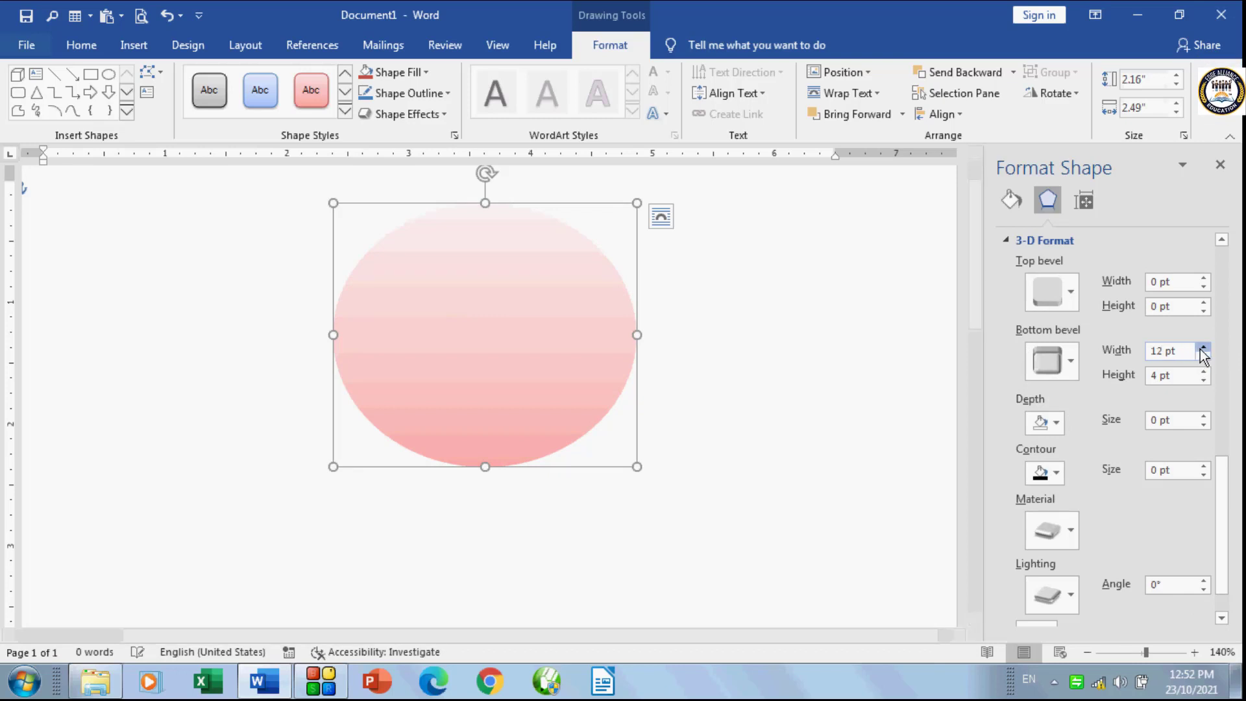
pyautogui.click(1202, 348)
pyautogui.click(1202, 348)
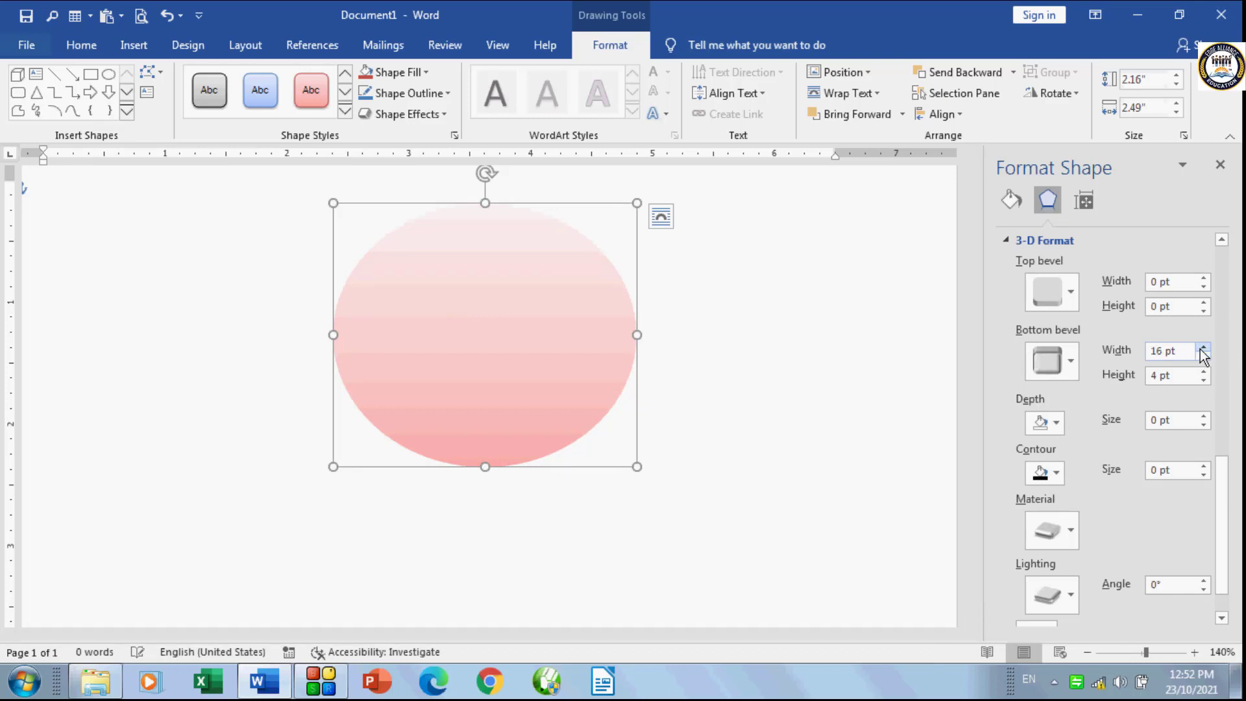
pyautogui.click(1202, 349)
pyautogui.click(1202, 349)
pyautogui.click(1203, 349)
pyautogui.click(1202, 349)
pyautogui.click(1202, 348)
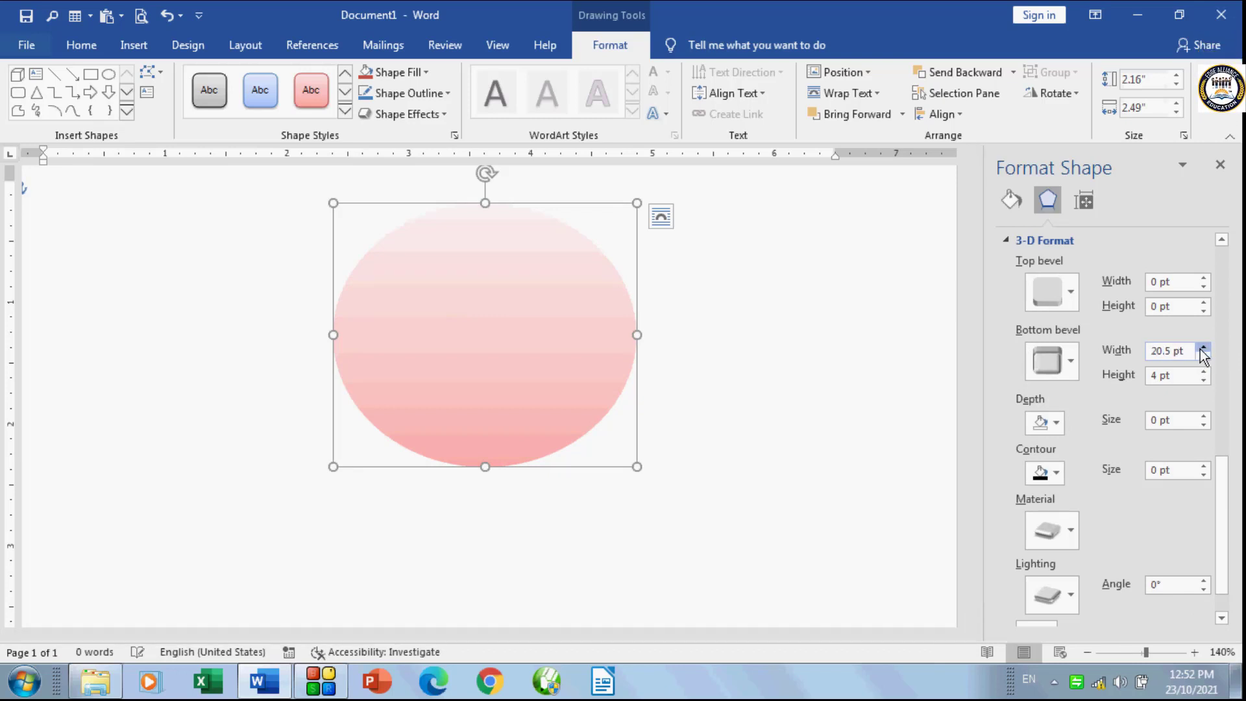
pyautogui.click(1203, 348)
pyautogui.click(1202, 348)
pyautogui.click(1202, 348)
# Step: Increase the height of the oval's bottom bevel to 13 pt
pyautogui.click(1203, 371)
pyautogui.click(1204, 371)
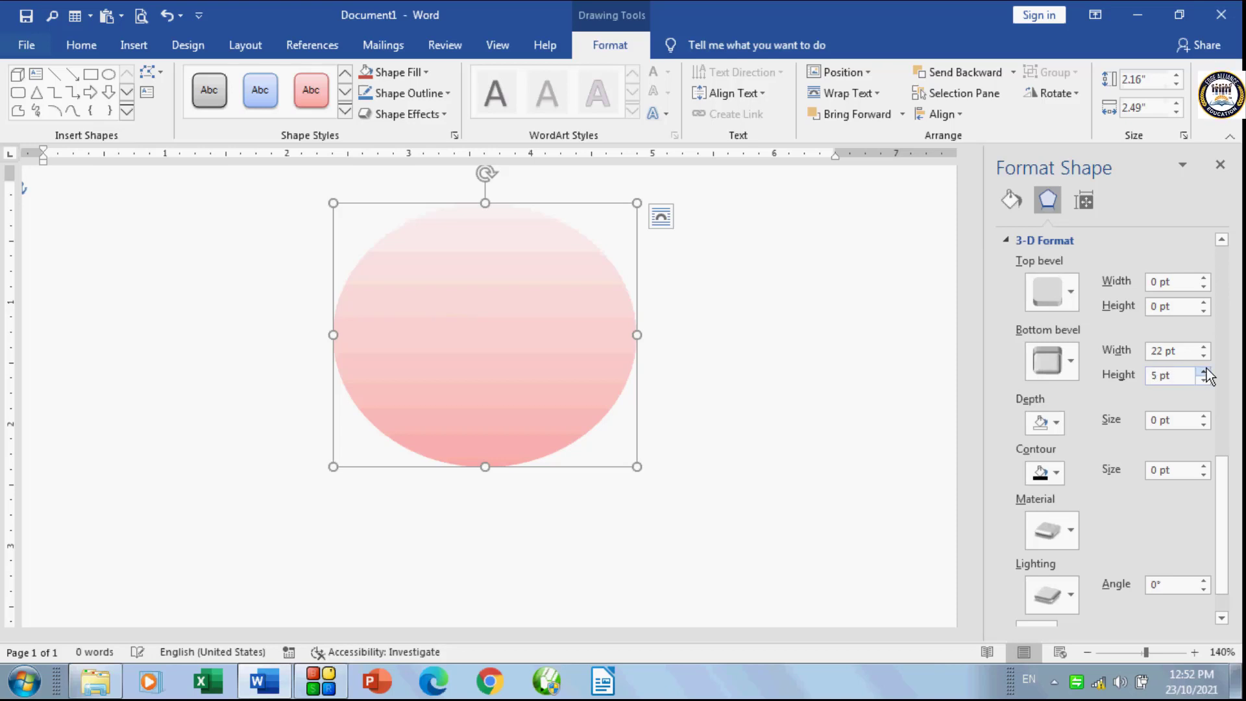
pyautogui.click(1204, 371)
pyautogui.click(1204, 371)
pyautogui.click(1203, 371)
pyautogui.click(1203, 371)
pyautogui.click(1204, 371)
pyautogui.click(1203, 371)
pyautogui.click(1203, 371)
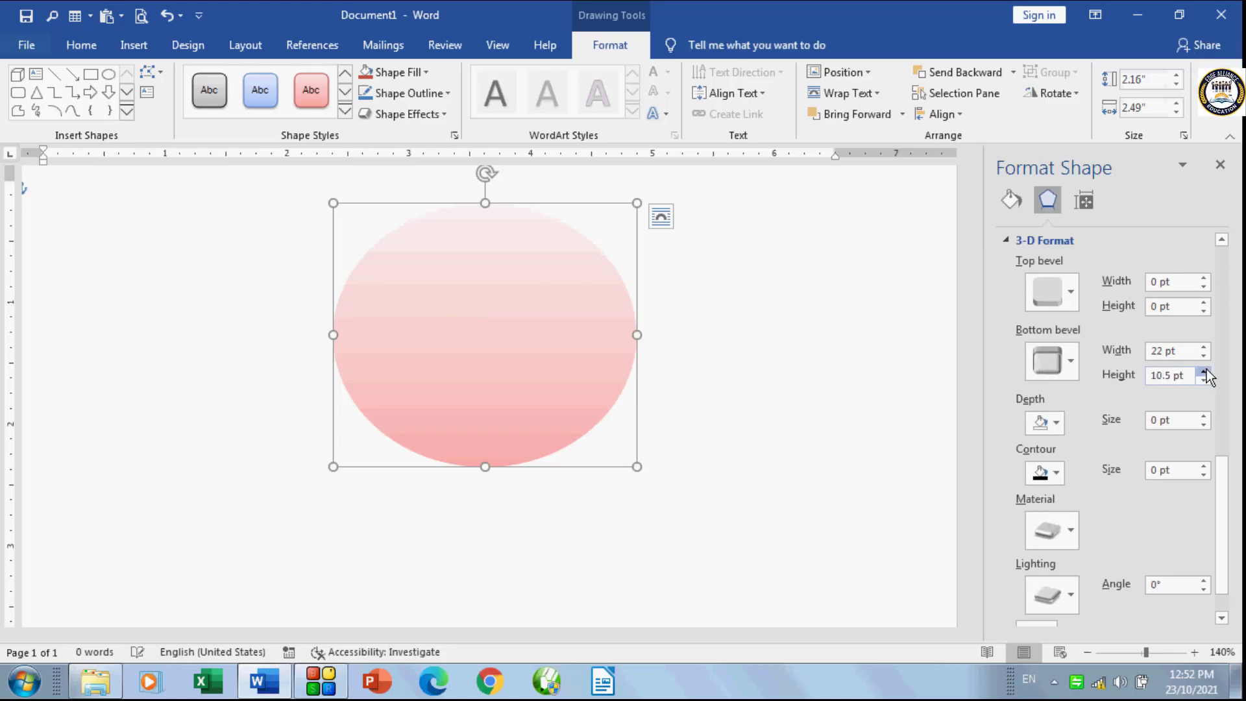
pyautogui.click(1204, 371)
pyautogui.click(1203, 371)
pyautogui.click(1203, 371)
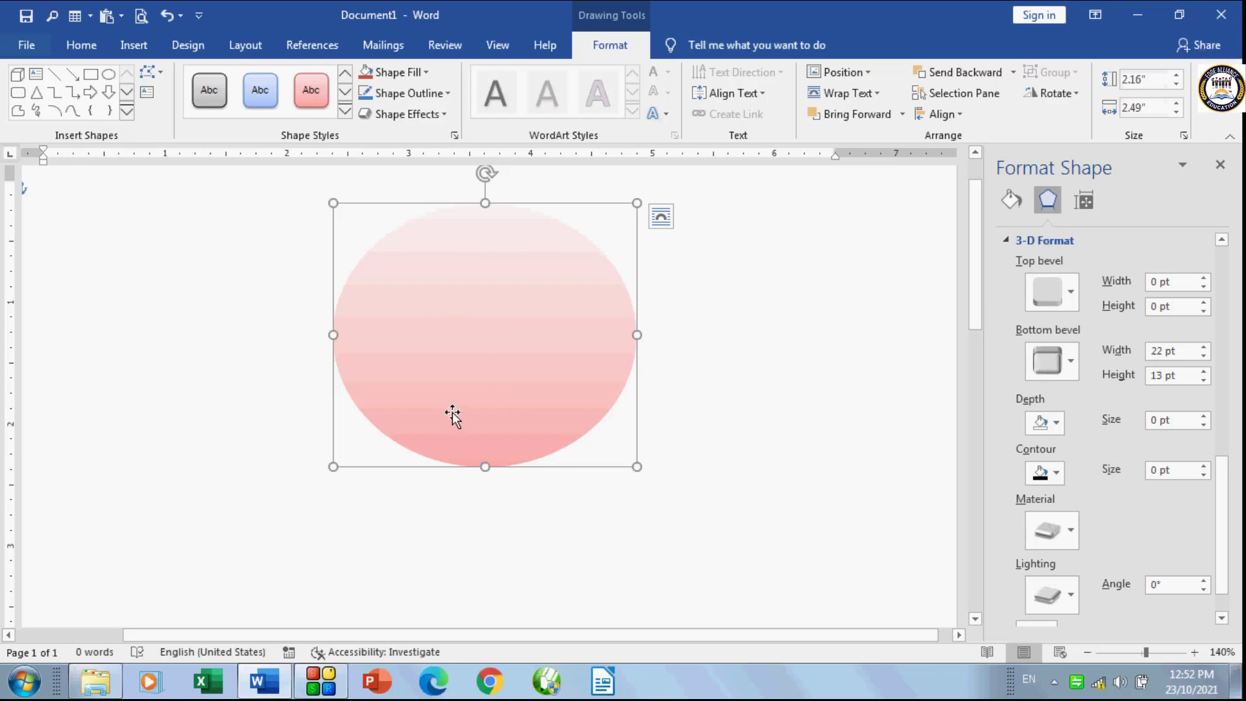
# Step: Apply the bevel preset 6 pt wide and 6 pt high to the oval, and move the oval about half an inch down the page
pyautogui.click(451, 115)
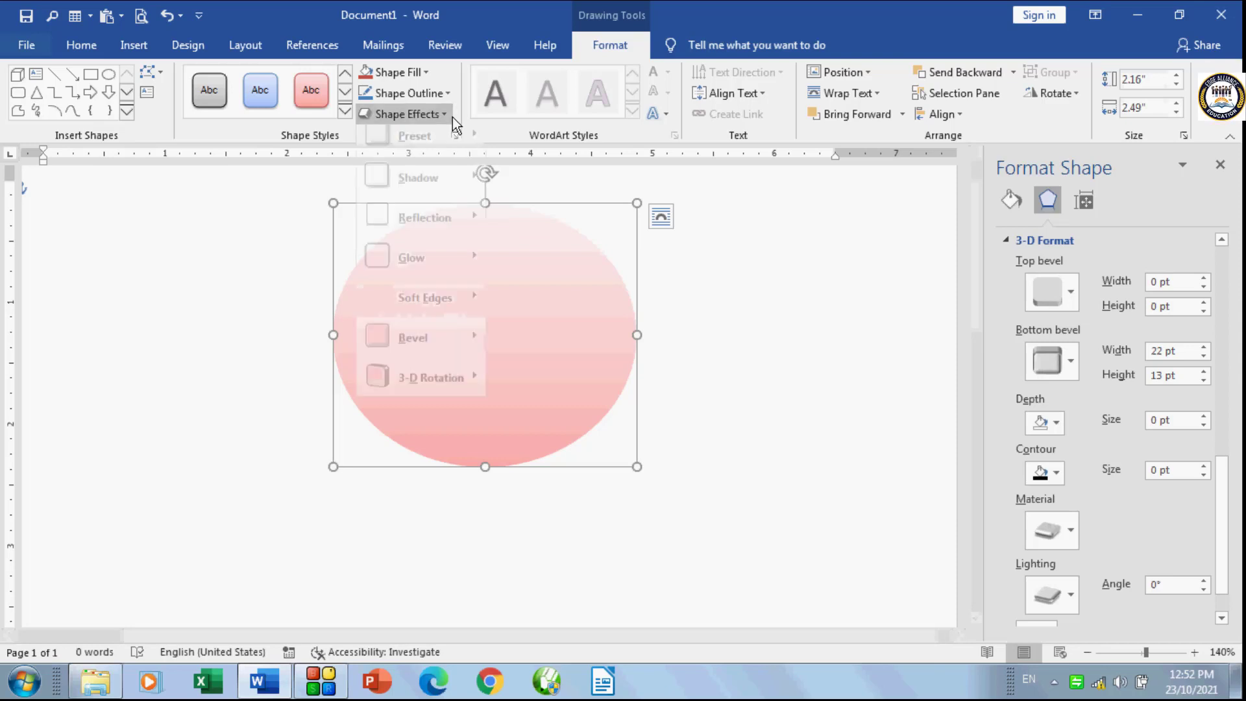
pyautogui.moveTo(430, 347)
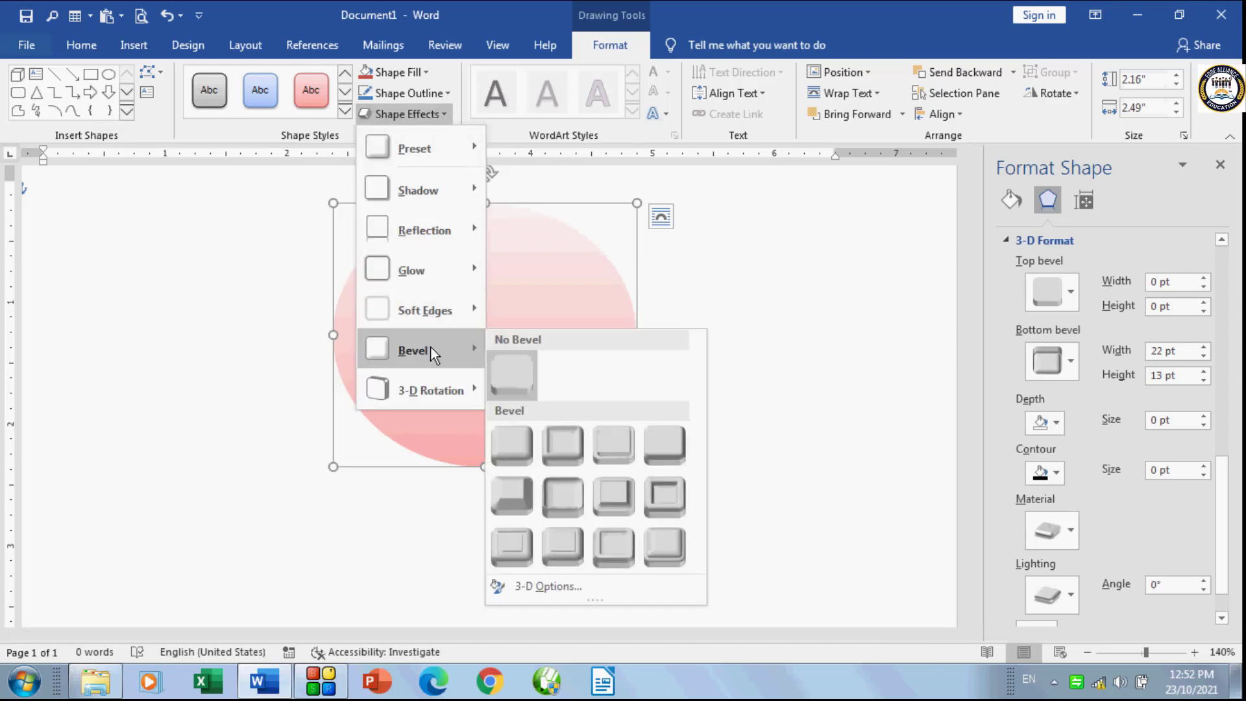
pyautogui.click(577, 458)
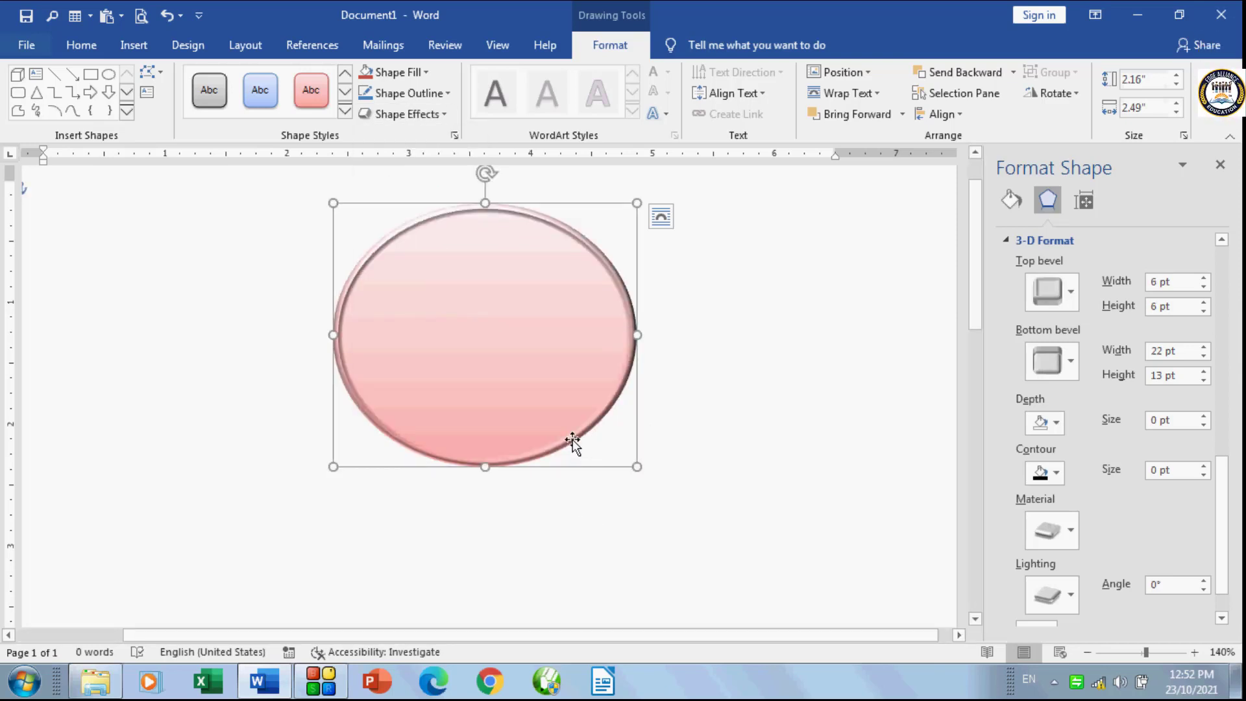
pyautogui.moveTo(567, 333); pyautogui.dragTo(580, 399)
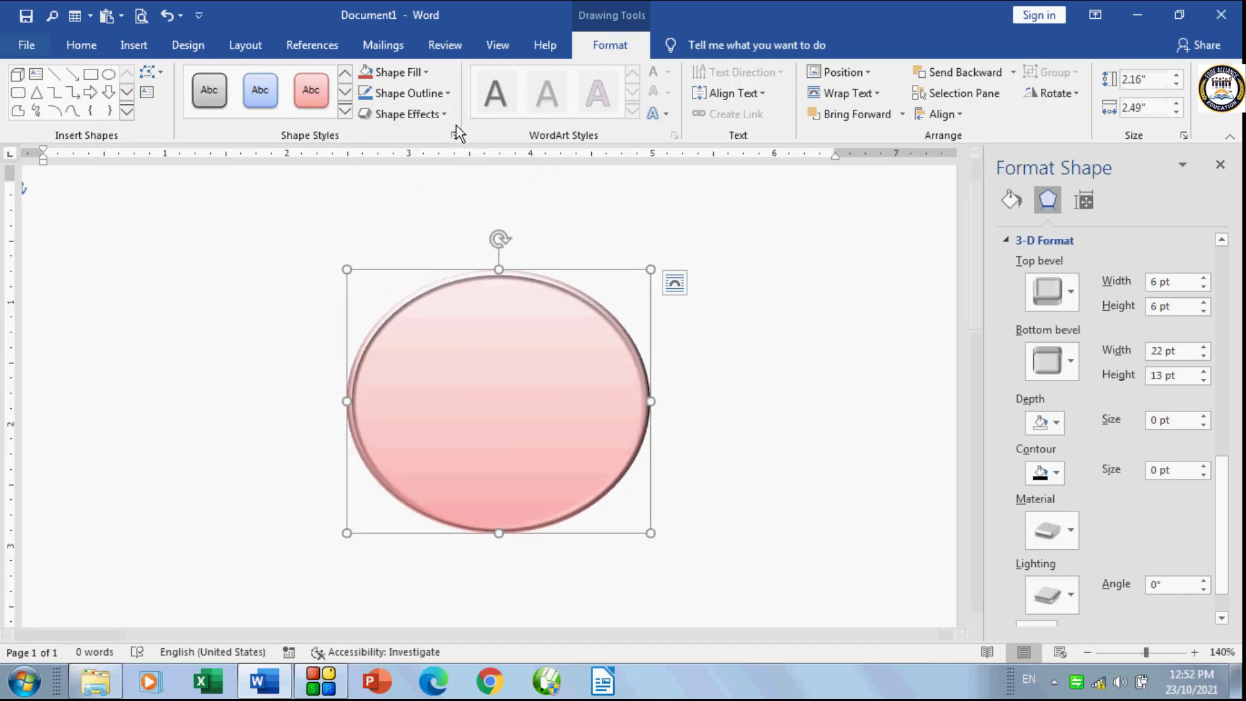
# Step: Apply a 3-D rotation preset that turns the oval into a tilted disc with its thickness showing along the right edge
pyautogui.click(438, 117)
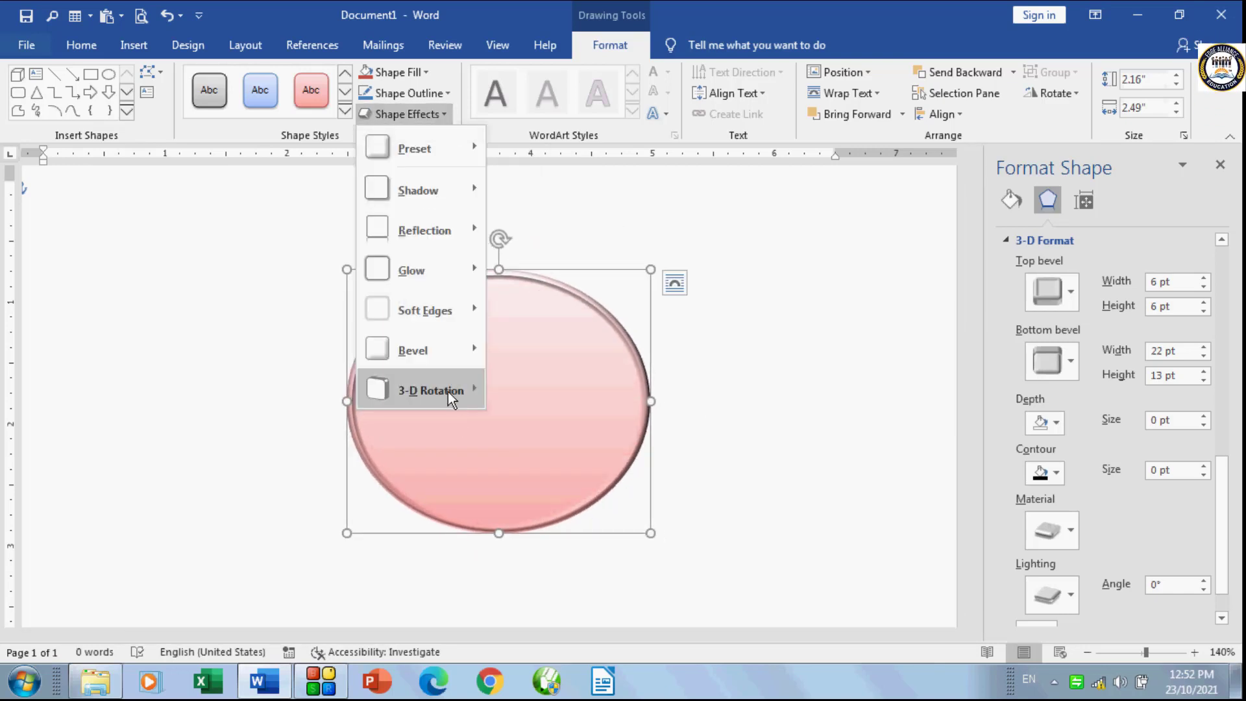
pyautogui.moveTo(448, 392)
pyautogui.click(514, 255)
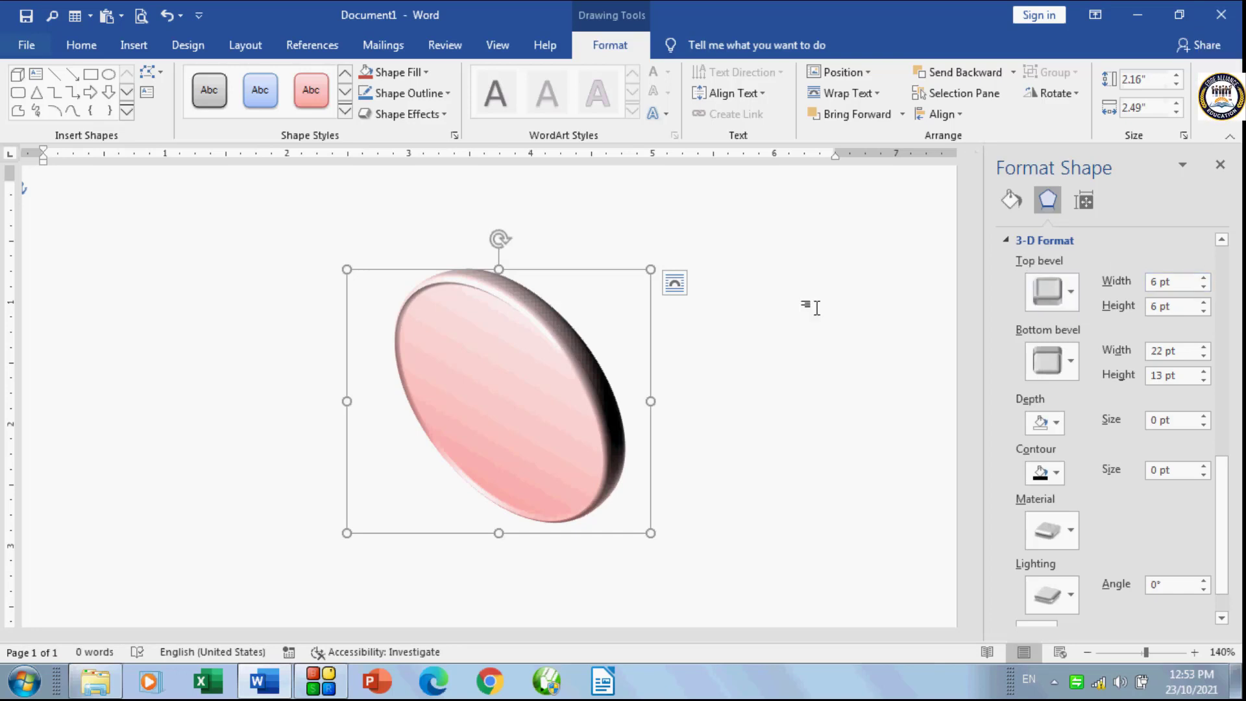
# Step: Remove the top bevel from the rotated oval with the No Bevel option
pyautogui.click(446, 115)
pyautogui.moveTo(440, 335)
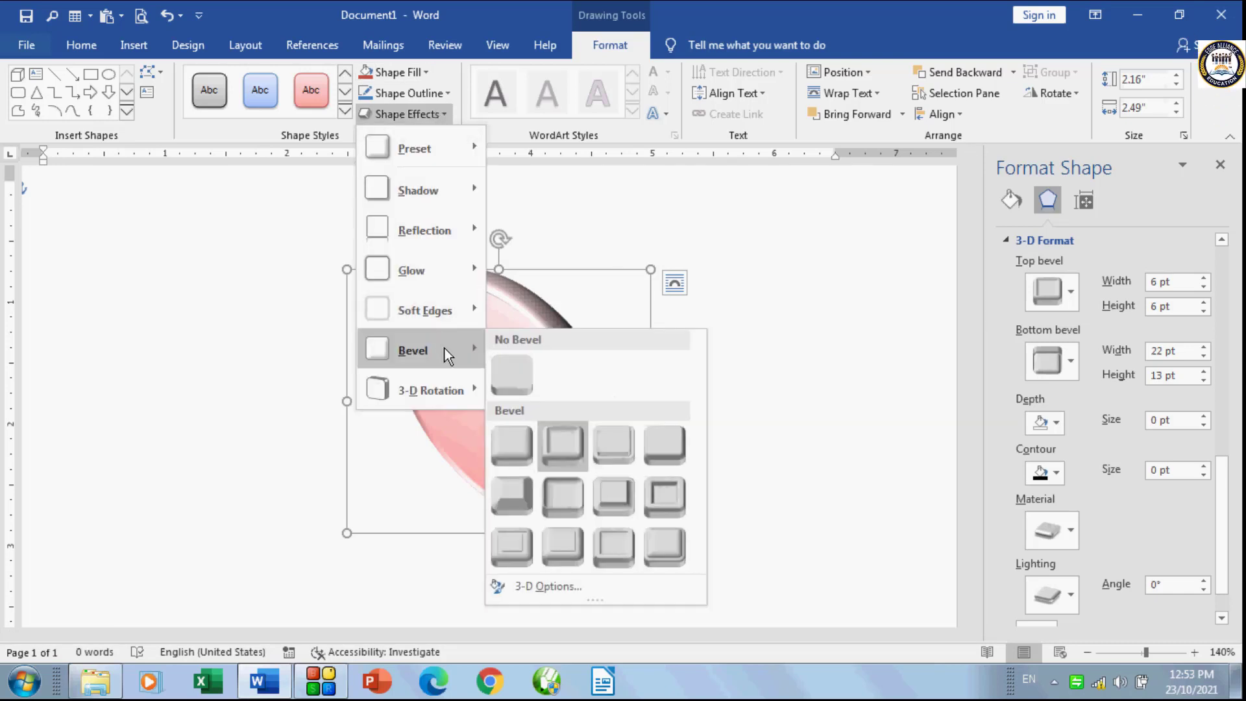
pyautogui.click(516, 385)
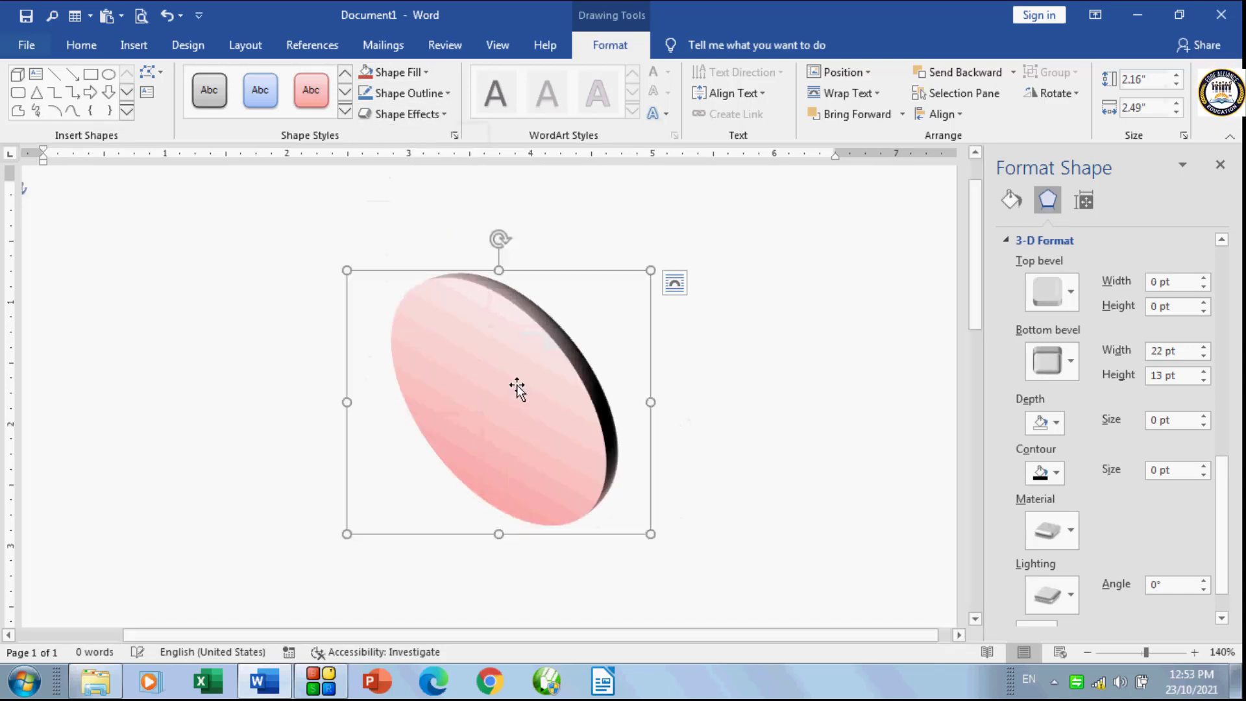
# Step: Apply the fourth bevel in the gallery's second row, 6 pt wide and 6 pt high, to the tilted oval
pyautogui.click(447, 115)
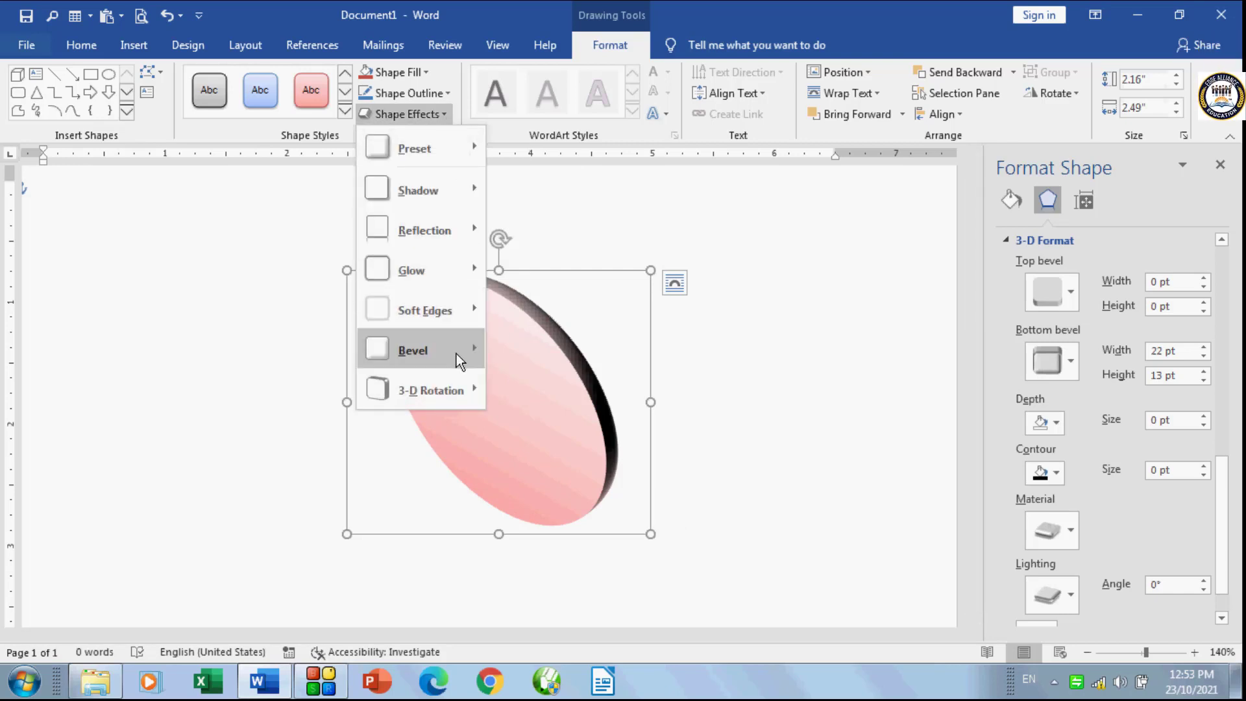
pyautogui.moveTo(457, 353)
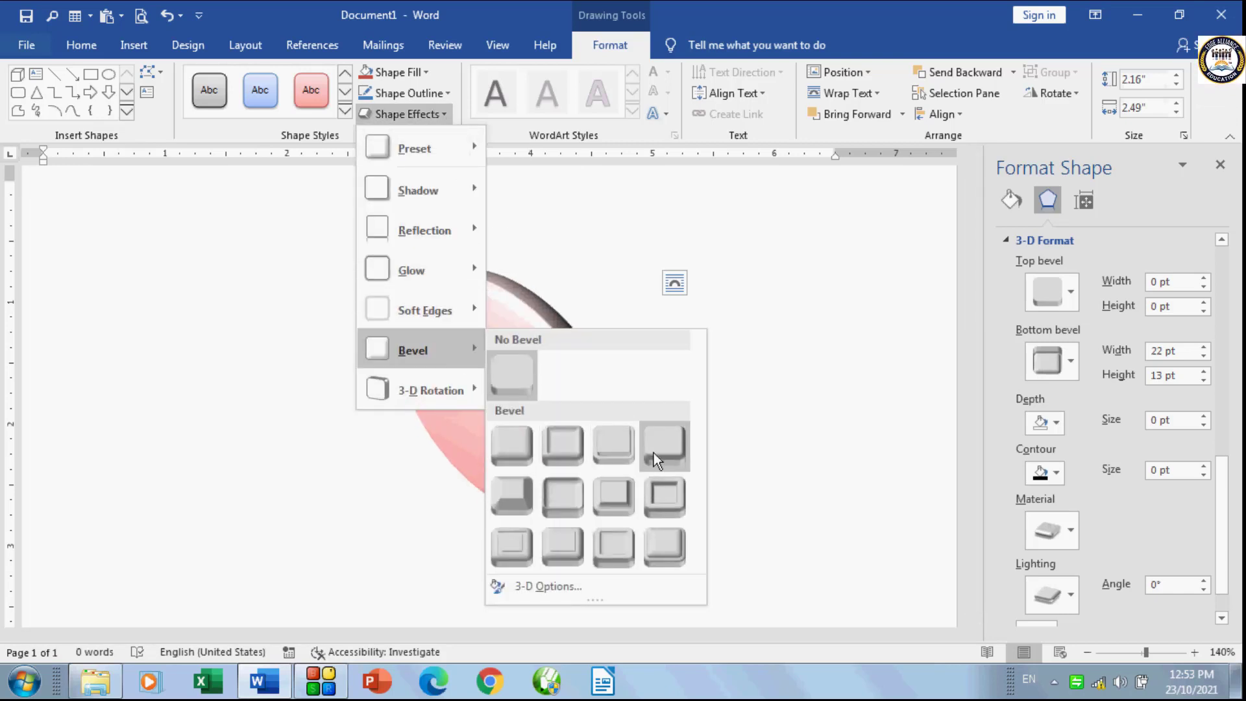
pyautogui.click(665, 496)
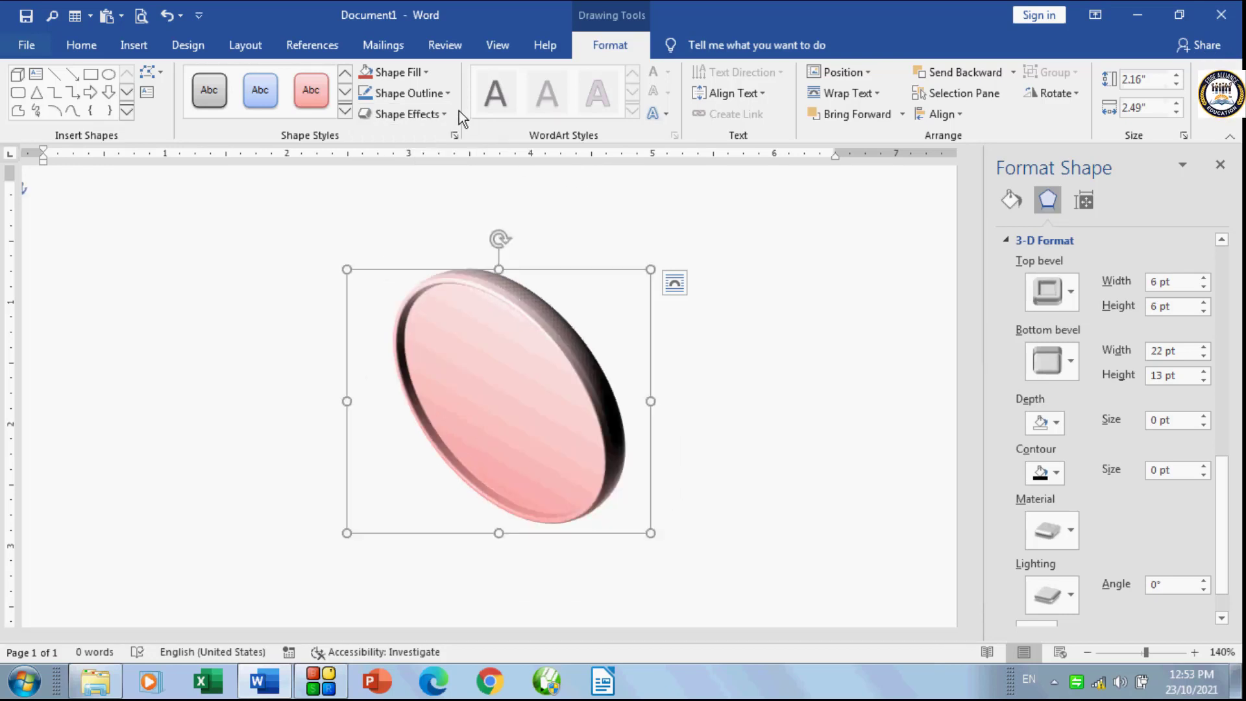
# Step: Apply the second perspective 3-D rotation preset in the middle row, tilting the oval backward, and close the Format Shape pane
pyautogui.click(437, 117)
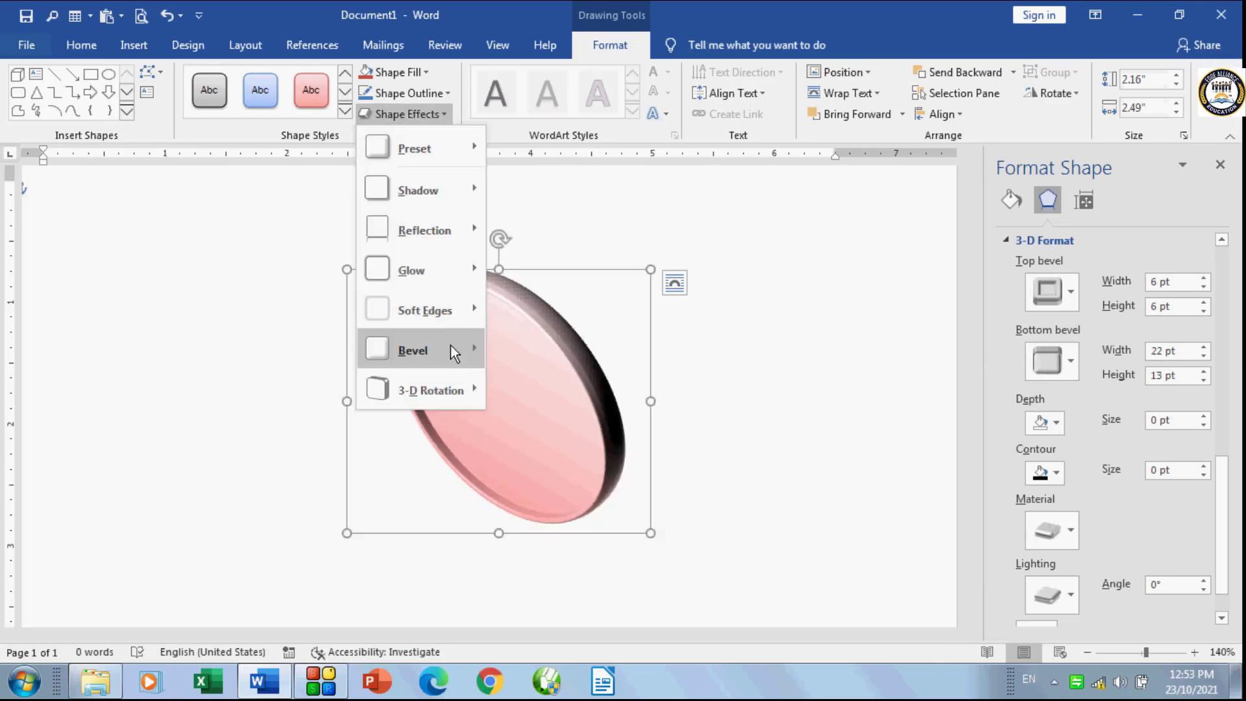
pyautogui.moveTo(456, 395)
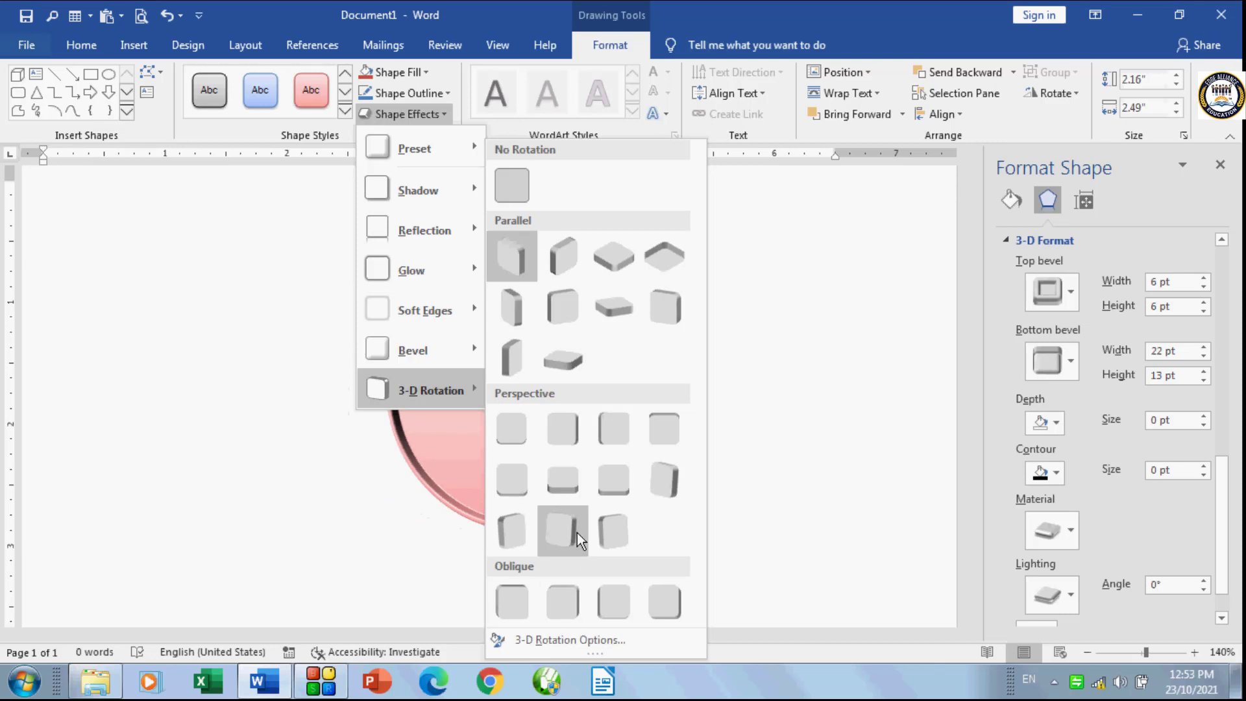
pyautogui.click(564, 479)
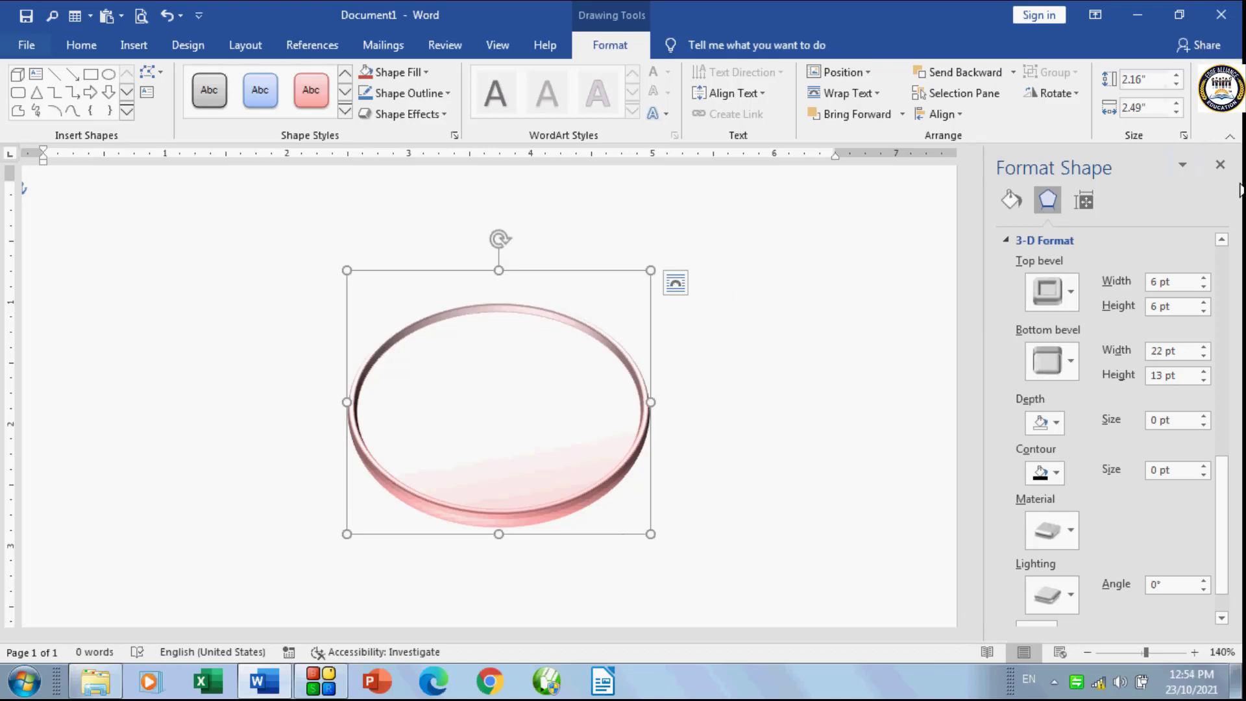
pyautogui.click(1220, 164)
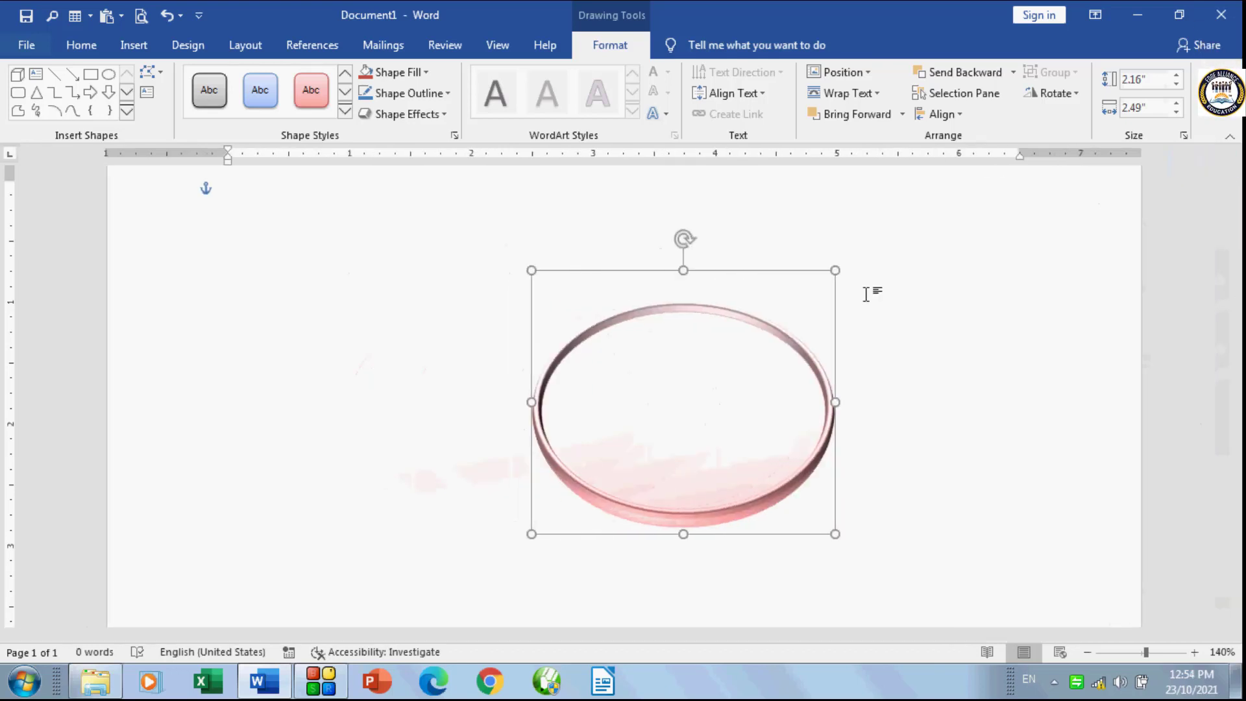
# Step: Apply the third bevel in the gallery's last row, 9 pt wide and 6 pt high, and reapply the oval's perspective rotation preset
pyautogui.click(452, 114)
pyautogui.moveTo(462, 363)
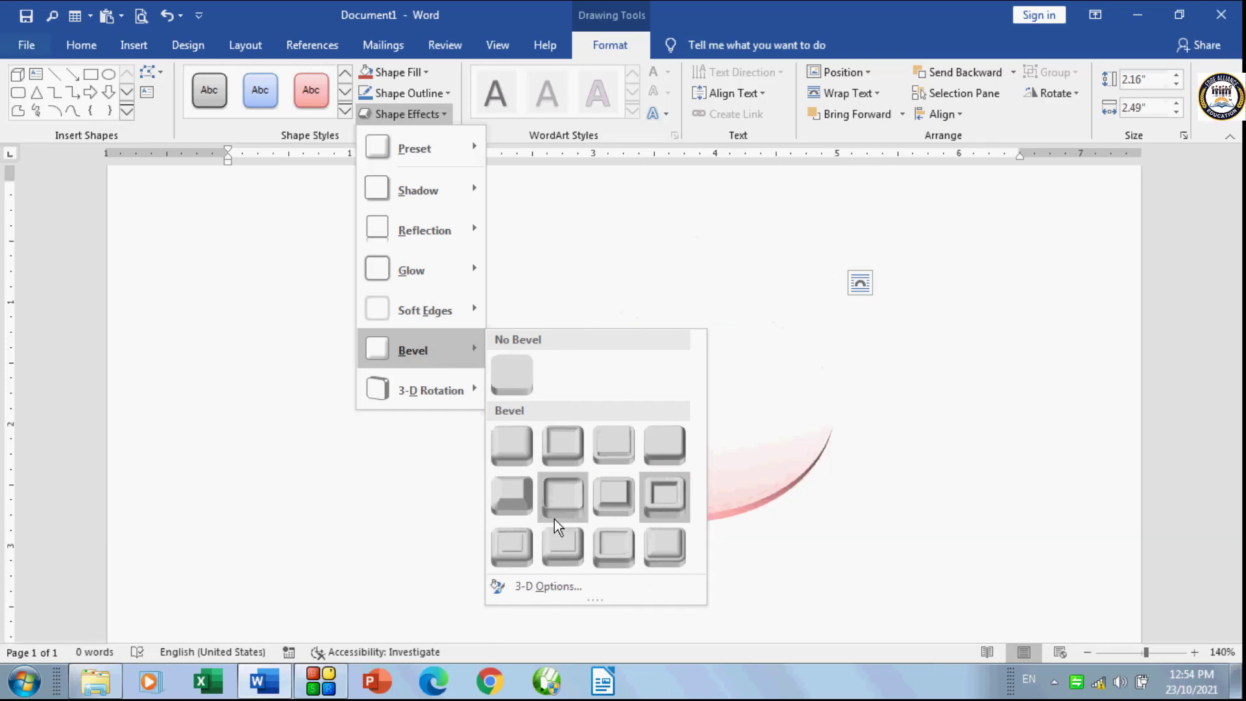
pyautogui.click(631, 546)
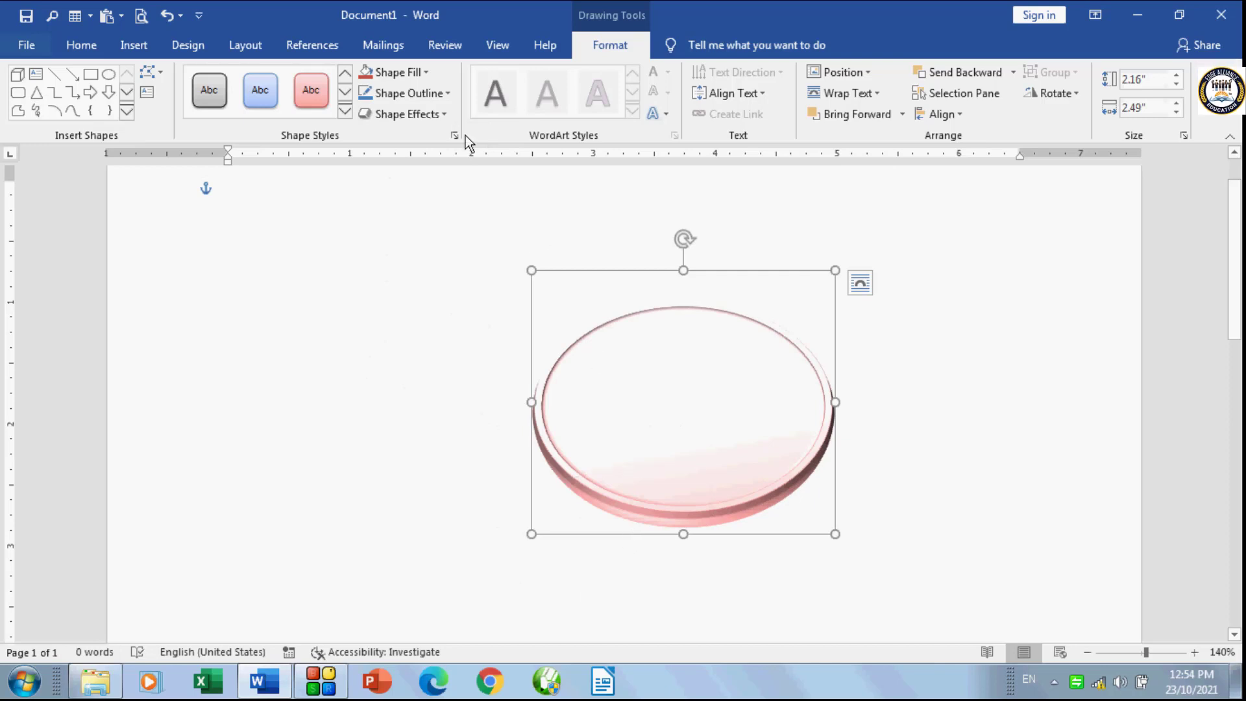
pyautogui.click(438, 111)
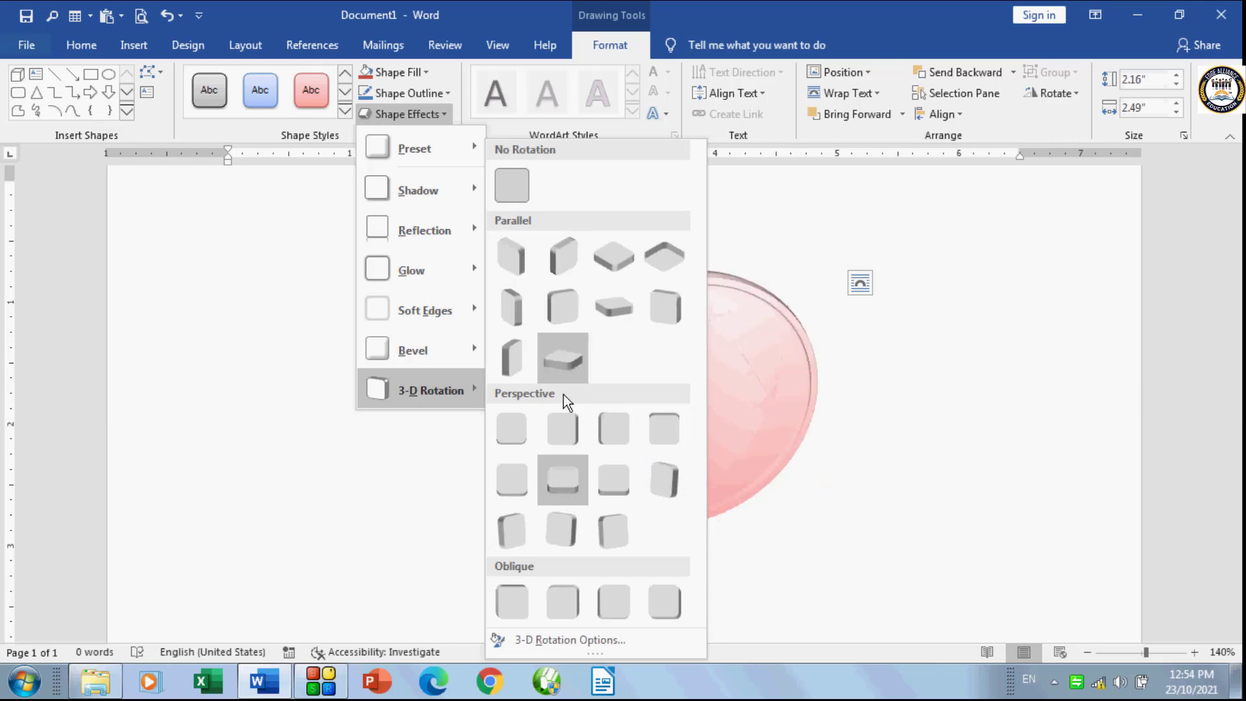
pyautogui.click(570, 489)
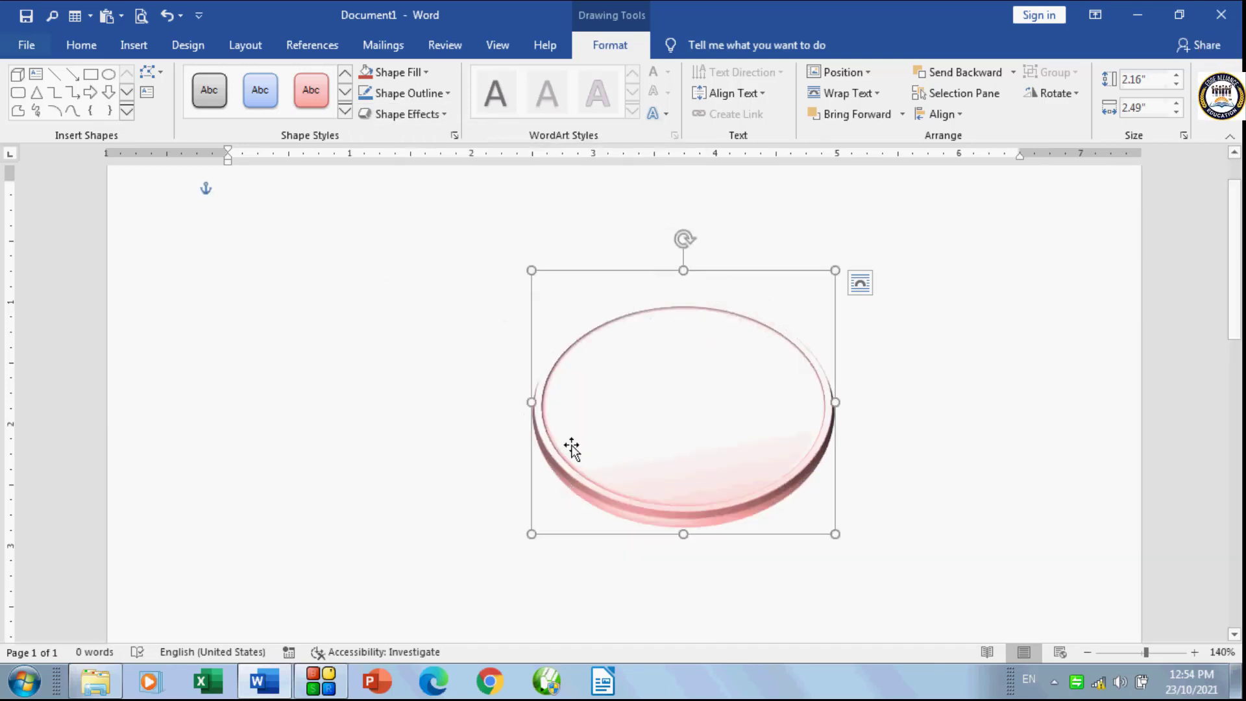
# Step: Open the 3-D format options for the oval and increase its depth size to 18.5 pt
pyautogui.click(441, 116)
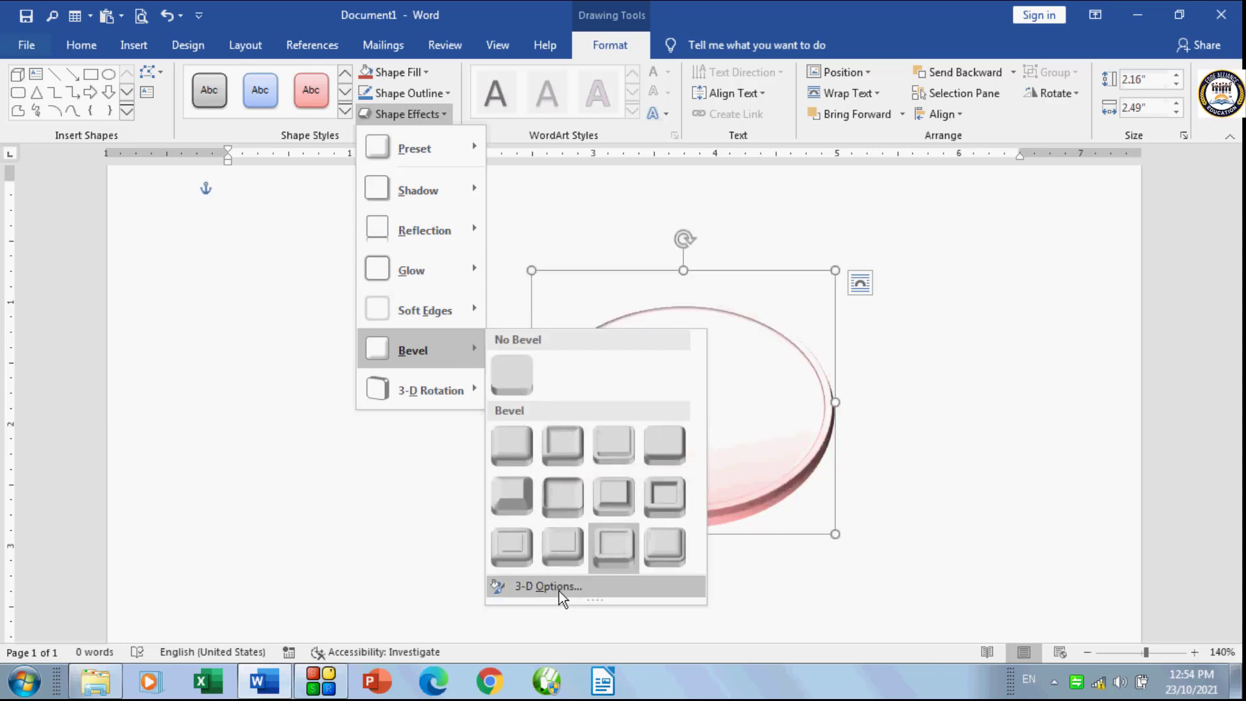
pyautogui.click(559, 587)
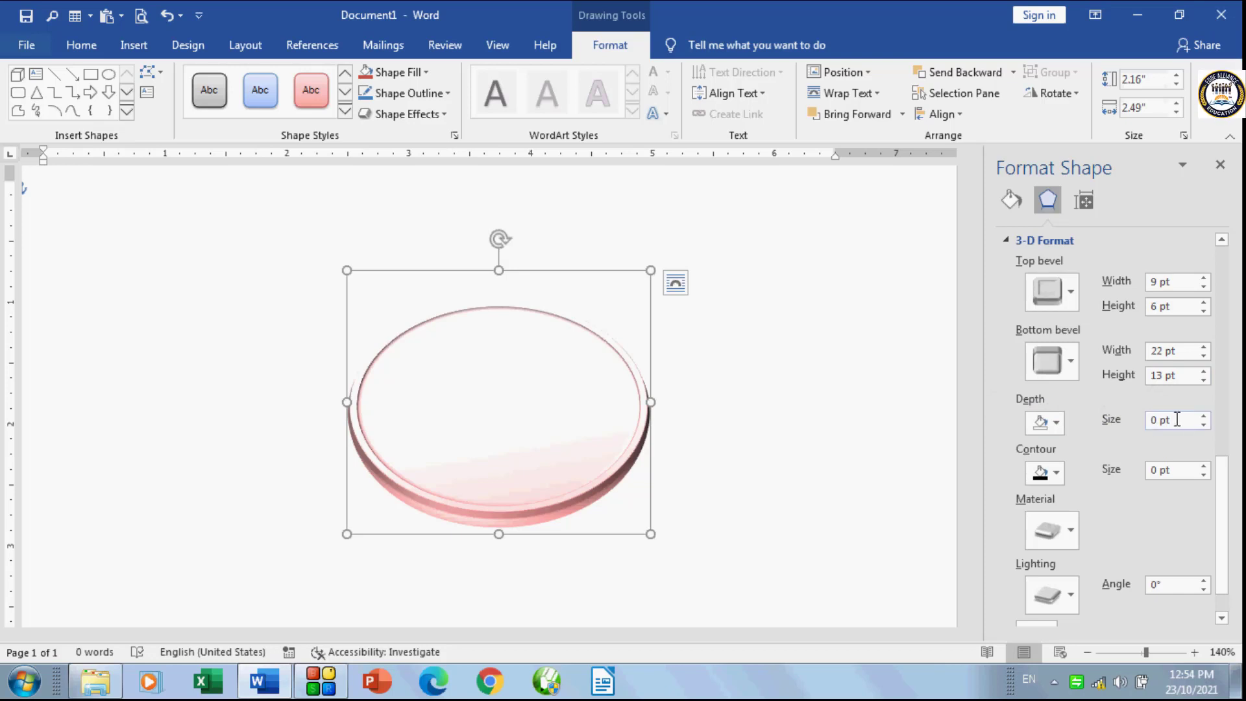
pyautogui.click(1204, 415)
pyautogui.click(1204, 416)
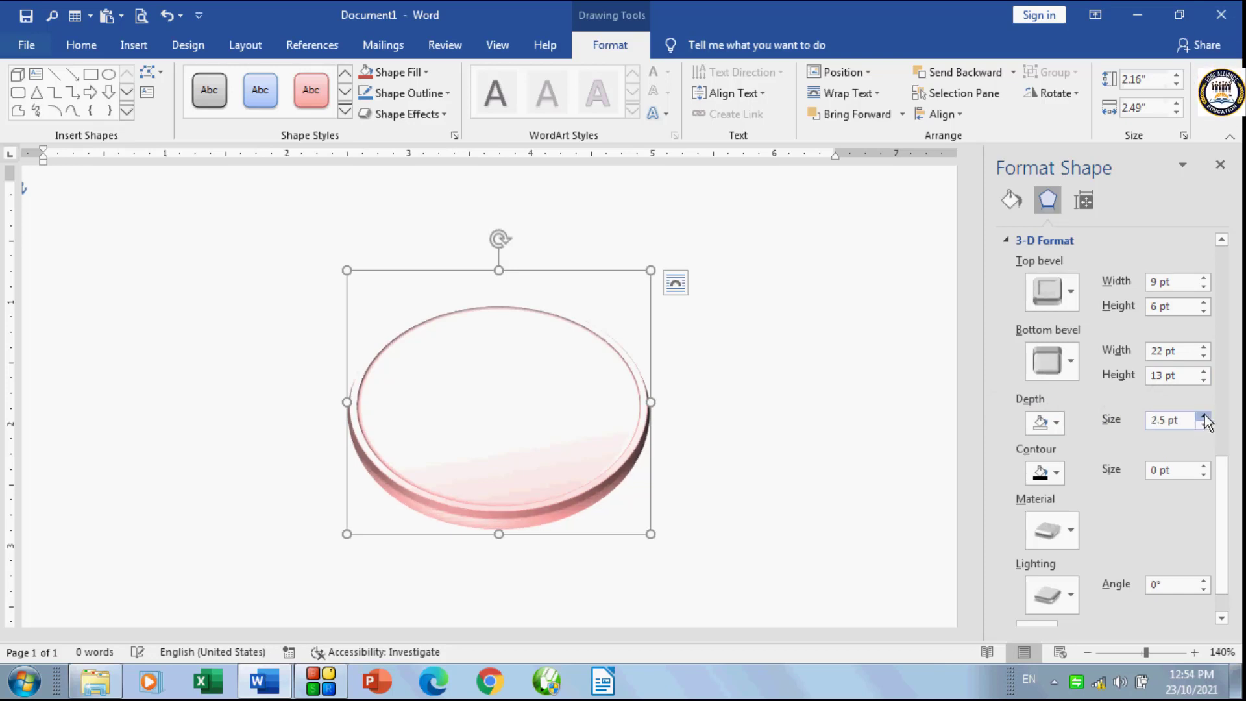
pyautogui.click(1204, 415)
pyautogui.click(1204, 416)
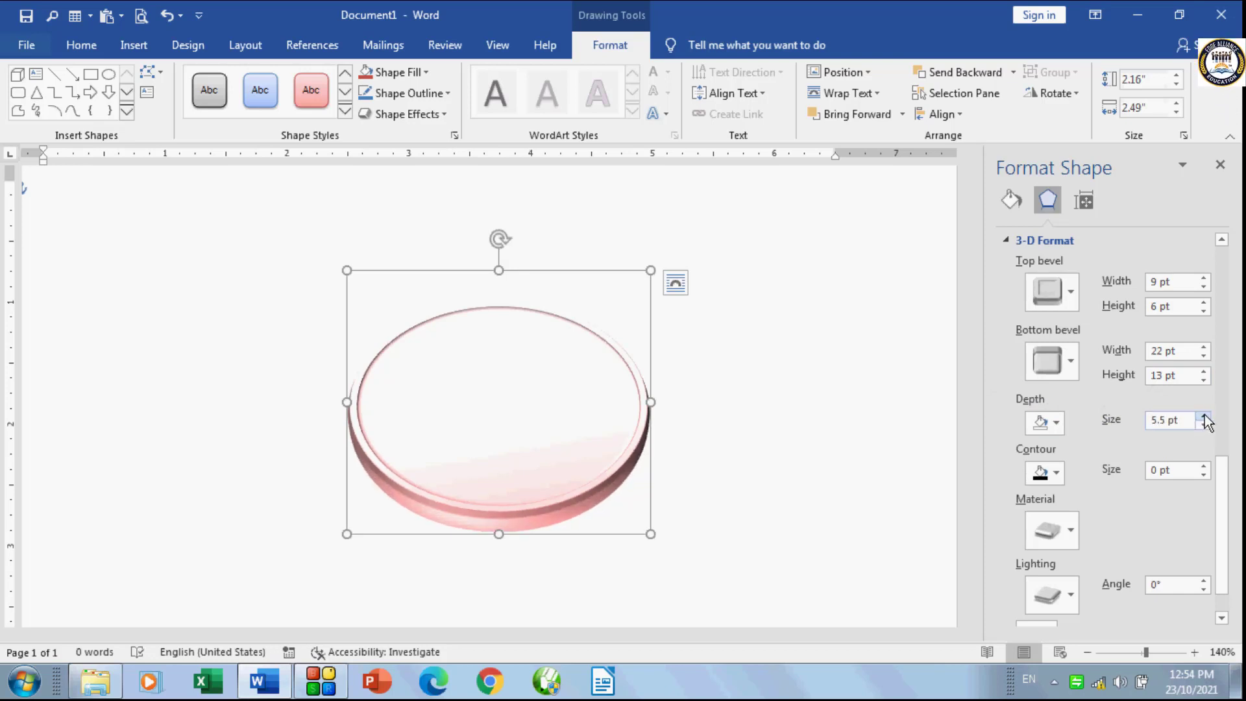
pyautogui.click(1204, 416)
pyautogui.click(1204, 416)
pyautogui.click(1204, 415)
pyautogui.click(1204, 416)
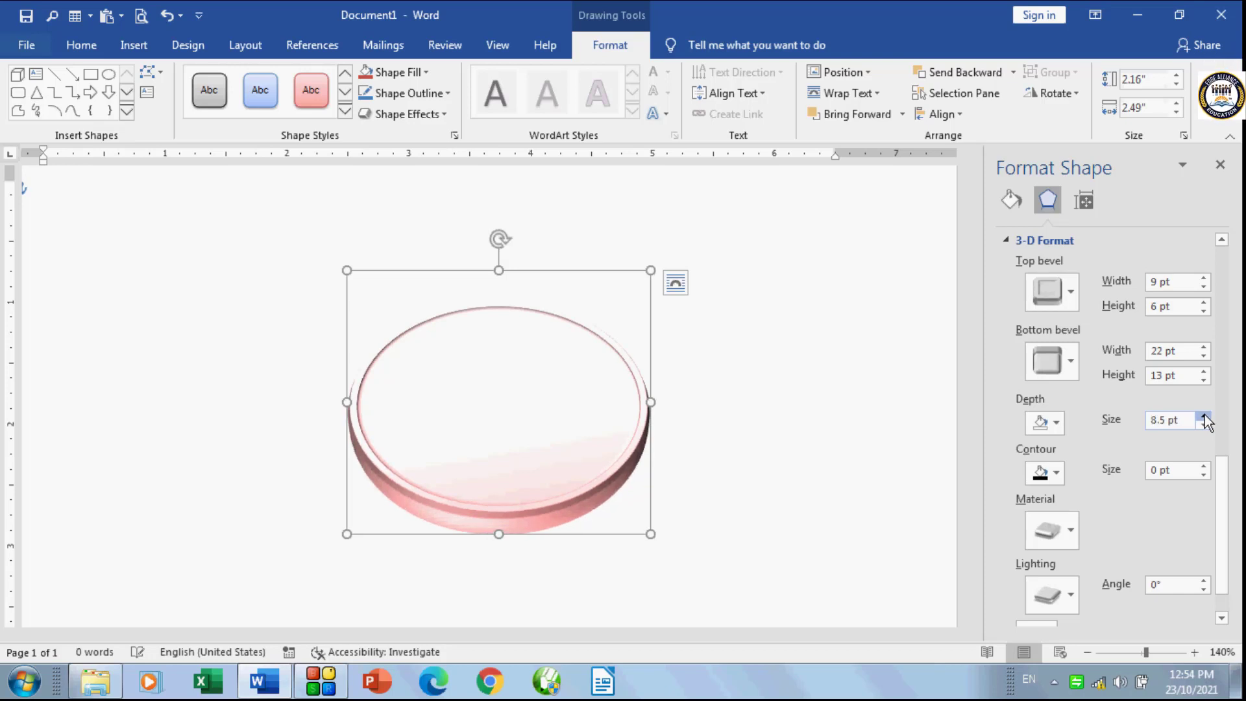
pyautogui.click(1204, 416)
pyautogui.click(1204, 416)
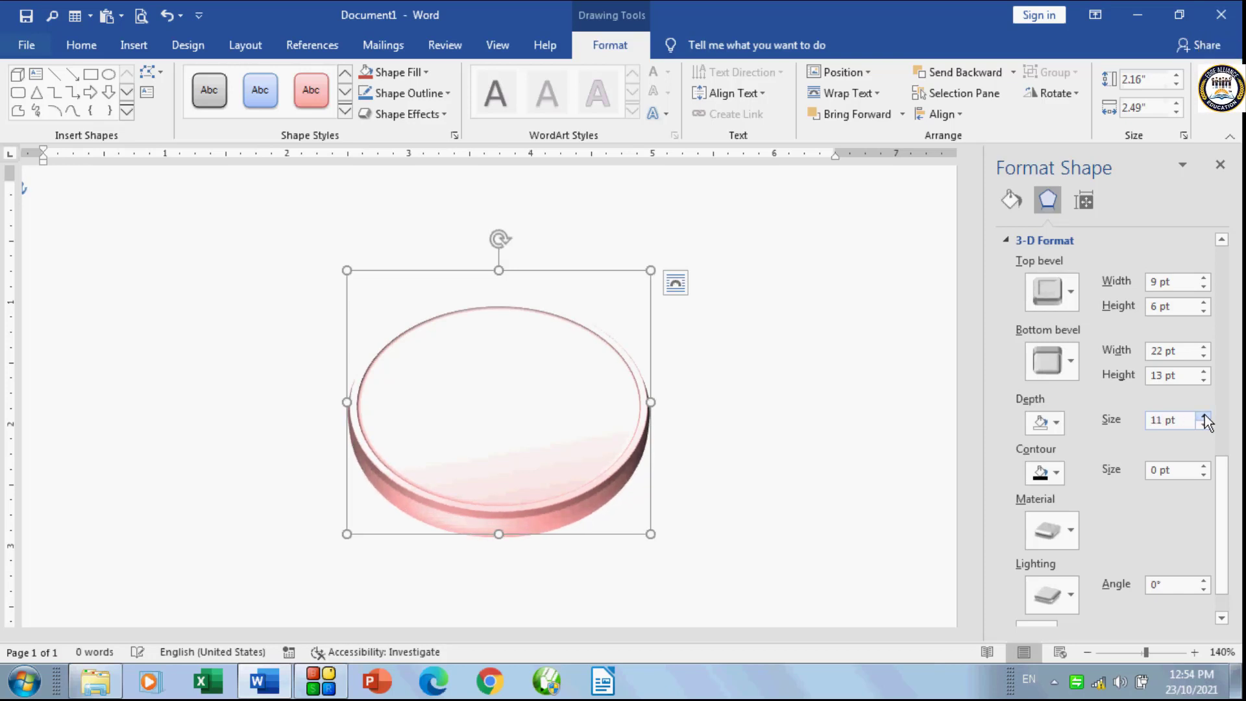
pyautogui.click(1204, 416)
pyautogui.click(1205, 416)
pyautogui.click(1204, 416)
pyautogui.click(1204, 416)
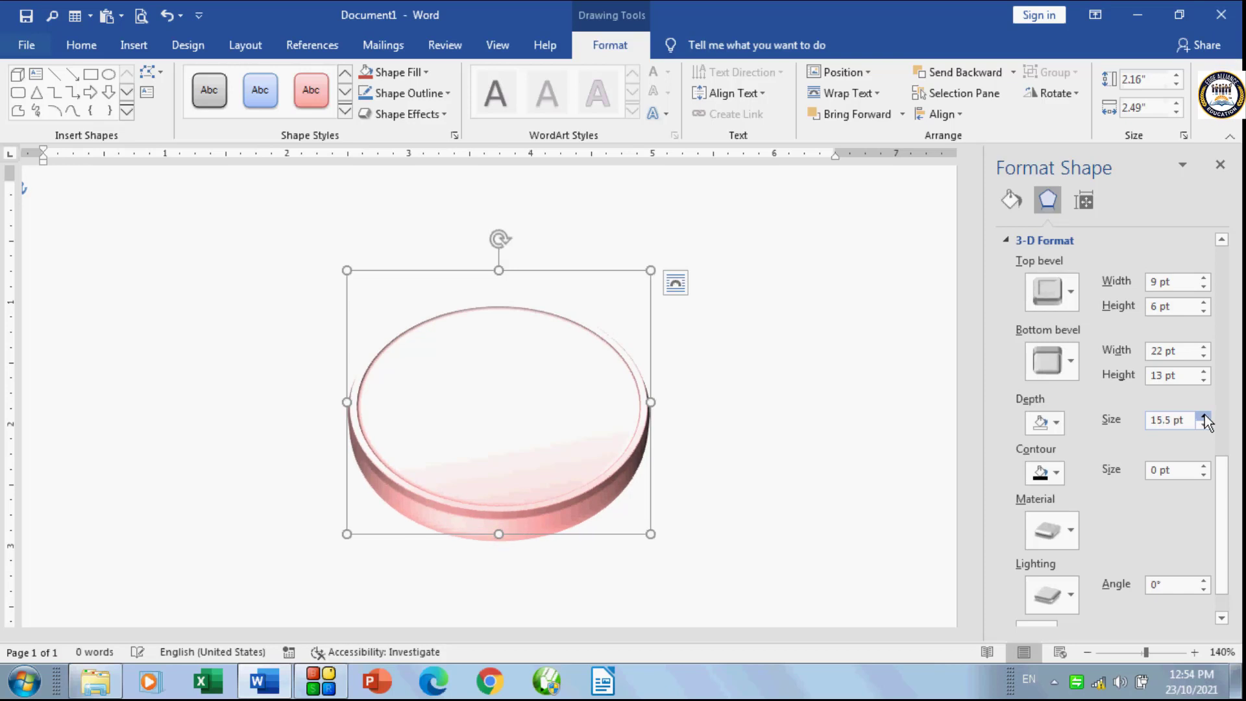
pyautogui.click(1204, 416)
pyautogui.click(1204, 416)
pyautogui.click(1204, 416)
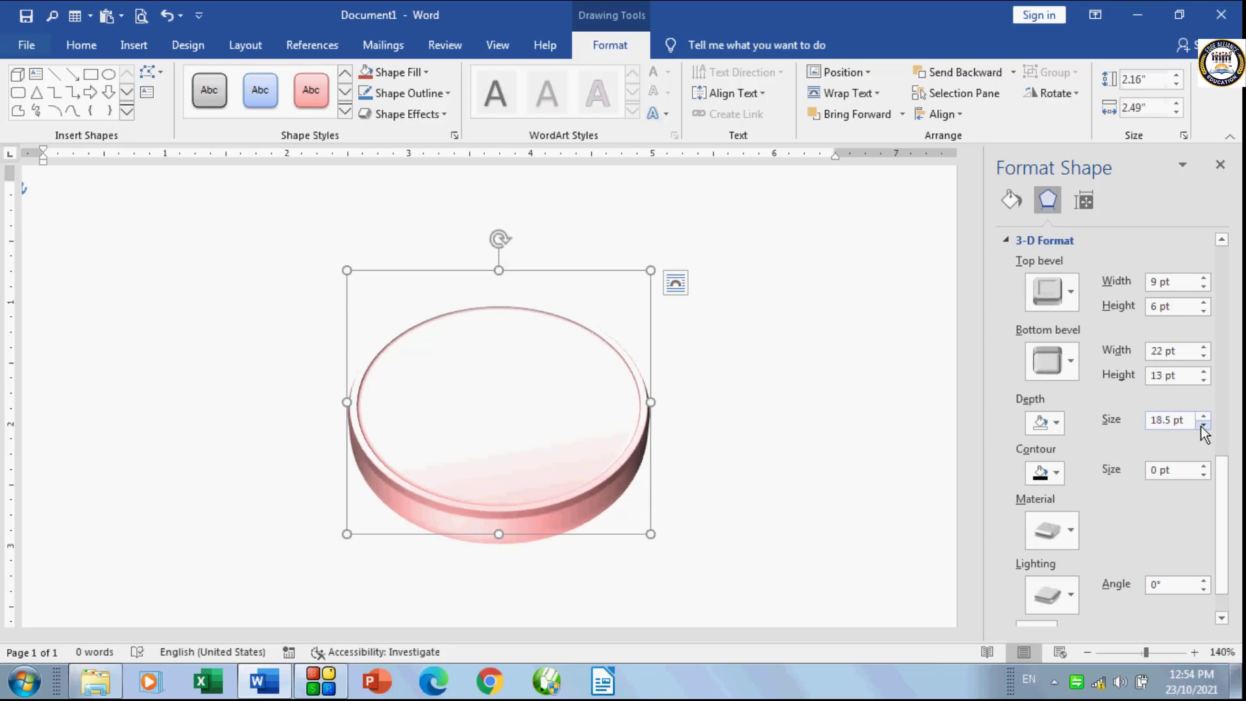
# Step: Reduce the oval's depth size to 14 pt and set the depth colour to standard yellow
pyautogui.click(1203, 425)
pyautogui.click(1203, 426)
pyautogui.click(1203, 426)
pyautogui.click(1203, 426)
pyautogui.click(1203, 426)
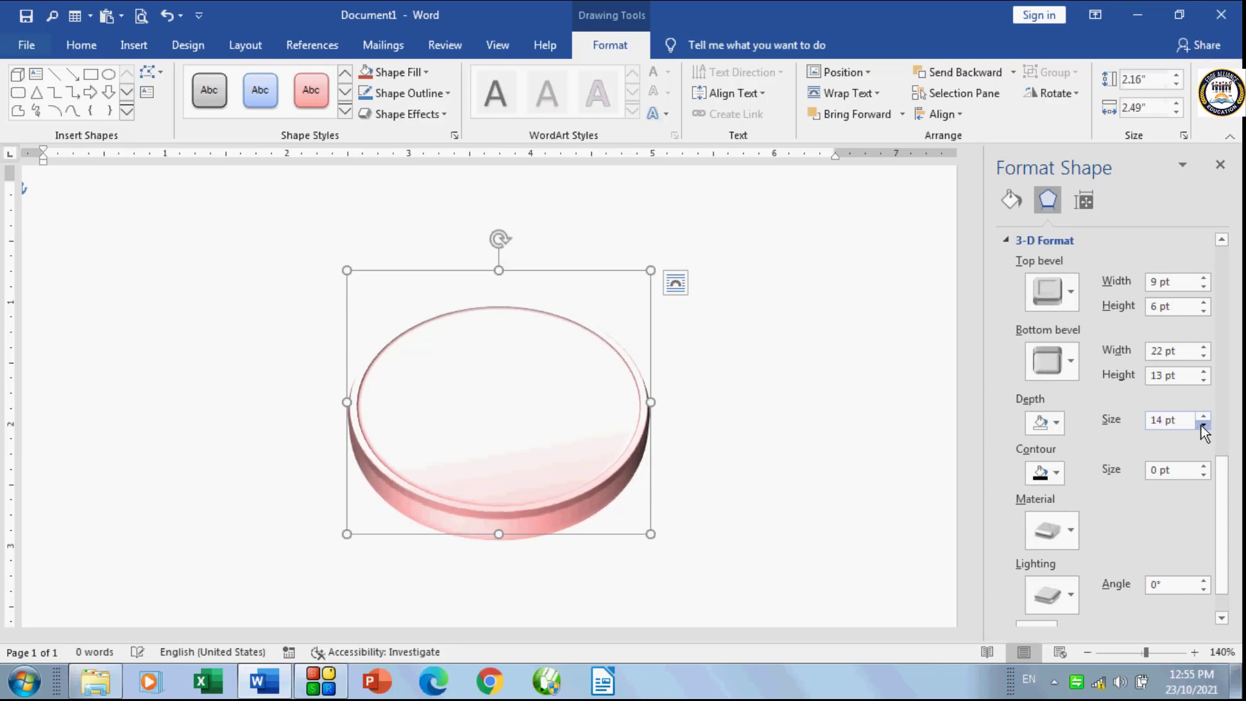
pyautogui.click(1058, 422)
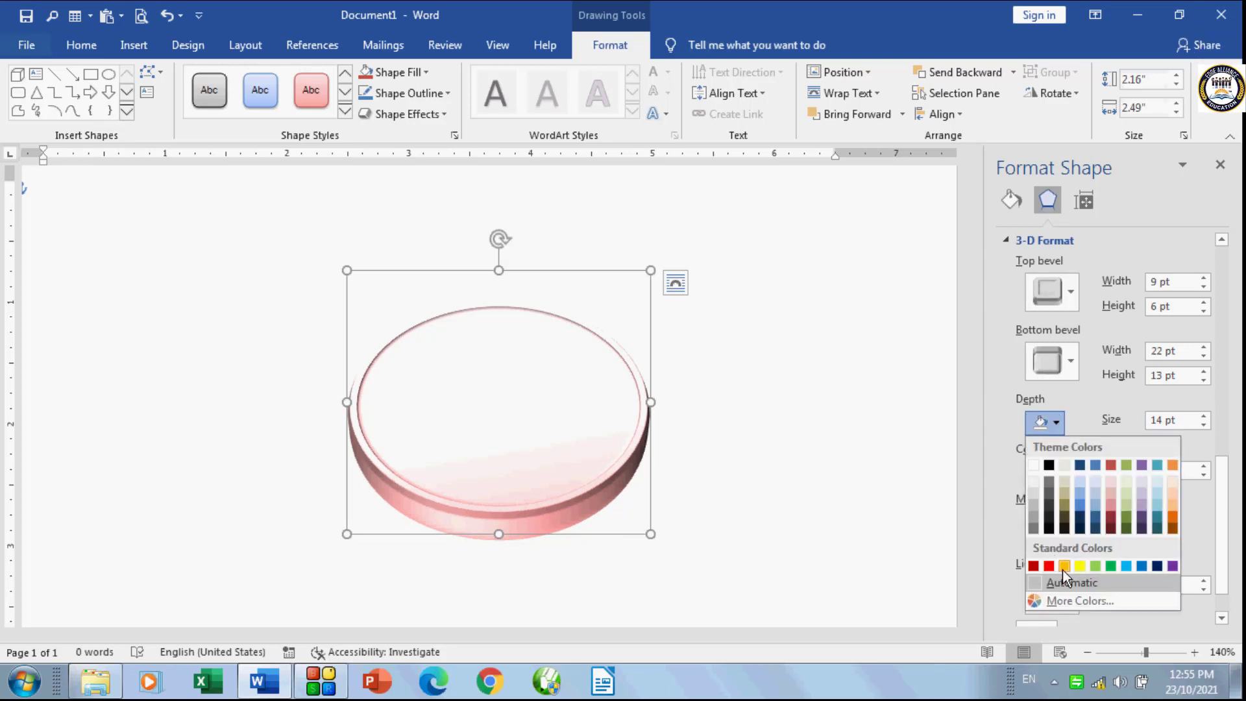
pyautogui.click(1080, 567)
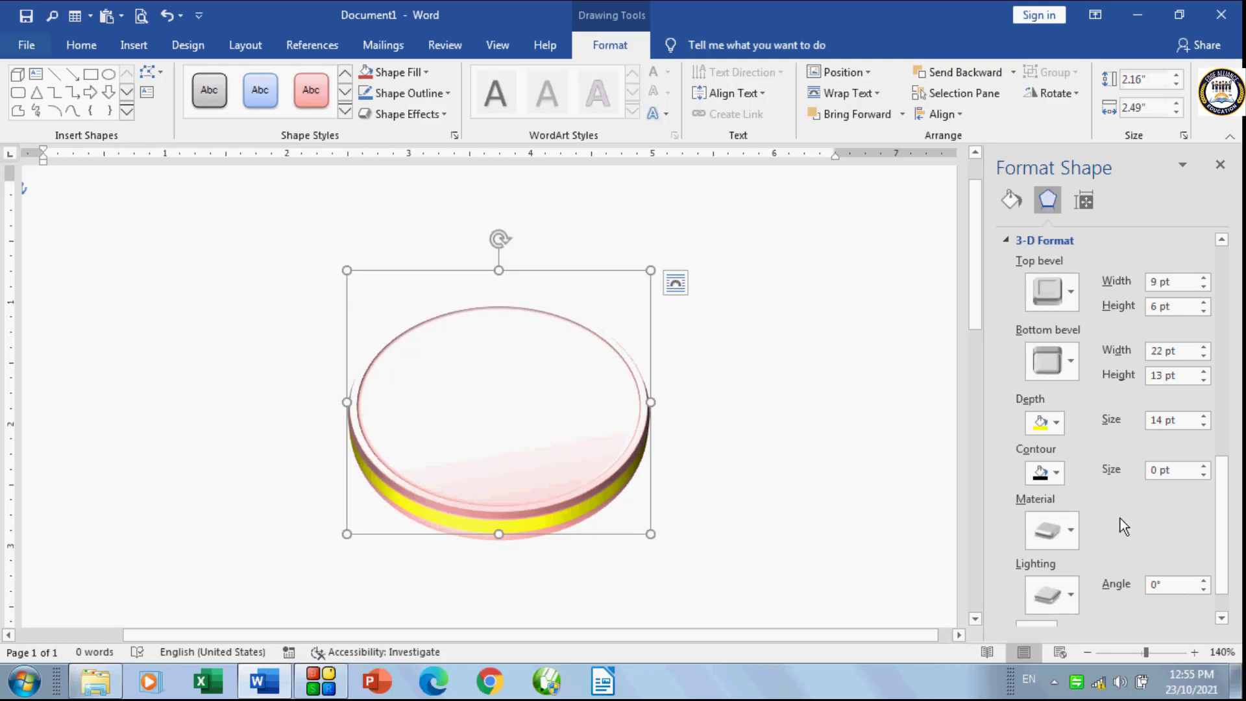
# Step: Apply the third Standard material to the oval, and replace it with the first Special Effect material
pyautogui.scroll(-1, 1138, 482)
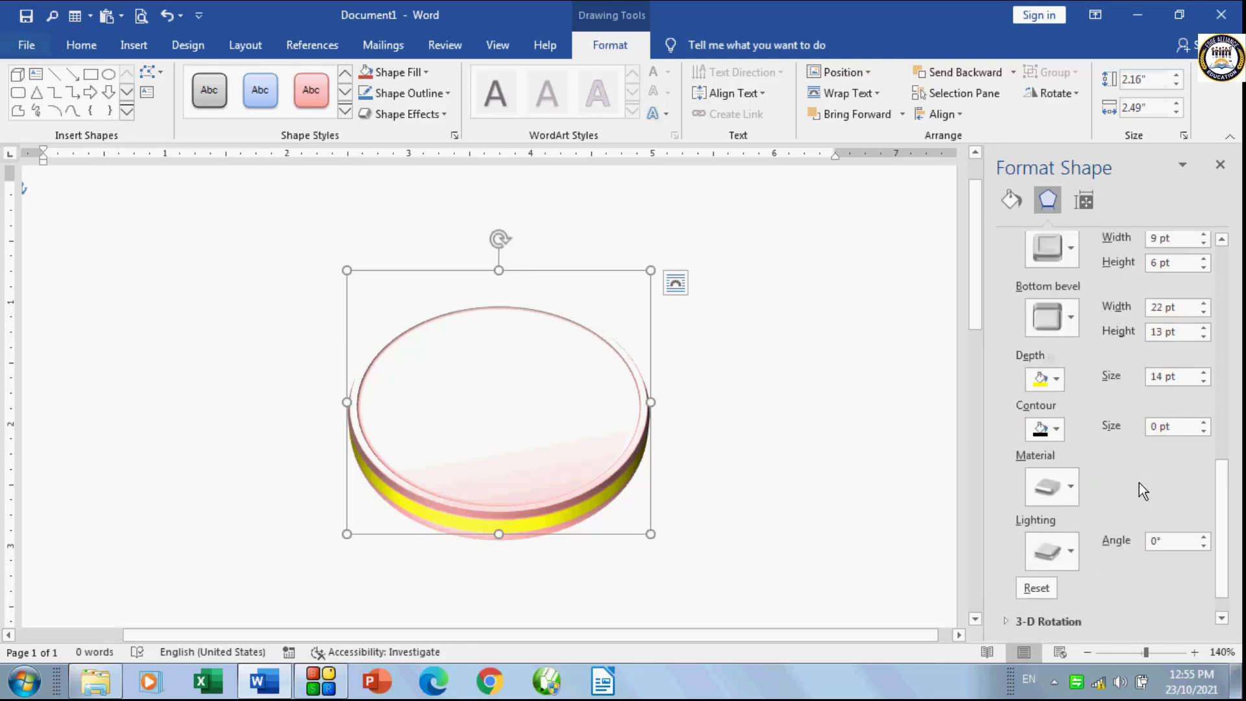
pyautogui.click(1070, 488)
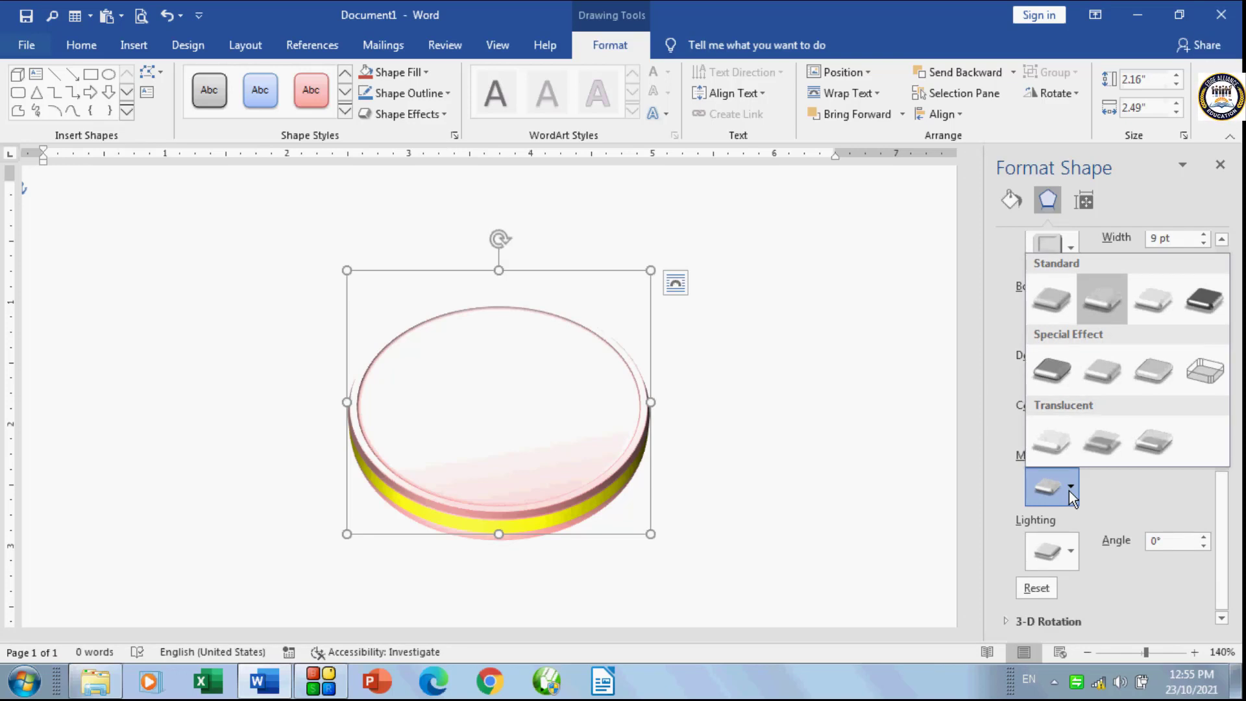
pyautogui.click(1145, 305)
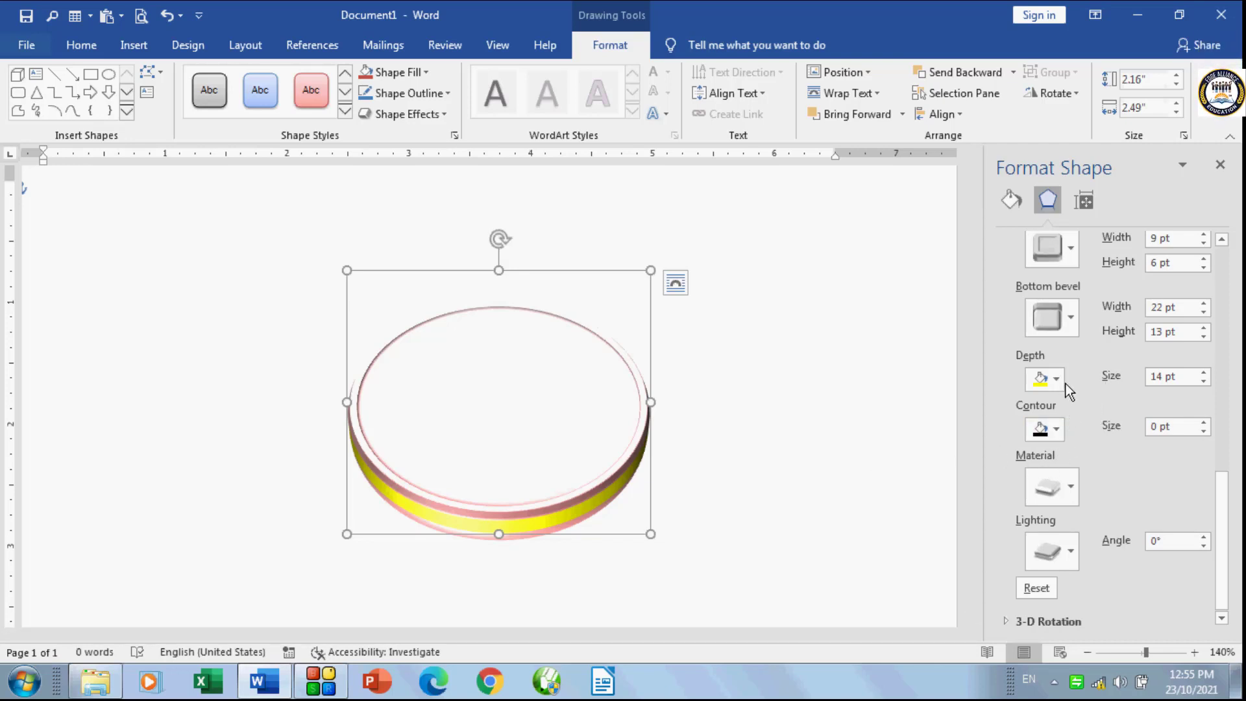
pyautogui.click(1073, 484)
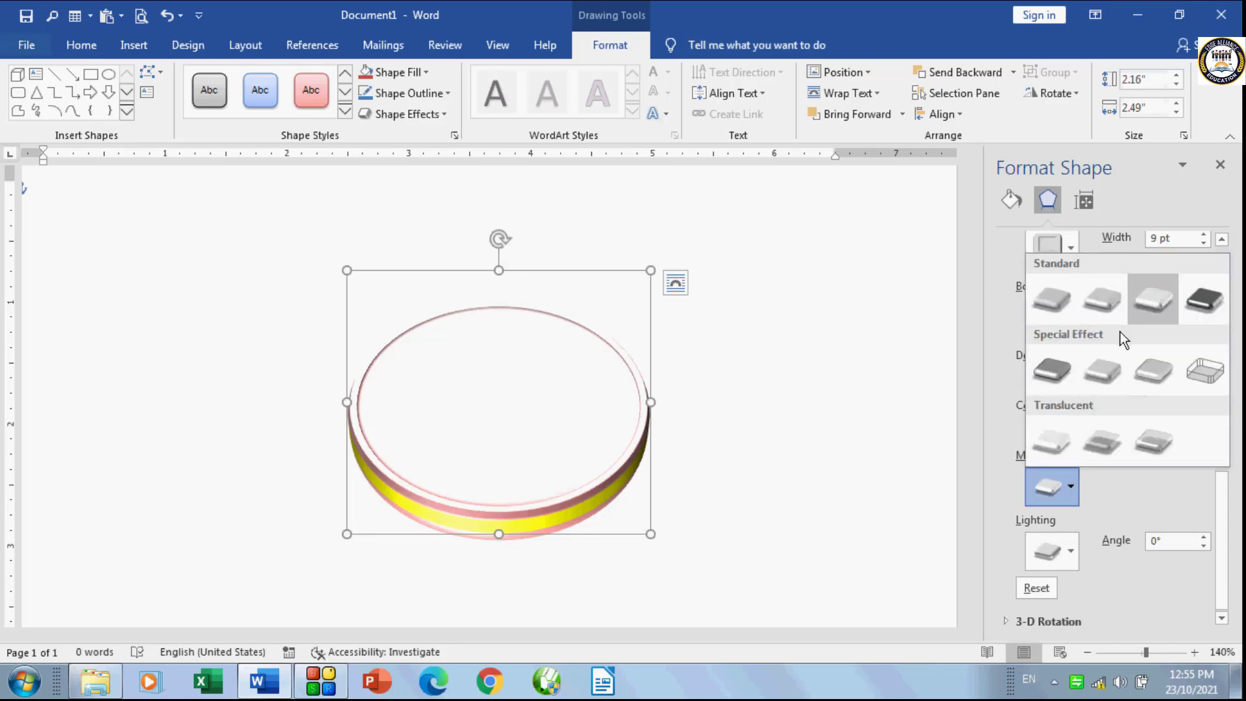
pyautogui.click(1050, 368)
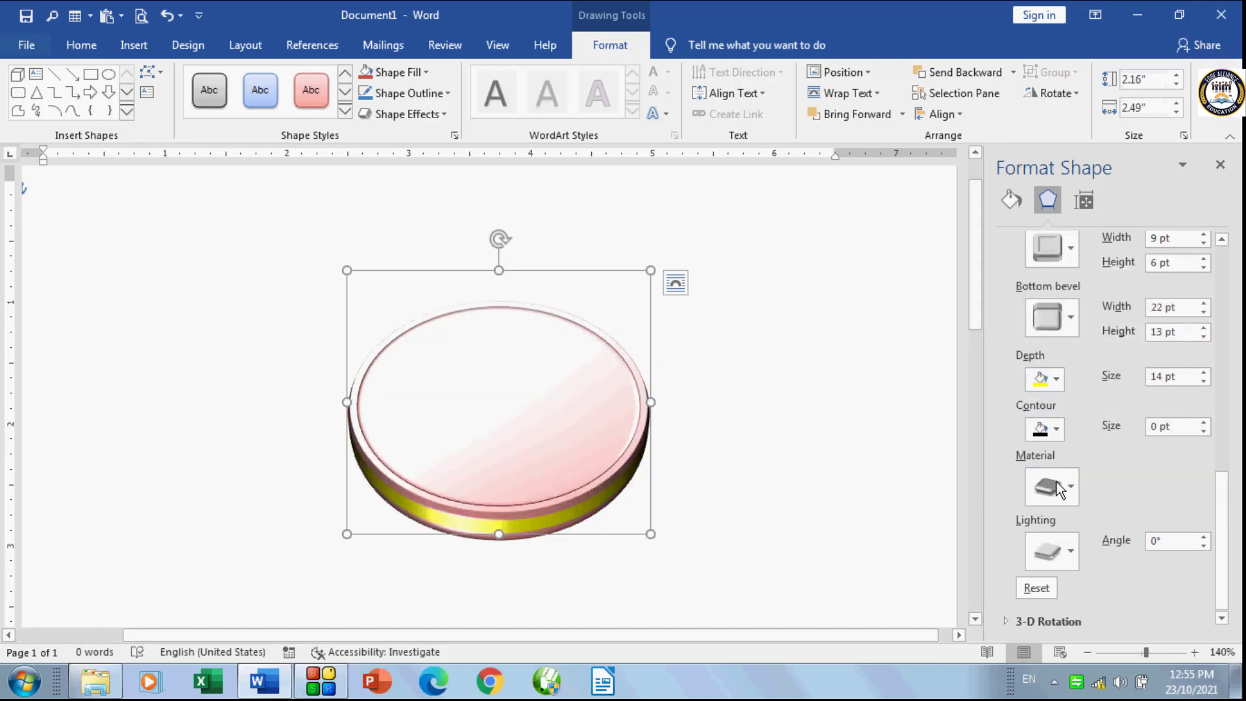
# Step: Try the second Special Effect material on the oval, and replace it with the third one
pyautogui.click(1062, 380)
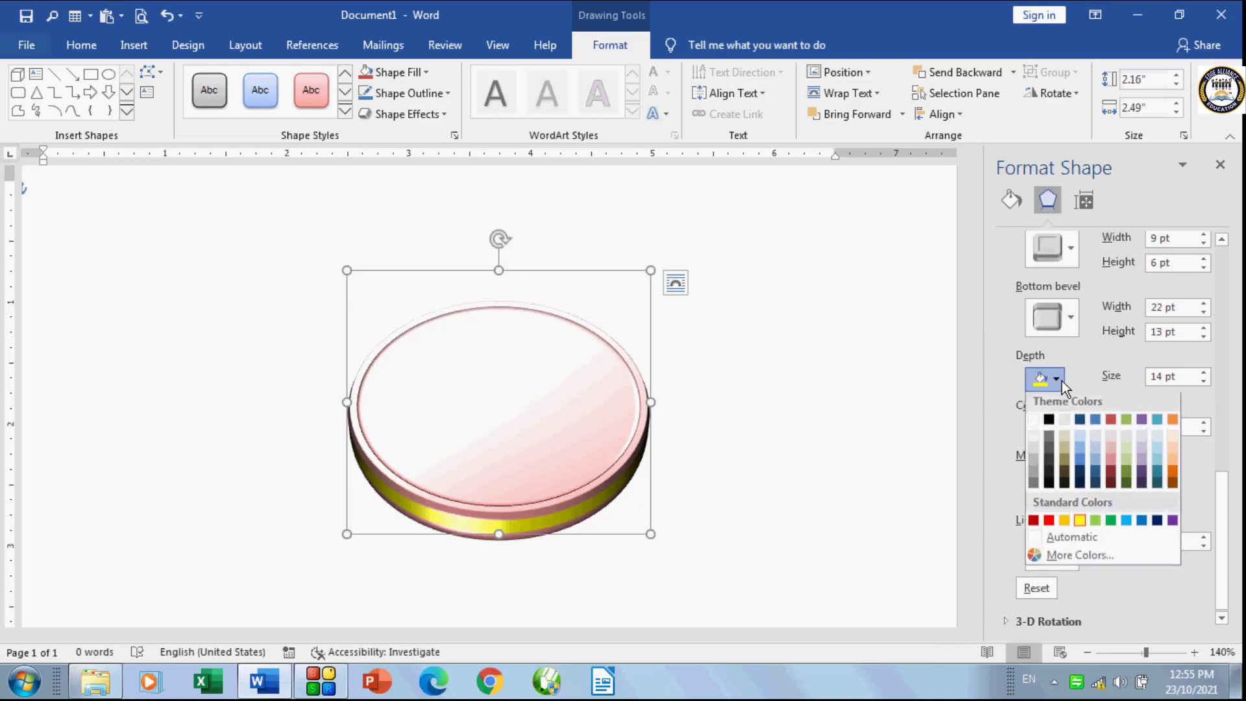
pyautogui.click(1061, 381)
pyautogui.click(1066, 485)
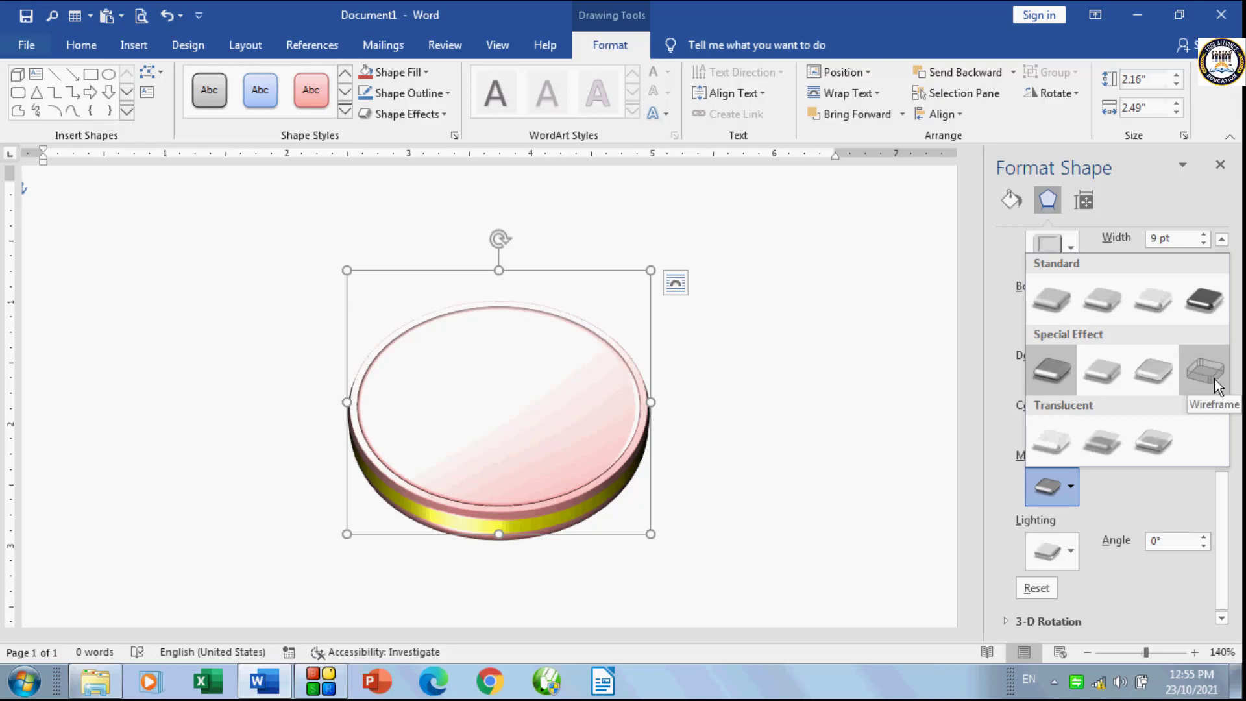
pyautogui.click(1101, 368)
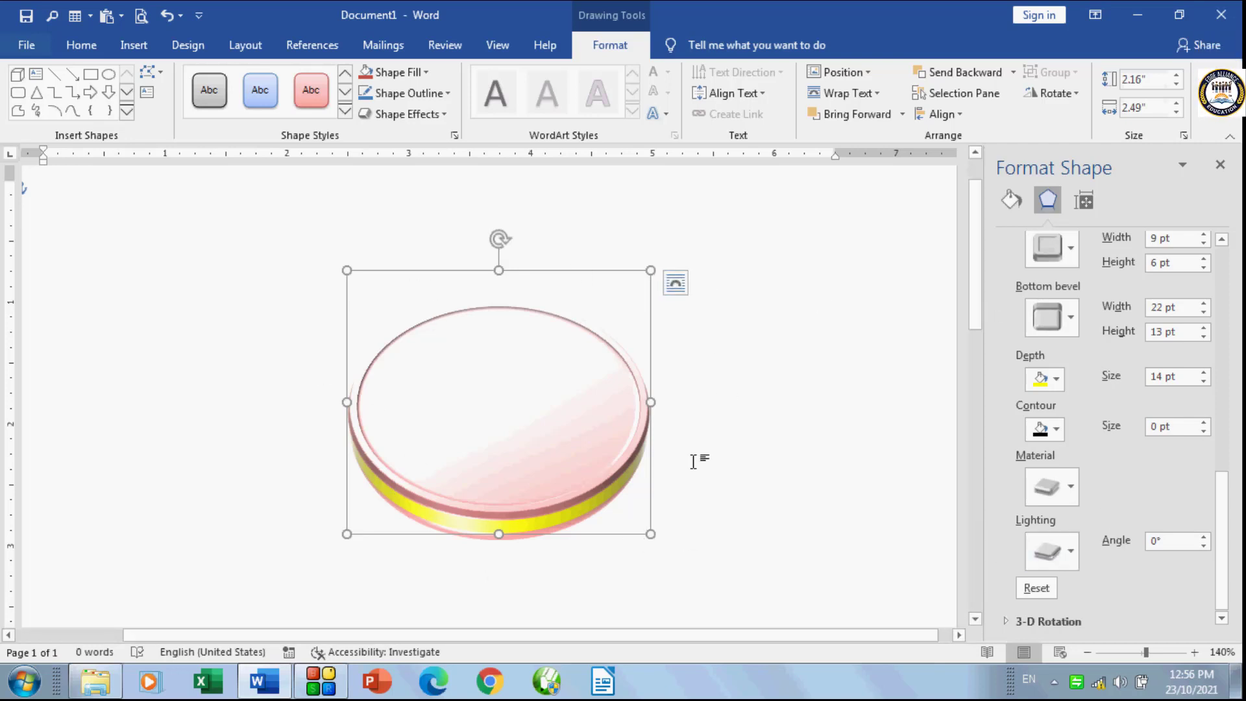
pyautogui.click(1068, 490)
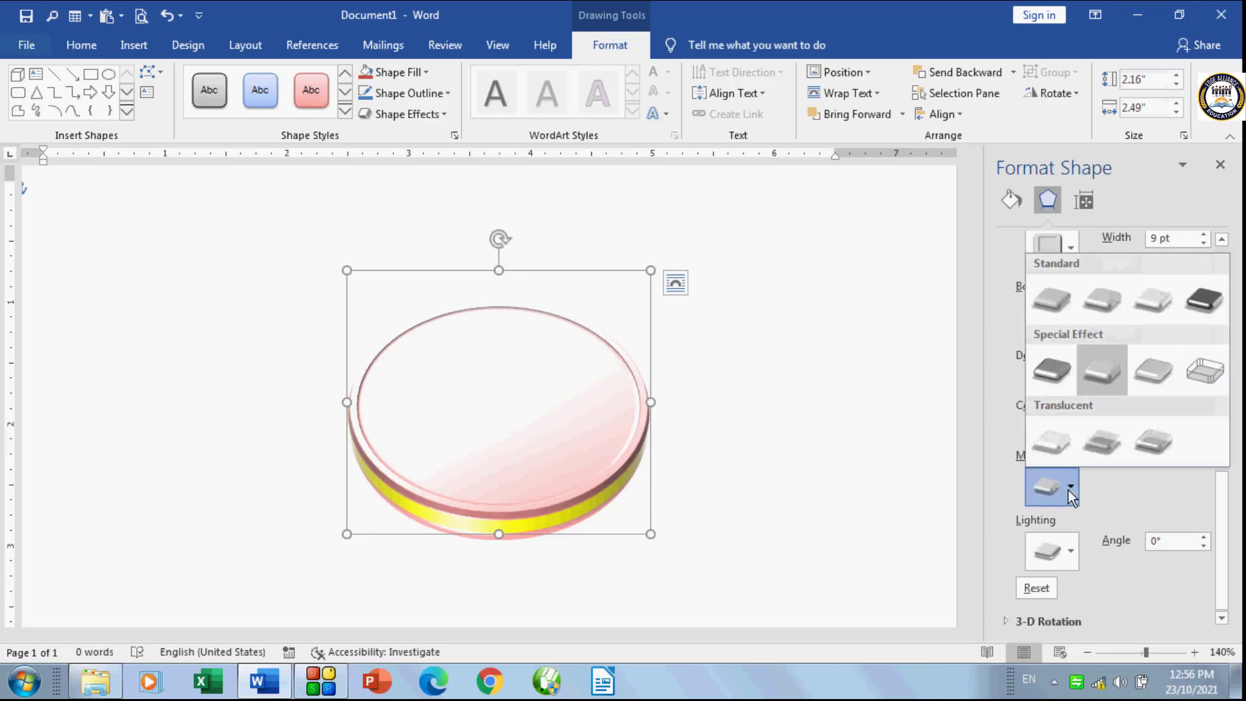
pyautogui.click(1159, 367)
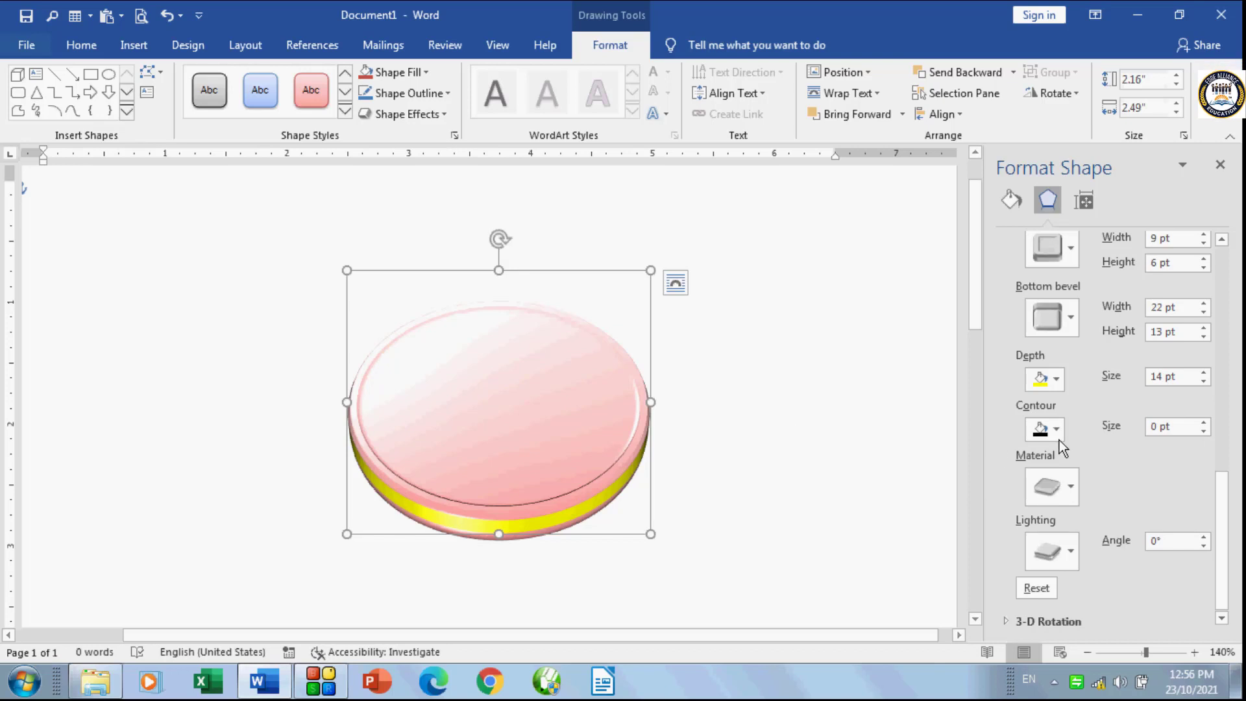
# Step: Try the fourth Special Effect material on the oval, and replace it with the first Translucent material
pyautogui.click(1073, 488)
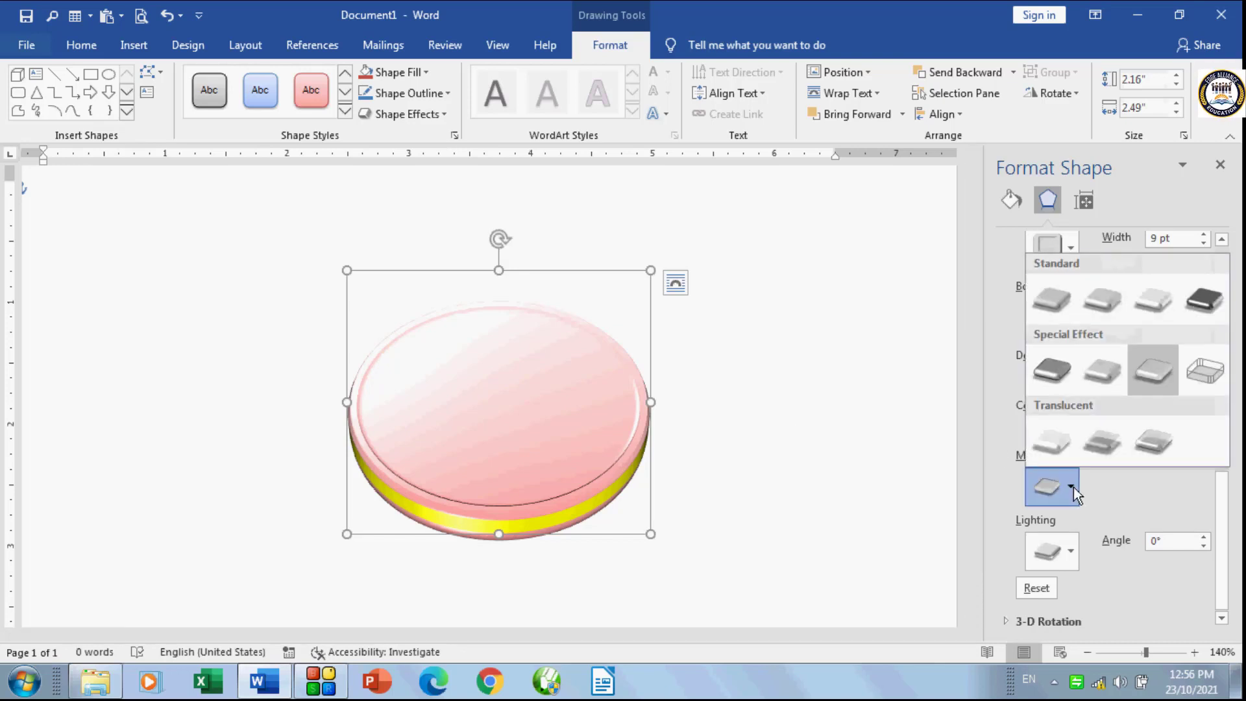
pyautogui.click(1210, 368)
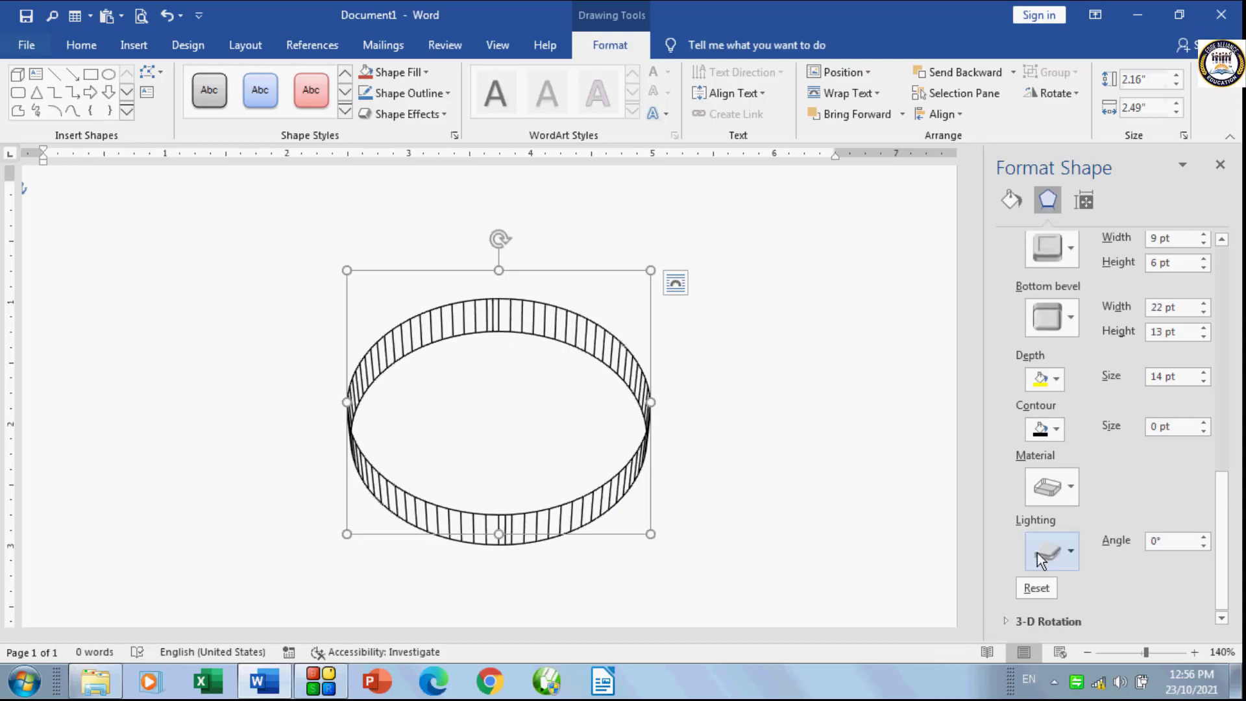
pyautogui.click(1072, 489)
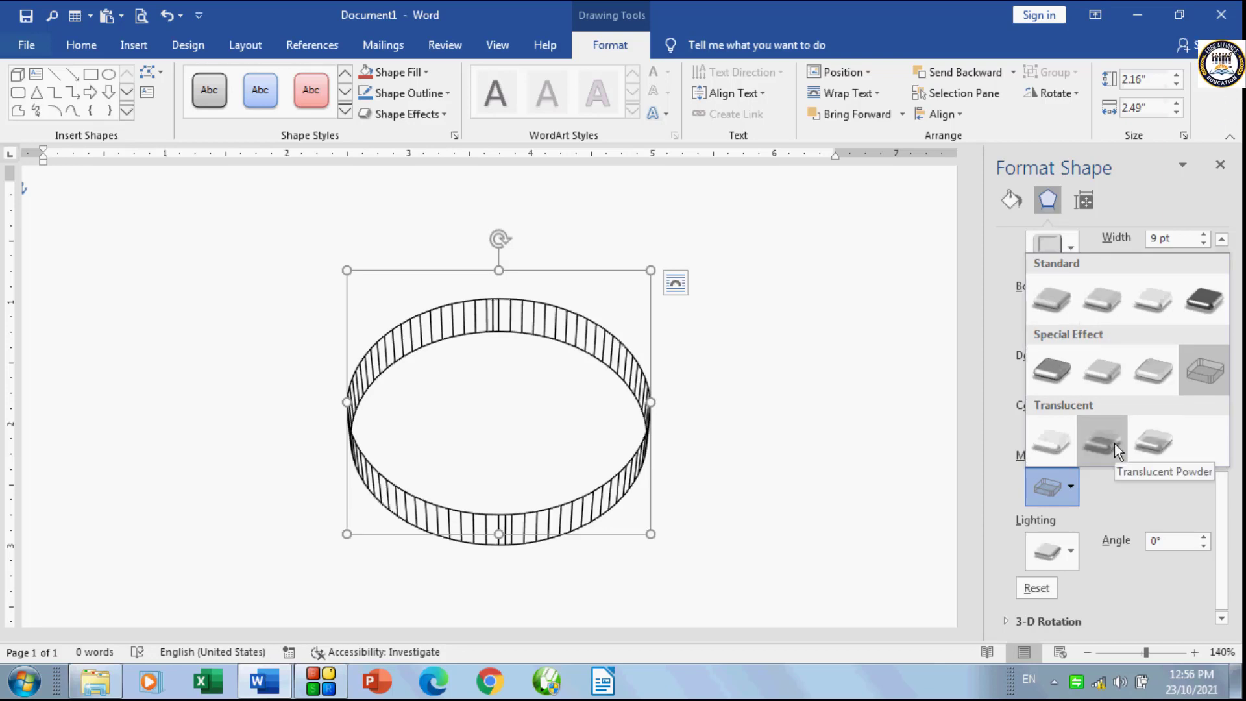
pyautogui.click(1044, 434)
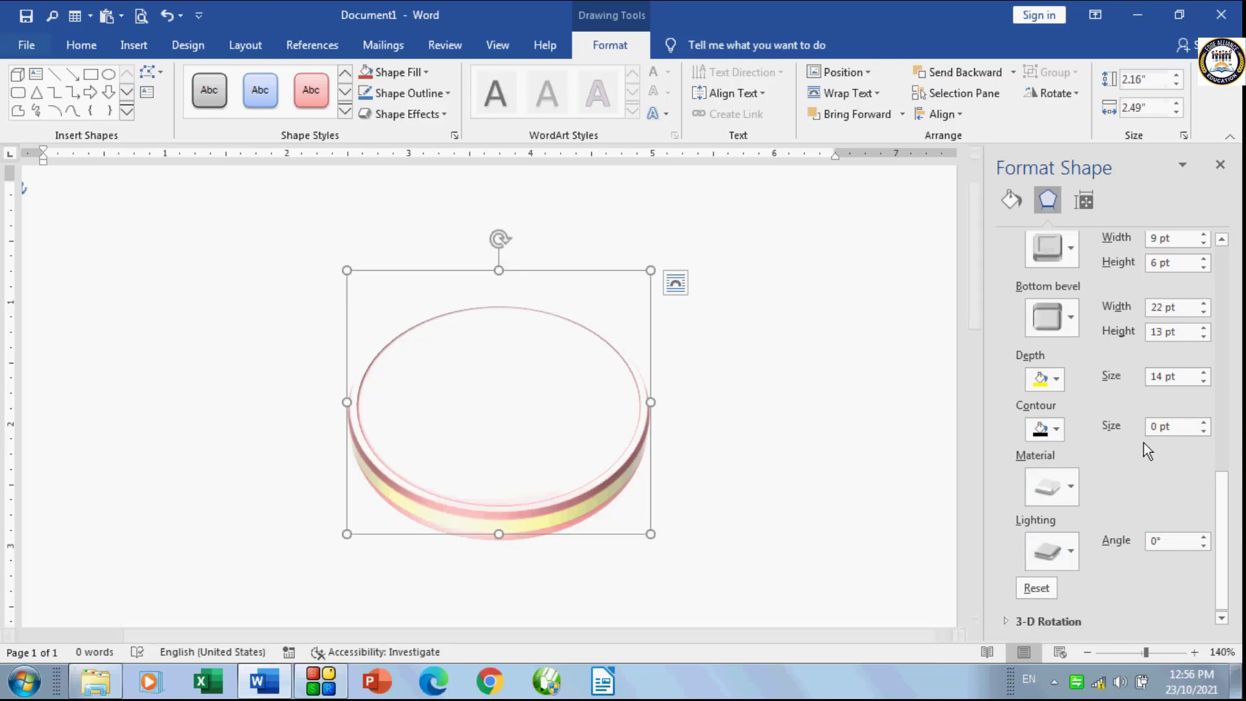
# Step: Try the second Neutral lighting on the oval, and replace it with the second Warm lighting
pyautogui.click(1067, 557)
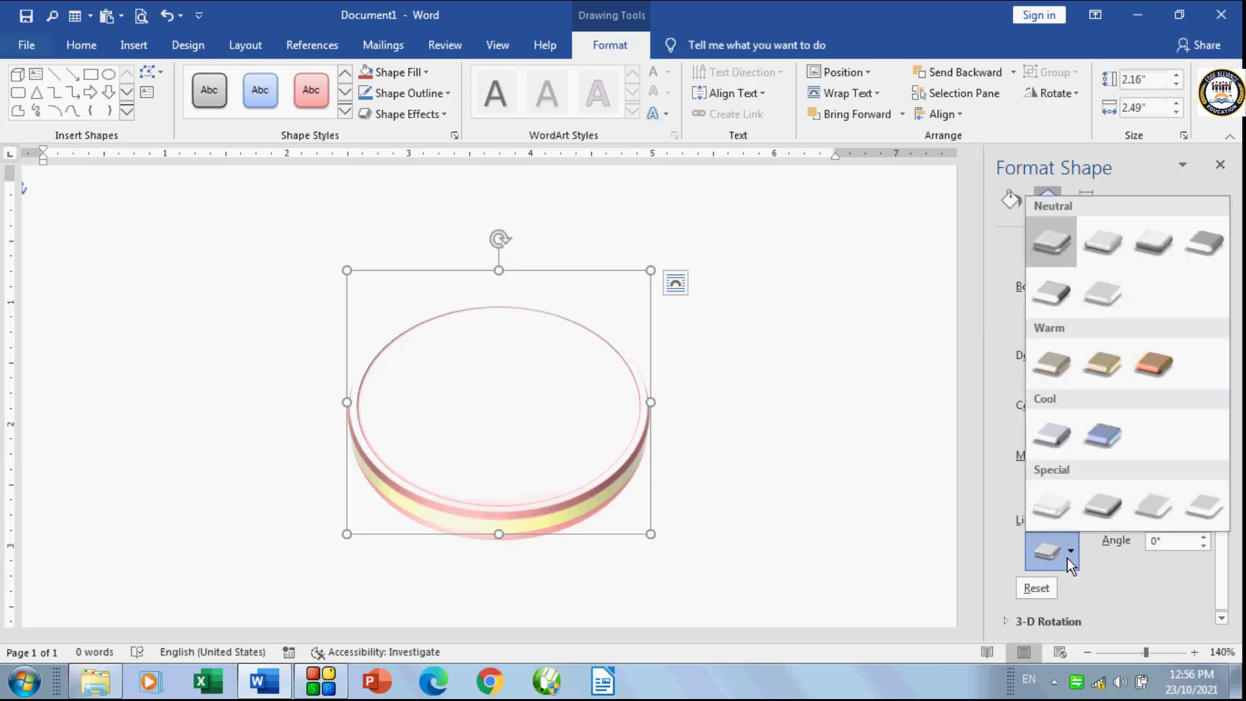
pyautogui.click(1097, 240)
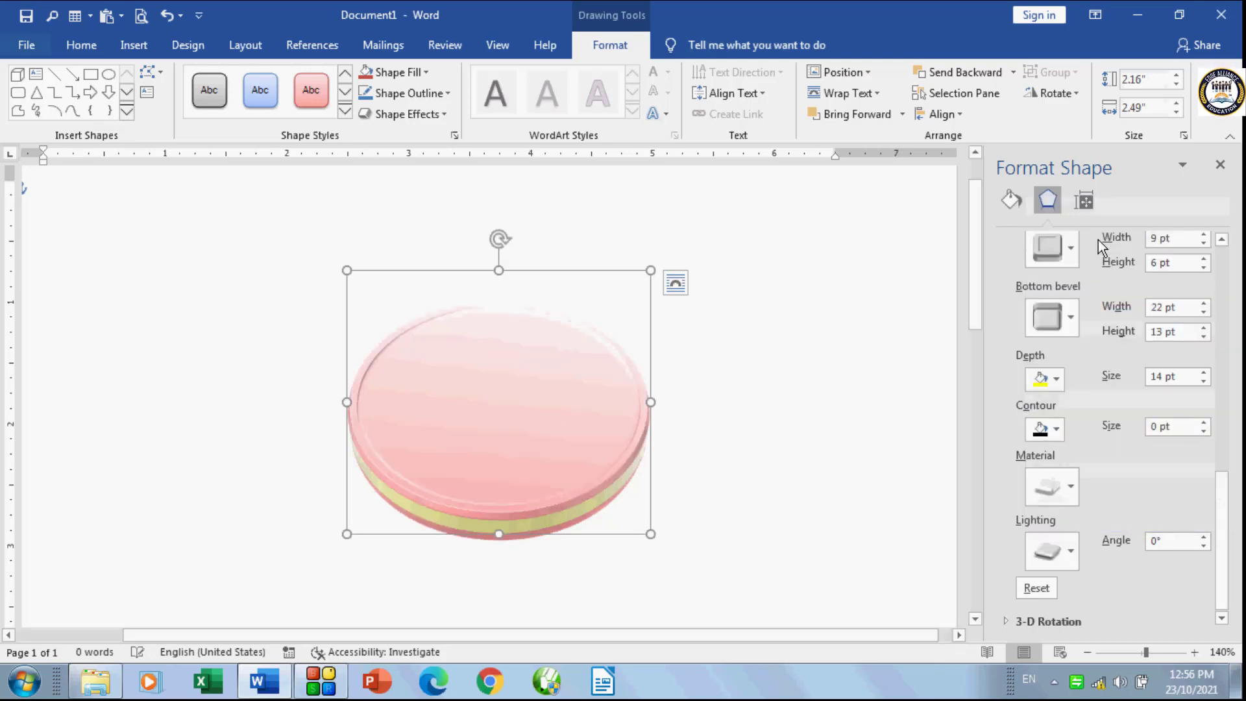
pyautogui.click(1061, 556)
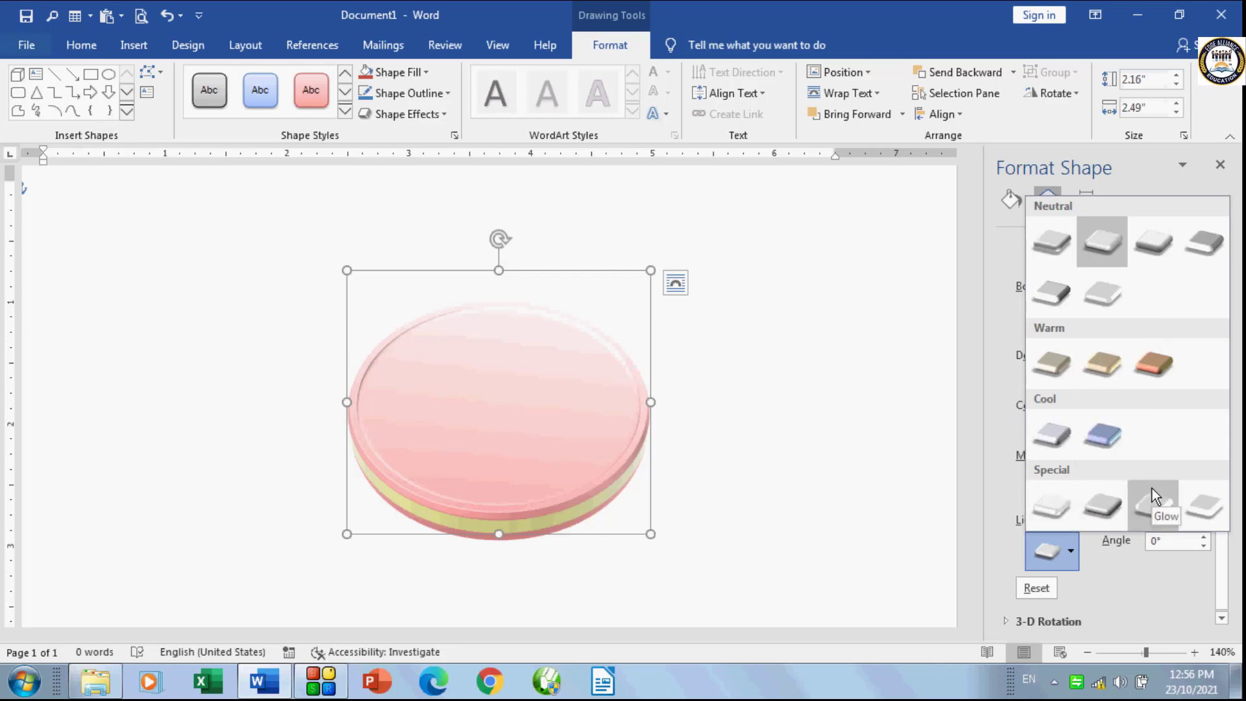
pyautogui.click(1101, 361)
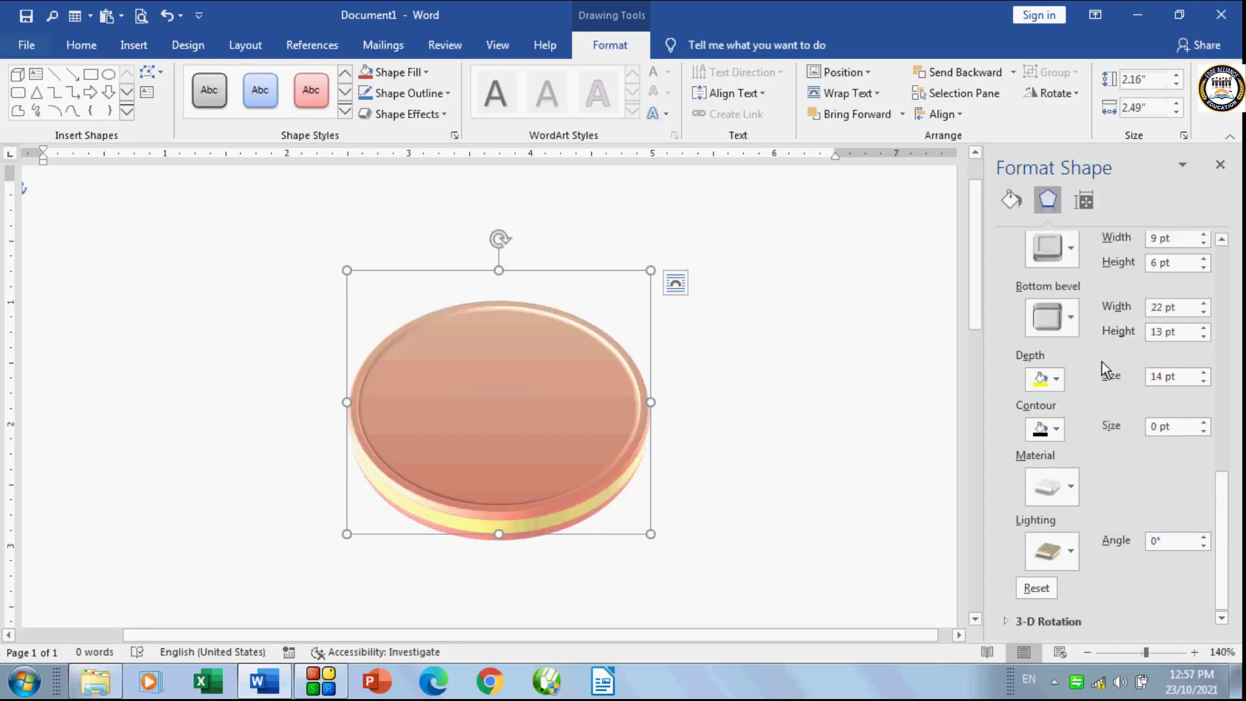
# Step: Try the first Warm lighting on the oval, and replace it with the third Warm lighting
pyautogui.click(1070, 551)
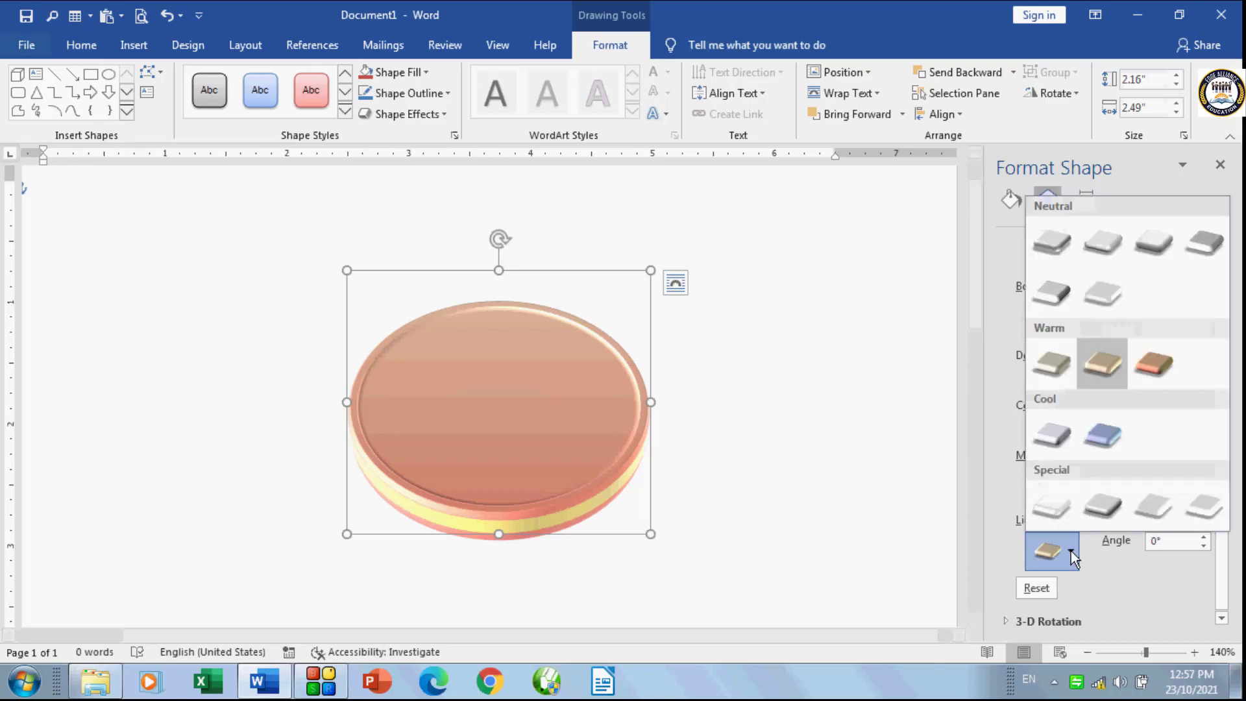
pyautogui.click(1053, 368)
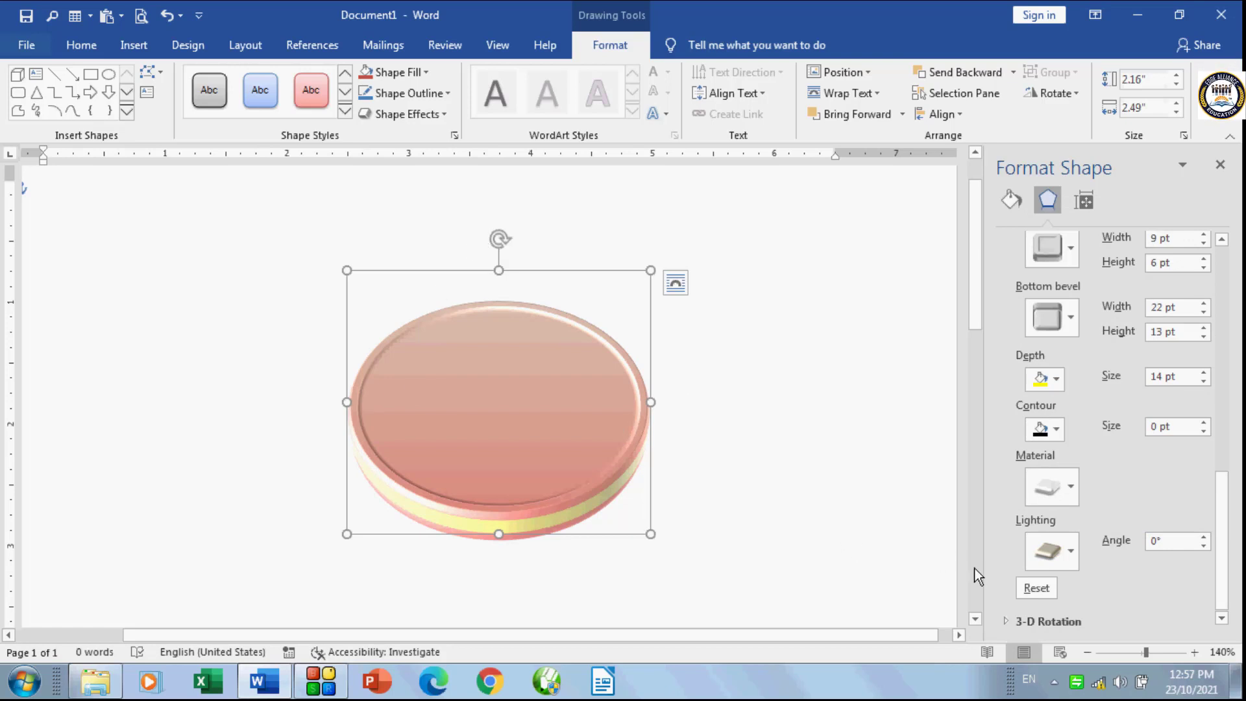
pyautogui.click(1071, 493)
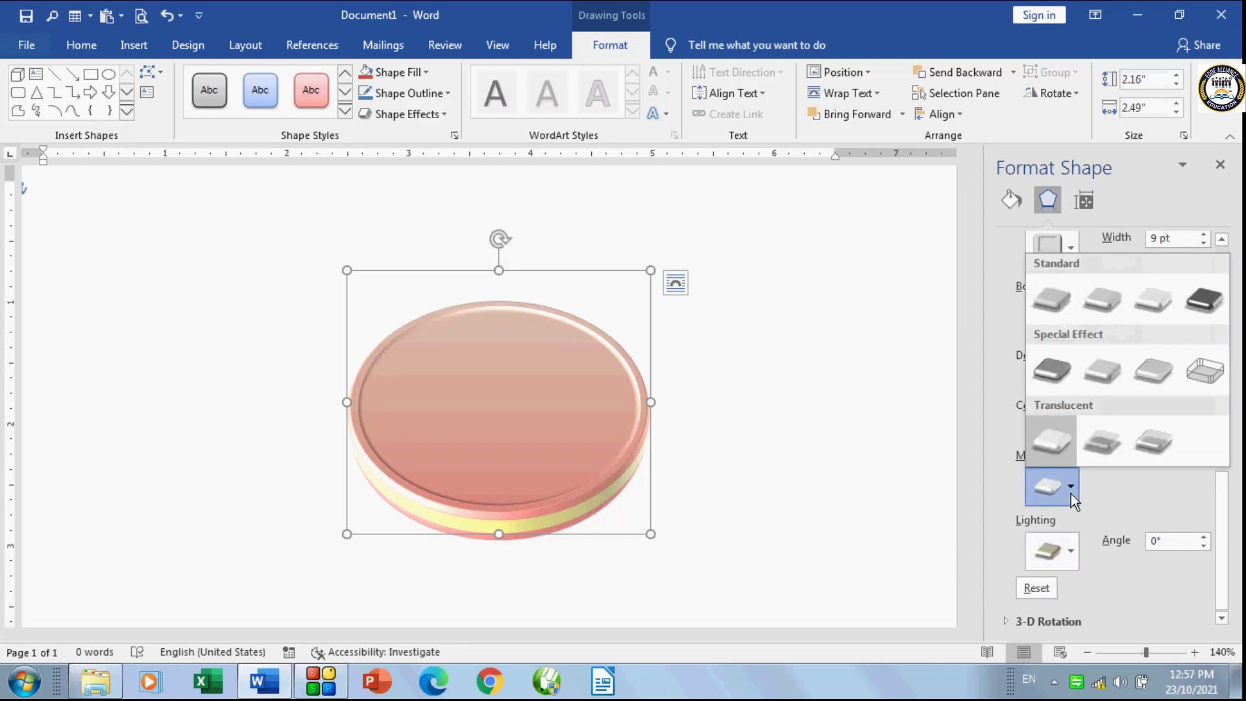
pyautogui.click(1071, 494)
pyautogui.click(1067, 550)
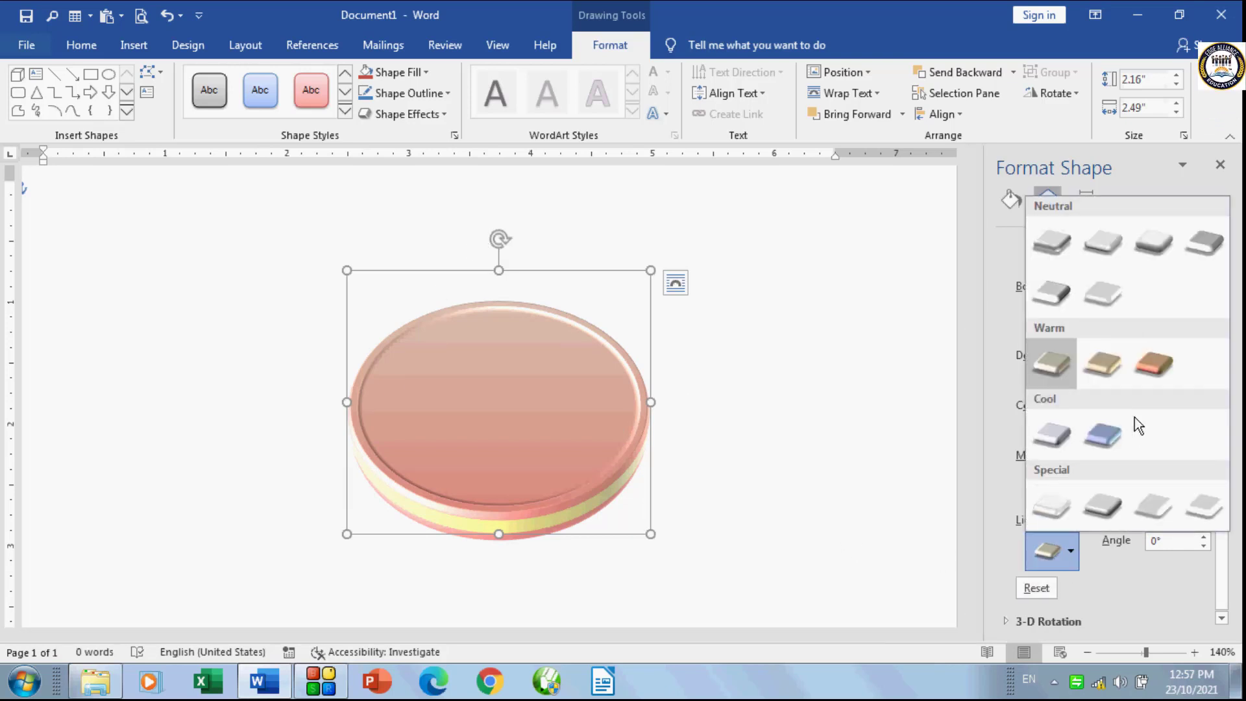
pyautogui.click(1158, 379)
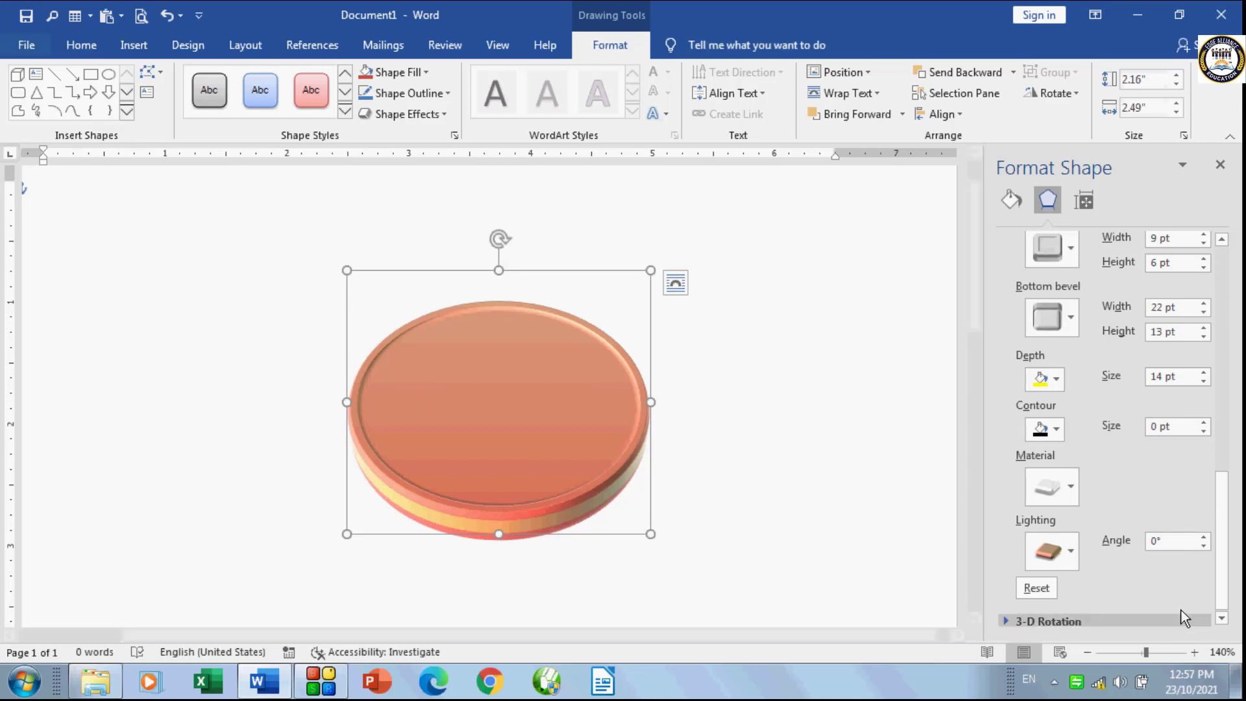
# Step: Increase the oval's lighting angle to 180°
pyautogui.click(1204, 538)
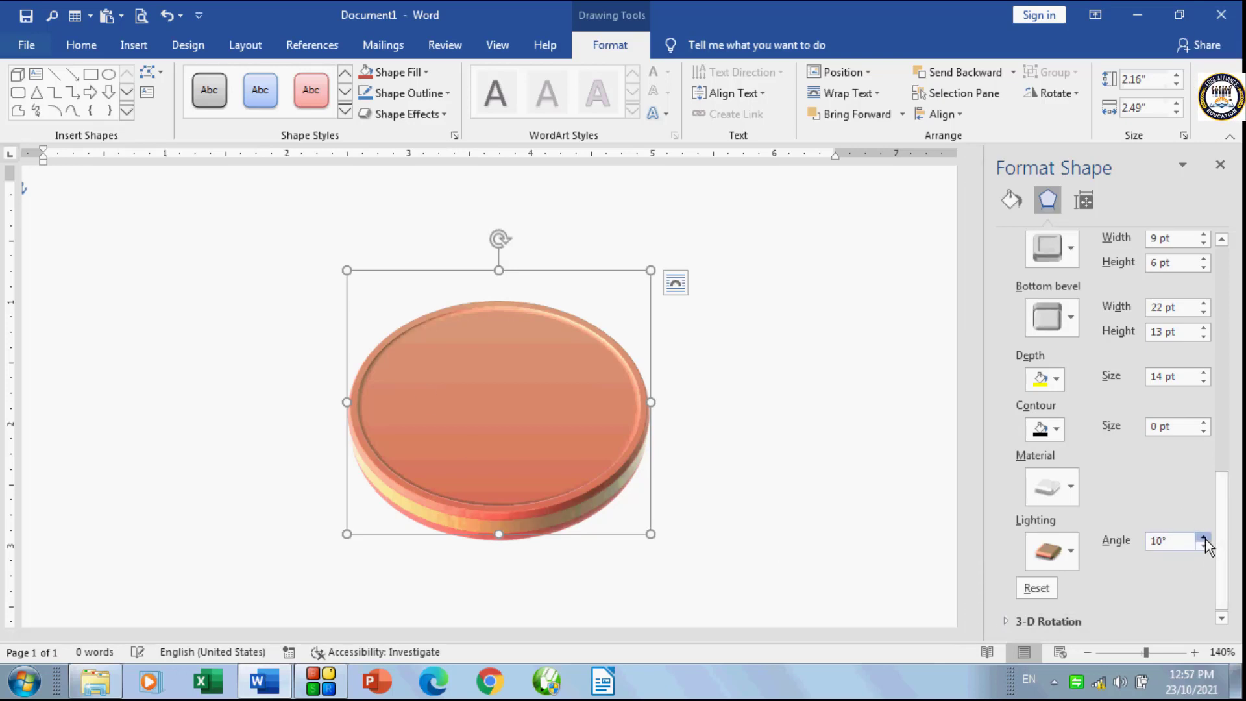
pyautogui.click(1204, 538)
pyautogui.click(1205, 538)
pyautogui.click(1205, 537)
pyautogui.click(1204, 538)
pyautogui.click(1204, 538)
pyautogui.click(1204, 537)
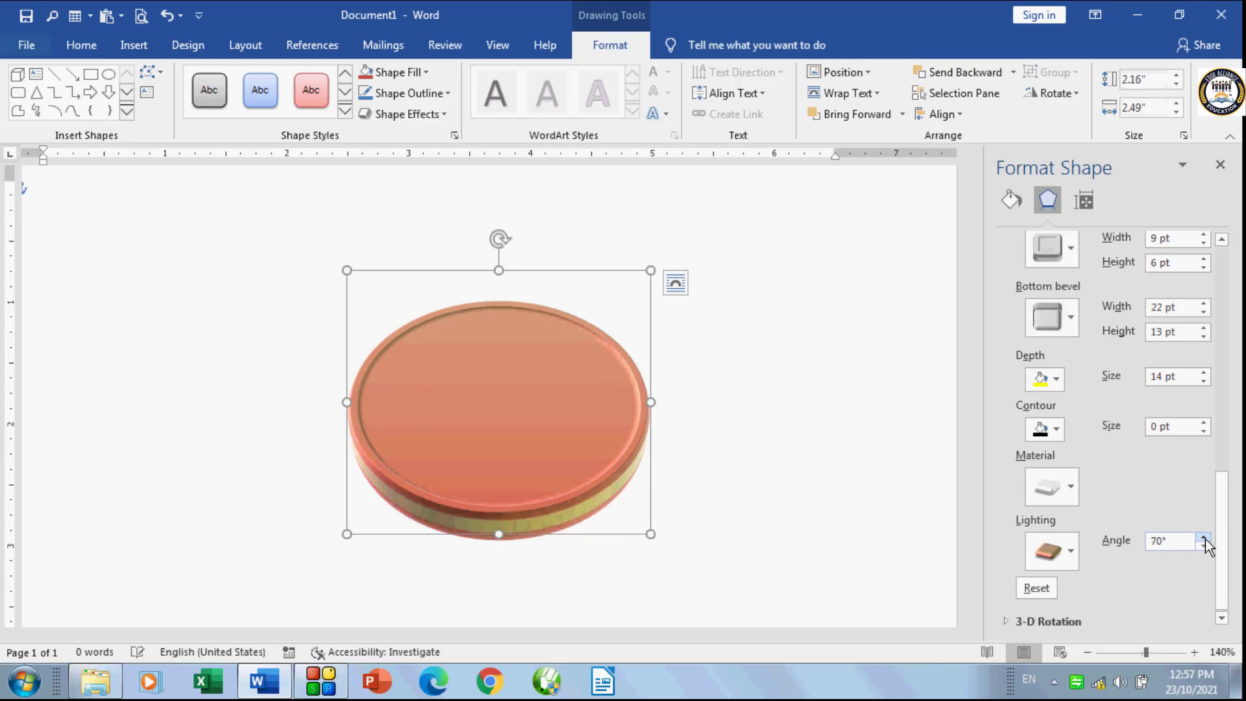
pyautogui.click(1204, 538)
pyautogui.click(1204, 538)
pyautogui.click(1205, 537)
pyautogui.click(1204, 538)
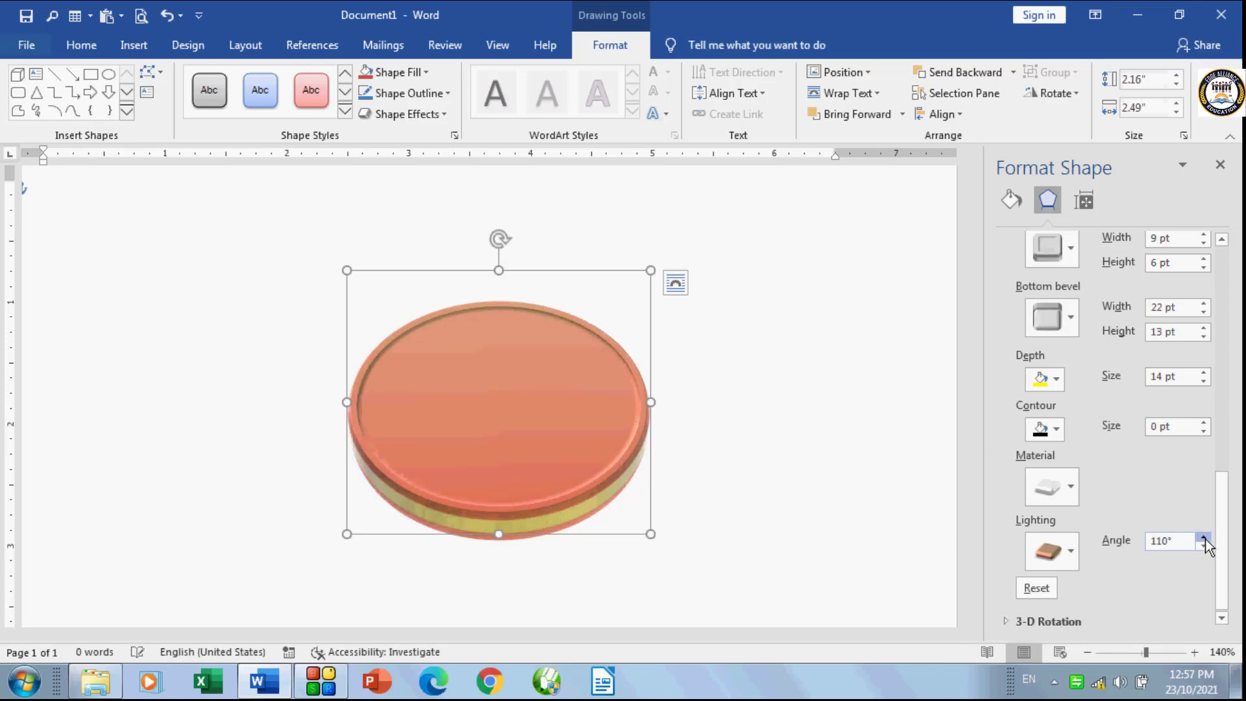
pyautogui.click(1204, 538)
pyautogui.click(1204, 538)
pyautogui.click(1205, 538)
pyautogui.click(1204, 538)
pyautogui.click(1204, 538)
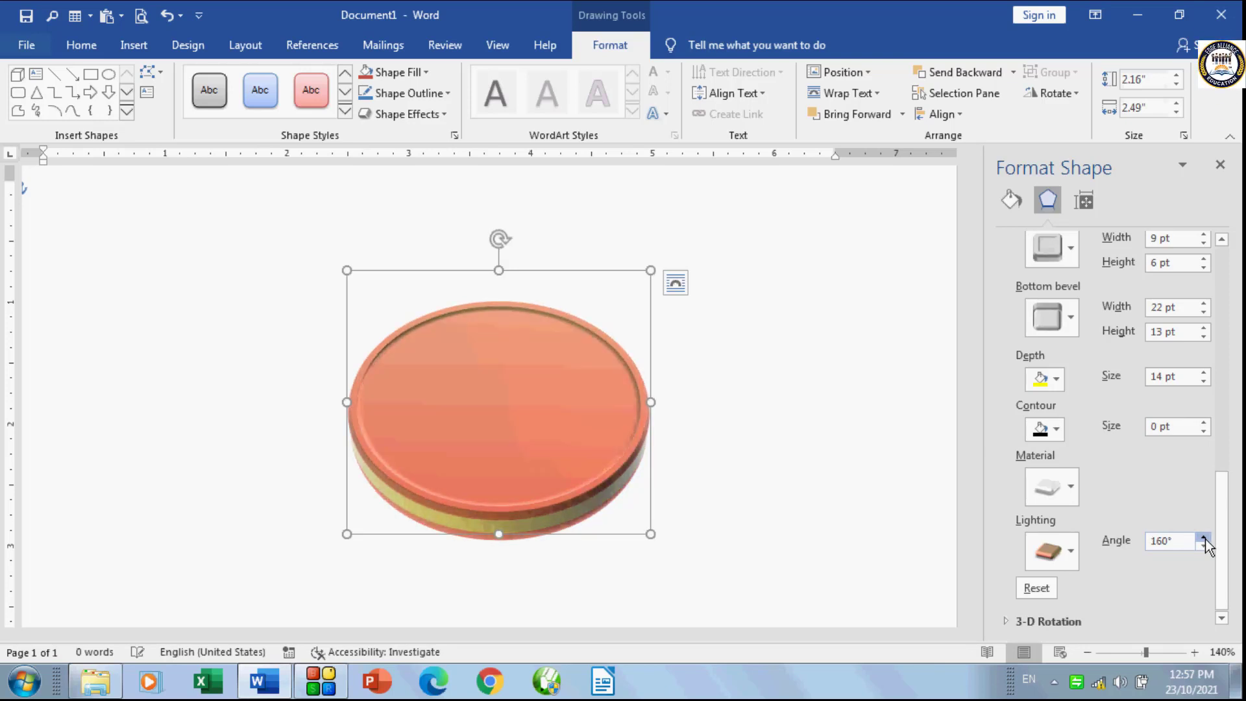
pyautogui.click(1204, 538)
pyautogui.click(1204, 538)
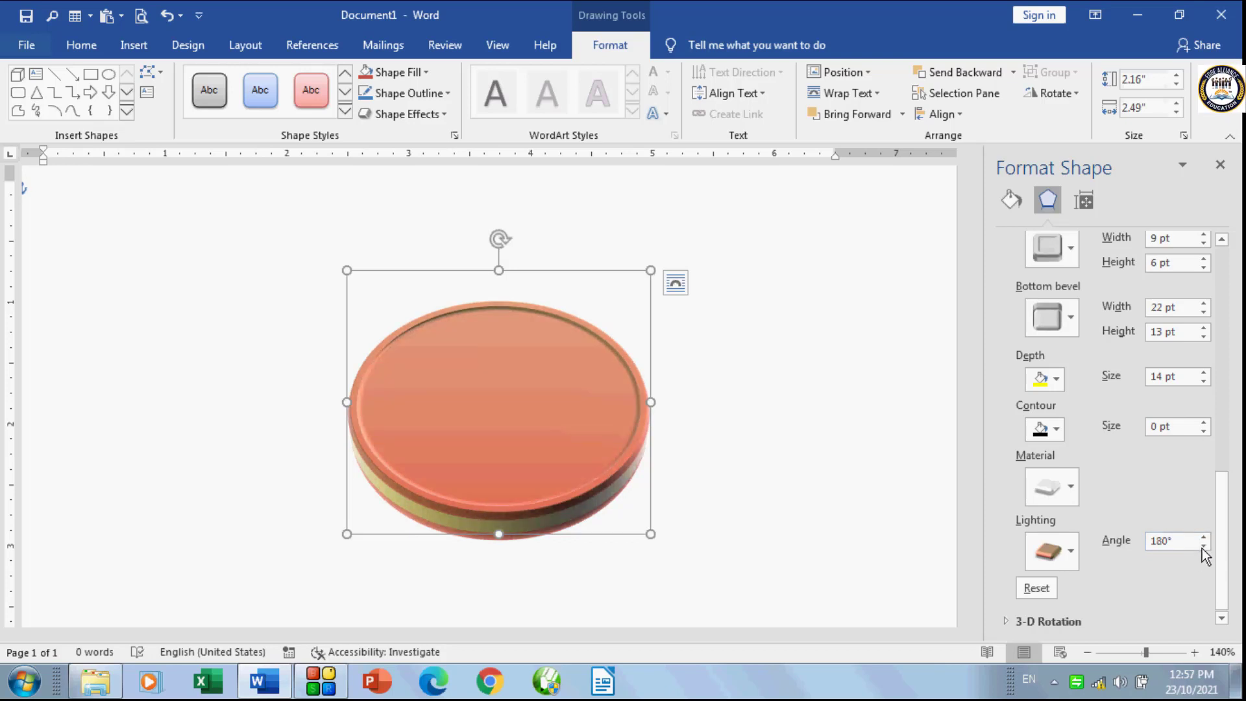
# Step: Reduce the oval's lighting angle to 110°
pyautogui.click(1204, 545)
pyautogui.click(1203, 545)
pyautogui.click(1204, 545)
pyautogui.click(1203, 545)
pyautogui.click(1204, 546)
pyautogui.click(1204, 545)
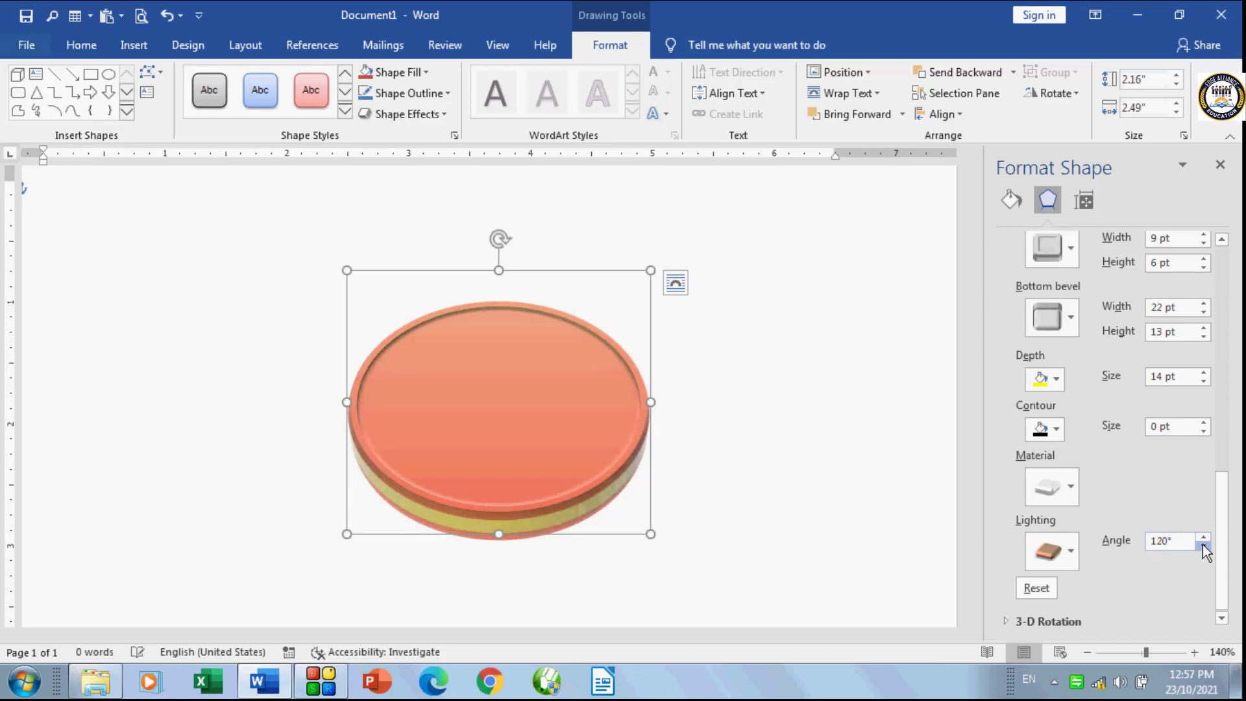
pyautogui.click(1204, 545)
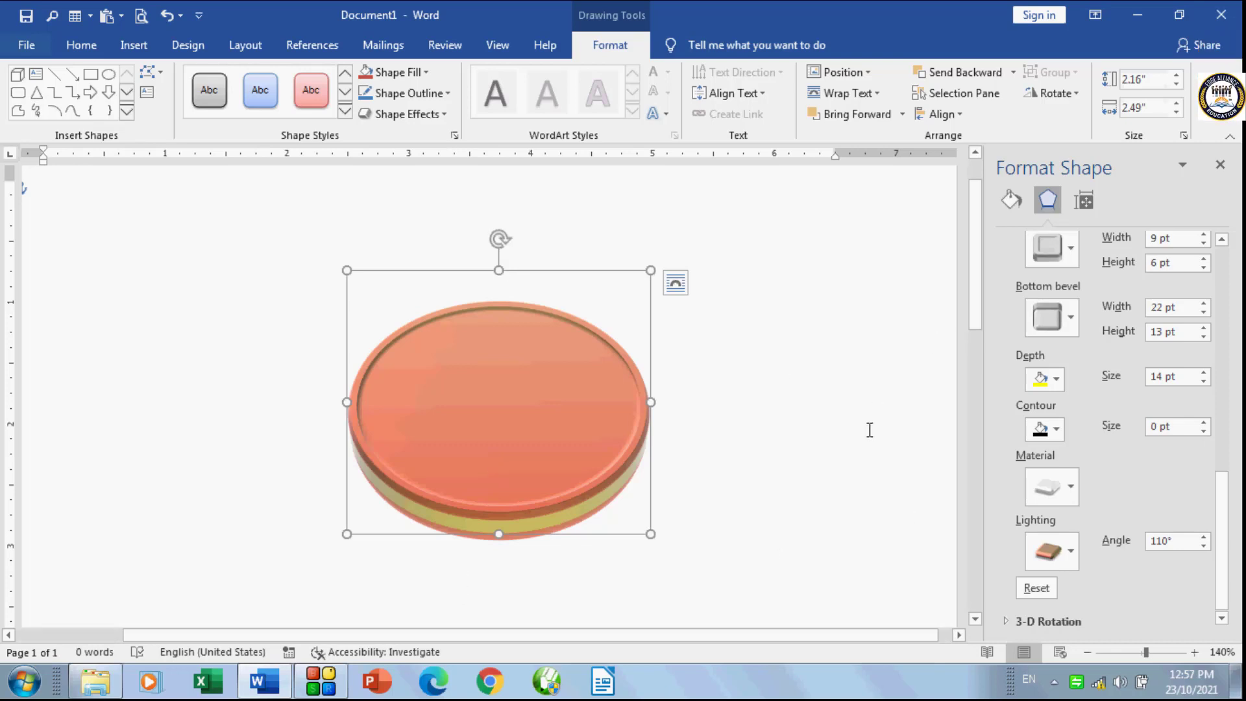
# Step: Remove the bevel from the oval with No Bevel, and clear its 3-D rotation with No Rotation
pyautogui.click(447, 115)
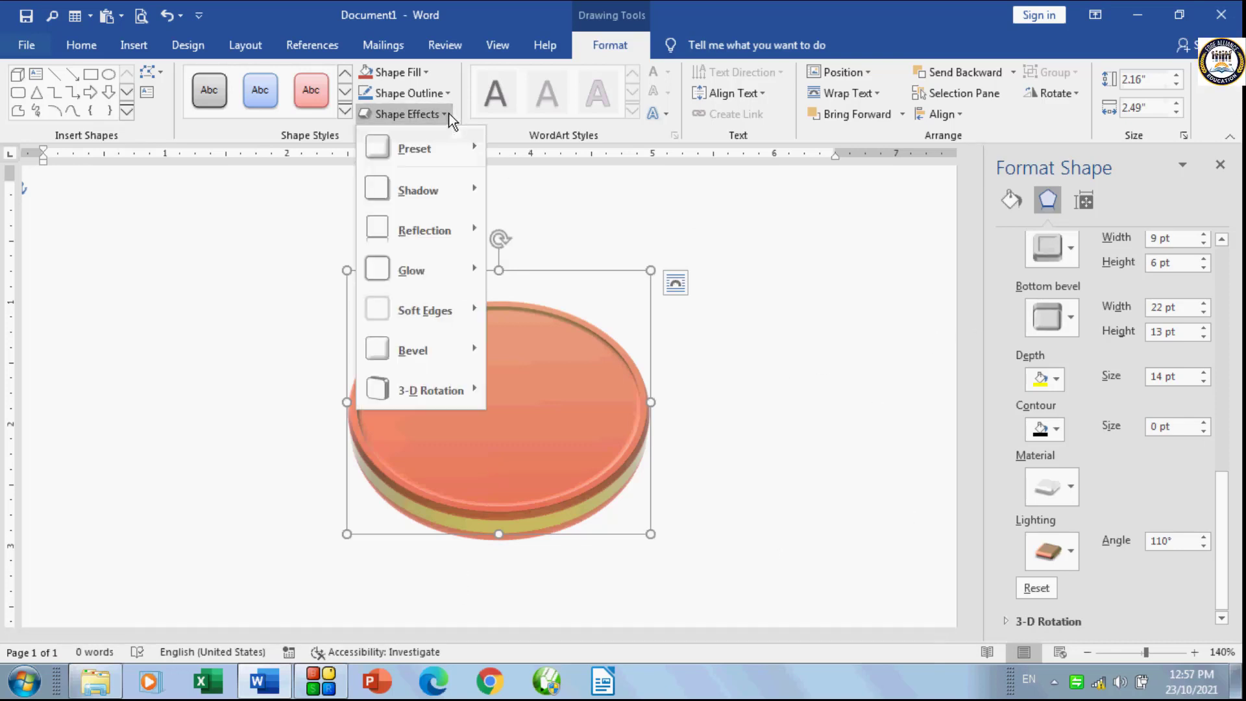
pyautogui.moveTo(438, 352)
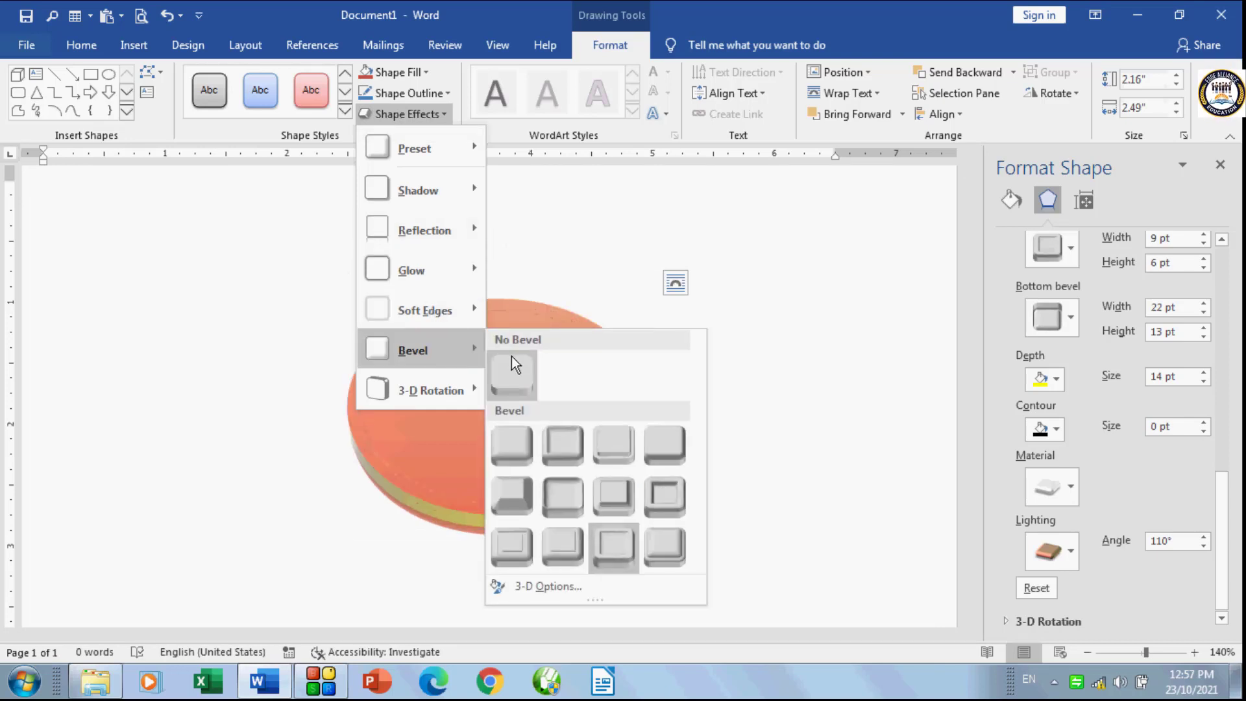
pyautogui.click(513, 376)
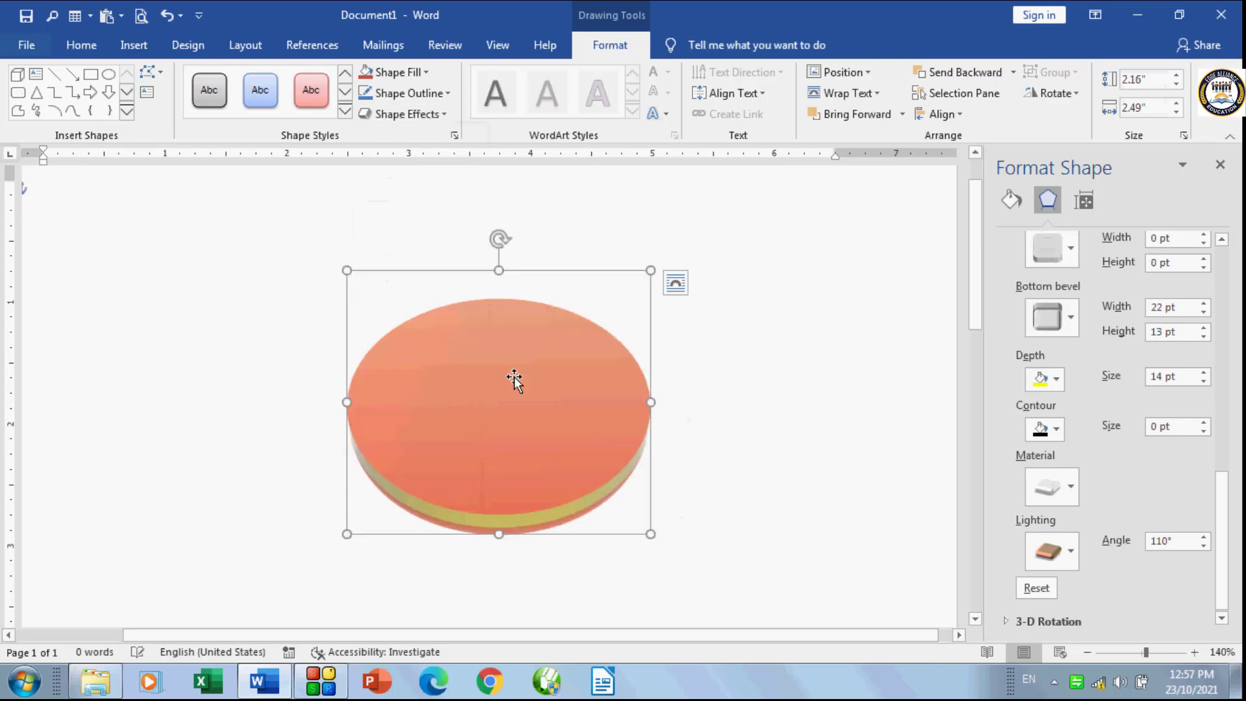
pyautogui.click(447, 114)
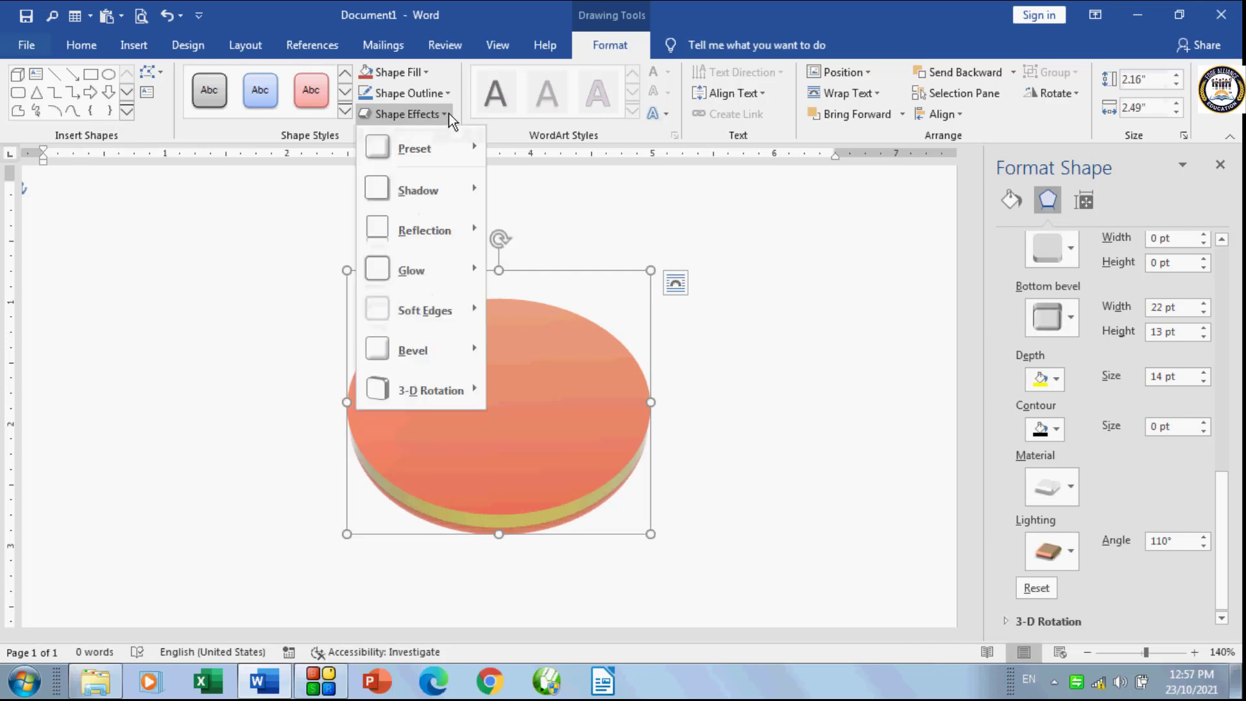
pyautogui.moveTo(446, 399)
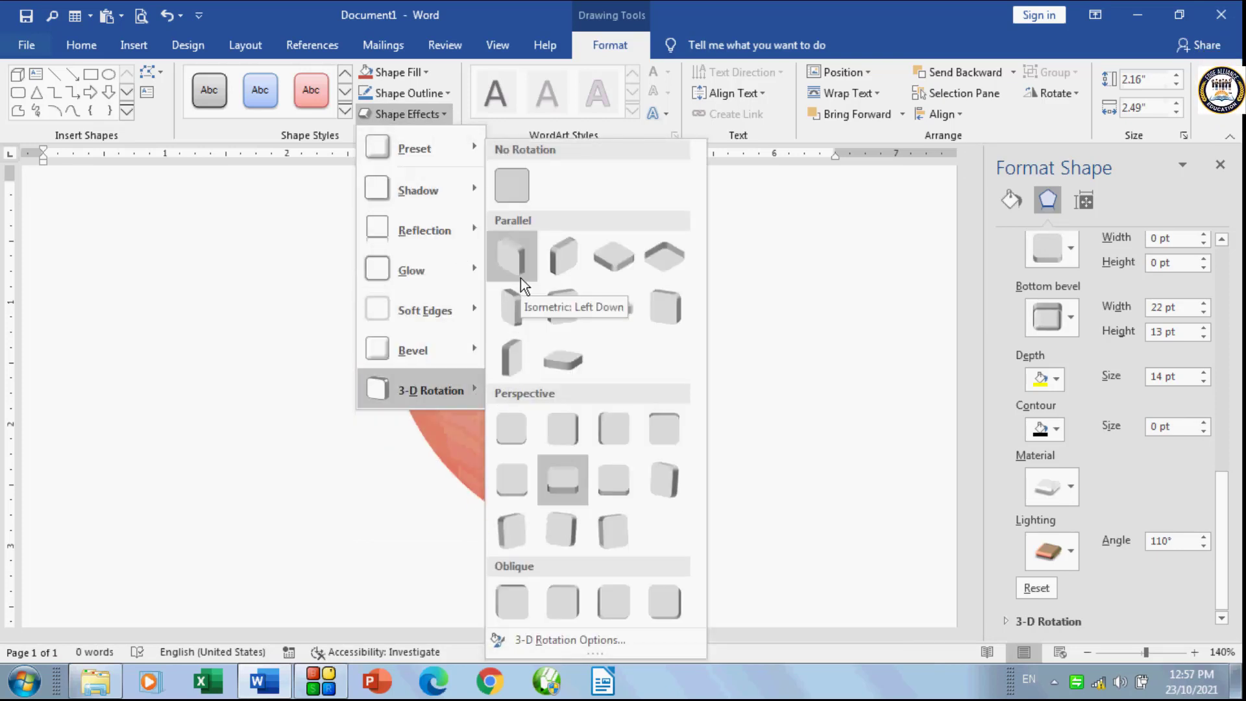
pyautogui.click(514, 185)
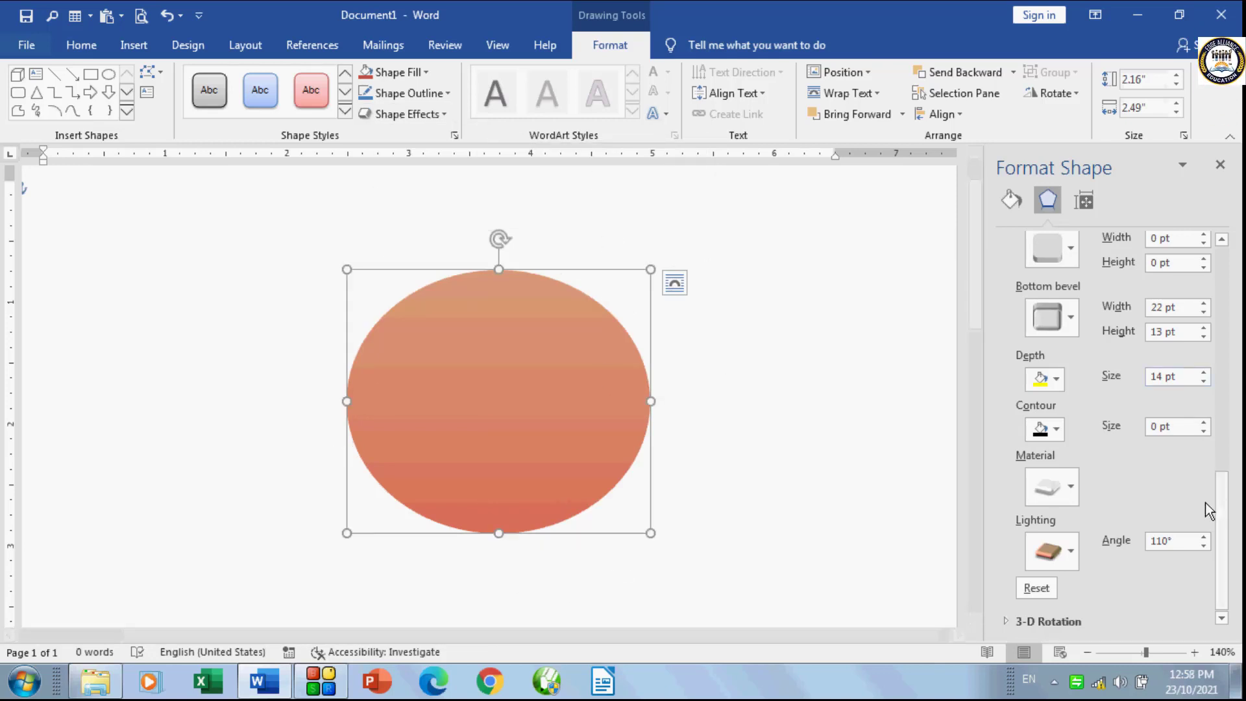
pyautogui.moveTo(1219, 529); pyautogui.dragTo(1224, 569)
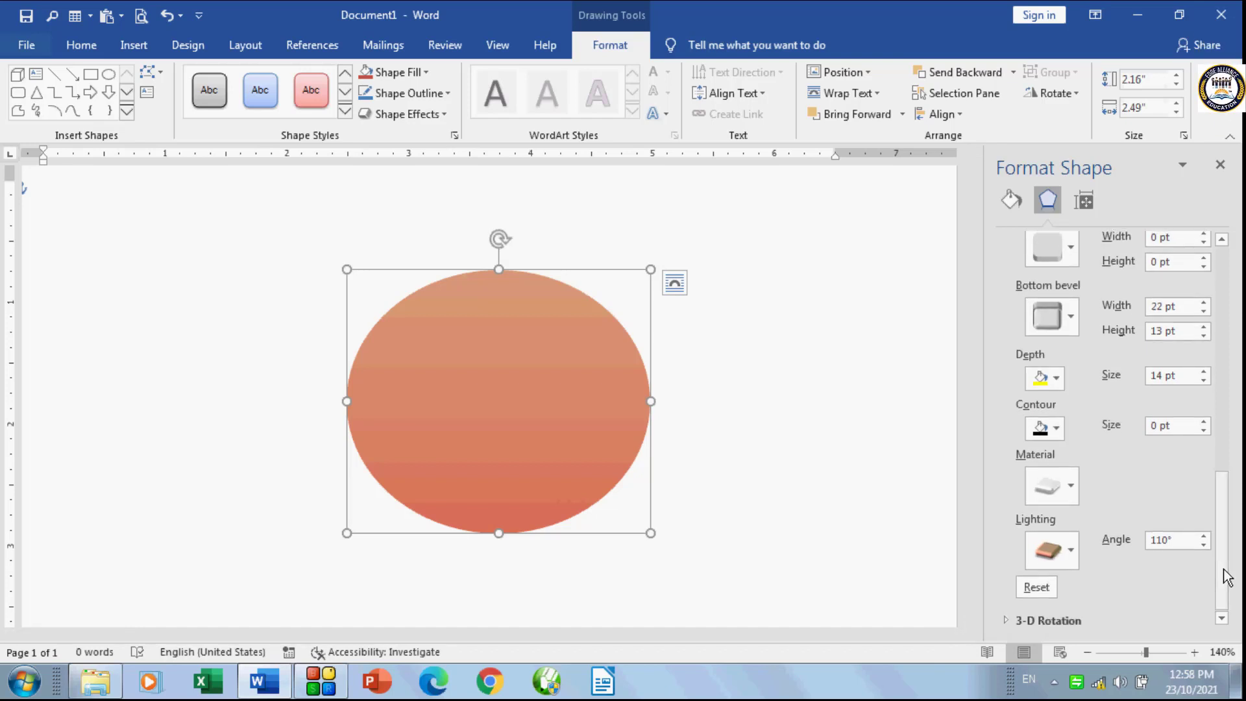
# Step: Look through the Reflection, Soft Edges and 3-D Rotation effects without applying any, and close the Format Shape settings
pyautogui.click(442, 112)
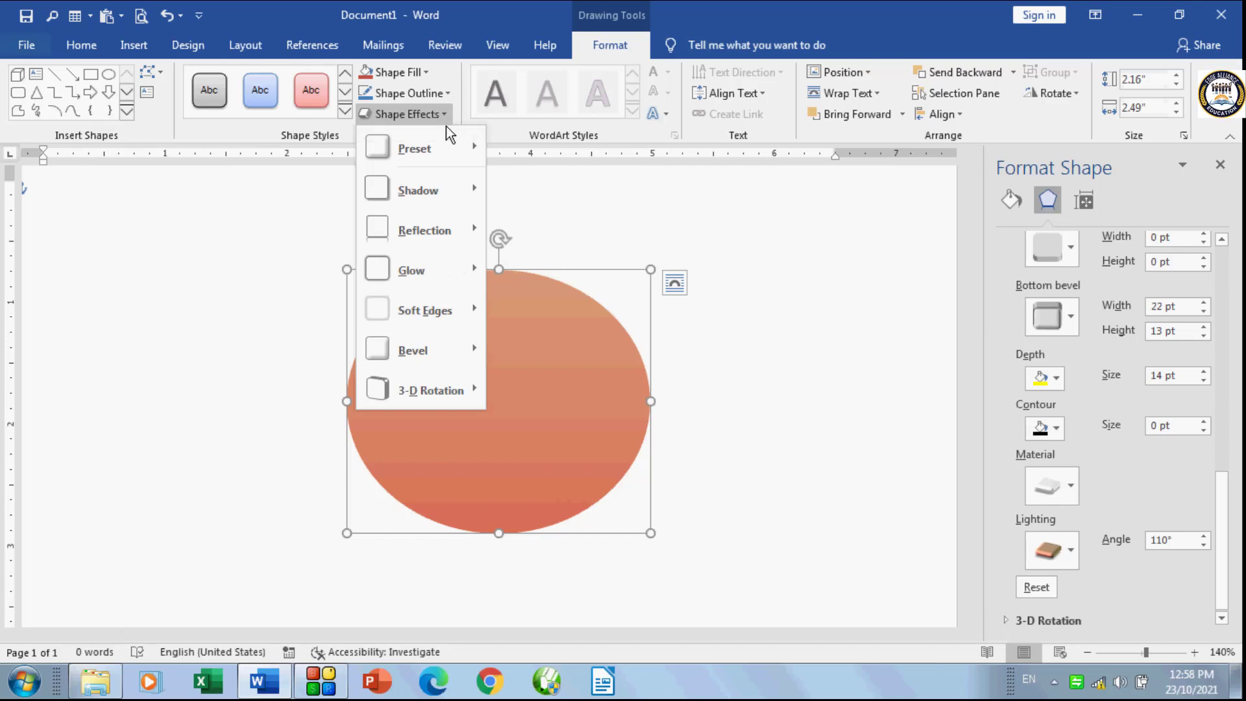
pyautogui.moveTo(448, 235)
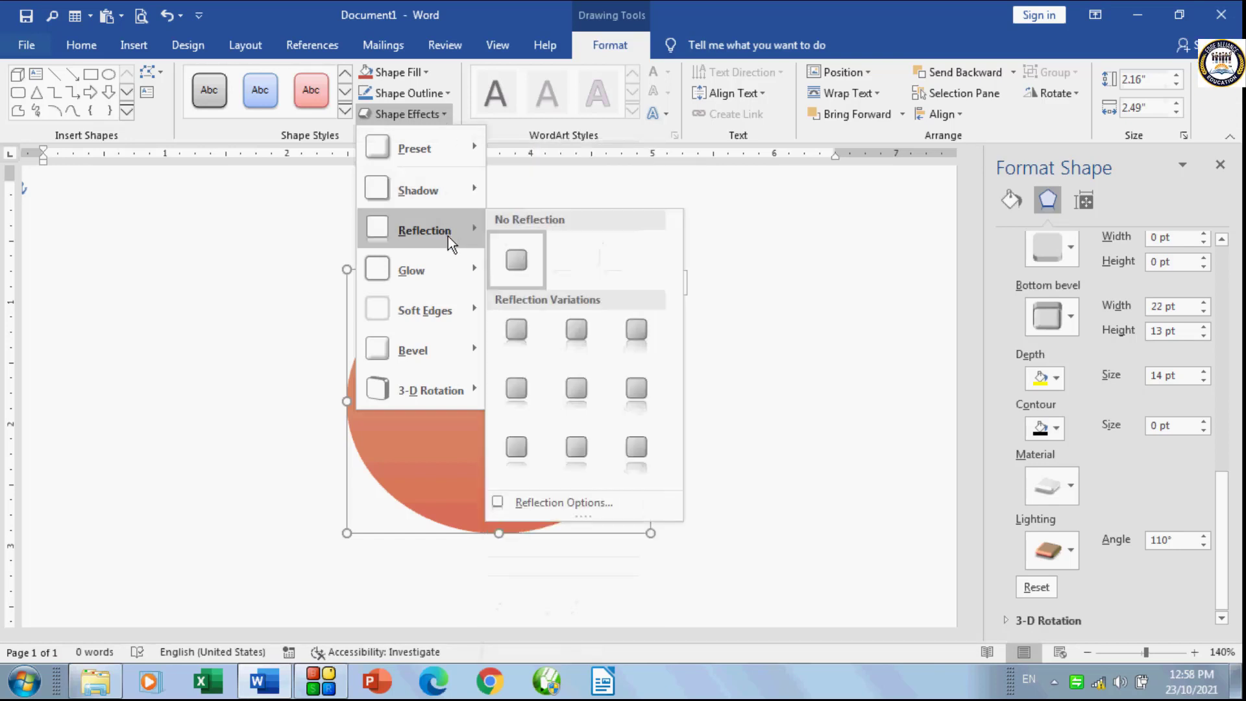
pyautogui.moveTo(451, 330)
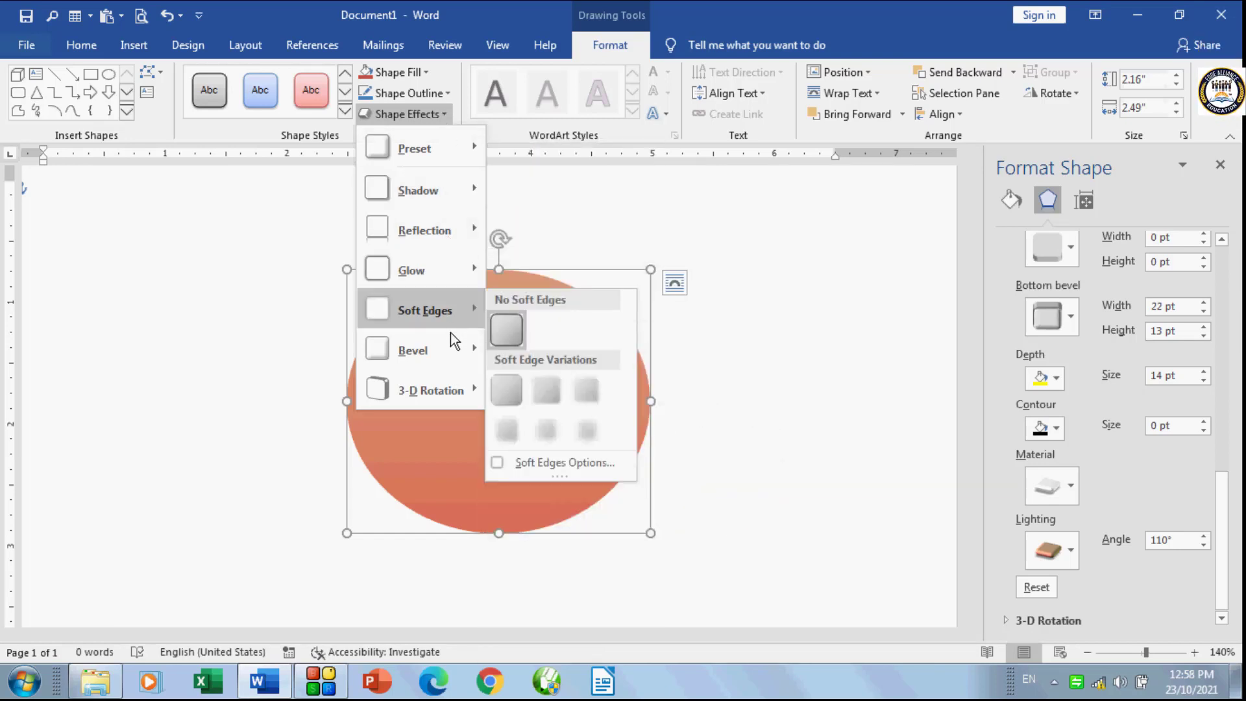
pyautogui.moveTo(450, 390)
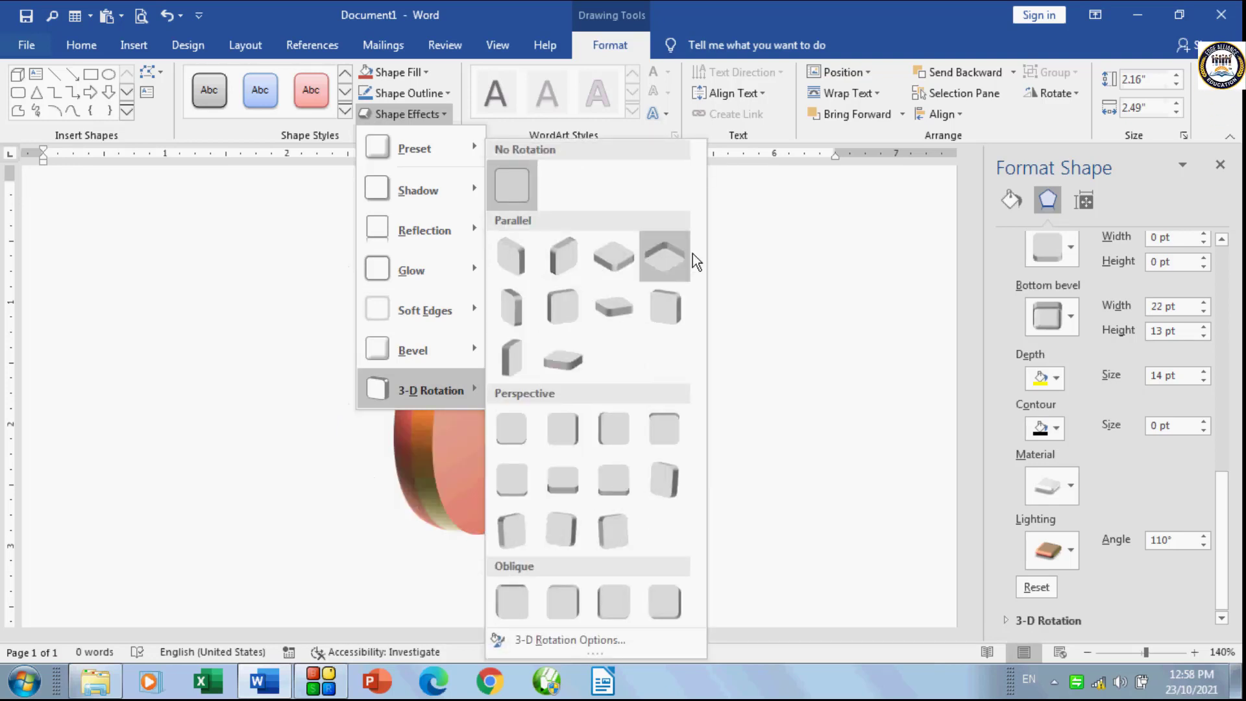
pyautogui.click(843, 242)
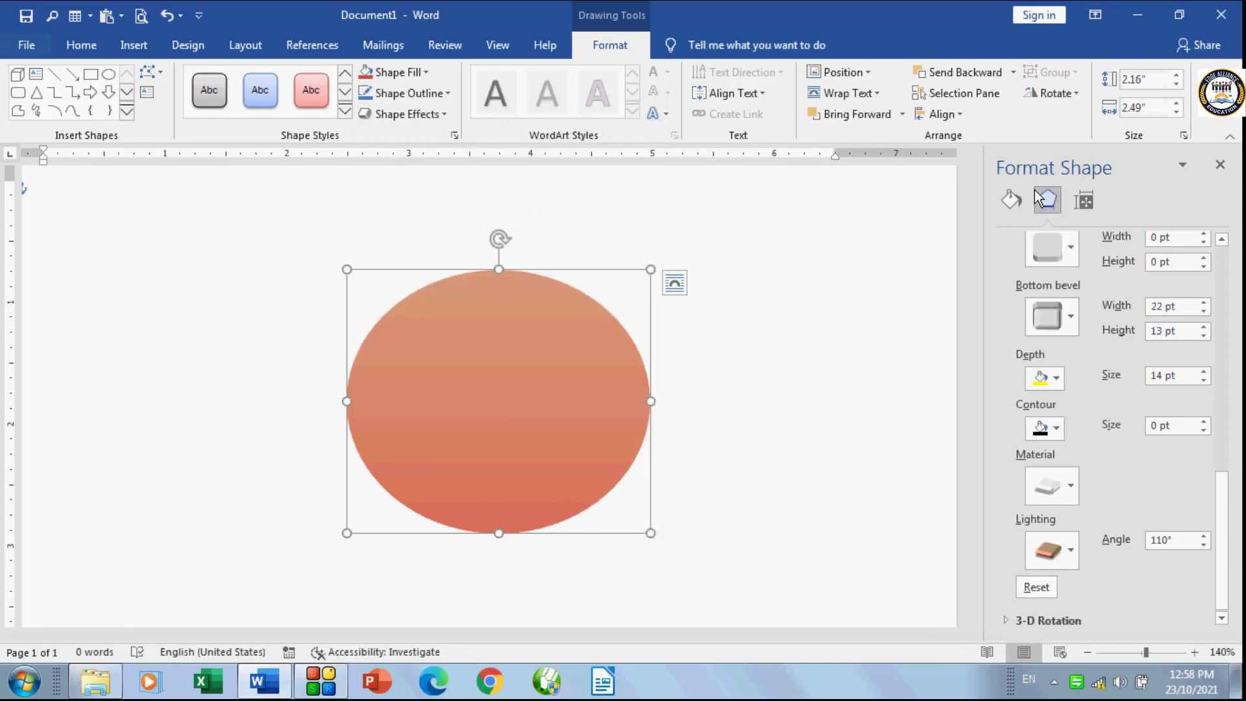
pyautogui.click(1220, 166)
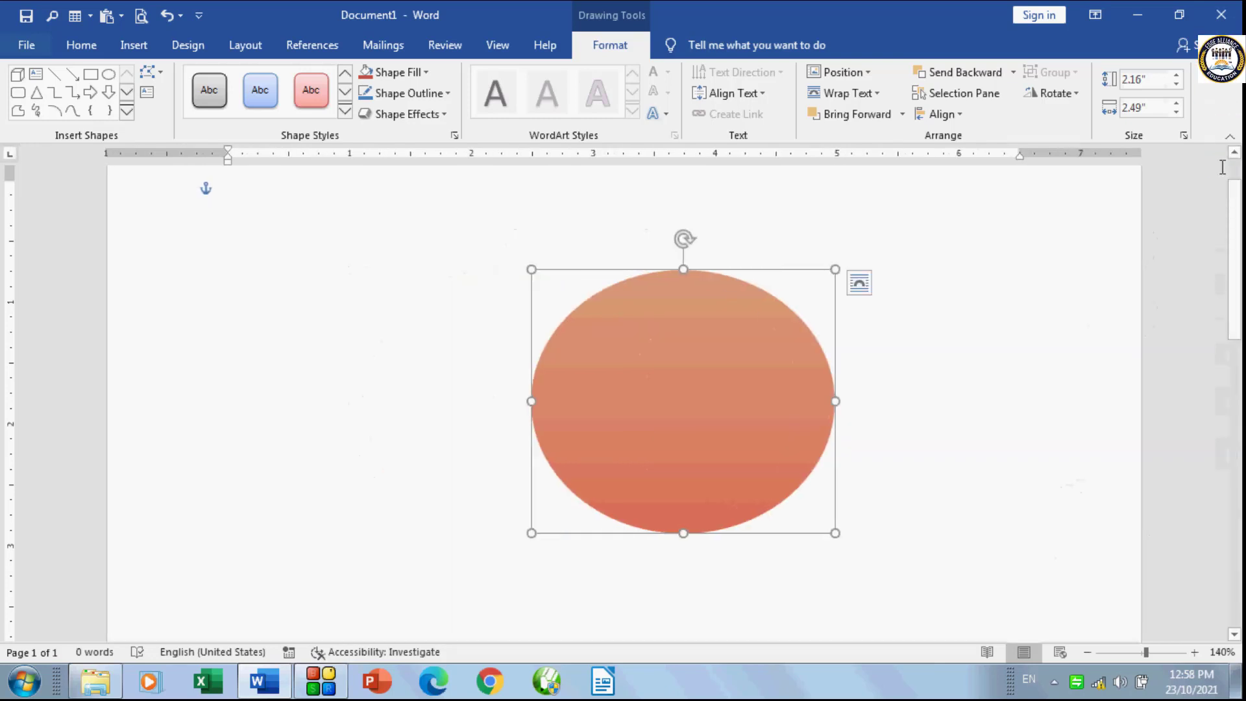
# Step: Reopen the Format Shape settings, review the oval's effects and fill options, and close them again
pyautogui.click(454, 135)
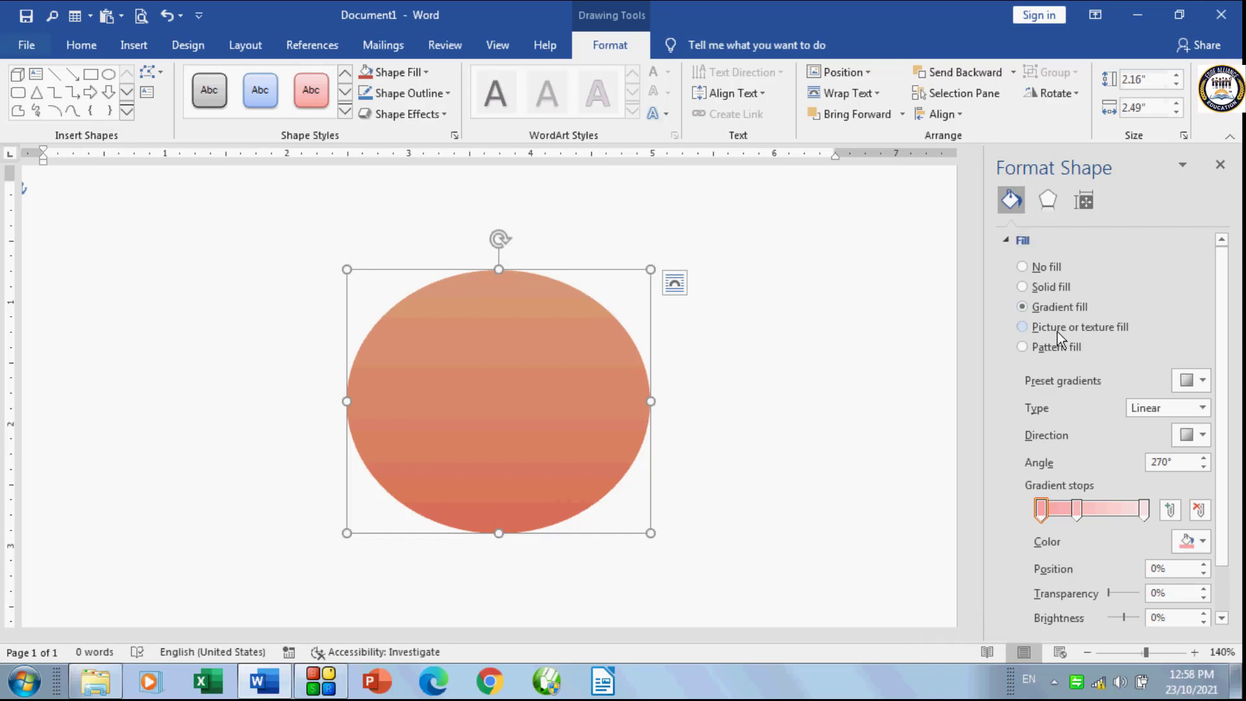
pyautogui.click(1047, 206)
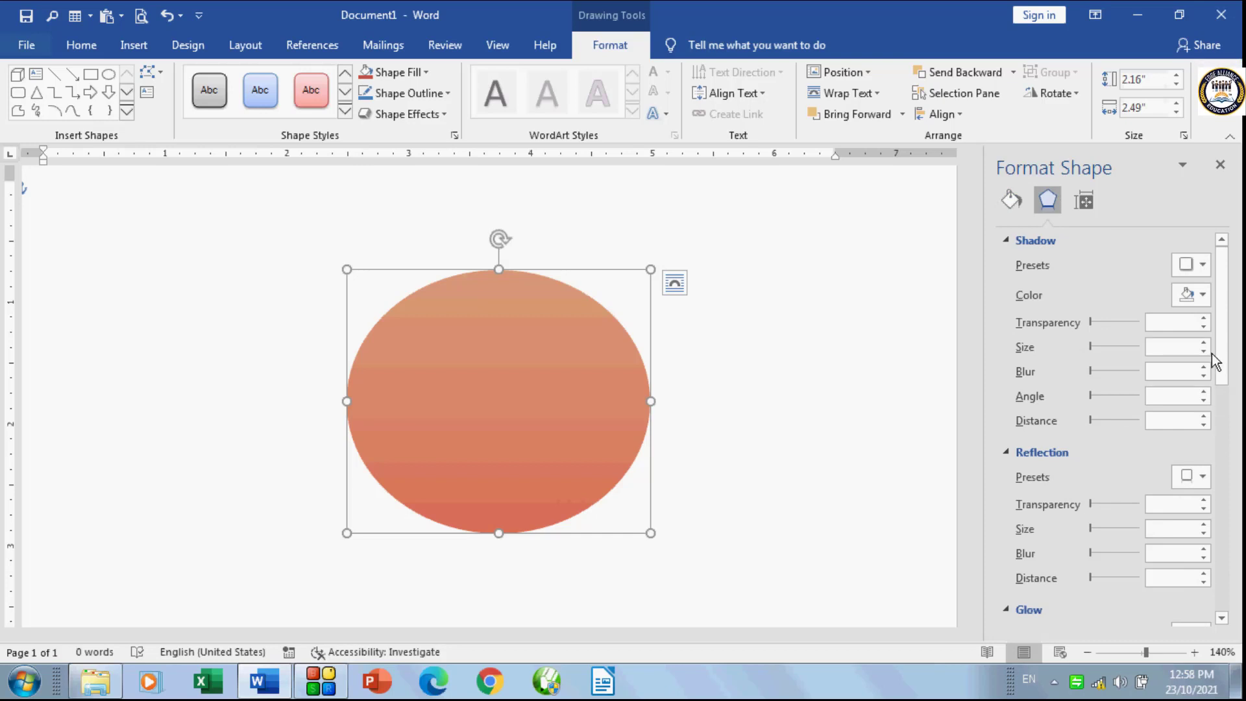
pyautogui.scroll(-5, 1223, 396)
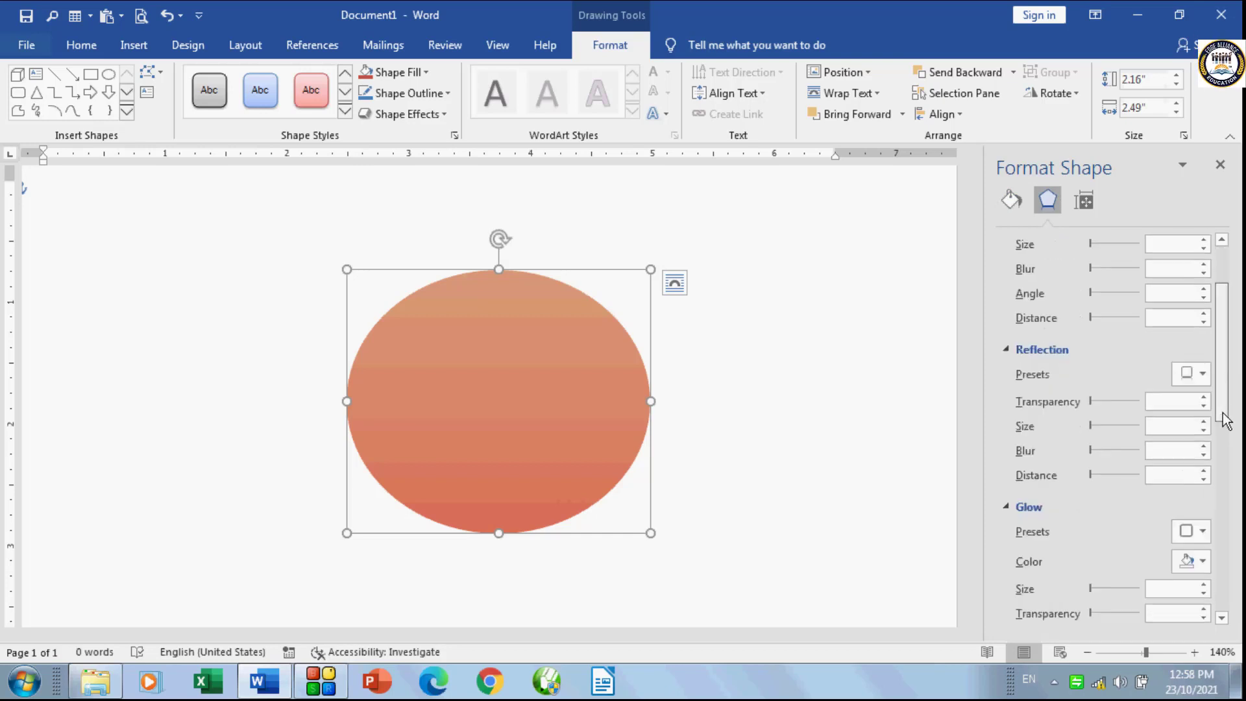
pyautogui.click(1012, 204)
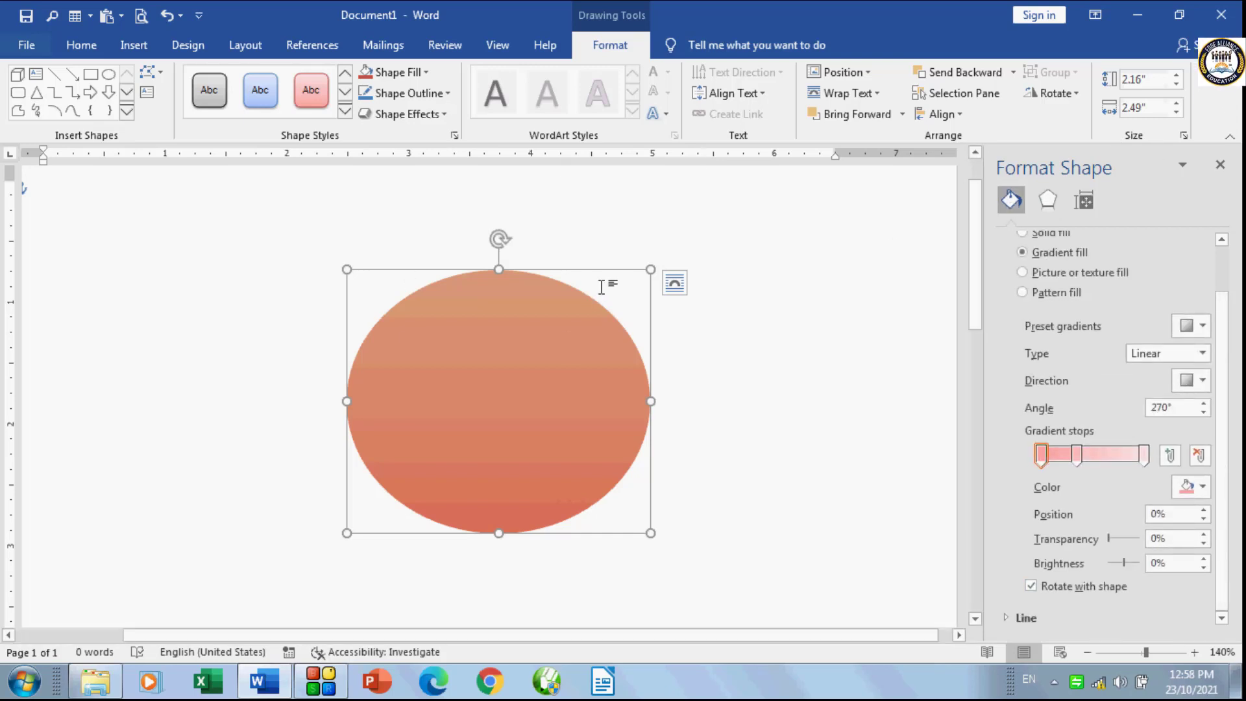
pyautogui.click(1220, 165)
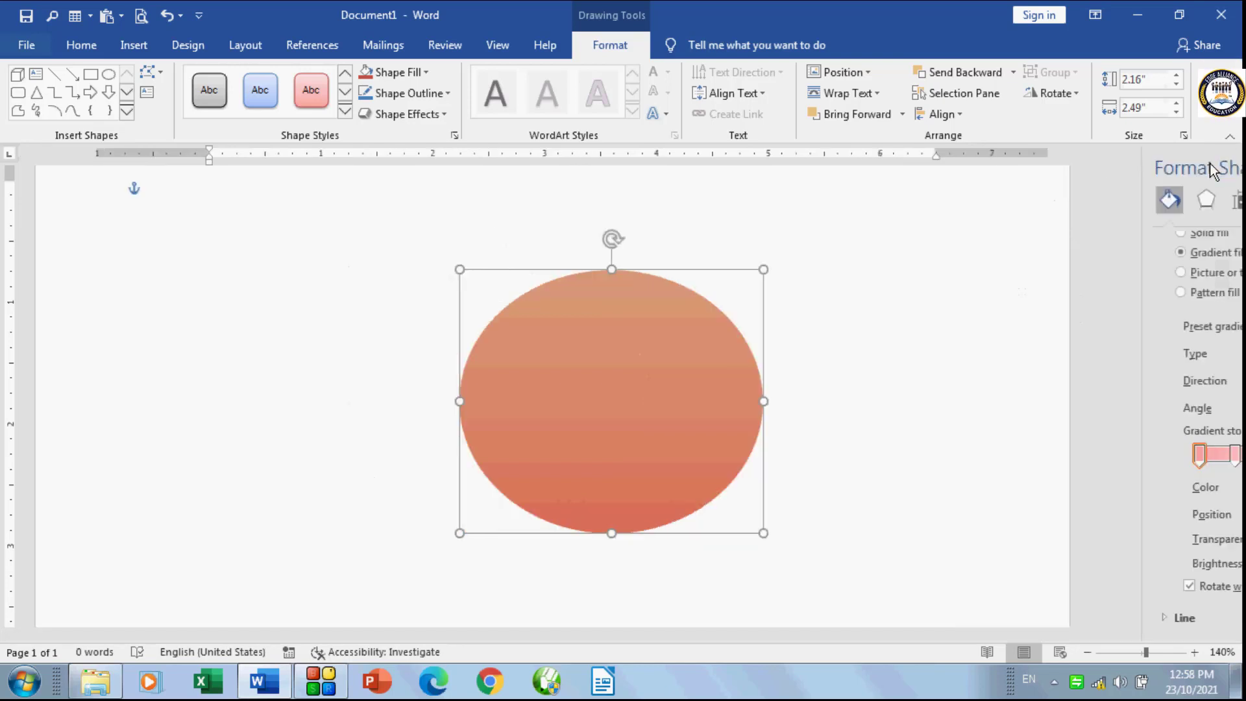